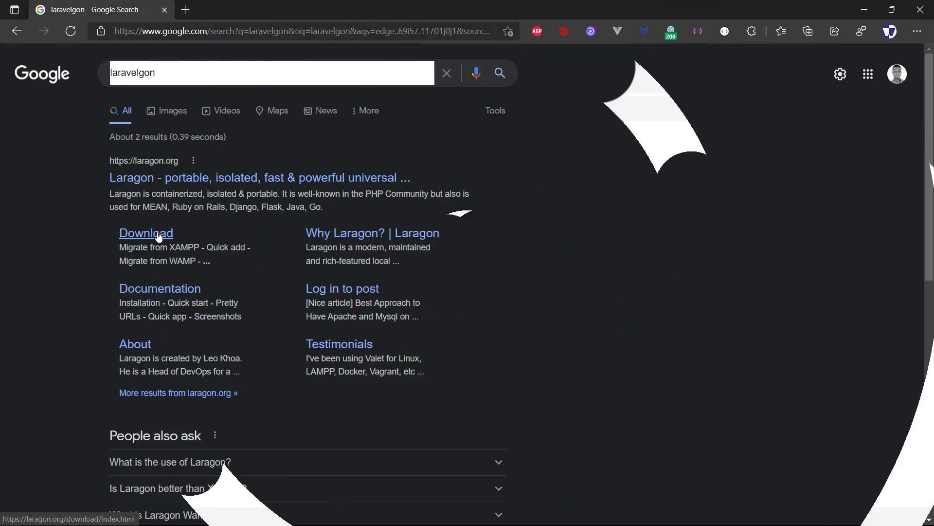
Download the Laragon Full (147 MB) installer from the Laragon download page and run it.
{"action": "left_click", "coordinate": [159, 236]}
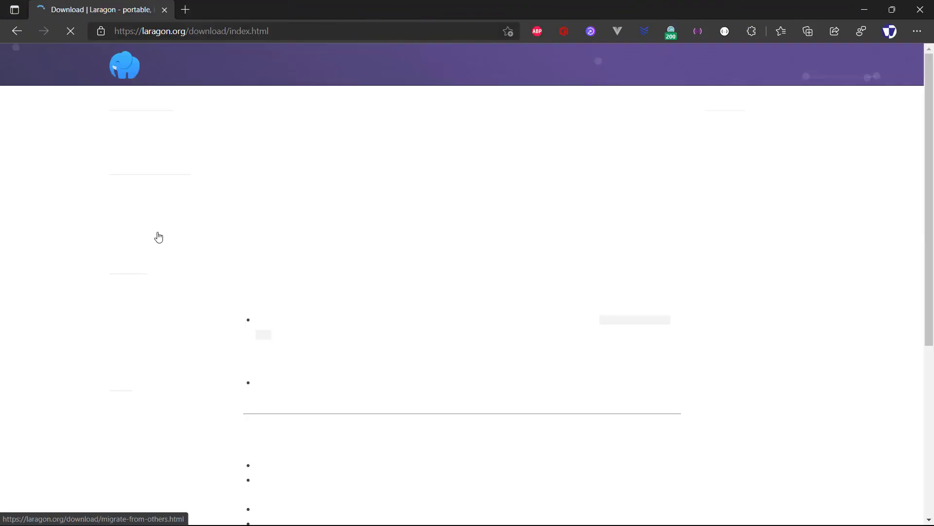
{"action": "scroll", "coordinate": [254, 194], "scroll_direction": "down", "scroll_amount": 3}
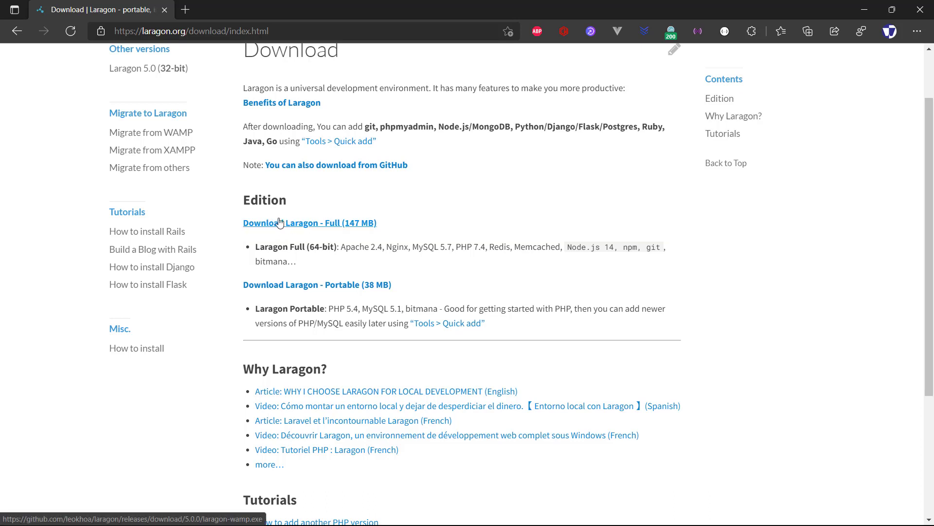
{"action": "left_click", "coordinate": [316, 222]}
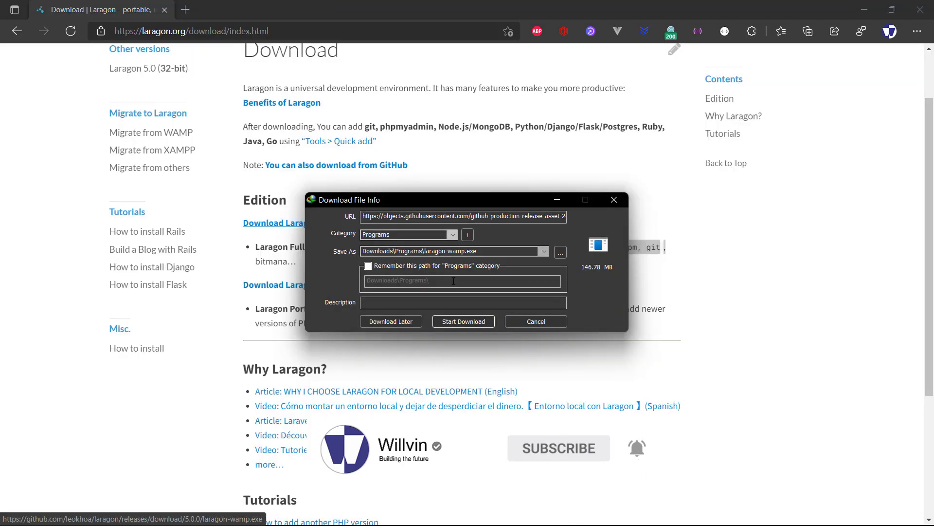
{"action": "left_click", "coordinate": [457, 322]}
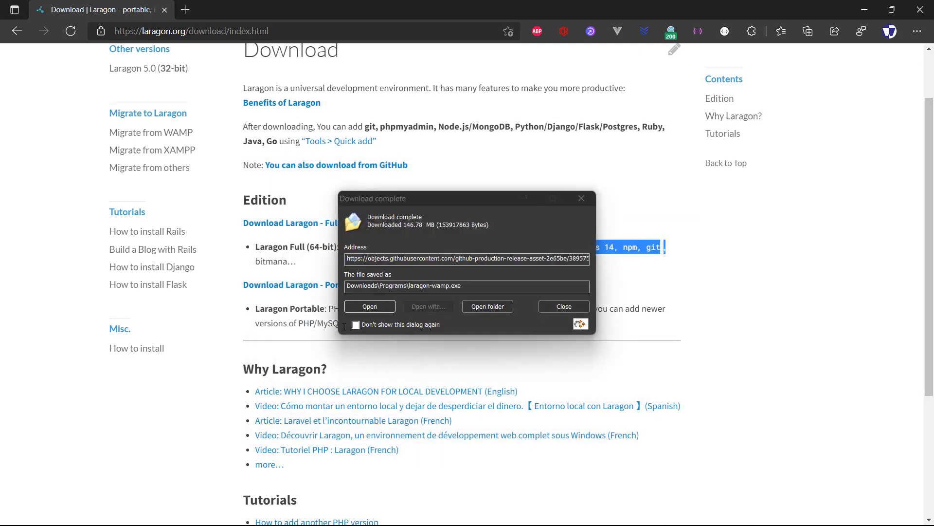
{"action": "left_click", "coordinate": [365, 306]}
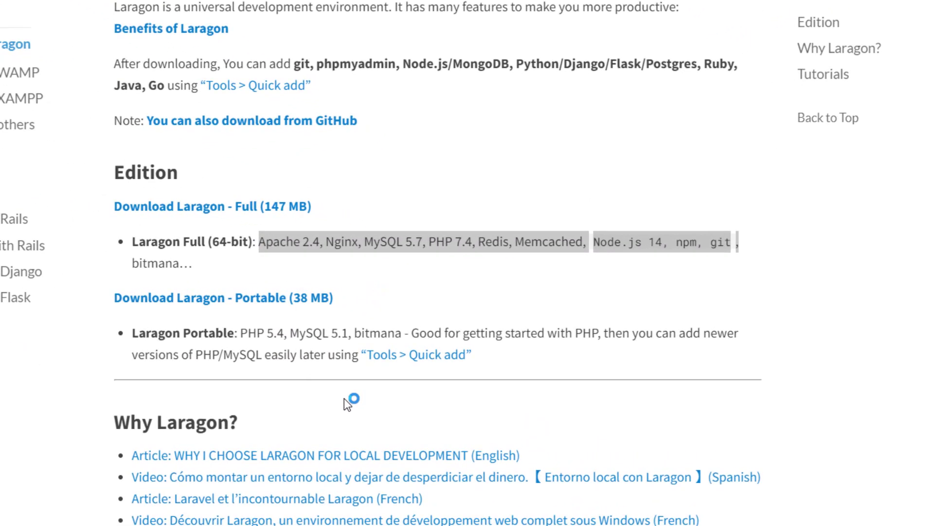
Accept the setup language and keep C:\laragon as the installation folder.
{"action": "left_click", "coordinate": [446, 318]}
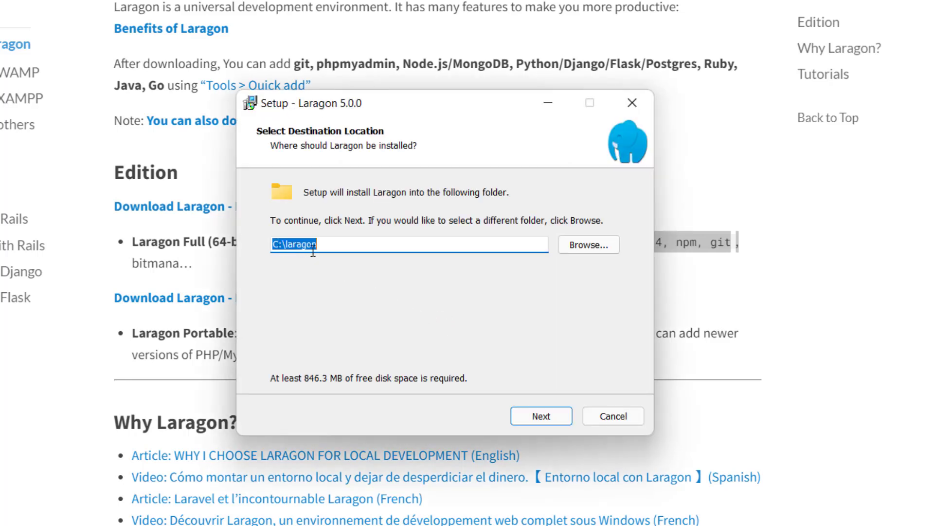
{"action": "left_click", "coordinate": [589, 244]}
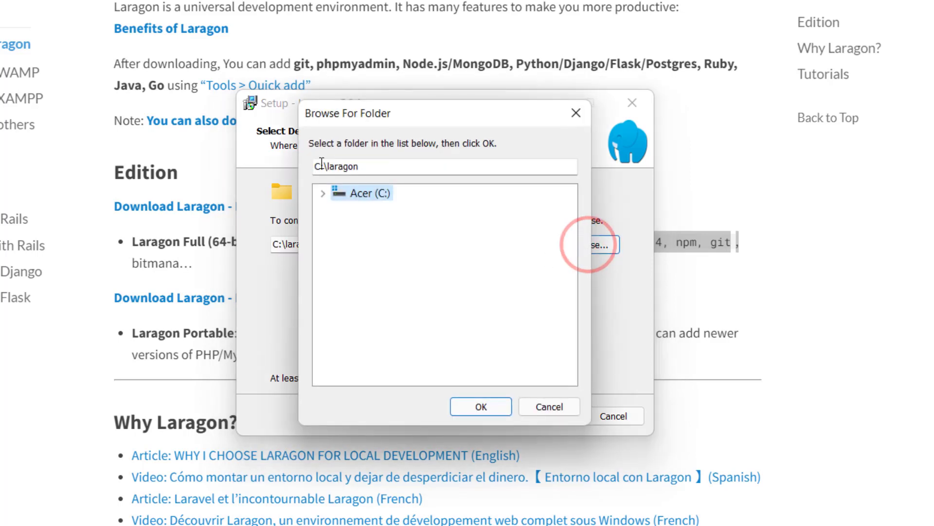
{"action": "left_click", "coordinate": [559, 407]}
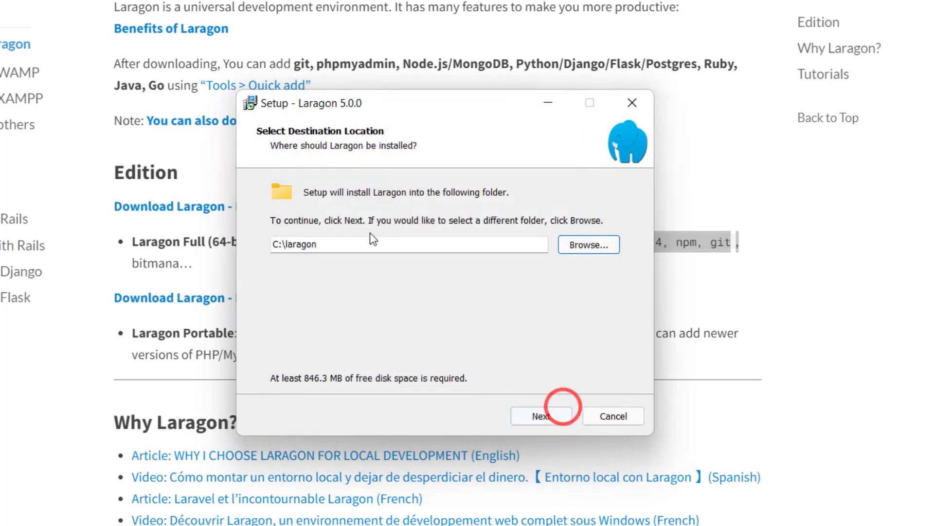
{"action": "left_click", "coordinate": [526, 415]}
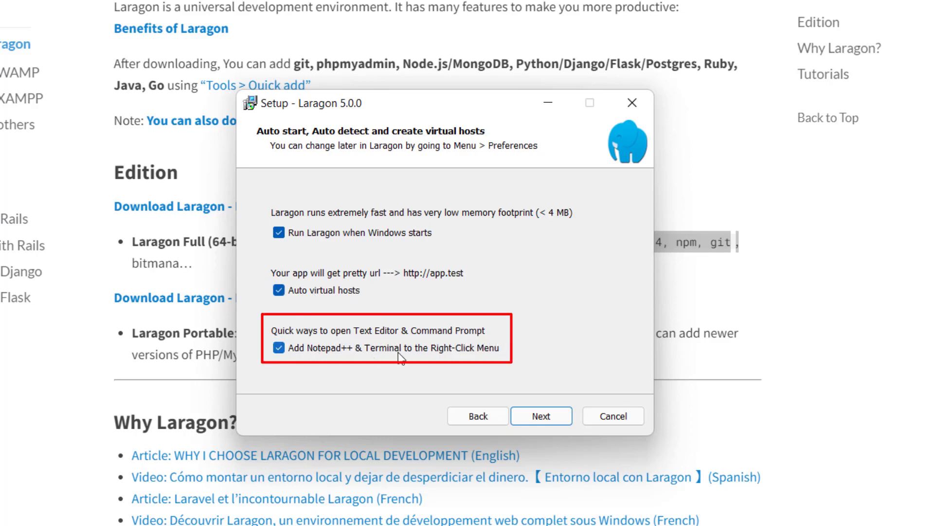
Install Laragon without adding Notepad++ & Terminal to the context menu, and finish setup with Run Laragon enabled.
{"action": "left_click", "coordinate": [278, 347]}
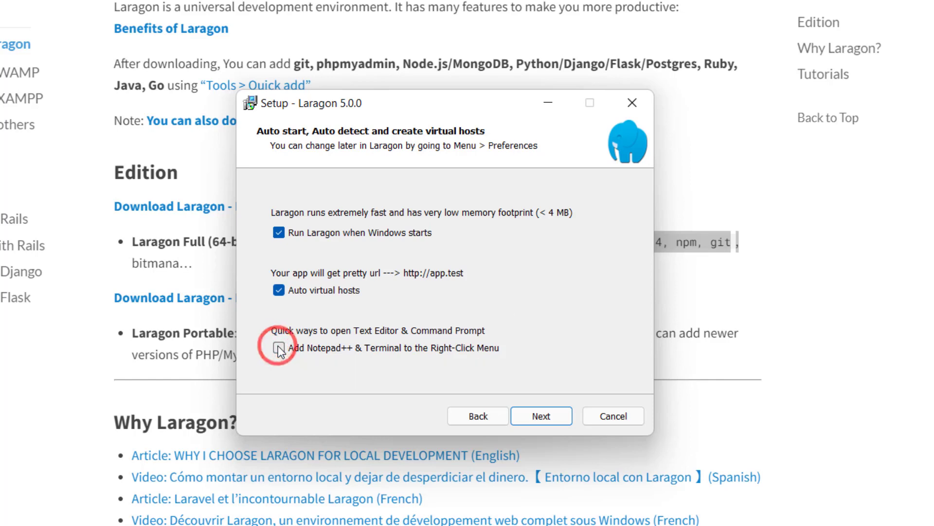
{"action": "left_click", "coordinate": [555, 421]}
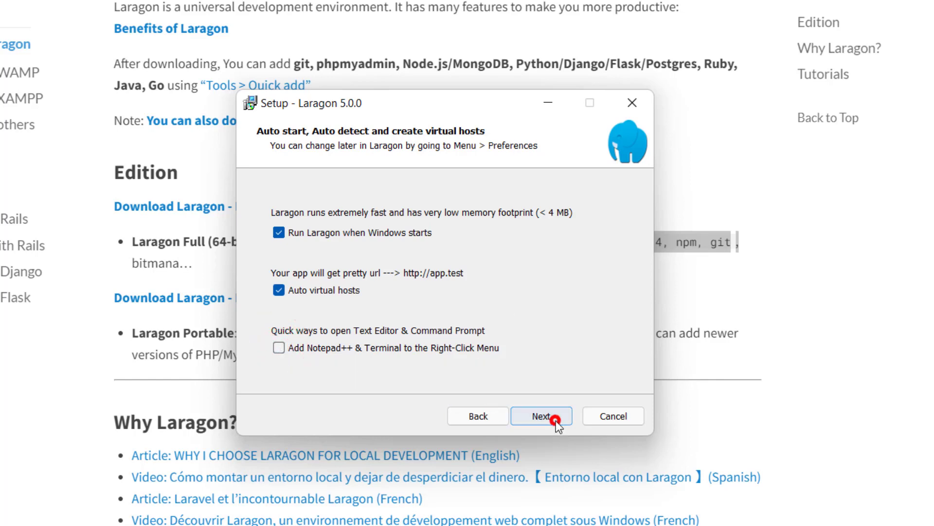
{"action": "left_click", "coordinate": [545, 411]}
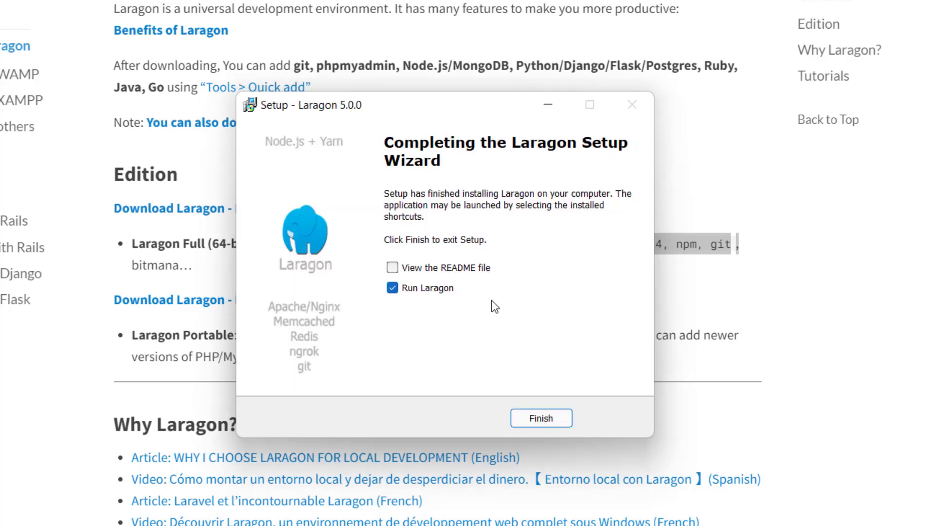
{"action": "left_click", "coordinate": [538, 417]}
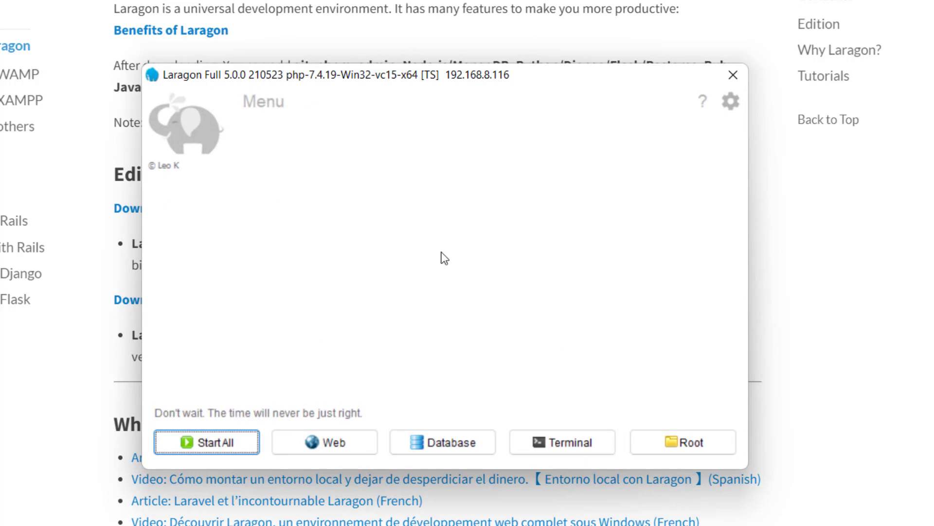
Enable Start All automatically and Run minimized in the general Laragon preferences.
{"action": "left_click", "coordinate": [730, 101]}
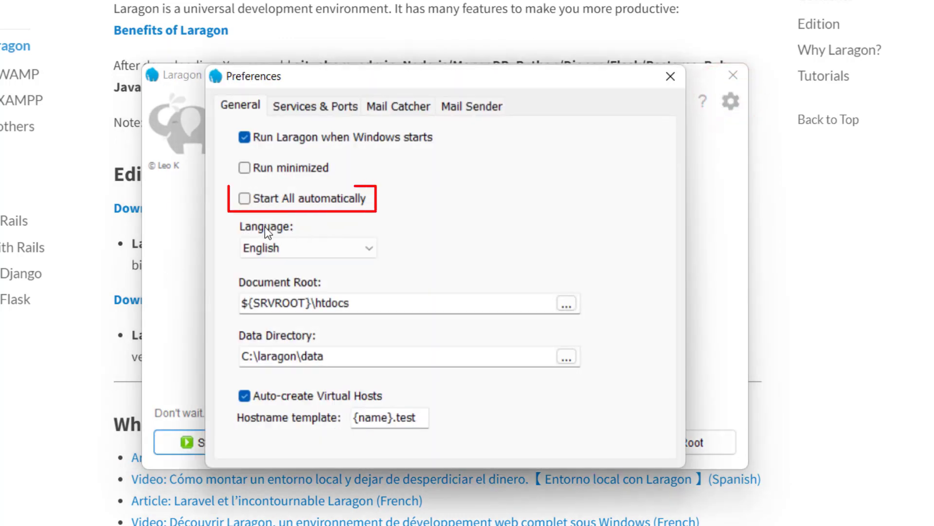
{"action": "left_click", "coordinate": [244, 198]}
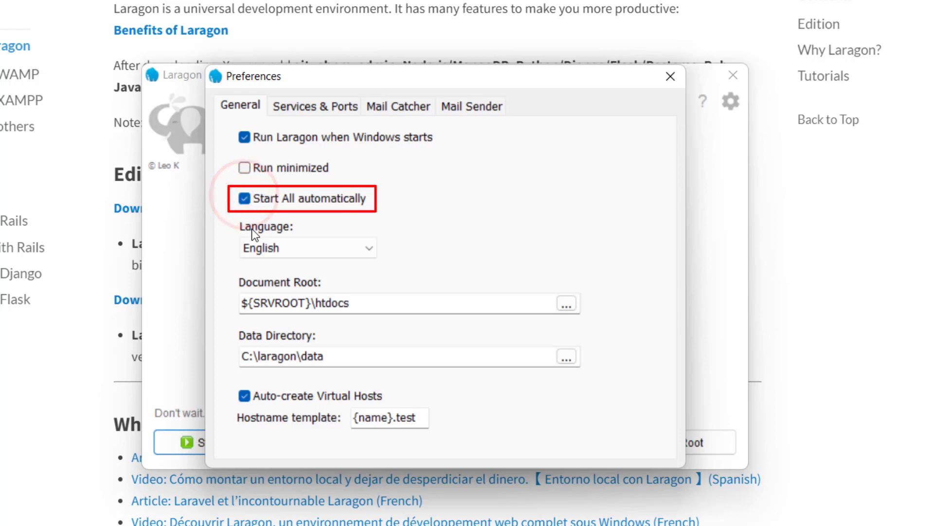
{"action": "left_click", "coordinate": [245, 167]}
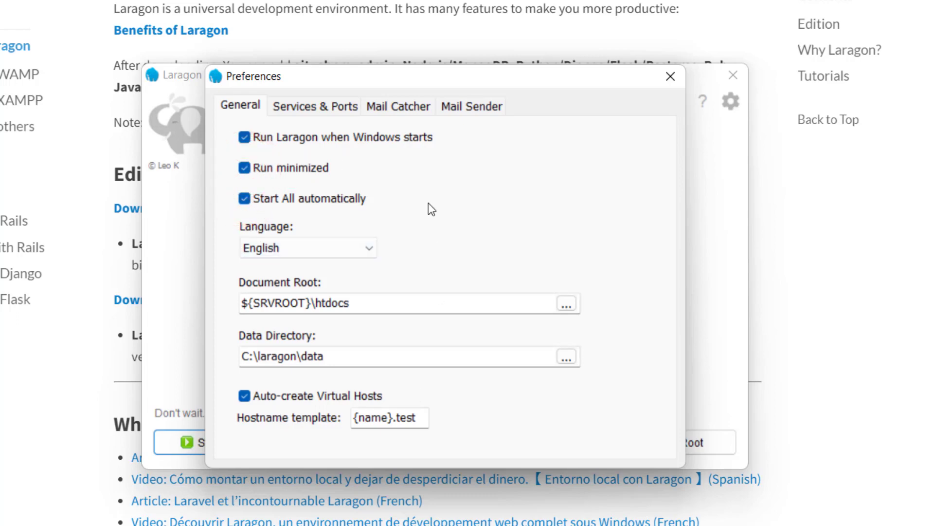
Disable the Apache service, leave MySQL enabled on port 3306, and close the preferences after reviewing the mail settings.
{"action": "left_click", "coordinate": [334, 108]}
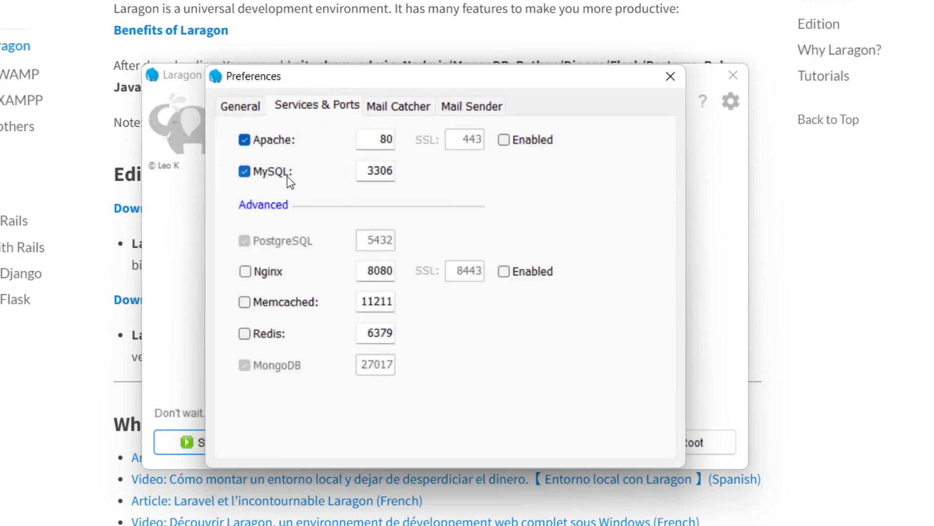
{"action": "left_click", "coordinate": [244, 139]}
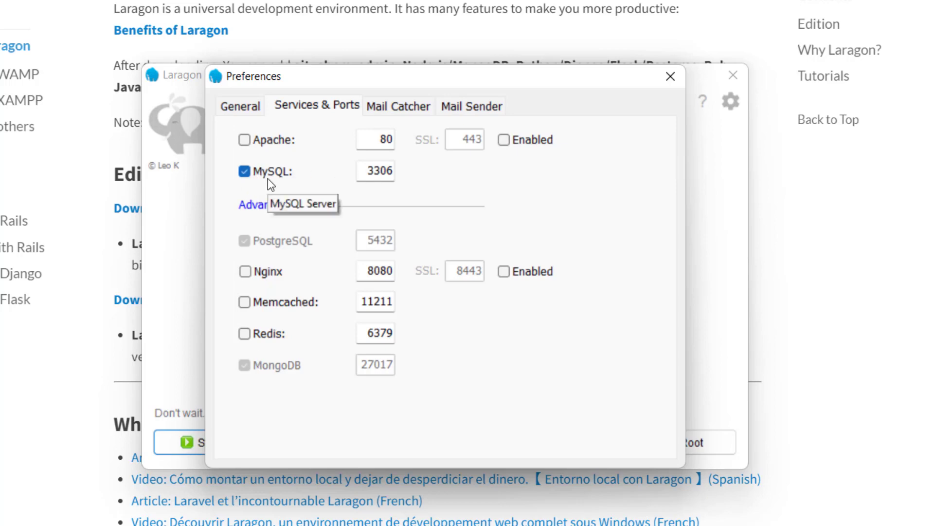
{"action": "left_click", "coordinate": [392, 109]}
{"action": "left_click", "coordinate": [484, 102]}
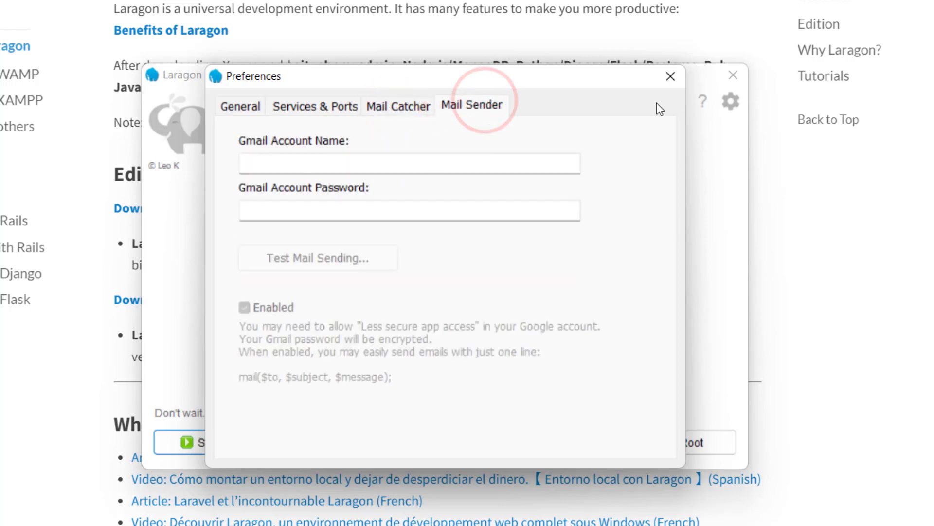
{"action": "left_click", "coordinate": [671, 76]}
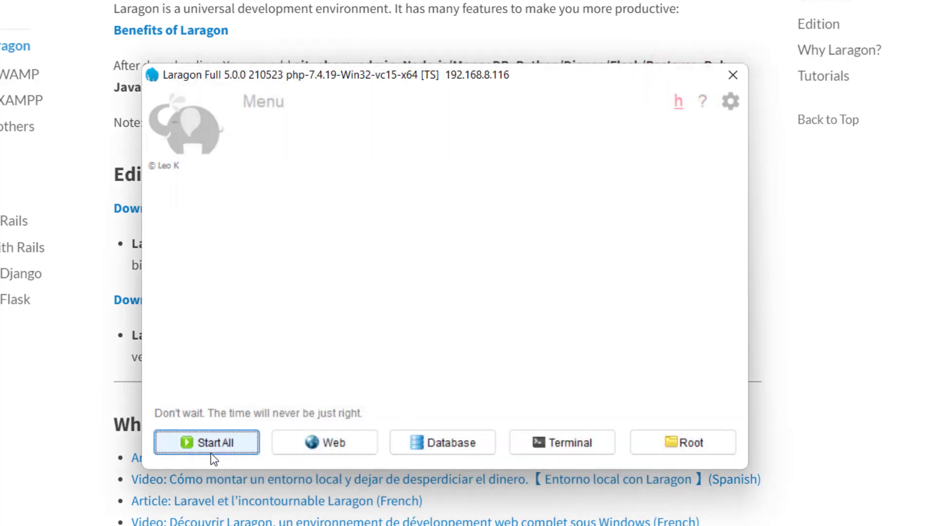
Start all Laragon services, allowing mysqld.exe through the firewall on private networks only, and close the Laragon window.
{"action": "left_click", "coordinate": [215, 440]}
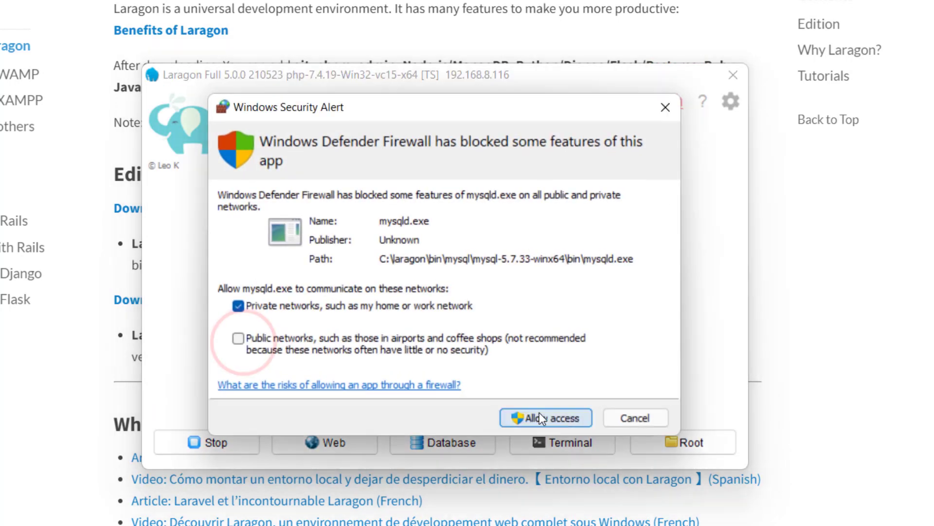
{"action": "left_click", "coordinate": [539, 415]}
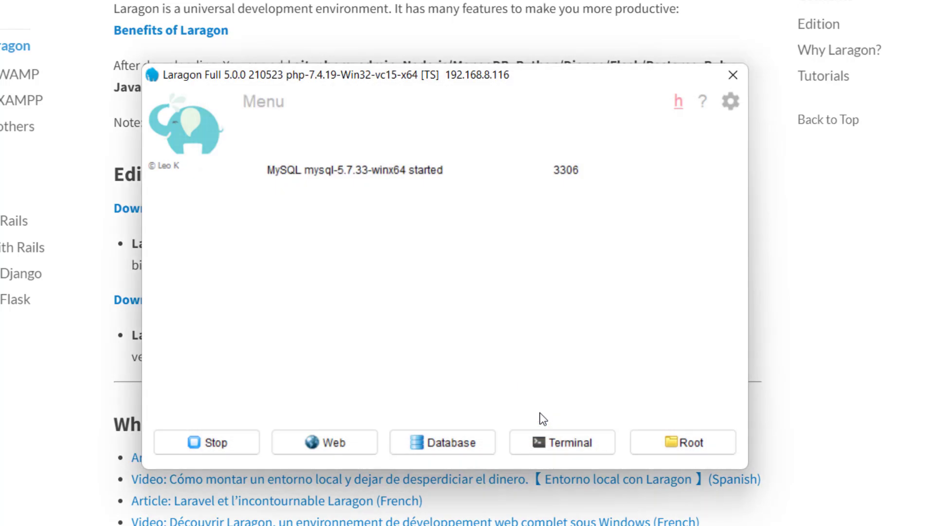
{"action": "left_click", "coordinate": [743, 77]}
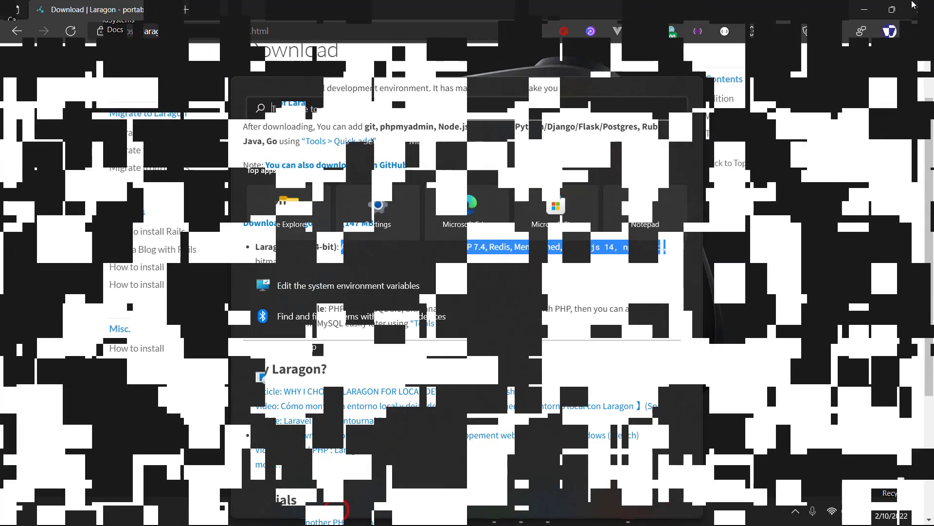
Open the system Path variable for editing in the Windows environment variables.
{"action": "type", "text": "envir"}
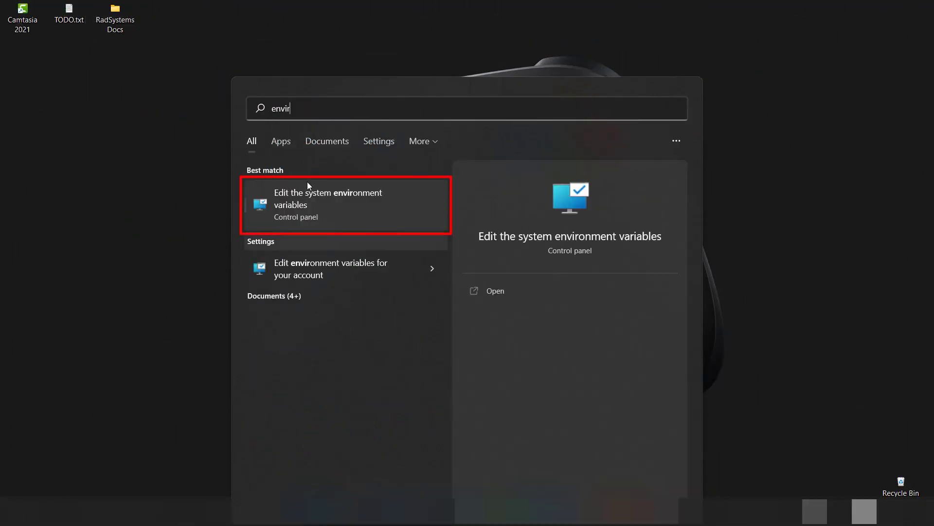
{"action": "left_click", "coordinate": [316, 202]}
{"action": "left_click", "coordinate": [233, 248]}
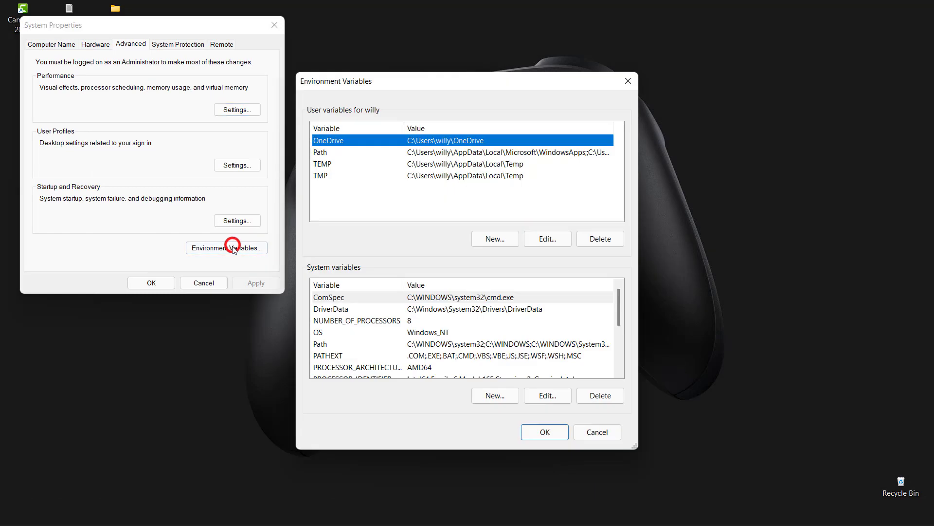
{"action": "left_click", "coordinate": [330, 345]}
{"action": "left_click", "coordinate": [561, 400]}
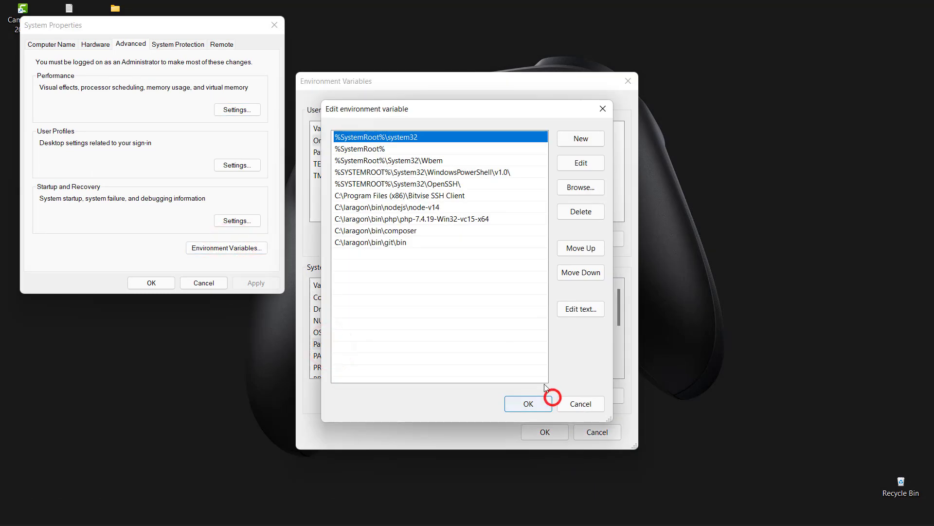
Examine the Path entries for Laragon's Node.js, PHP, Composer and Git folders.
{"action": "left_click", "coordinate": [353, 208]}
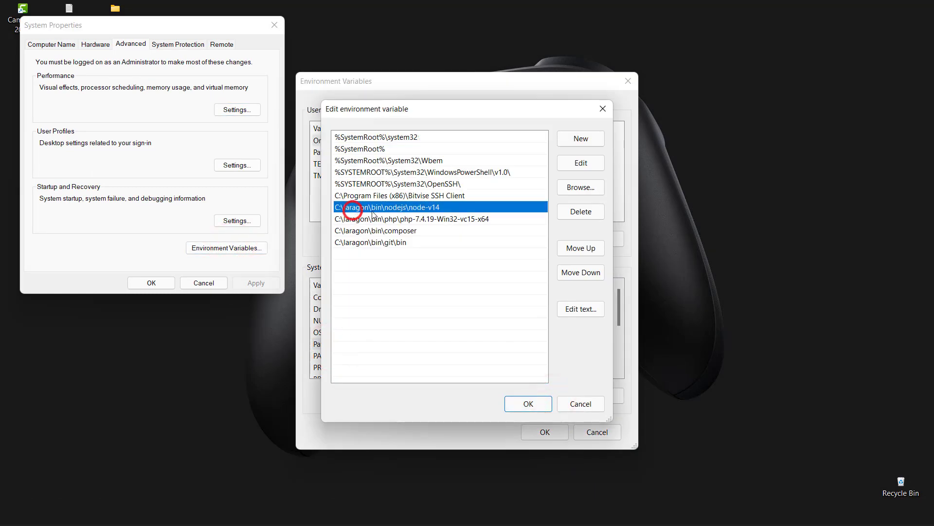
{"action": "left_click", "coordinate": [438, 219]}
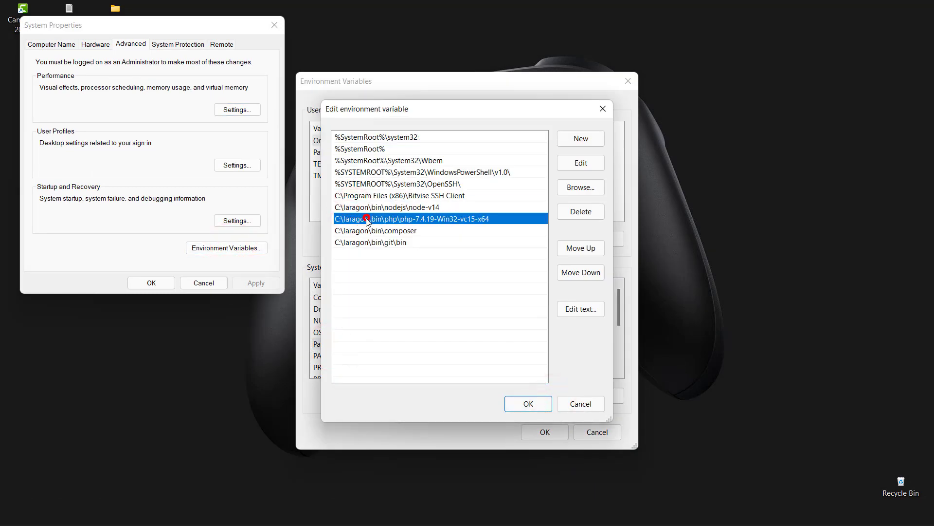
{"action": "left_click", "coordinate": [392, 230]}
{"action": "left_click", "coordinate": [361, 244]}
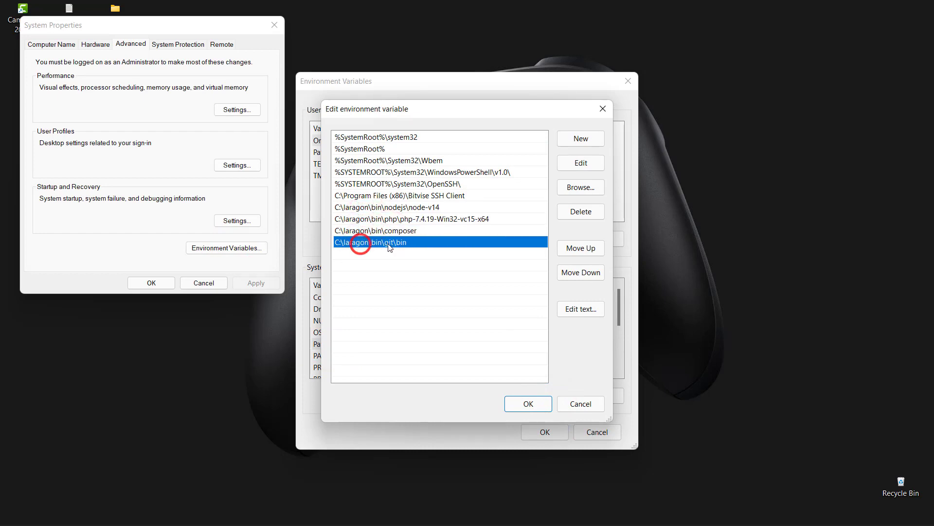
Place the PowerShell window beside the Path list and run composer -v to check Composer.
{"action": "left_click_drag", "start_coordinate": [463, 47], "coordinate": [803, 121]}
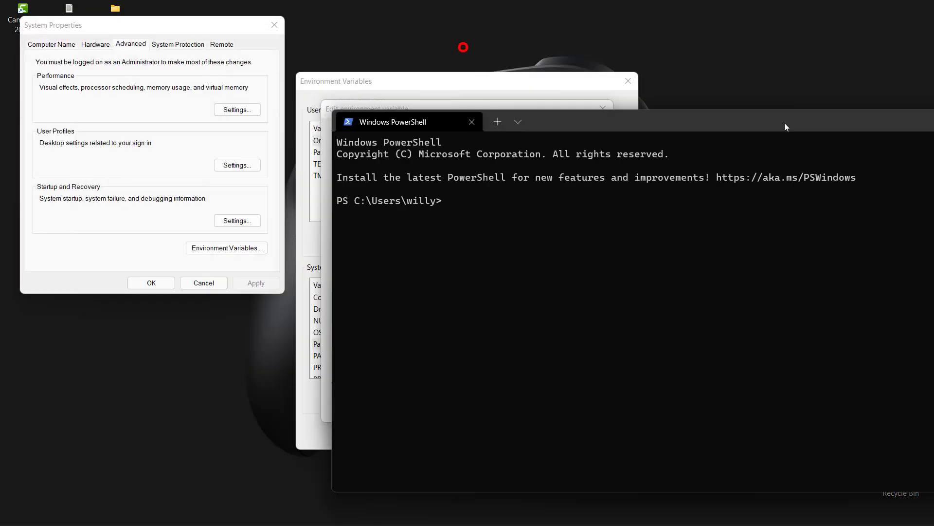
{"action": "left_click_drag", "start_coordinate": [631, 118], "coordinate": [773, 68]}
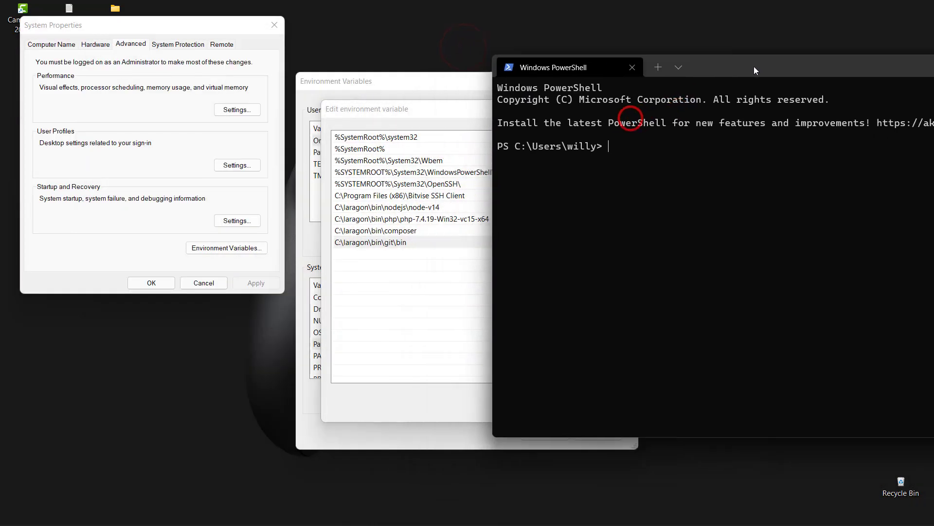
{"action": "left_click", "coordinate": [661, 159]}
{"action": "type", "text": "composer -v"}
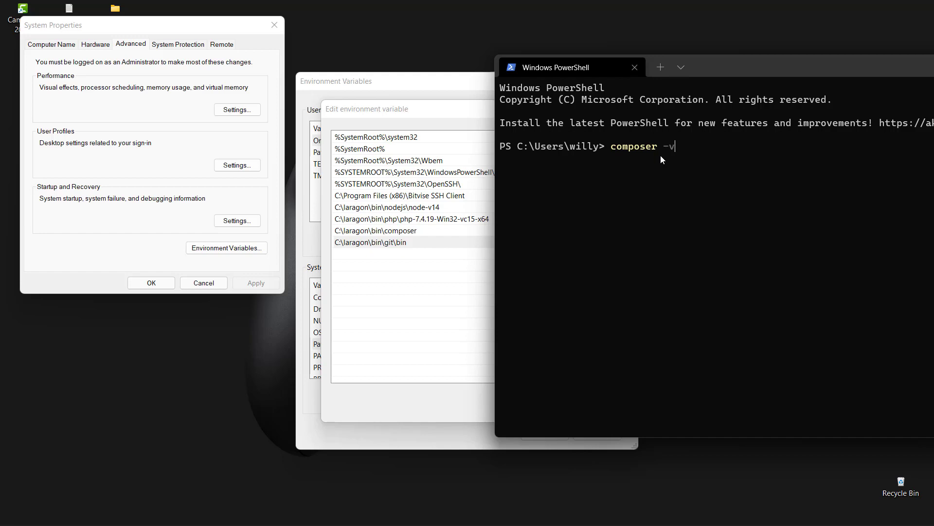
{"action": "key", "text": "Return"}
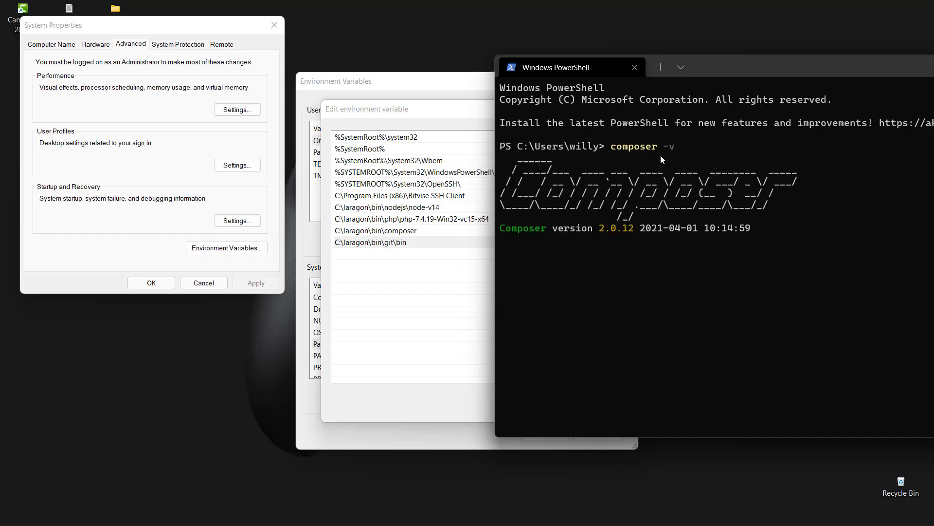
Run node -v and npm -v in PowerShell to check the Node.js and npm installations.
{"action": "type", "text": "nod"}
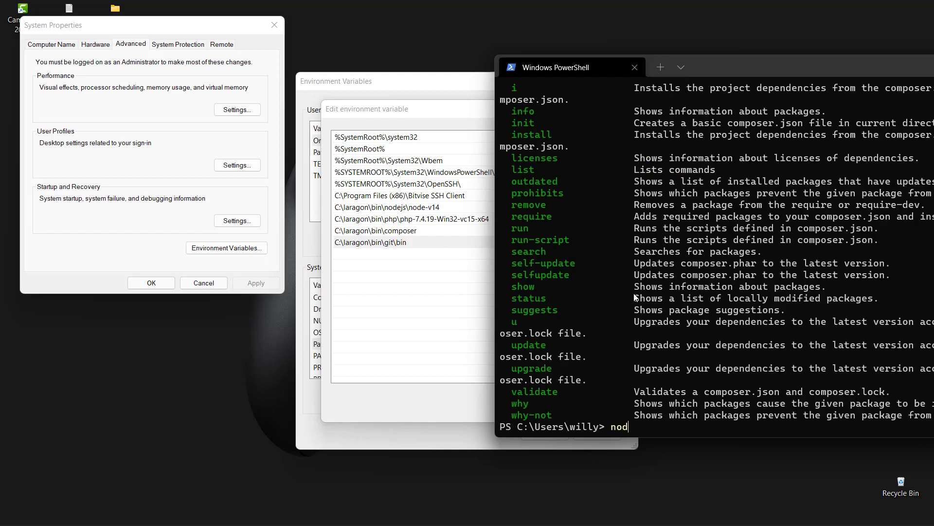
{"action": "type", "text": "e -v"}
{"action": "key", "text": "Return"}
{"action": "type", "text": "npm -"}
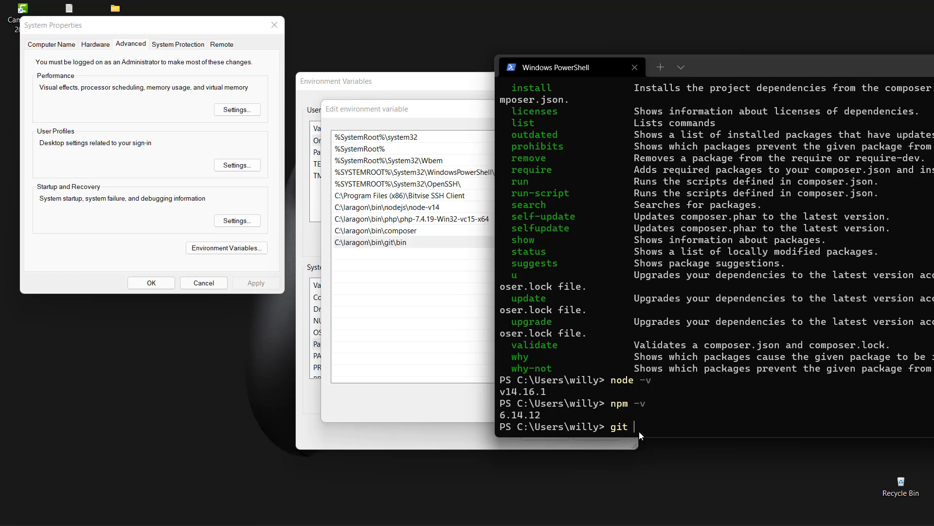
Check the Git installation by trying git -v and running git --version.
{"action": "type", "text": "-v"}
{"action": "key", "text": "Return"}
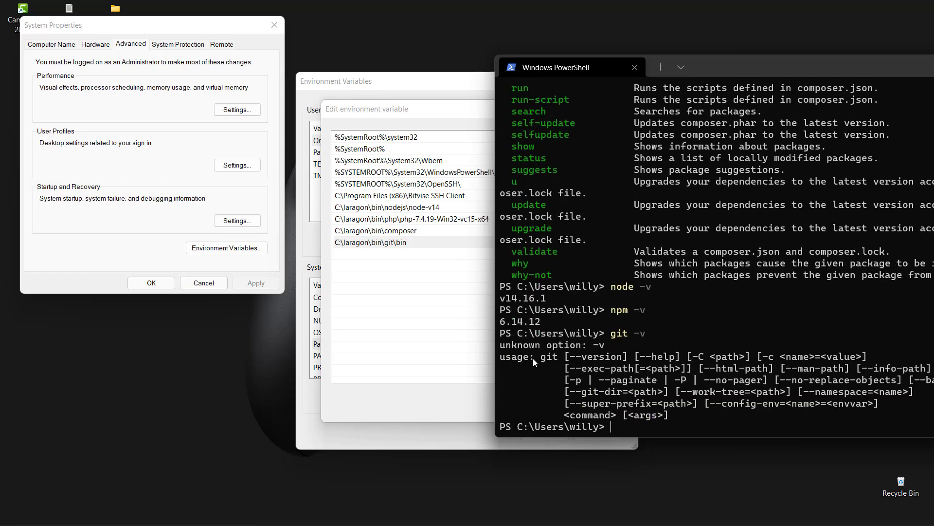
{"action": "key", "text": "Up"}
{"action": "type", "text": "er"}
{"action": "type", "text": "sion"}
{"action": "type", "text": "-"}
{"action": "key", "text": "Return"}
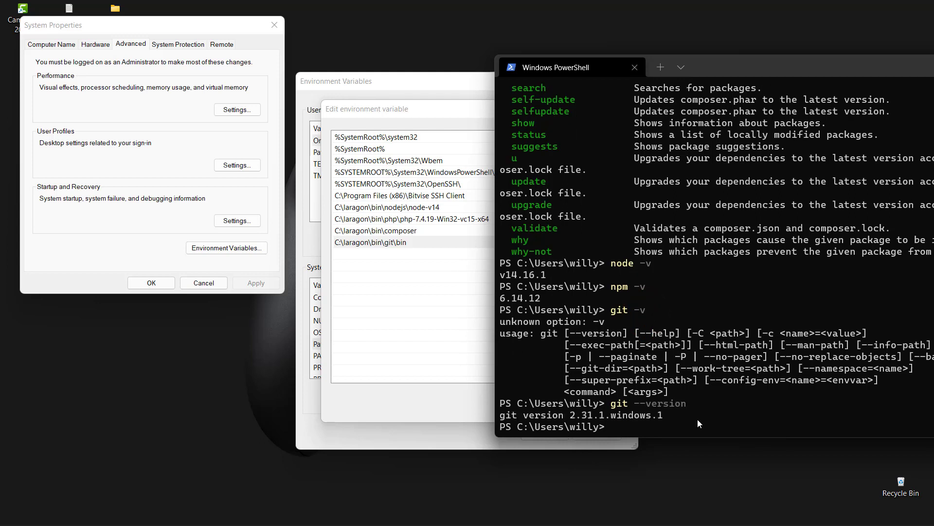
Accept and close the Path, Environment Variables and System Properties dialogs, and close the PowerShell window.
{"action": "left_click", "coordinate": [419, 208]}
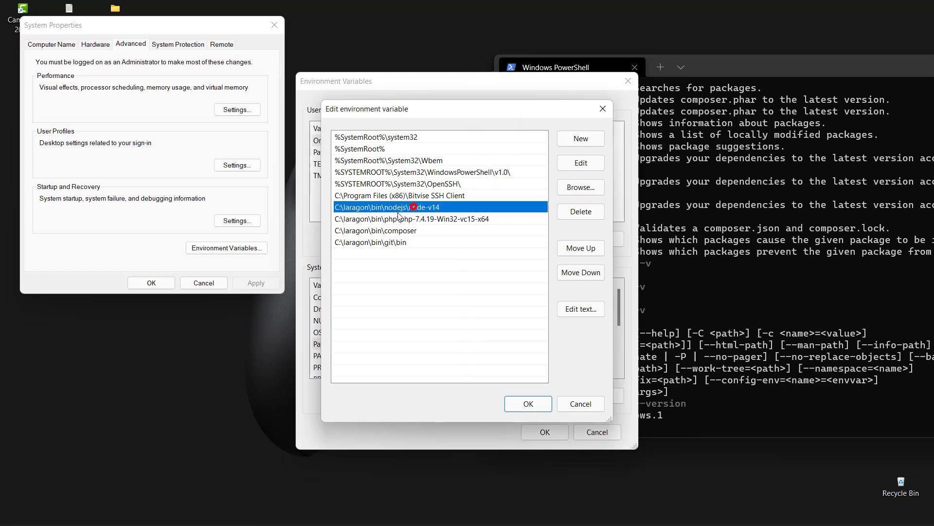
{"action": "left_click", "coordinate": [527, 410]}
{"action": "left_click", "coordinate": [540, 429]}
{"action": "left_click", "coordinate": [157, 280]}
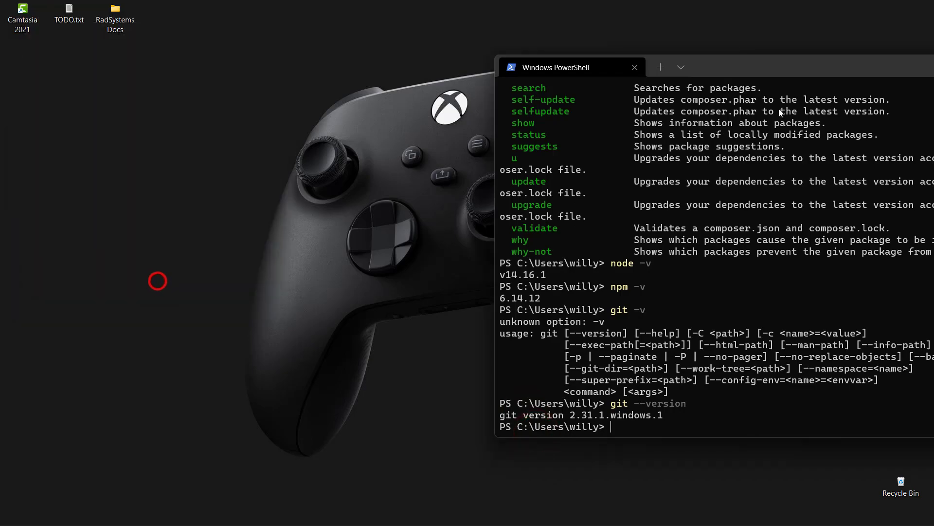
{"action": "left_click_drag", "start_coordinate": [820, 66], "coordinate": [550, 30]}
{"action": "left_click", "coordinate": [827, 60]}
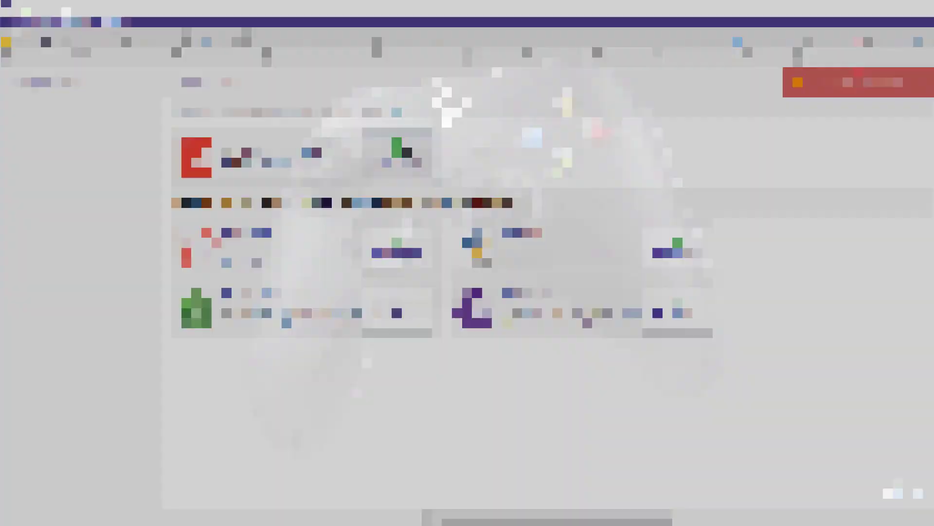
Switch to RadSystems Studio and start a new PHPRad Classic project, declining the Quasar CLI installation.
{"action": "left_click", "coordinate": [401, 155]}
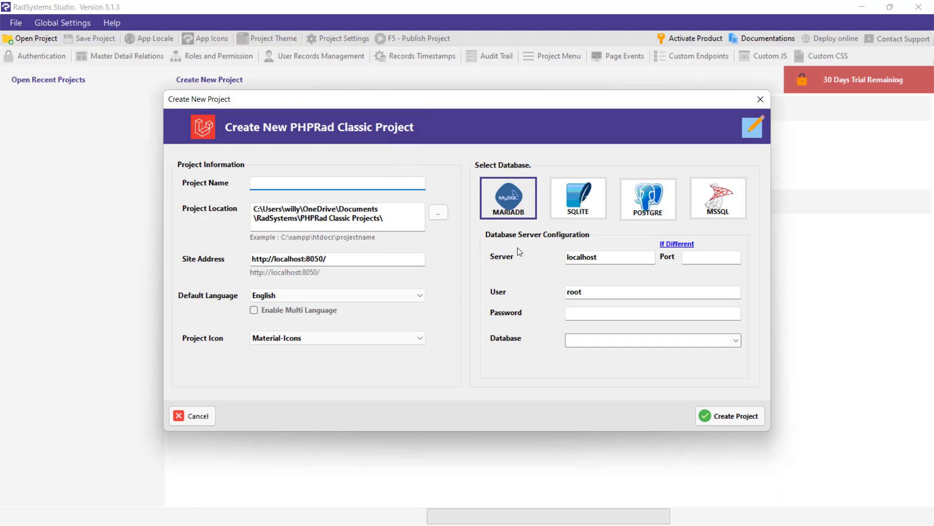
{"action": "type", "text": "sam"}
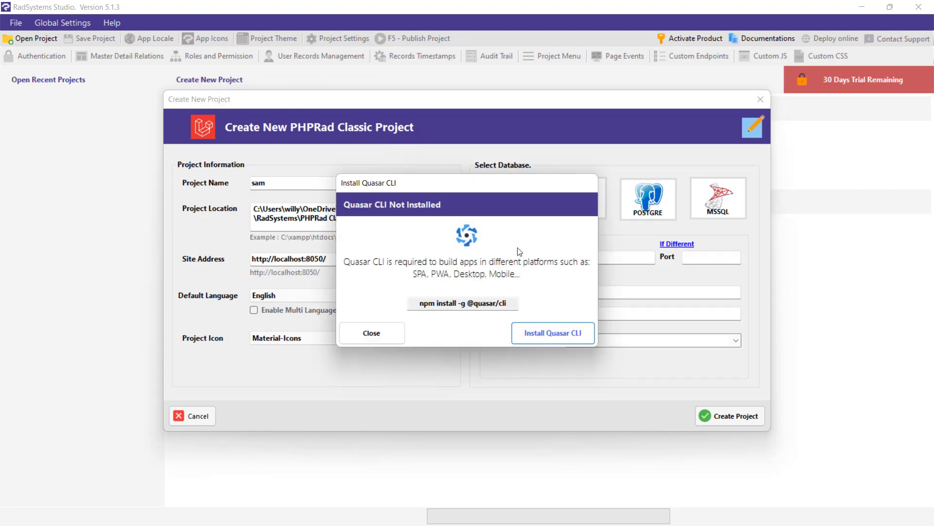
{"action": "left_click", "coordinate": [371, 332]}
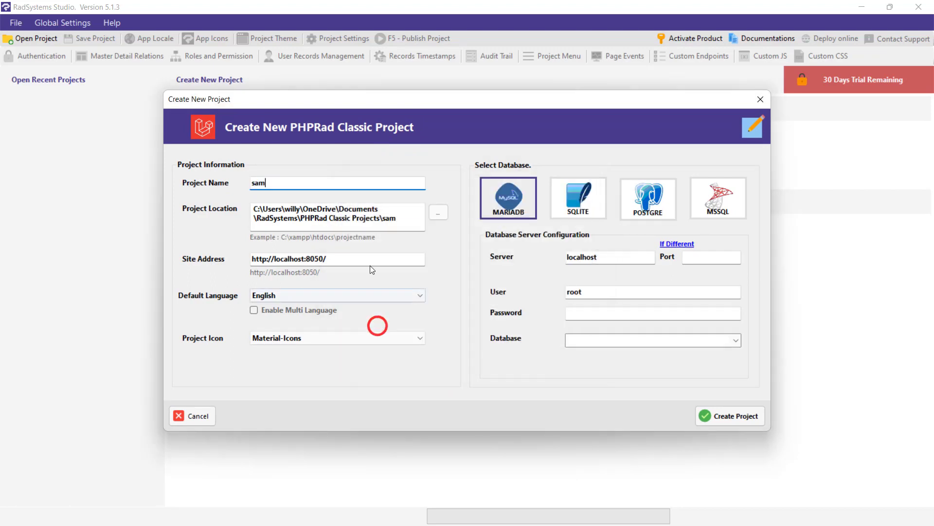
Name the new project "sample classic" and enable multi-language support.
{"action": "double_click", "coordinate": [283, 182]}
{"action": "key", "text": "BackSpace"}
{"action": "type", "text": "sample"}
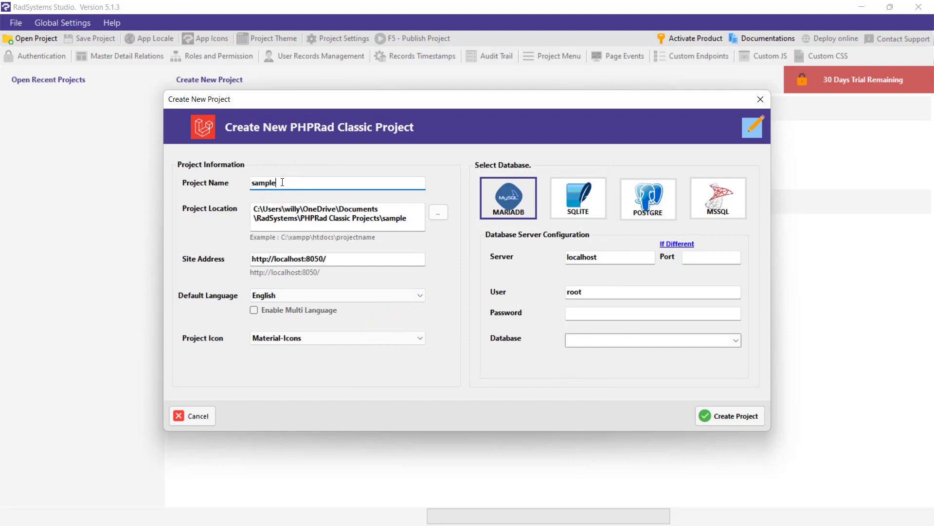
{"action": "type", "text": " classi"}
{"action": "left_click", "coordinate": [258, 309]}
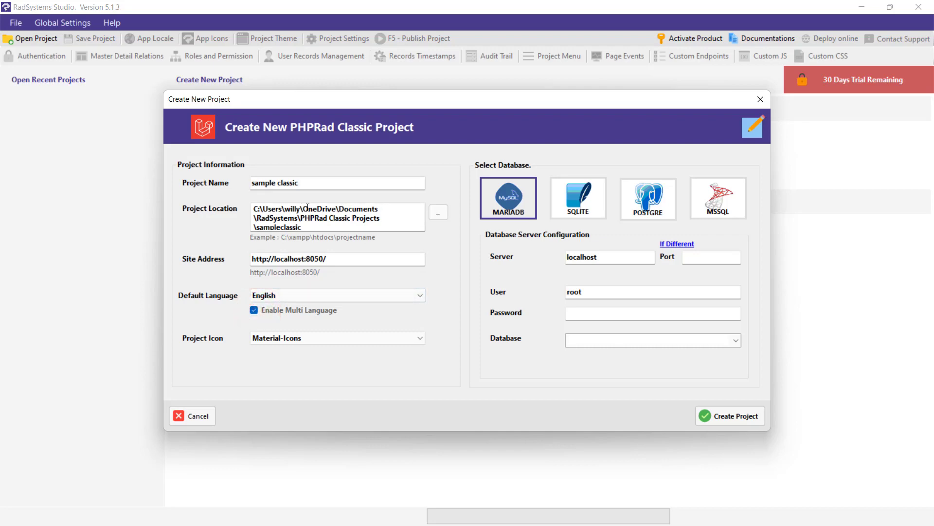
Remove the OneDrive folder from the project location path.
{"action": "left_click", "coordinate": [334, 207]}
{"action": "key", "text": "BackSpace"}
{"action": "key", "text": "BackSpace"}
{"action": "key", "text": "BackSpace"}
{"action": "key", "text": "BackSpace"}
{"action": "key", "text": "BackSpace"}
{"action": "key", "text": "BackSpace"}
{"action": "key", "text": "BackSpace"}
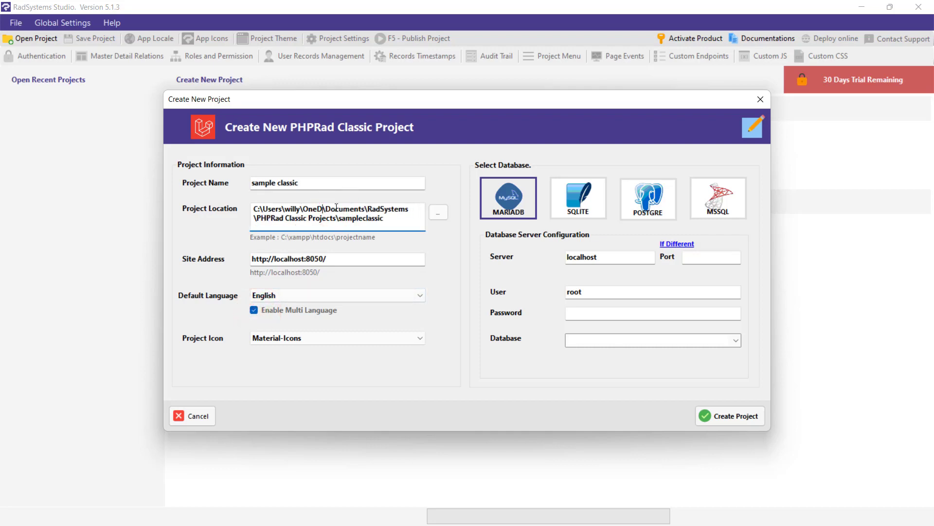
{"action": "key", "text": "BackSpace"}
{"action": "key", "text": "BackSpace"}
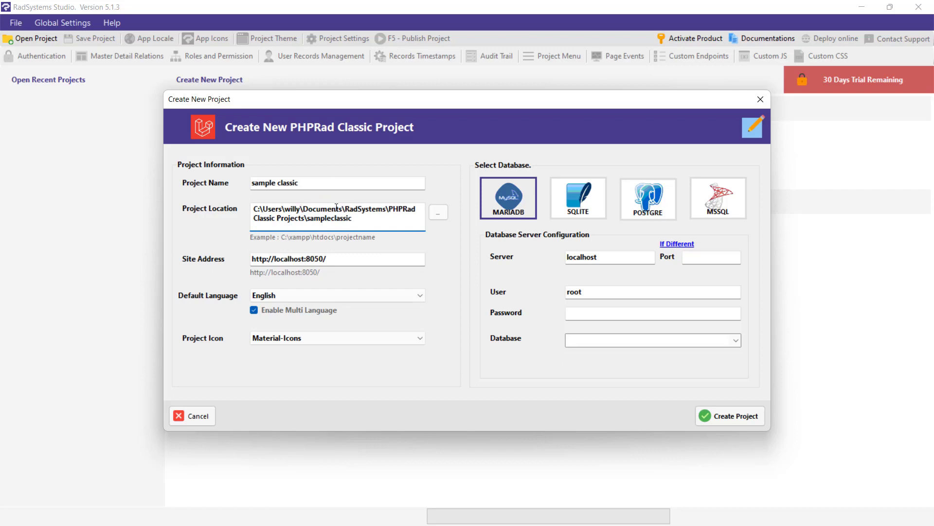
Set the project location to the RadSystems folder inside Documents.
{"action": "left_click", "coordinate": [438, 212]}
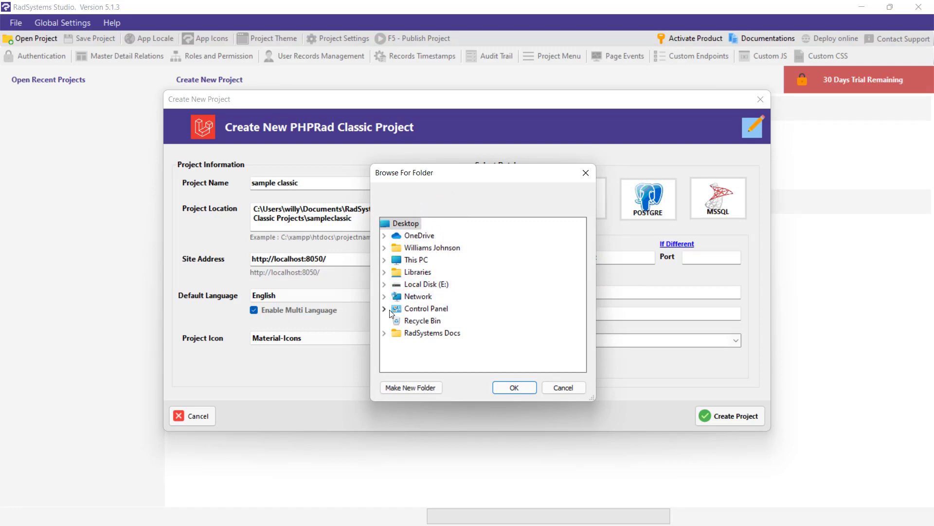
{"action": "left_click", "coordinate": [384, 260]}
{"action": "left_click", "coordinate": [424, 285]}
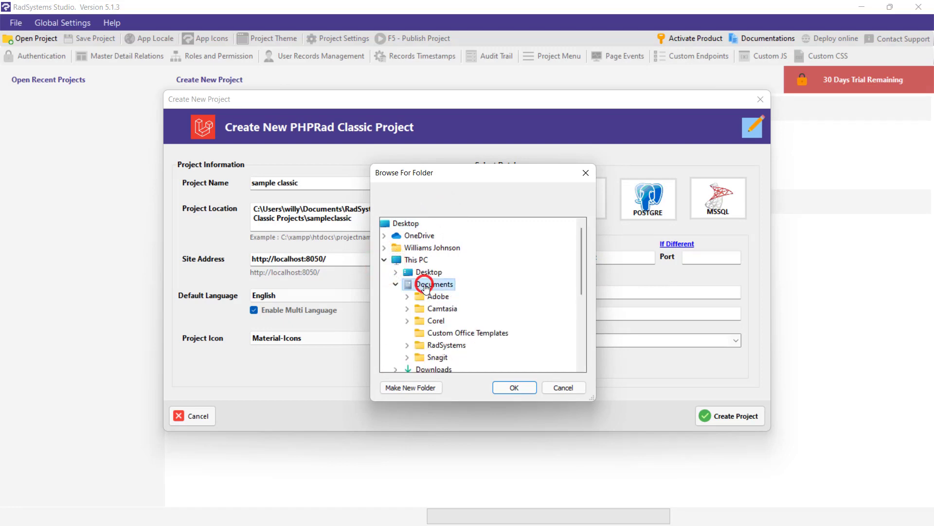
{"action": "scroll", "coordinate": [438, 307], "scroll_direction": "down", "scroll_amount": 1}
{"action": "left_click", "coordinate": [445, 310]}
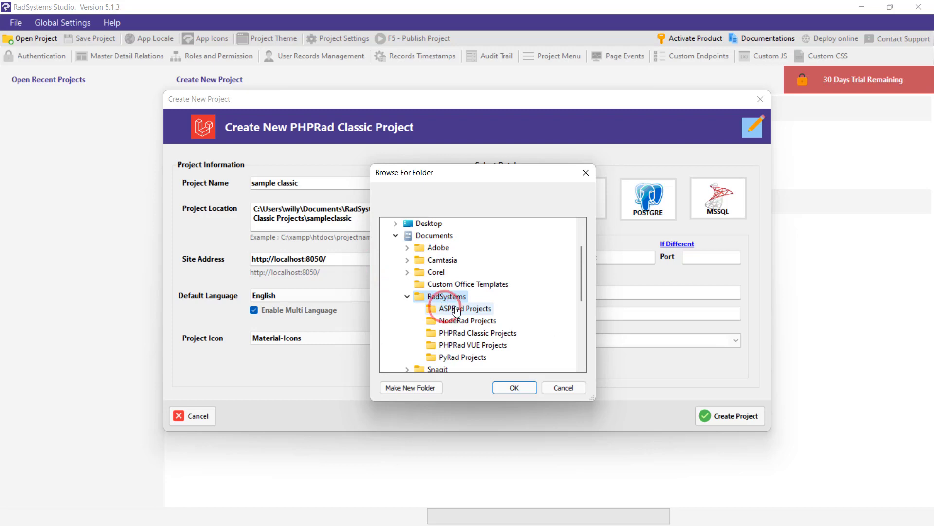
{"action": "scroll", "coordinate": [463, 305], "scroll_direction": "down", "scroll_amount": 1}
{"action": "left_click", "coordinate": [511, 387]}
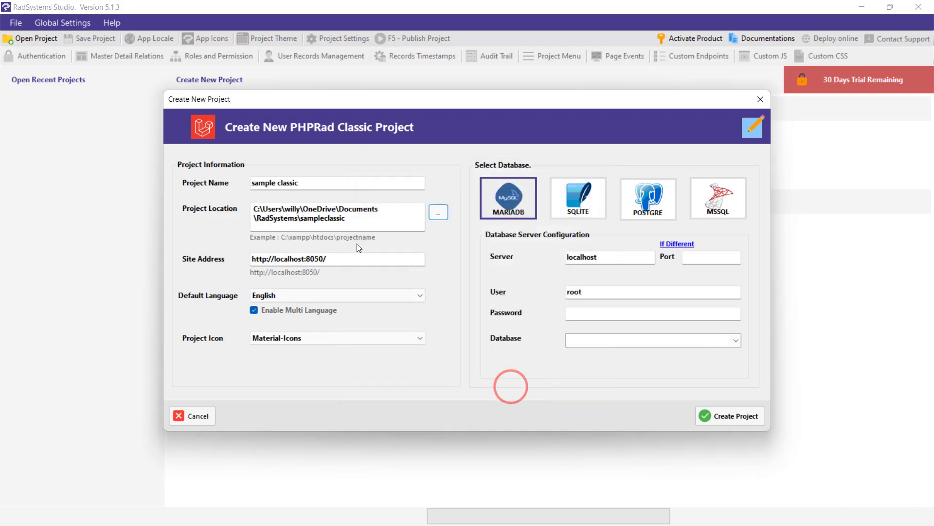
Set the project location to the PHPRad Classic Projects folder under Documents\RadSystems.
{"action": "left_click", "coordinate": [439, 213]}
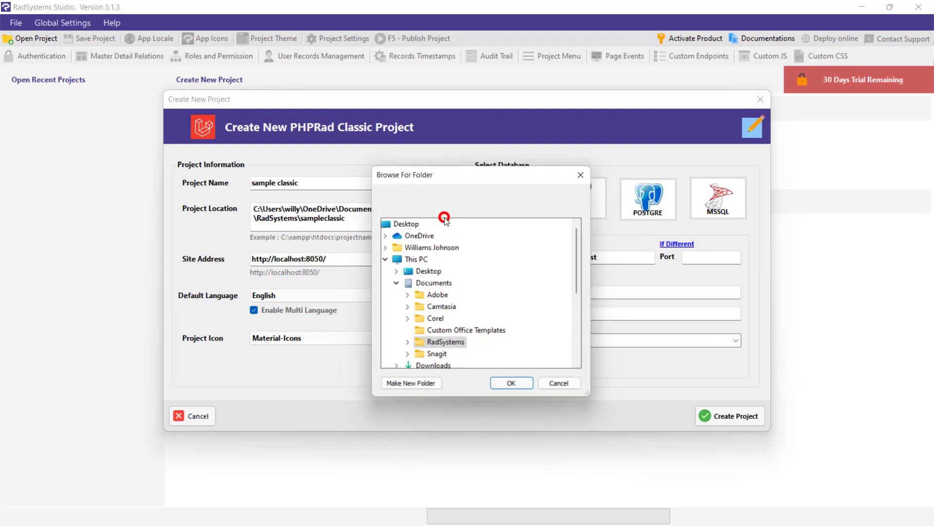
{"action": "left_click", "coordinate": [407, 345]}
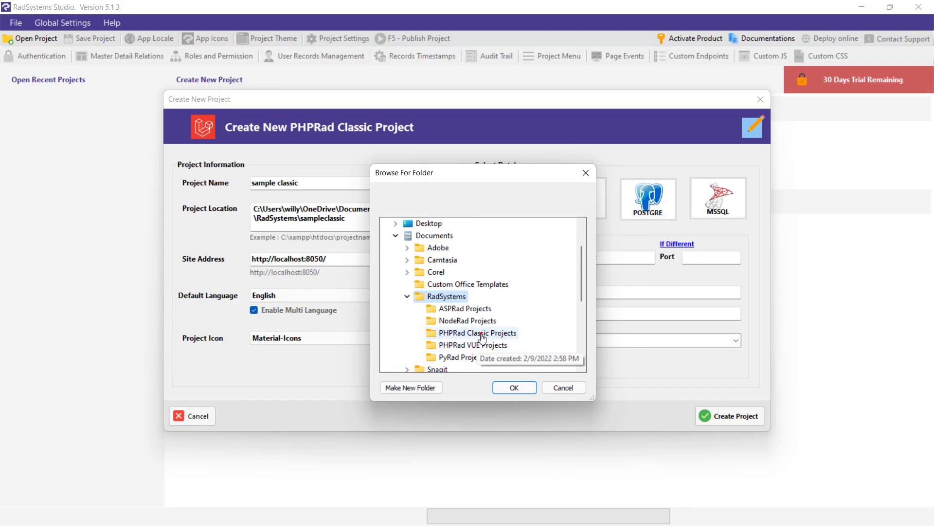
{"action": "left_click", "coordinate": [474, 332]}
{"action": "left_click", "coordinate": [514, 386]}
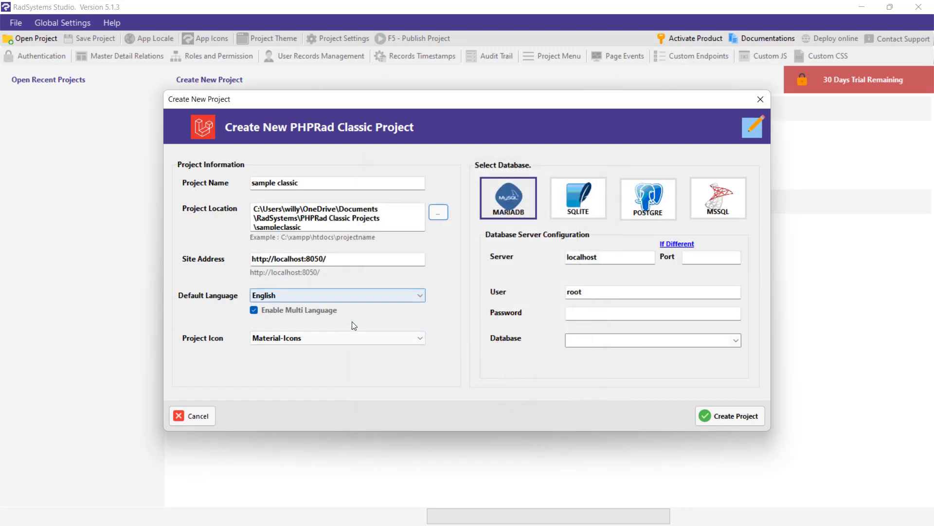
Select bank as the MariaDB database and create the project.
{"action": "left_click", "coordinate": [736, 340]}
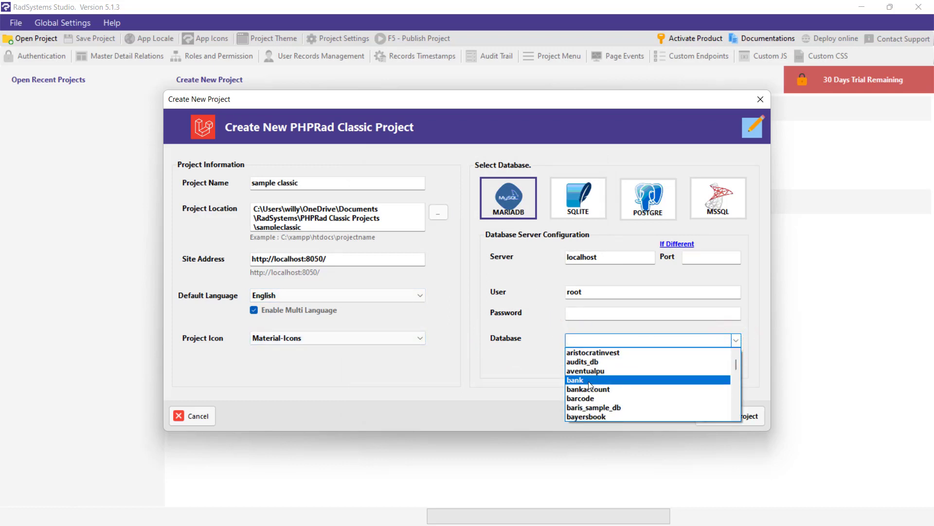
{"action": "left_click", "coordinate": [589, 384]}
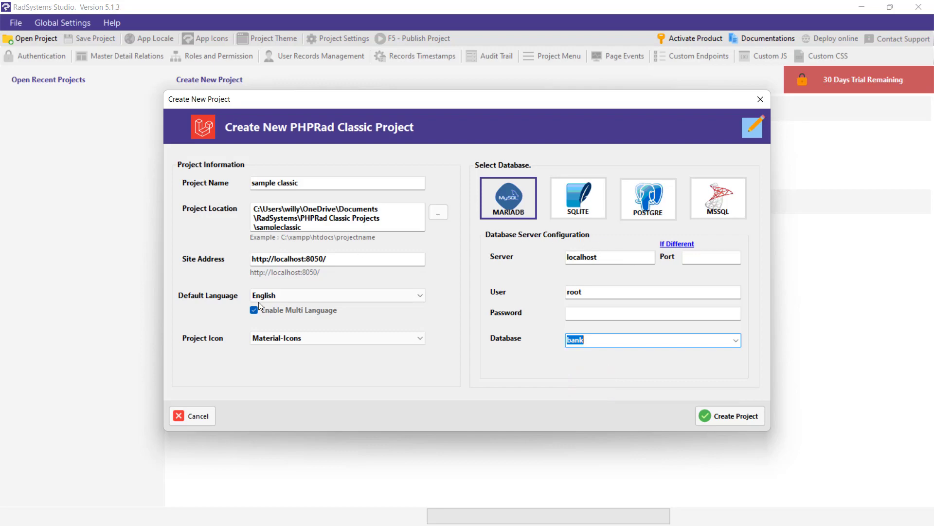
{"action": "left_click", "coordinate": [718, 416]}
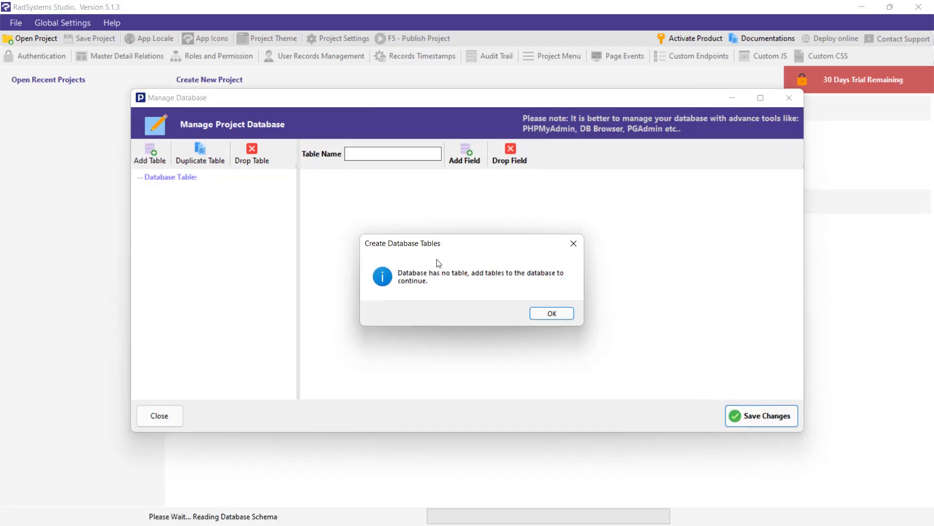
Dismiss the missing-tables notice and add a table named users to the bank database.
{"action": "left_click", "coordinate": [543, 313]}
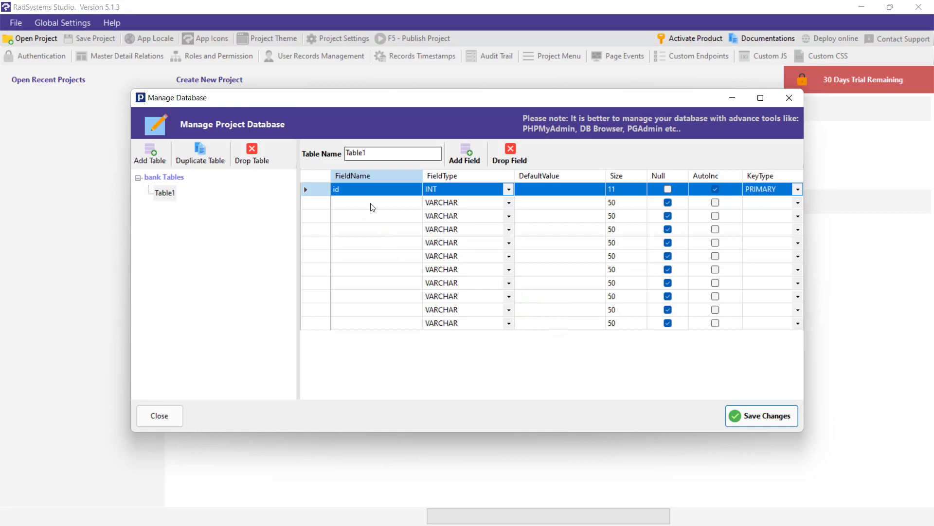
{"action": "double_click", "coordinate": [364, 153]}
{"action": "type", "text": "users"}
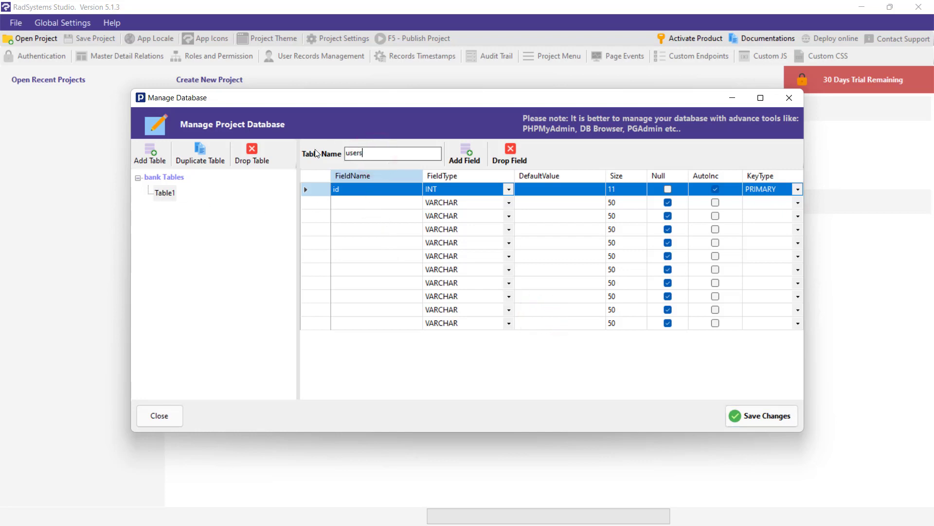
Add the fields username, email, phone, password and image below id in the users table.
{"action": "left_click", "coordinate": [342, 208]}
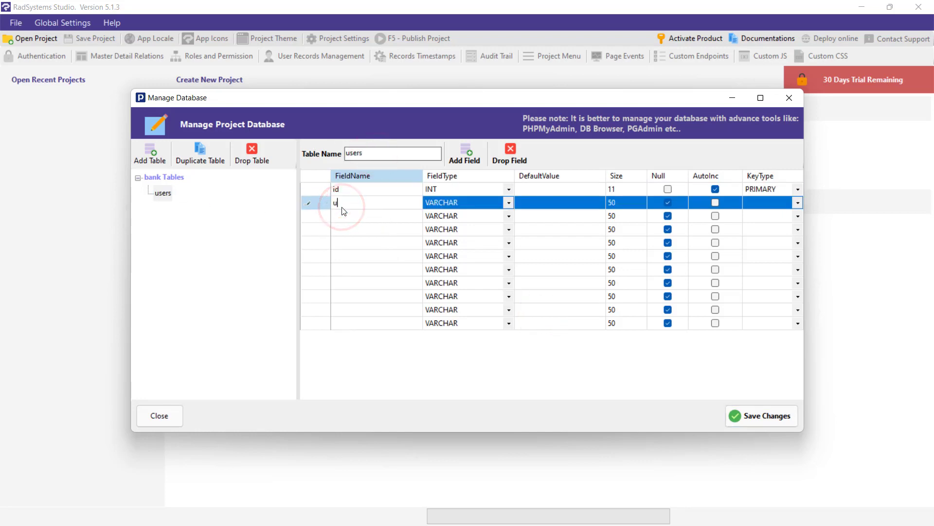
{"action": "type", "text": "username"}
{"action": "left_click", "coordinate": [358, 215]}
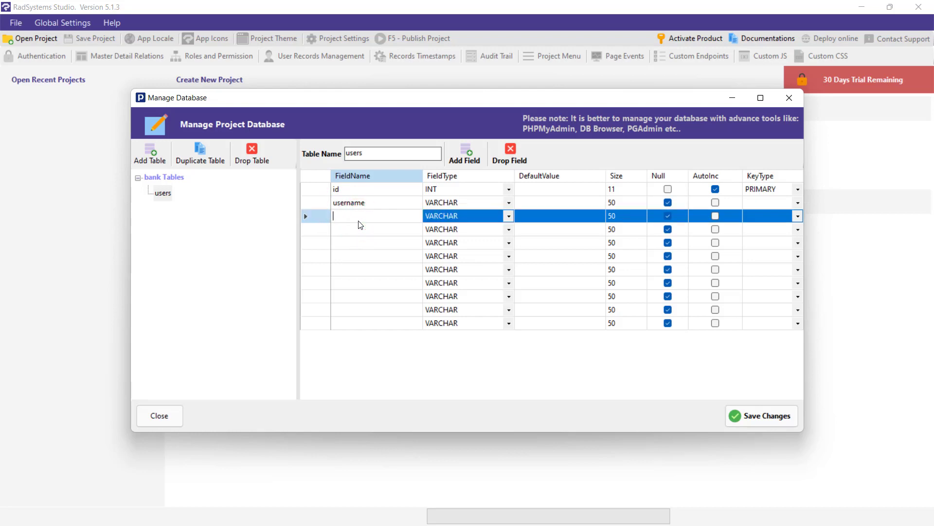
{"action": "type", "text": "email"}
{"action": "left_click", "coordinate": [348, 230]}
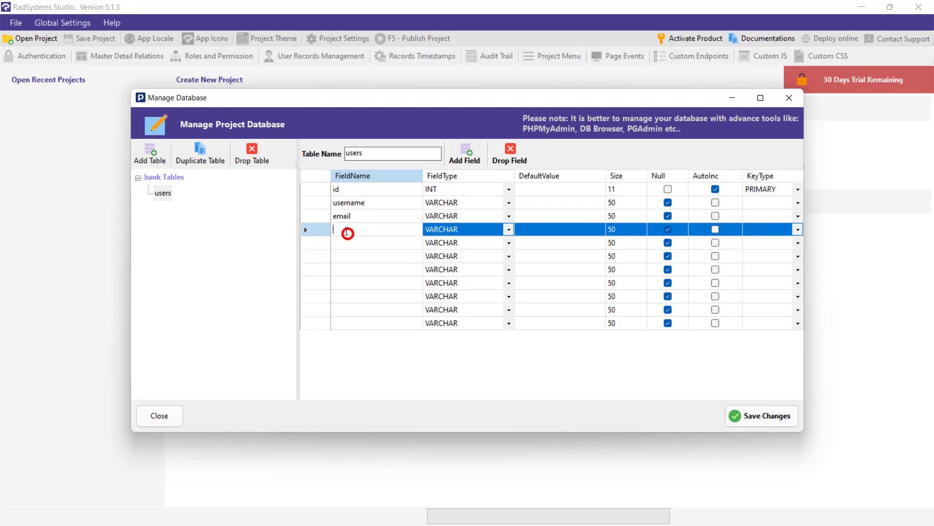
{"action": "type", "text": "phone"}
{"action": "left_click", "coordinate": [341, 243]}
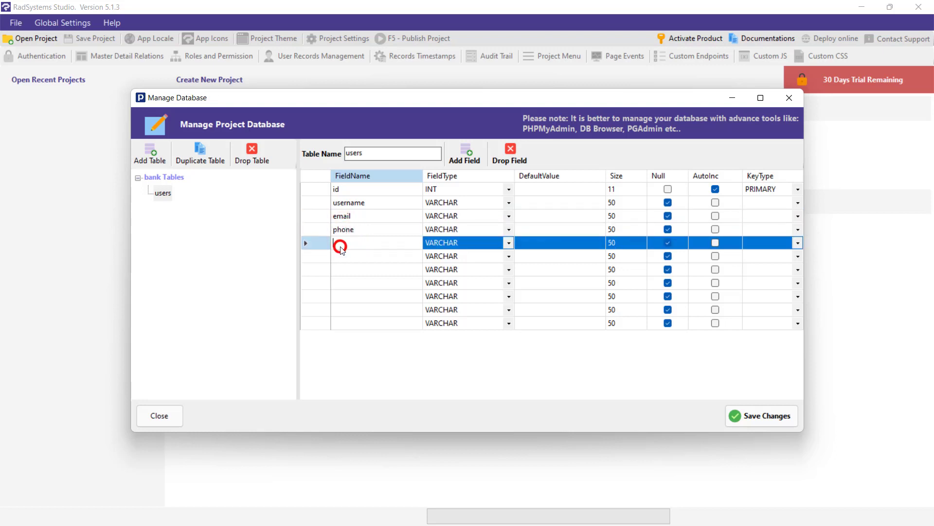
{"action": "type", "text": "password"}
{"action": "left_click", "coordinate": [343, 251]}
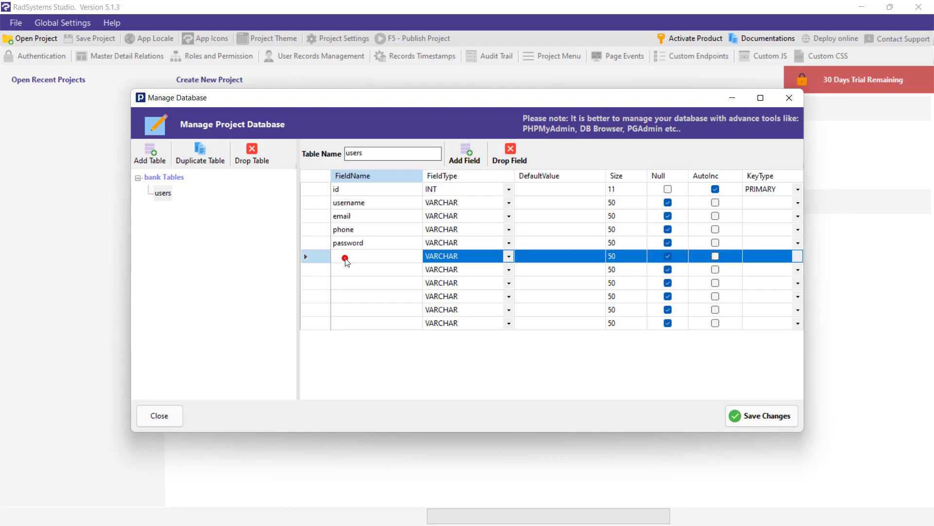
{"action": "type", "text": "image"}
{"action": "left_click", "coordinate": [392, 280]}
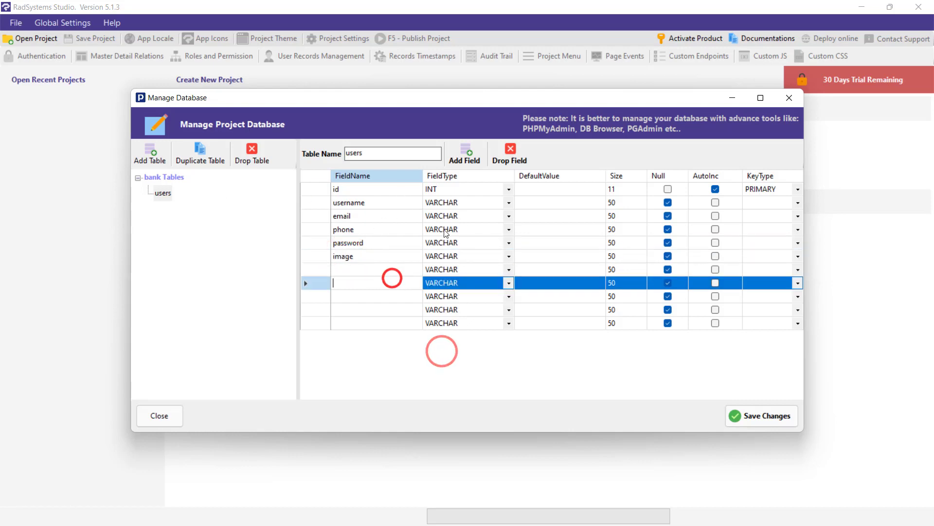
Set the size of the password and email fields to 255.
{"action": "left_click", "coordinate": [414, 244]}
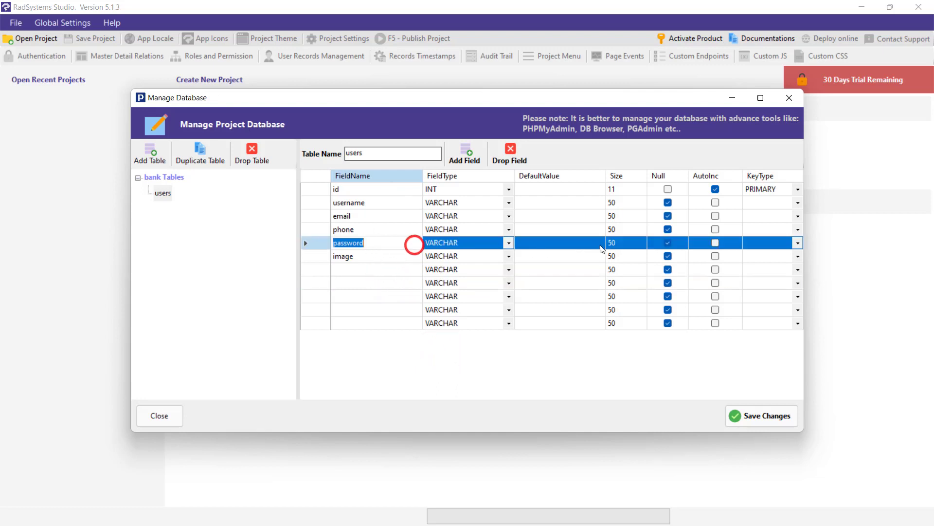
{"action": "left_click", "coordinate": [624, 243]}
{"action": "type", "text": "255"}
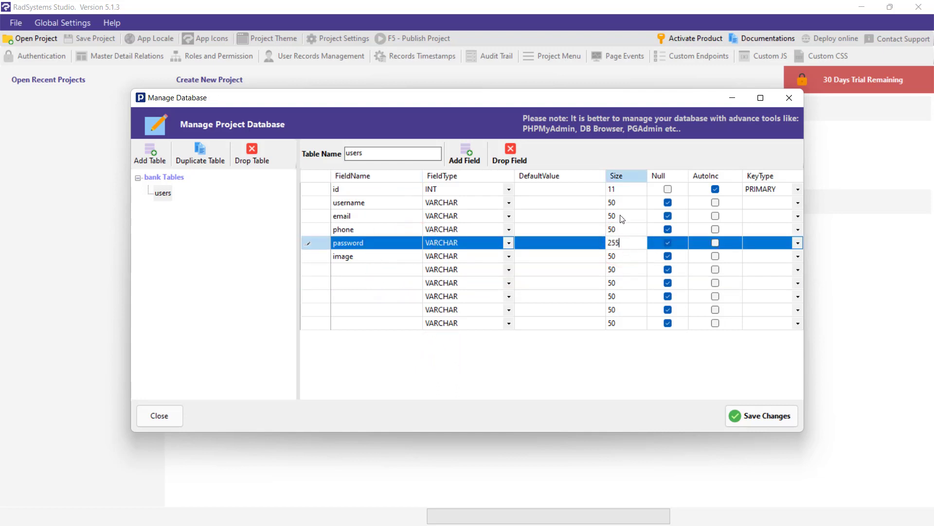
{"action": "left_click", "coordinate": [621, 216]}
{"action": "left_click", "coordinate": [619, 215]}
{"action": "type", "text": "255"}
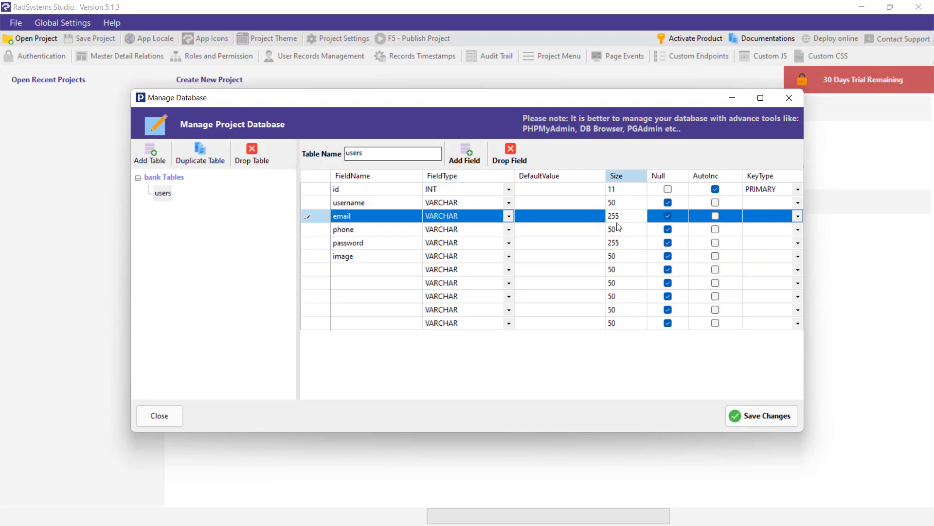
Set the size of the image and username fields in the users table to 255.
{"action": "left_click", "coordinate": [615, 256]}
{"action": "type", "text": "255"}
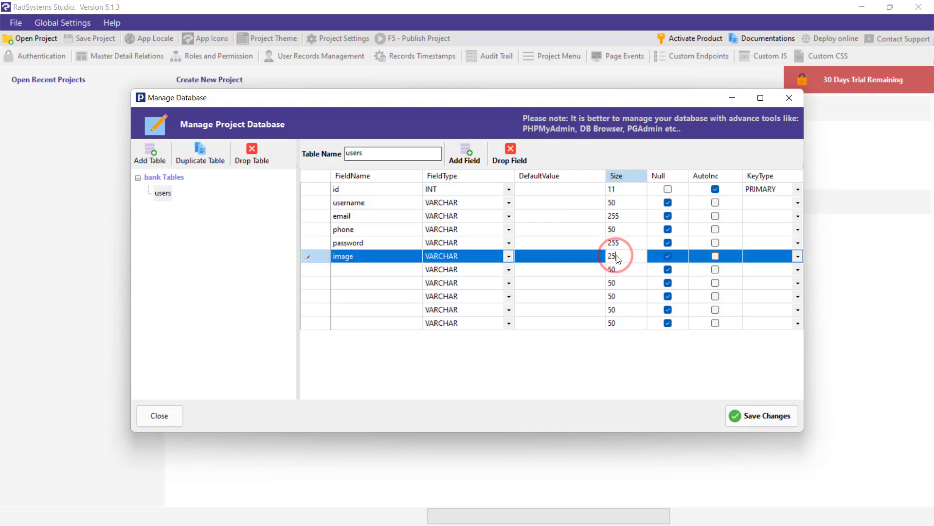
{"action": "left_click", "coordinate": [612, 228]}
{"action": "left_click", "coordinate": [614, 203]}
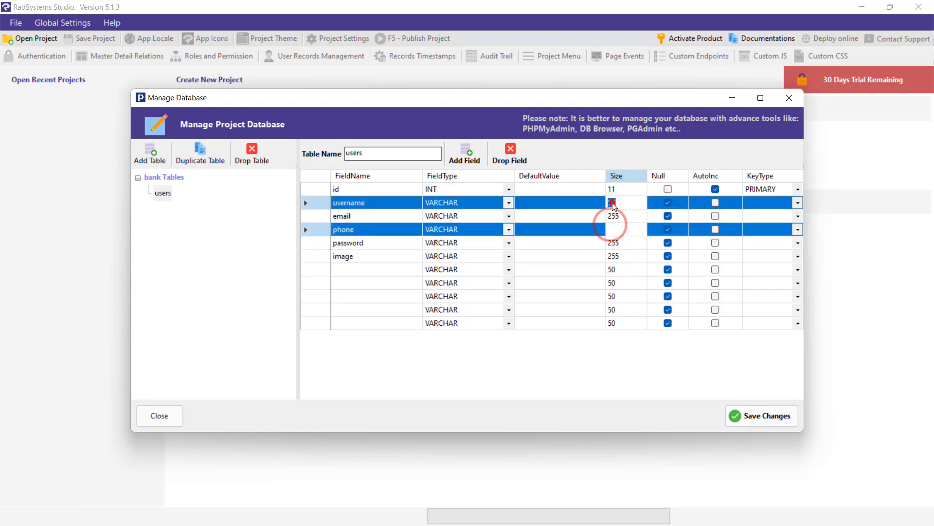
{"action": "type", "text": "255"}
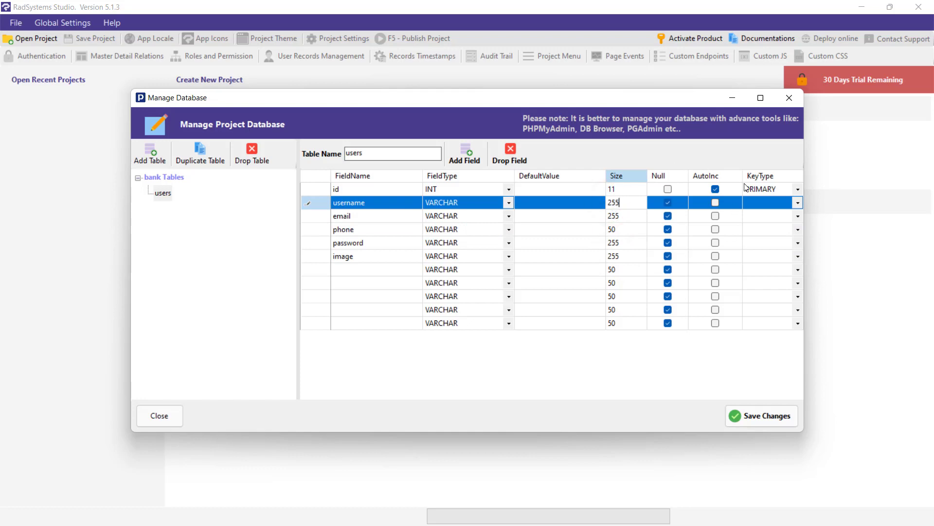
Save the new users table to the bank database and dismiss the exception message.
{"action": "left_click", "coordinate": [389, 276]}
{"action": "left_click", "coordinate": [357, 303]}
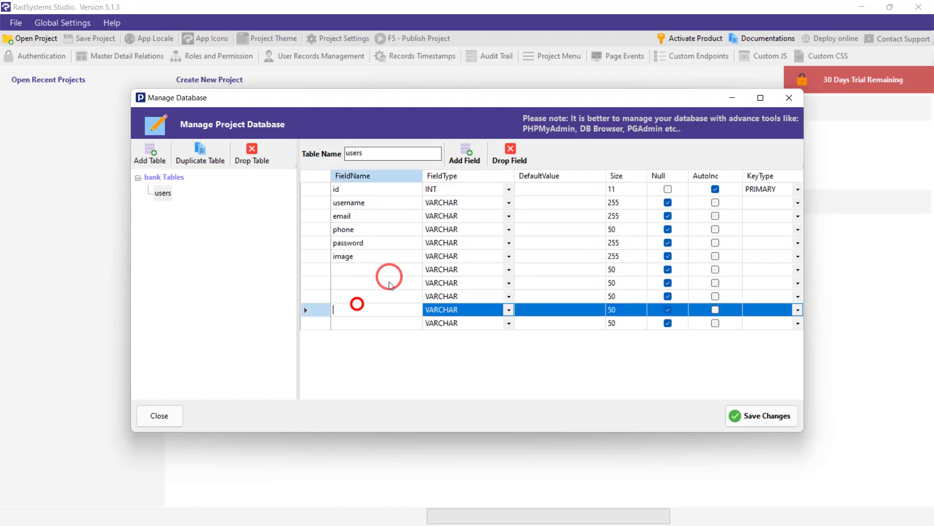
{"action": "left_click", "coordinate": [770, 417]}
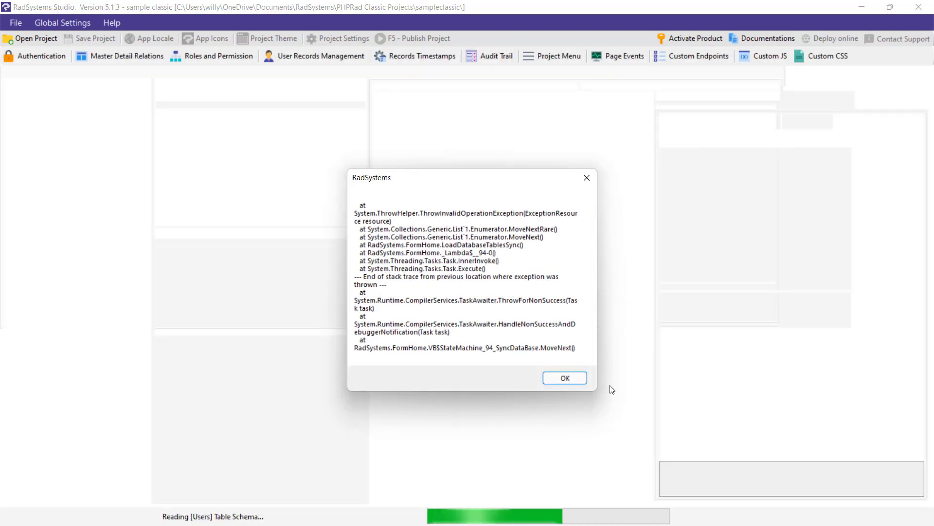
{"action": "left_click", "coordinate": [566, 378]}
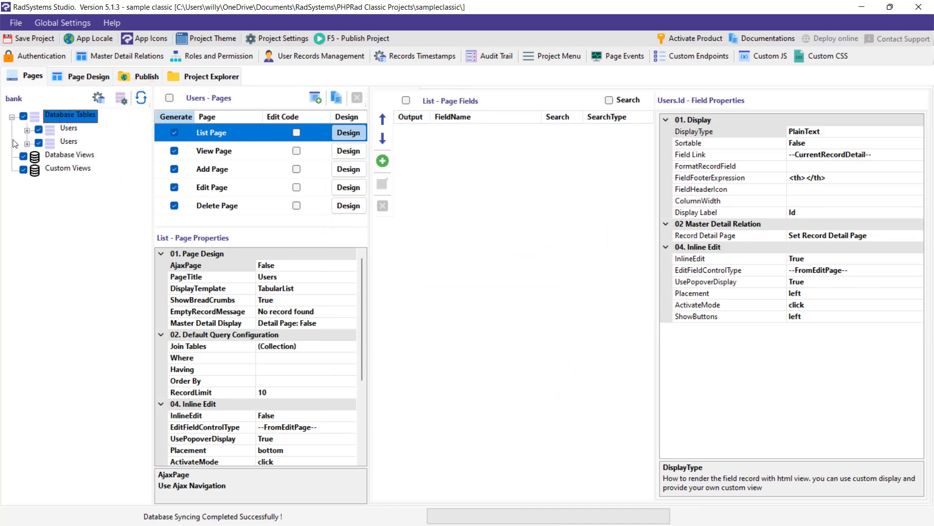
Drop the duplicate Users table from the bank database and save the database changes.
{"action": "left_click", "coordinate": [27, 131]}
{"action": "left_click", "coordinate": [27, 130]}
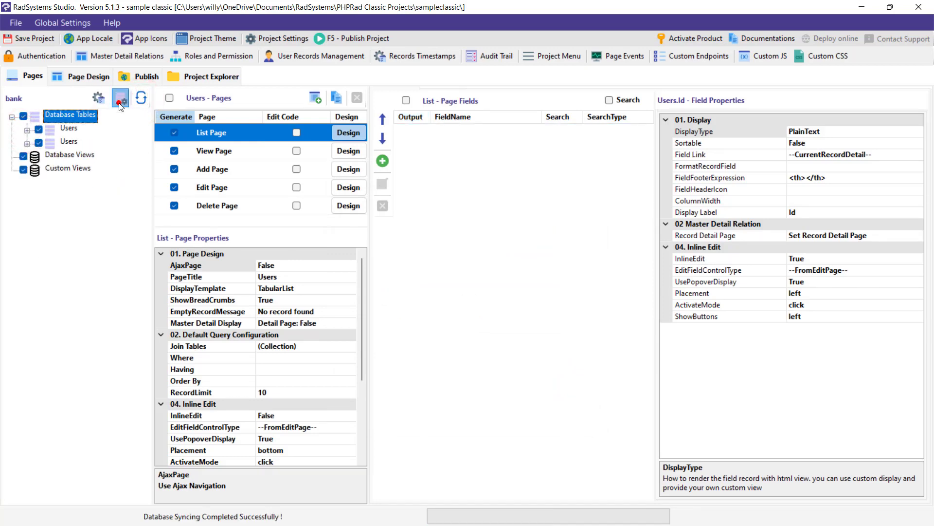
{"action": "left_click", "coordinate": [121, 98]}
{"action": "left_click", "coordinate": [162, 209]}
{"action": "left_click", "coordinate": [245, 159]}
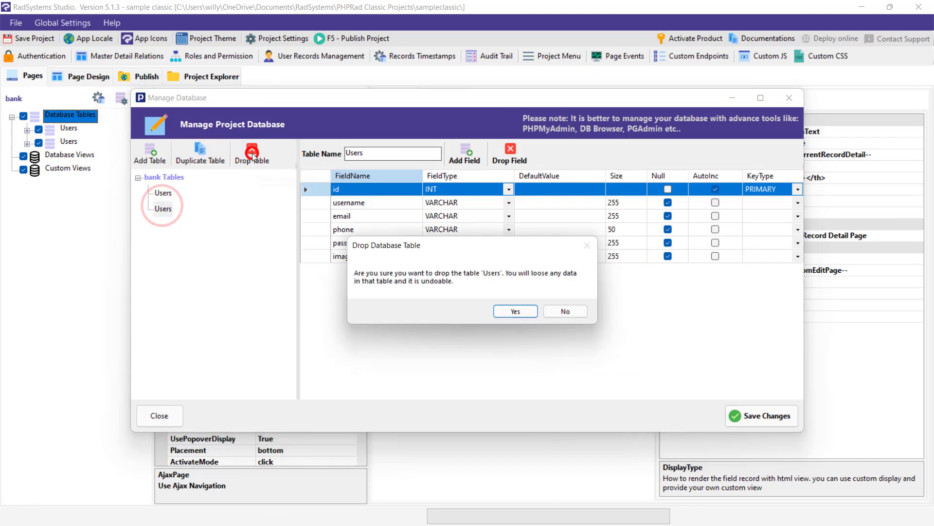
{"action": "left_click", "coordinate": [509, 312]}
{"action": "left_click", "coordinate": [354, 230]}
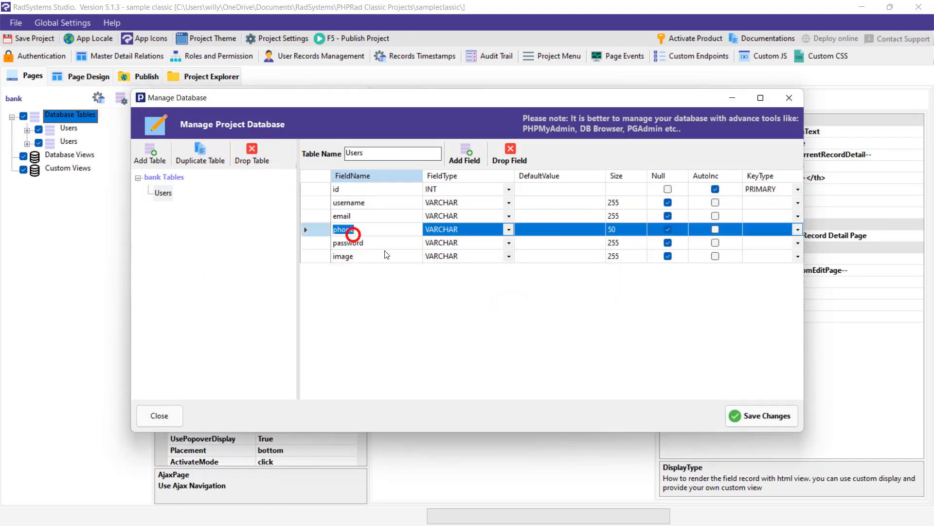
{"action": "left_click", "coordinate": [383, 255]}
{"action": "left_click", "coordinate": [757, 414]}
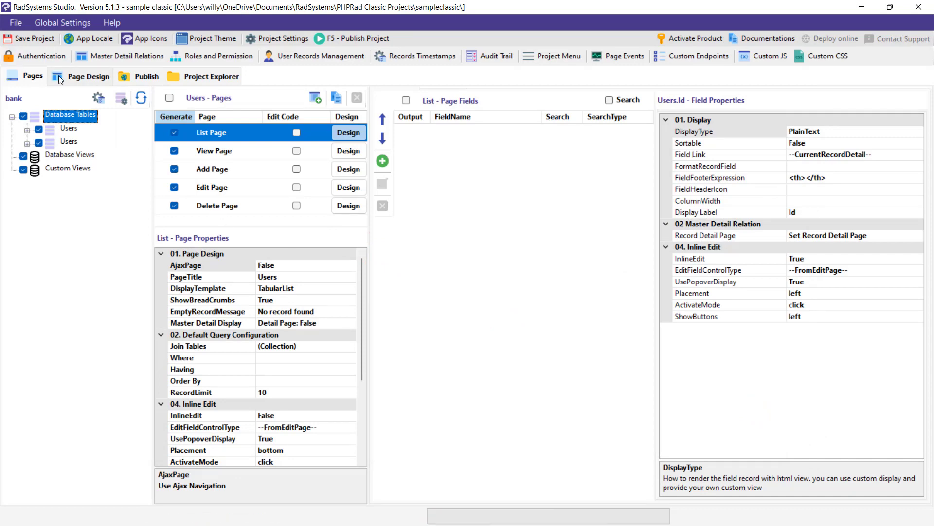
Publish the sample classic project and open its Users pages in the browser at localhost:8050.
{"action": "left_click", "coordinate": [146, 77]}
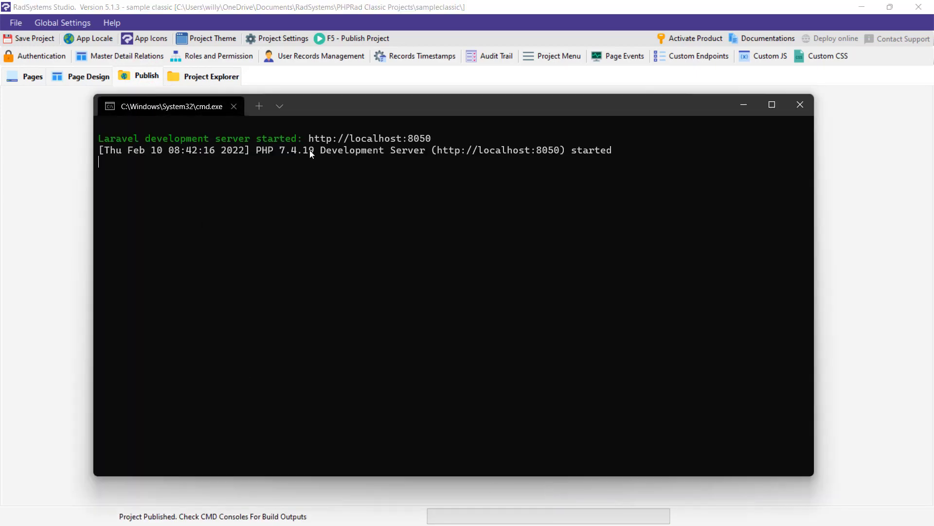
{"action": "left_click", "coordinate": [743, 104]}
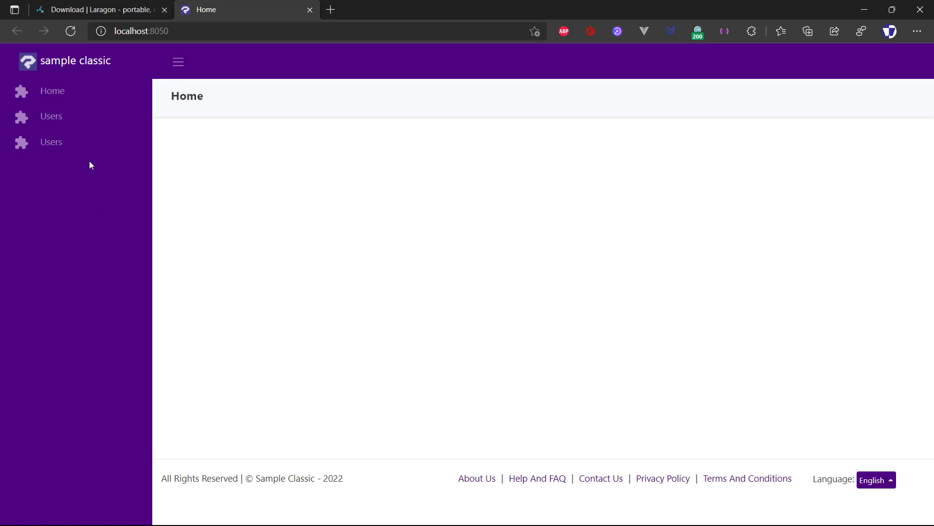
{"action": "left_click", "coordinate": [84, 112]}
{"action": "left_click", "coordinate": [56, 141]}
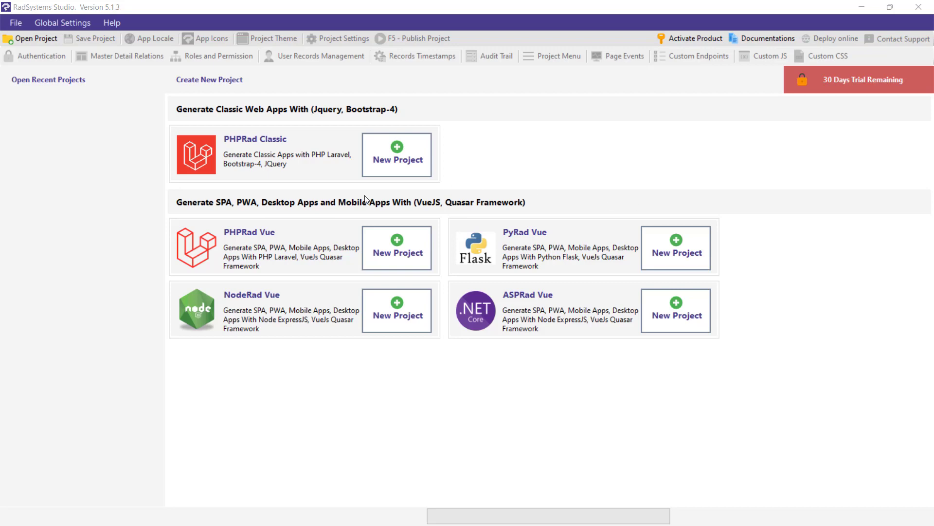
Start a new NodeRad Vue project, install the required Quasar CLI, and close the finished installation console.
{"action": "left_click", "coordinate": [396, 310]}
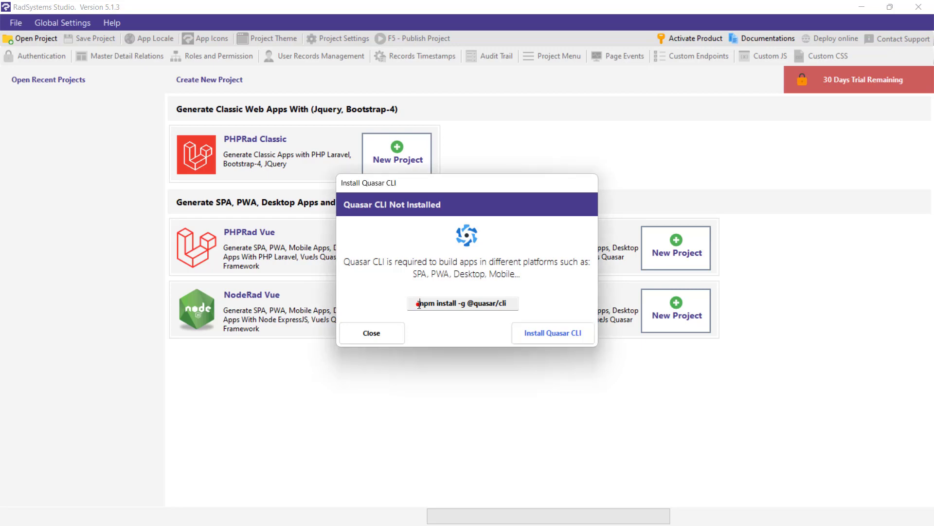
{"action": "double_click", "coordinate": [418, 305]}
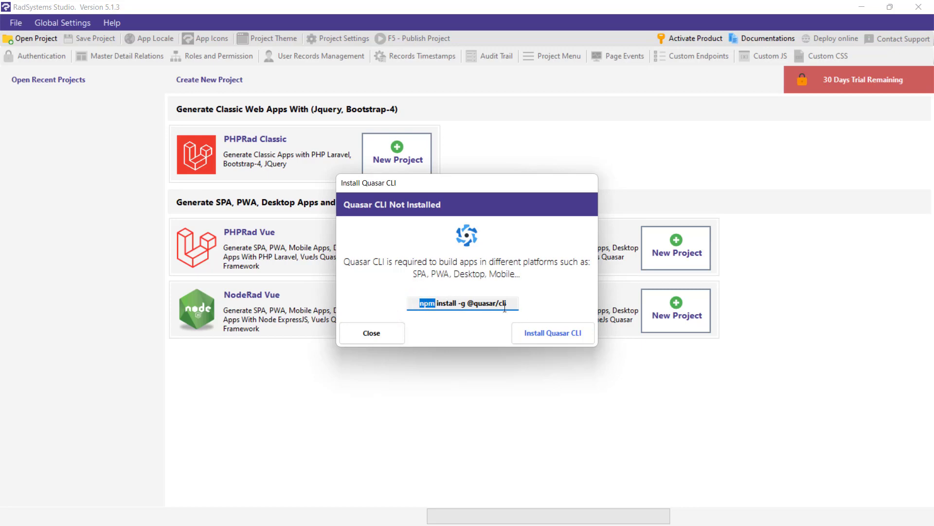
{"action": "left_click", "coordinate": [547, 332]}
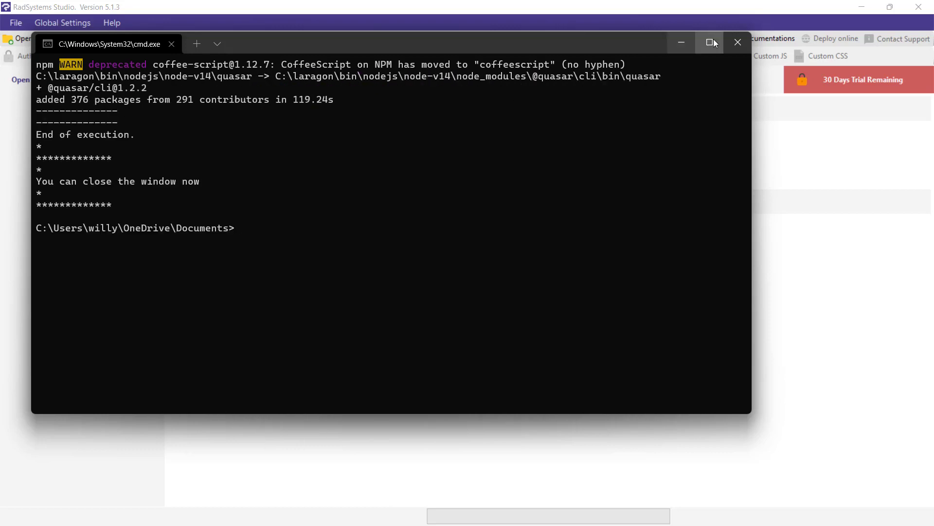
{"action": "left_click", "coordinate": [737, 42]}
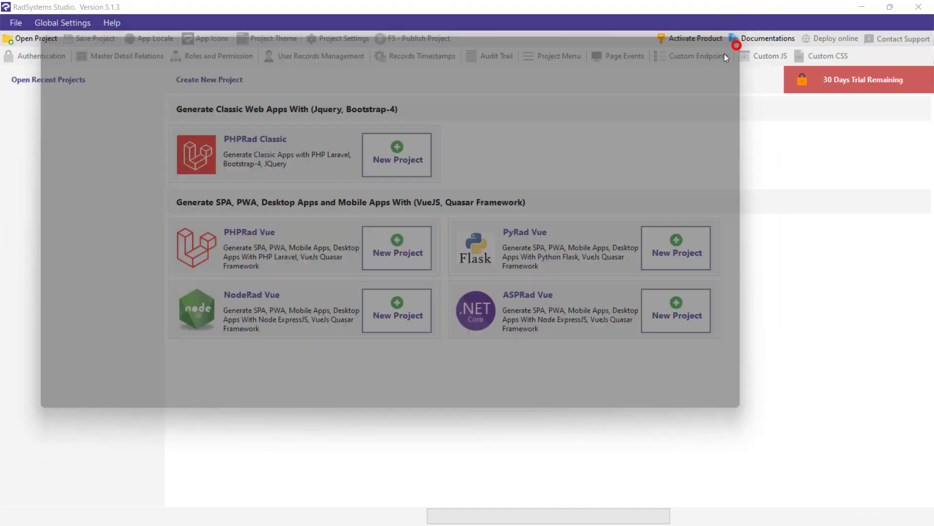
Create a PHPRad Vue project named Sample LaraVue with multi-language enabled and bank as its MariaDB database.
{"action": "left_click", "coordinate": [395, 246]}
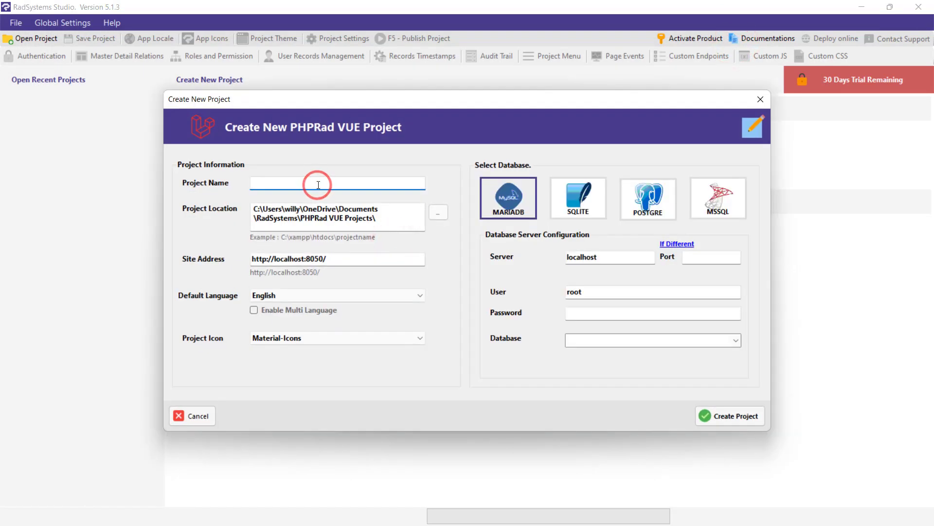
{"action": "type", "text": "Sample"}
{"action": "type", "text": " LaraVue"}
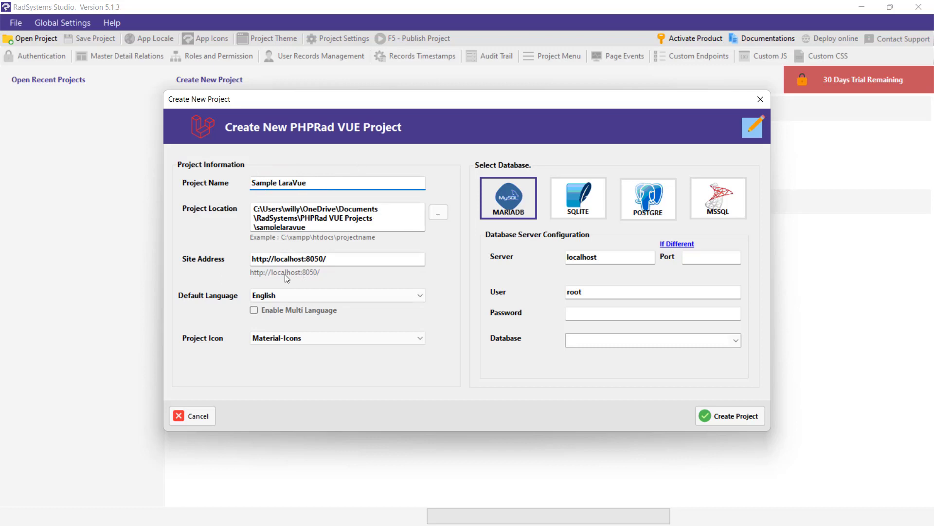
{"action": "left_click", "coordinate": [254, 310]}
{"action": "left_click", "coordinate": [737, 339]}
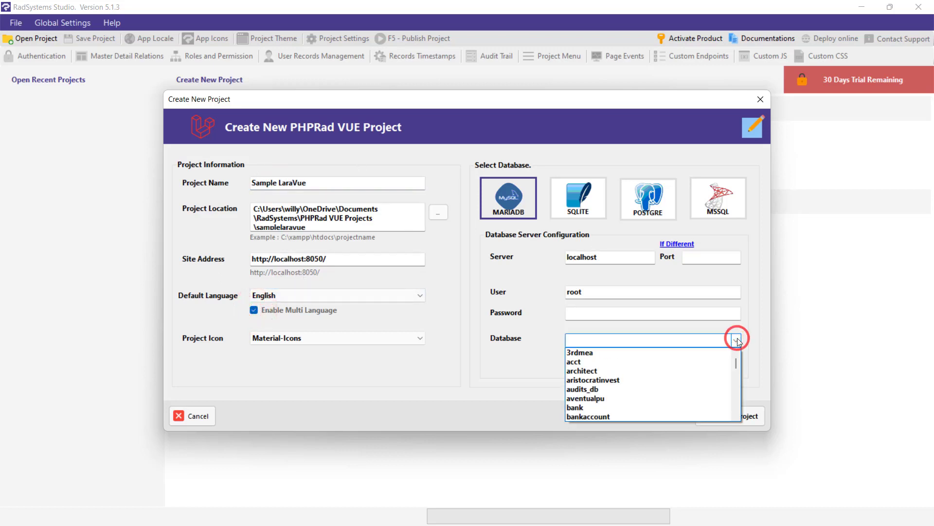
{"action": "left_click", "coordinate": [576, 409]}
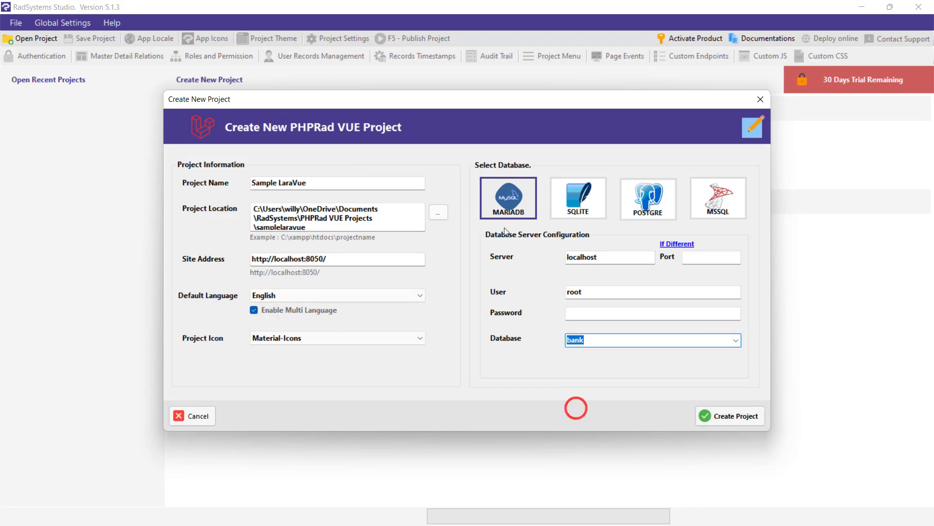
{"action": "left_click", "coordinate": [718, 414]}
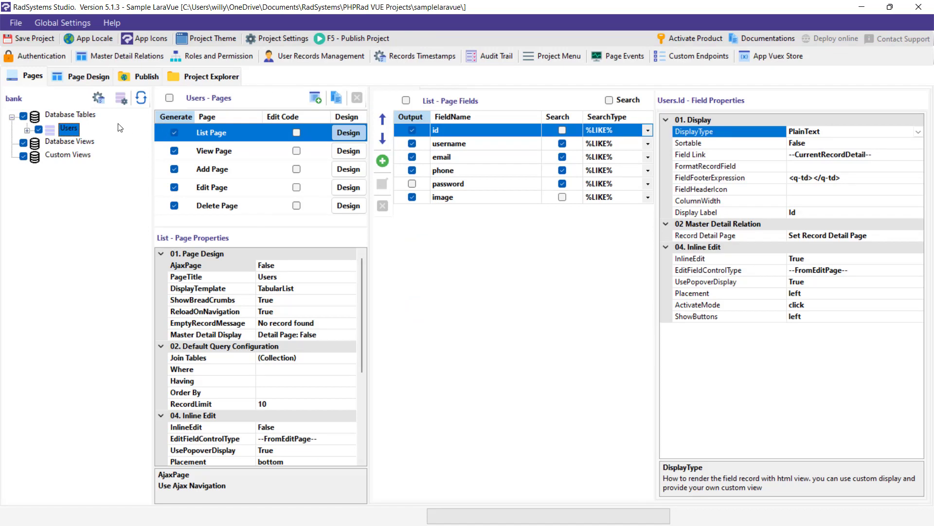
Publish the Sample LaraVue project and minimize its build consoles after compilation.
{"action": "key", "text": "F5"}
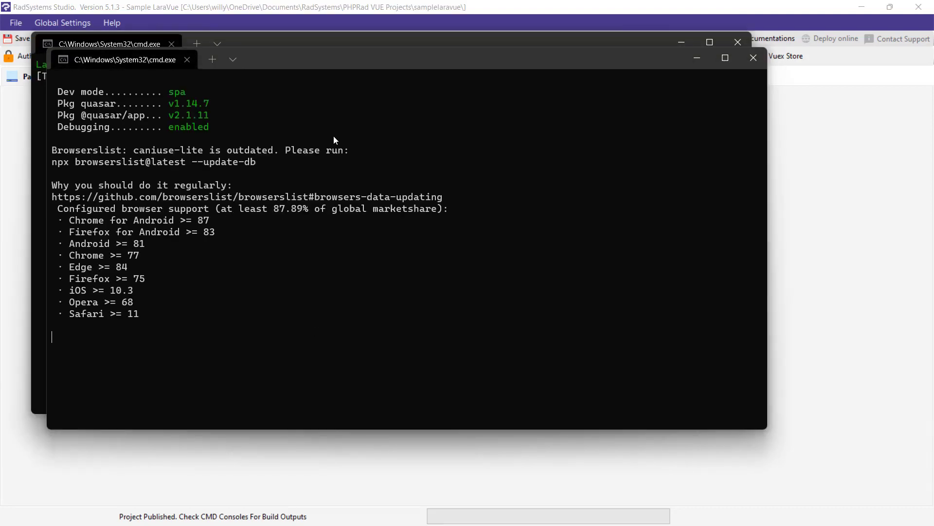
{"action": "left_click_drag", "start_coordinate": [291, 58], "coordinate": [446, 73]}
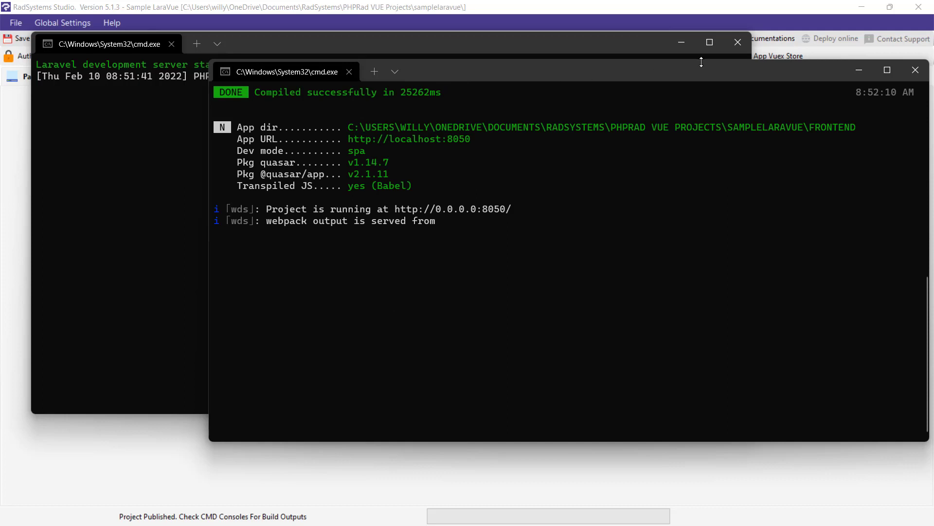
{"action": "left_click", "coordinate": [859, 69]}
{"action": "left_click", "coordinate": [682, 44]}
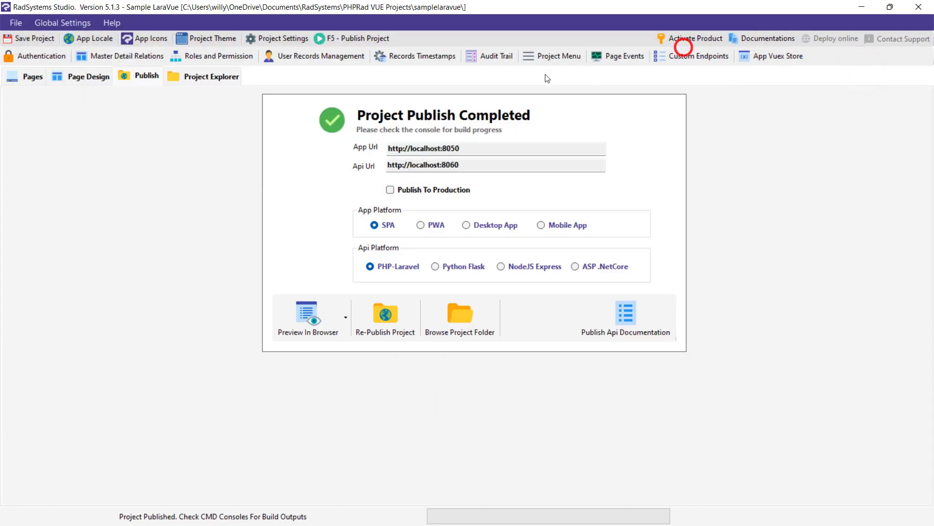
Preview the Sample LaraVue app in the browser and check its Users and Home pages.
{"action": "left_click", "coordinate": [306, 316]}
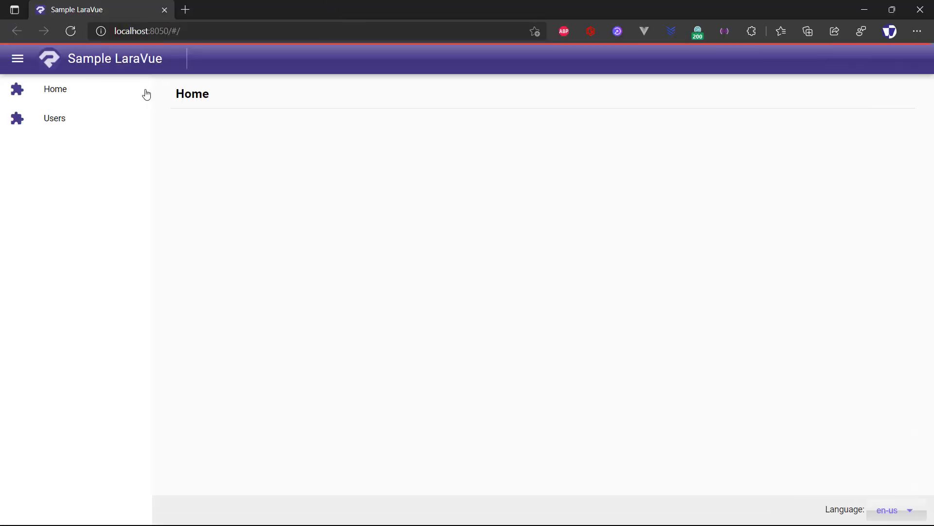
{"action": "left_click", "coordinate": [63, 119]}
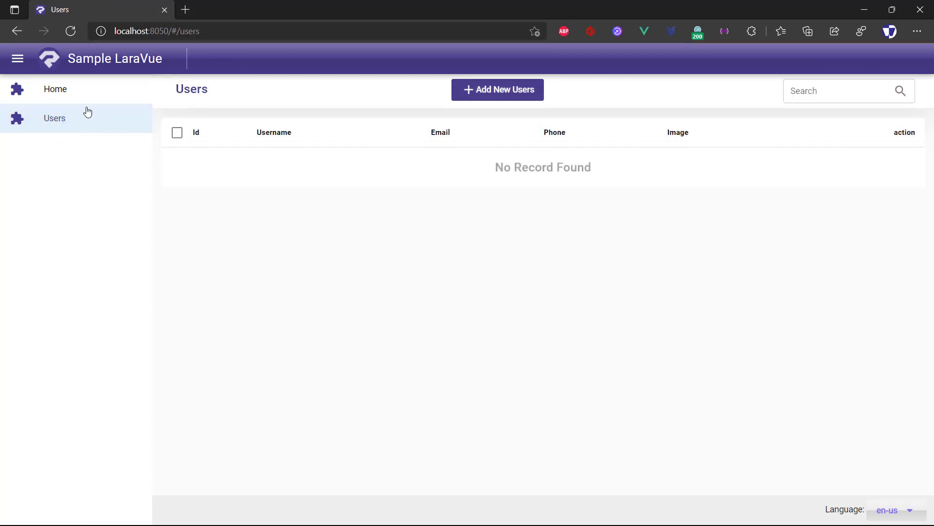
{"action": "left_click", "coordinate": [71, 91]}
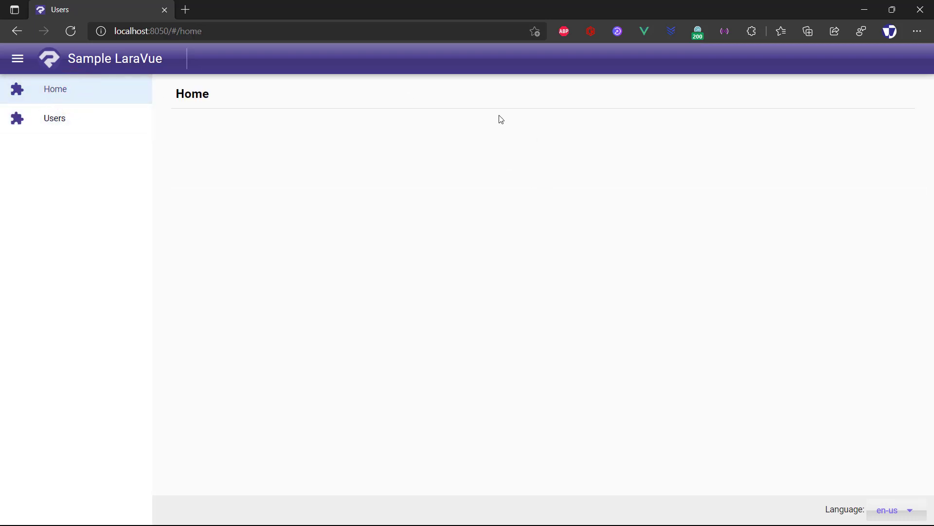
{"action": "left_click", "coordinate": [65, 125]}
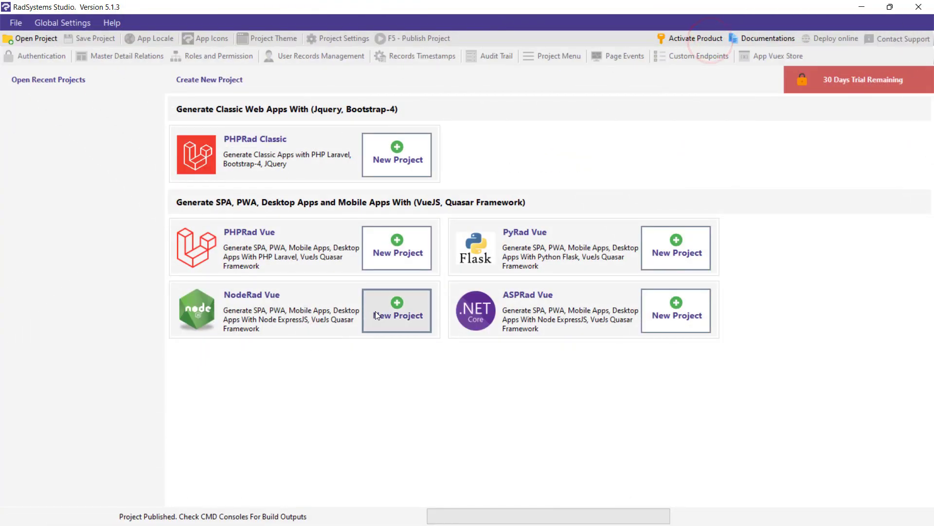
Create a NodeRad Vue project named NodeRad Vue using the bank MariaDB database.
{"action": "left_click", "coordinate": [393, 298]}
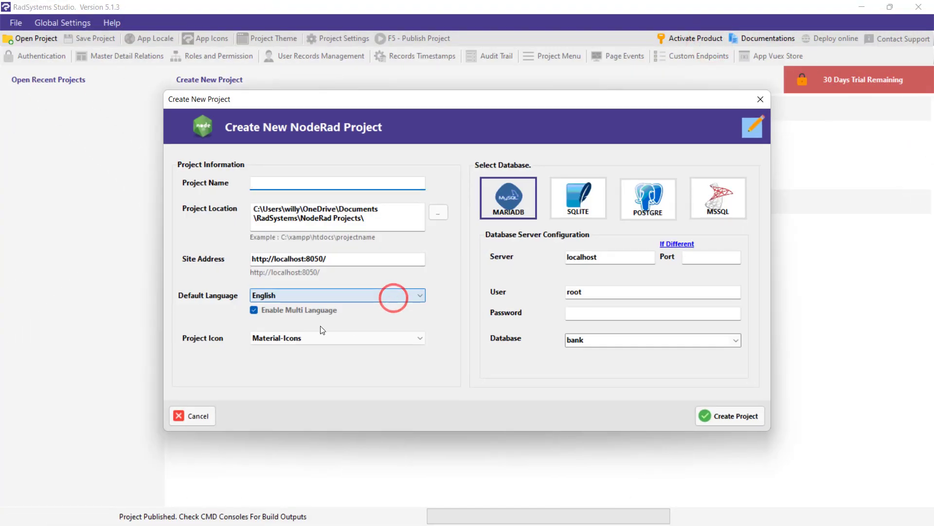
{"action": "left_click", "coordinate": [279, 185]}
{"action": "type", "text": "NodeRad "}
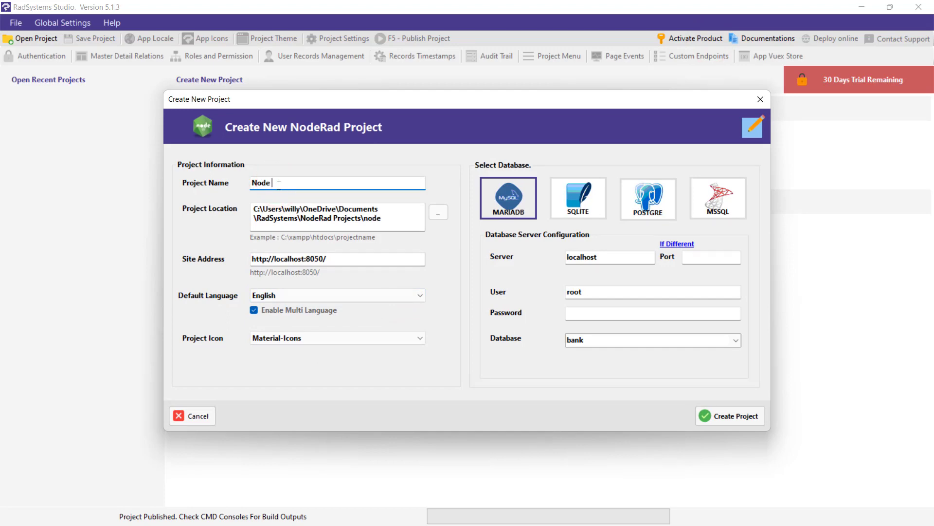
{"action": "type", "text": "Vue"}
{"action": "left_click", "coordinate": [271, 183]}
{"action": "type", "text": "Rad"}
{"action": "left_click", "coordinate": [731, 416]}
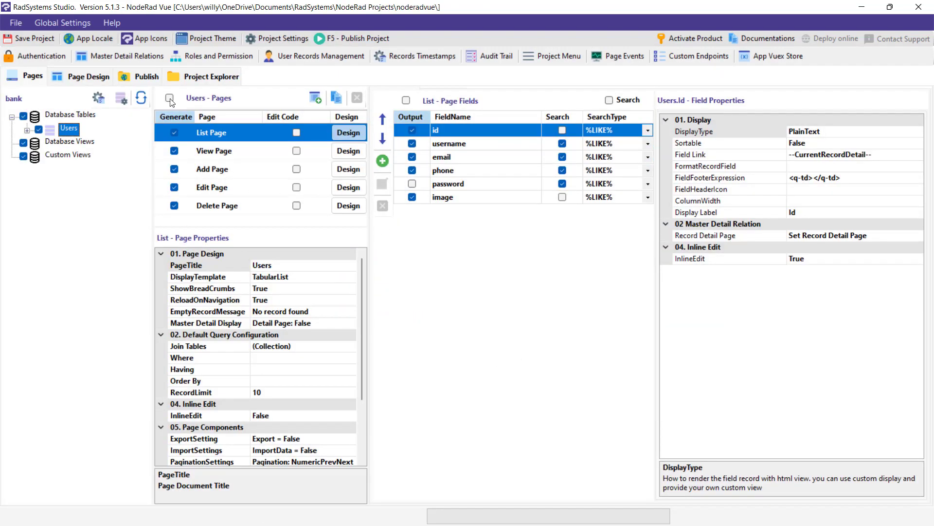
Publish the NodeRad Vue project and move the npm console aside to check both build outputs.
{"action": "left_click", "coordinate": [149, 78]}
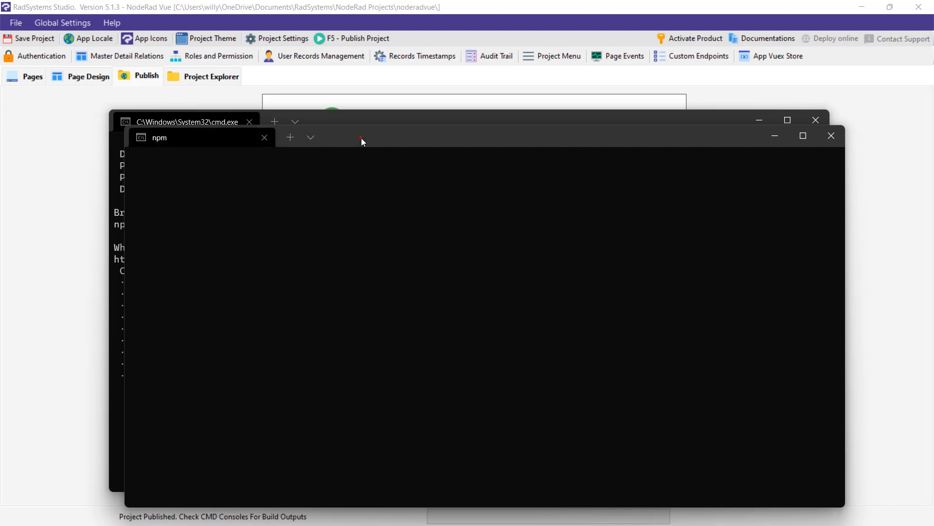
{"action": "left_click_drag", "start_coordinate": [361, 138], "coordinate": [697, 106]}
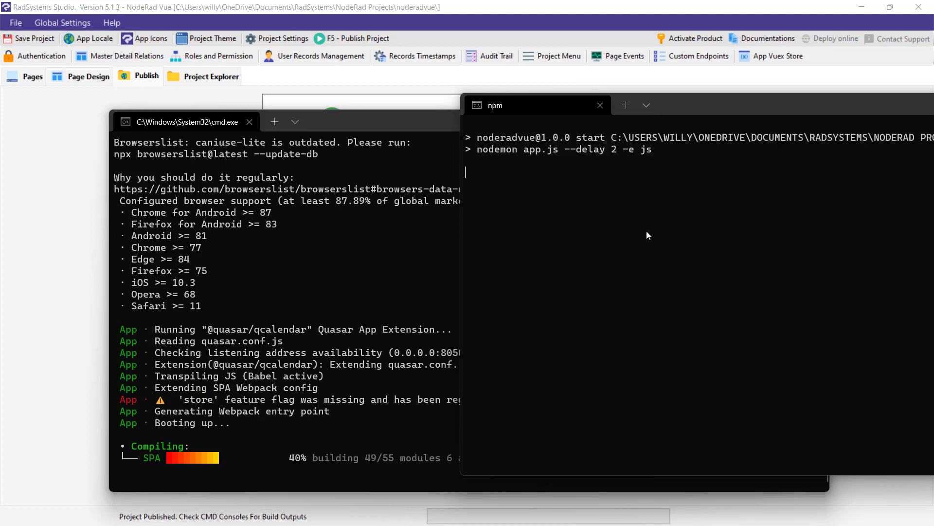
{"action": "left_click_drag", "start_coordinate": [743, 109], "coordinate": [397, 107]}
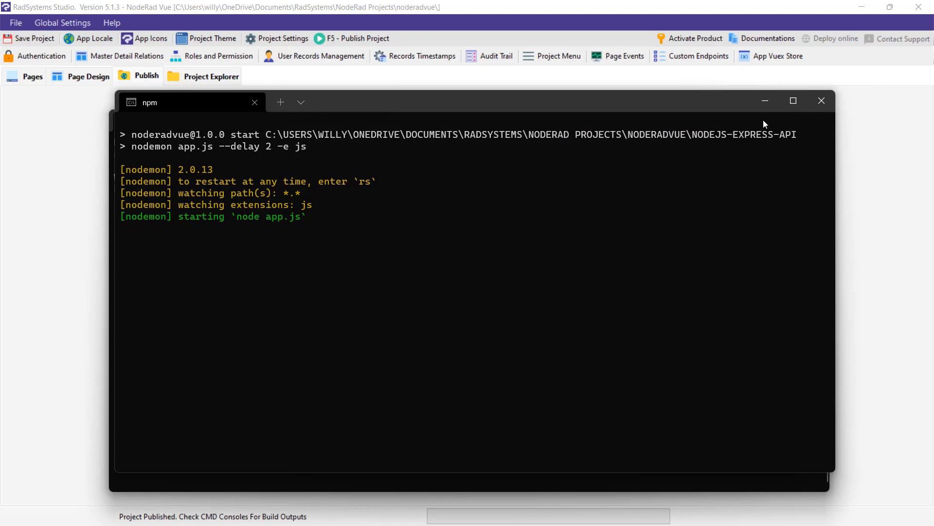
Minimize both NodeRad Vue build consoles and preview the app in the browser, checking its side menu and its Users and Home pages.
{"action": "left_click", "coordinate": [765, 101]}
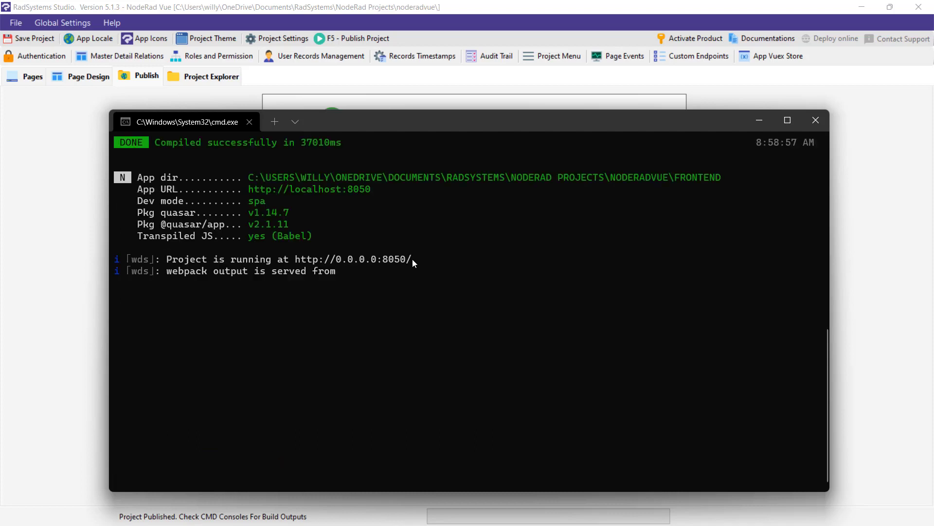
{"action": "left_click", "coordinate": [759, 119]}
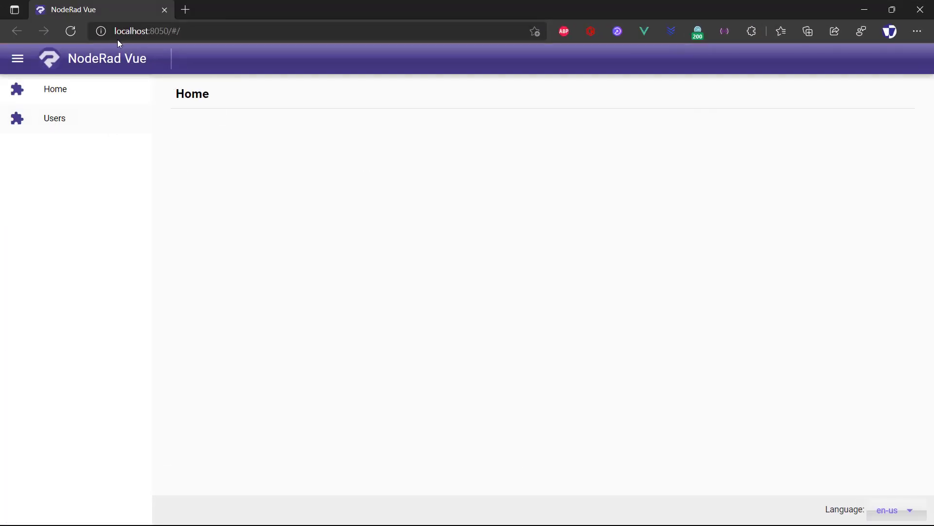
{"action": "left_click", "coordinate": [14, 66]}
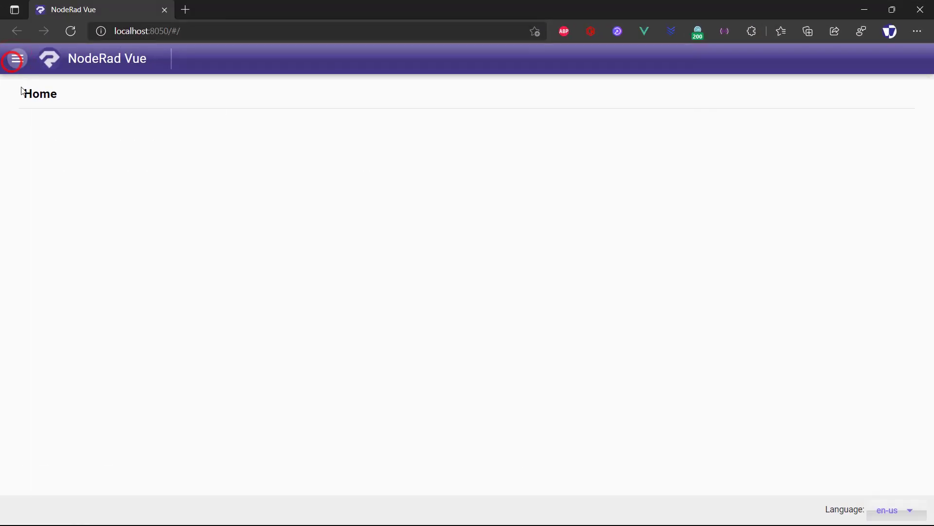
{"action": "left_click", "coordinate": [16, 63]}
{"action": "left_click", "coordinate": [33, 119]}
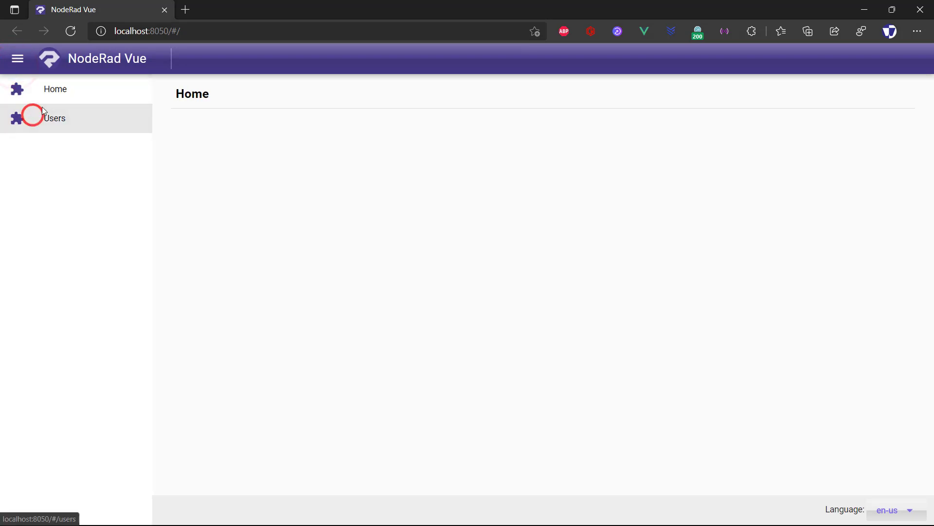
{"action": "left_click", "coordinate": [58, 91]}
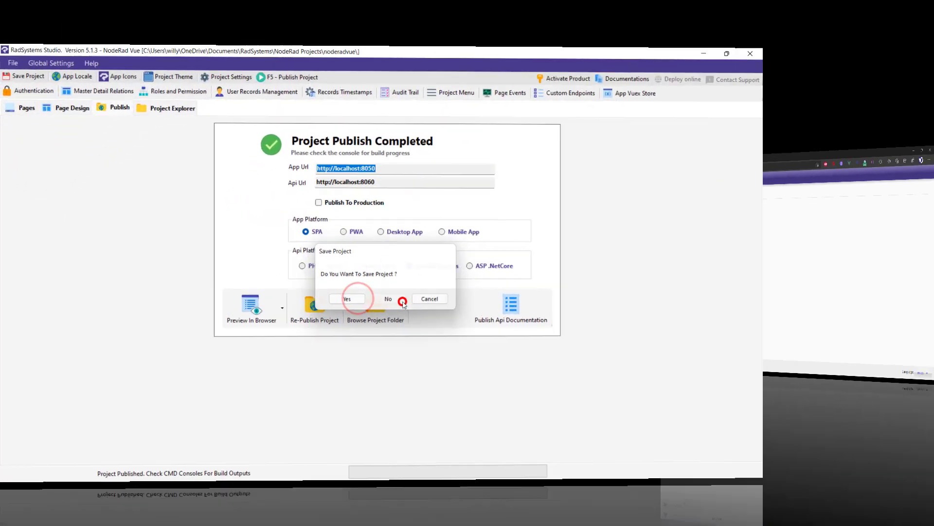
Close the NodeRad Vue project and create an ASPRad project named ASPRad Vue using the bank MariaDB database.
{"action": "left_click", "coordinate": [401, 300]}
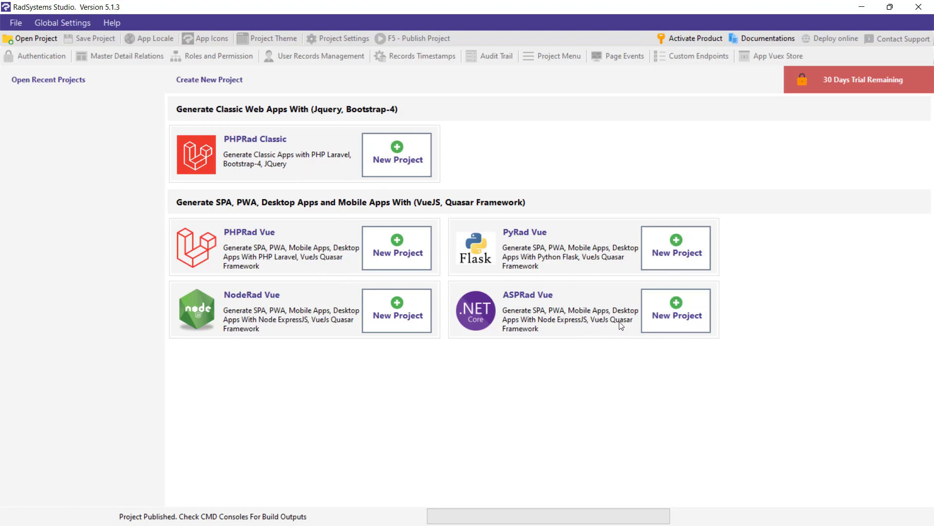
{"action": "left_click", "coordinate": [675, 302]}
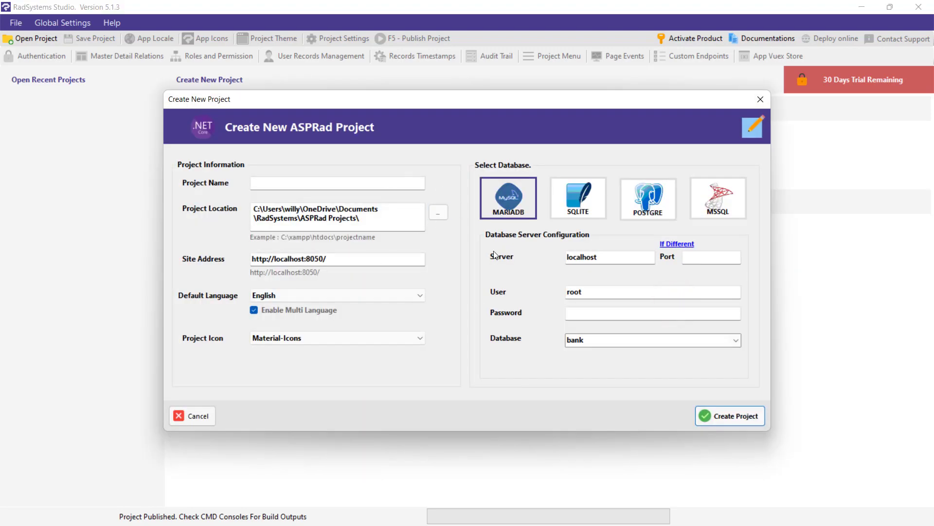
{"action": "left_click", "coordinate": [326, 185]}
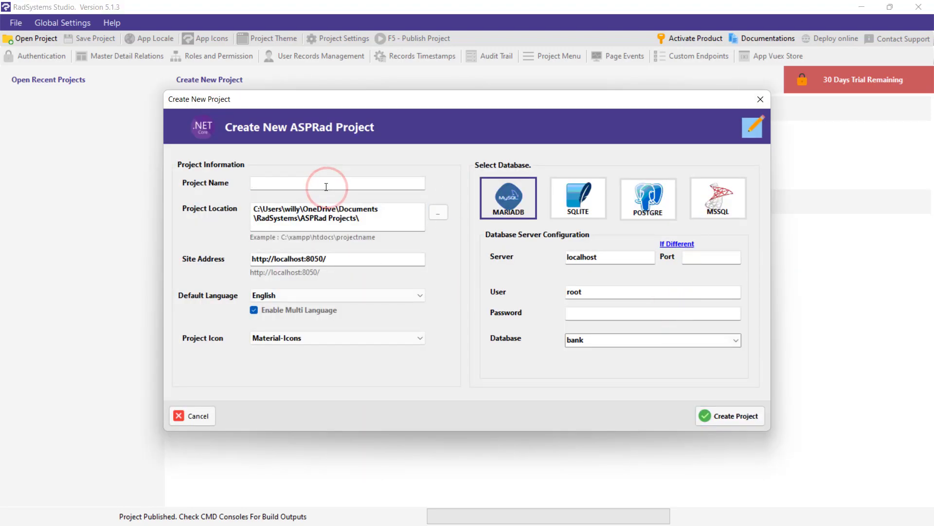
{"action": "type", "text": "ASPRad"}
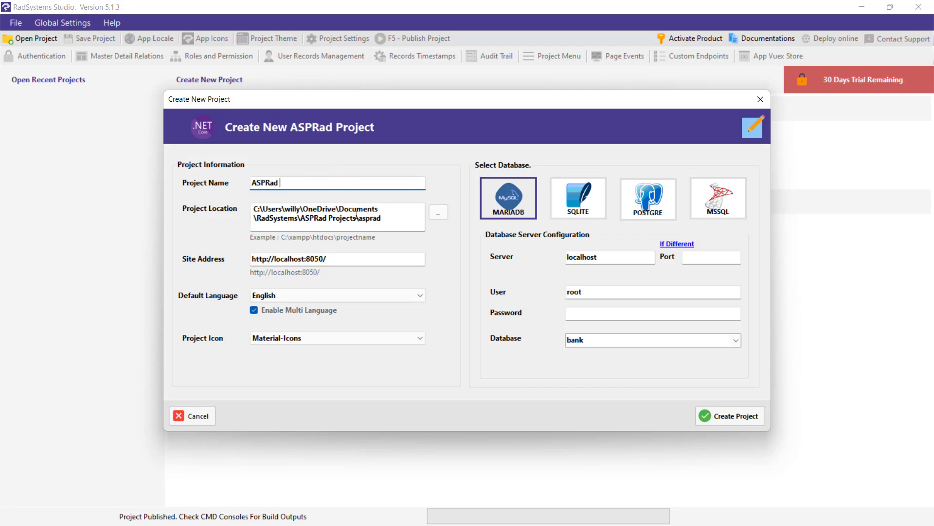
{"action": "type", "text": " Vue"}
{"action": "left_click", "coordinate": [730, 415]}
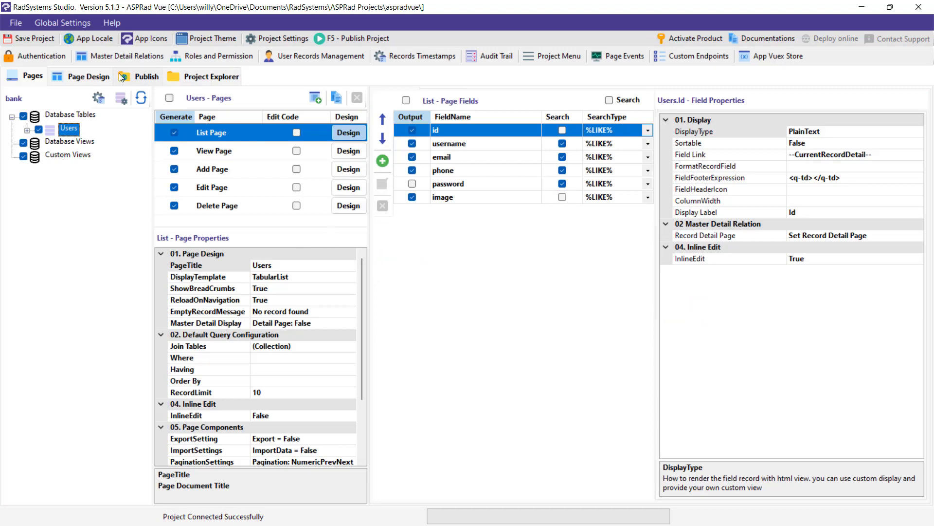
Publish the ASPRad Vue project, minimize the frontend console and select the dotnet message in the API console.
{"action": "left_click", "coordinate": [133, 77]}
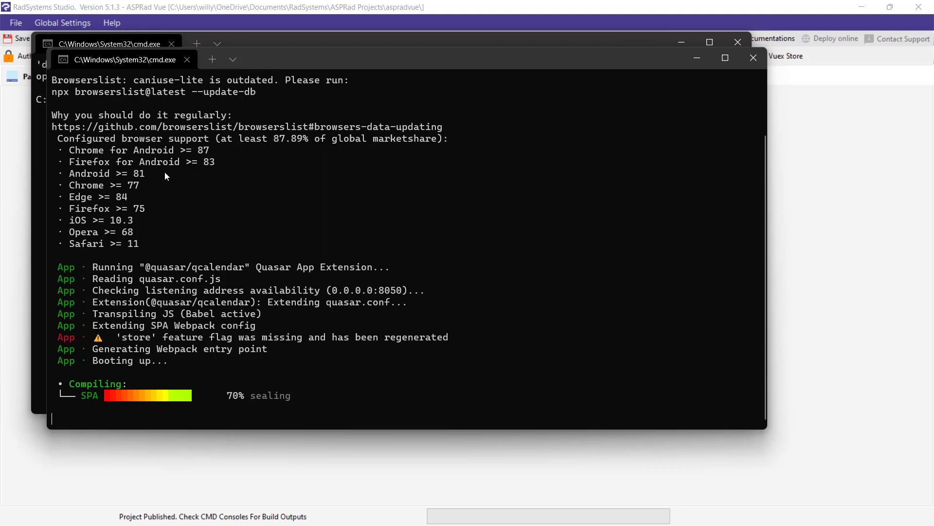
{"action": "left_click", "coordinate": [696, 58]}
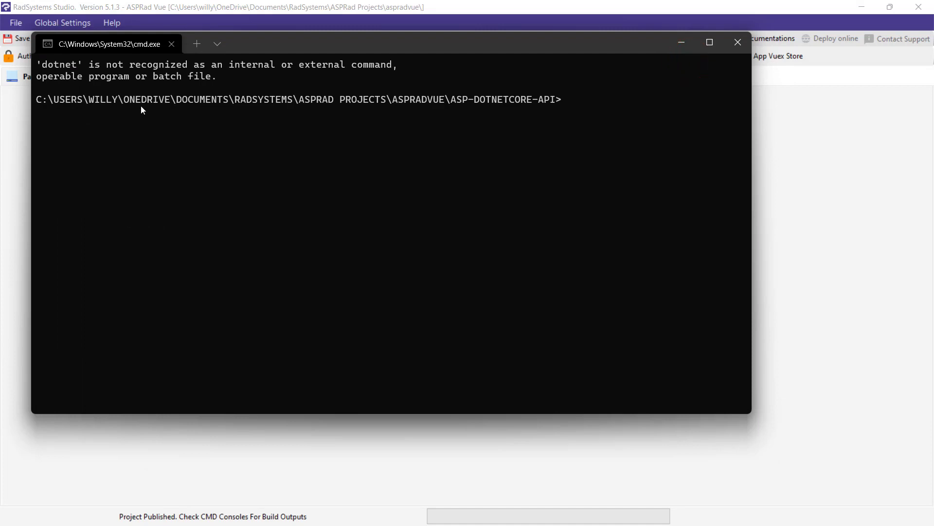
{"action": "left_click", "coordinate": [57, 65]}
{"action": "left_click_drag", "start_coordinate": [48, 63], "coordinate": [208, 80]}
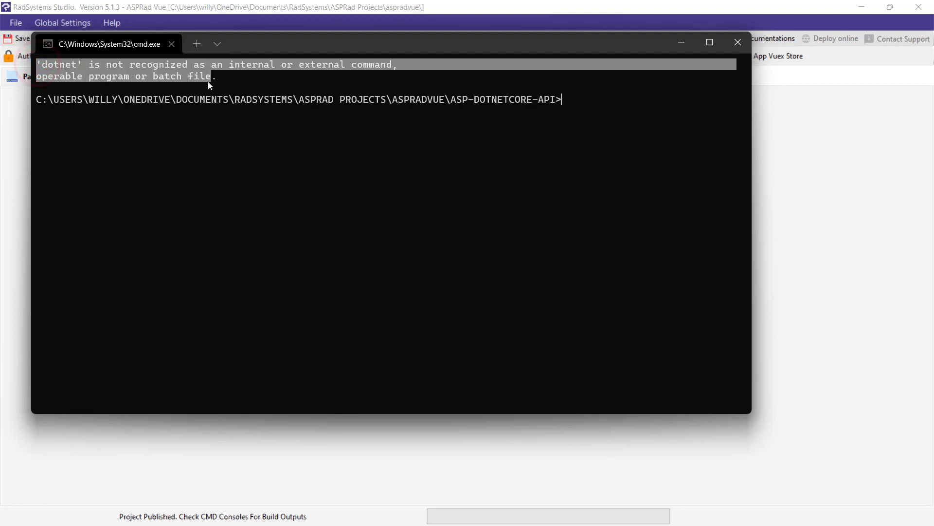
{"action": "right_click", "coordinate": [192, 75]}
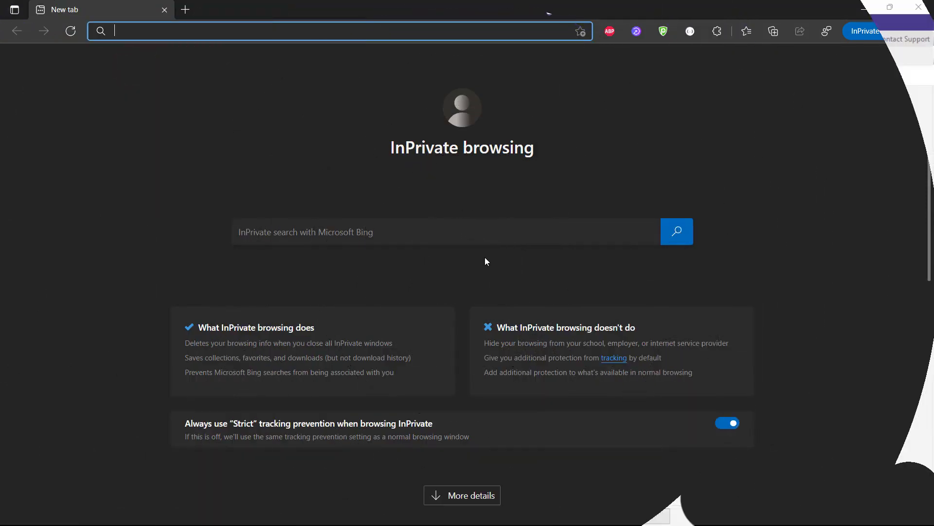
{"action": "left_click", "coordinate": [154, 31]}
{"action": "type", "text": "https://dotnet.microsoft.com/en-us/download/dotnet"}
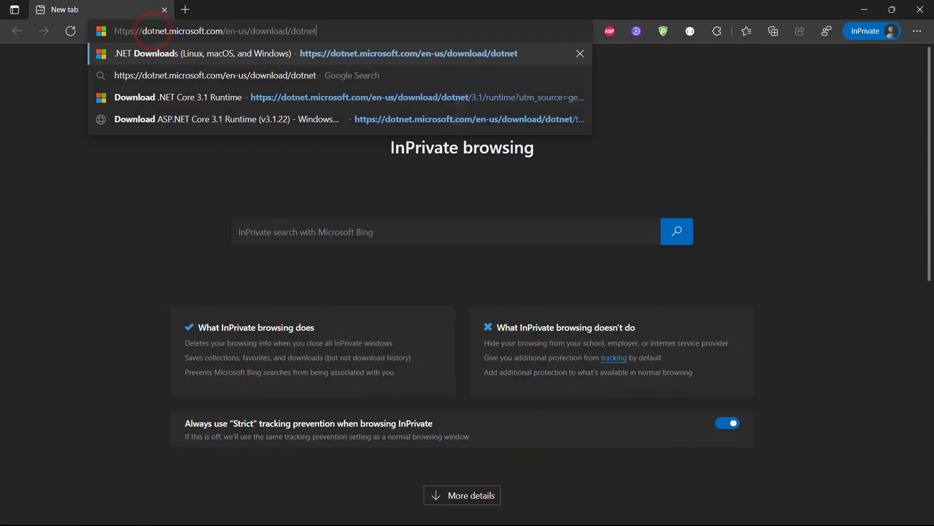
{"action": "type", "text": "'"}
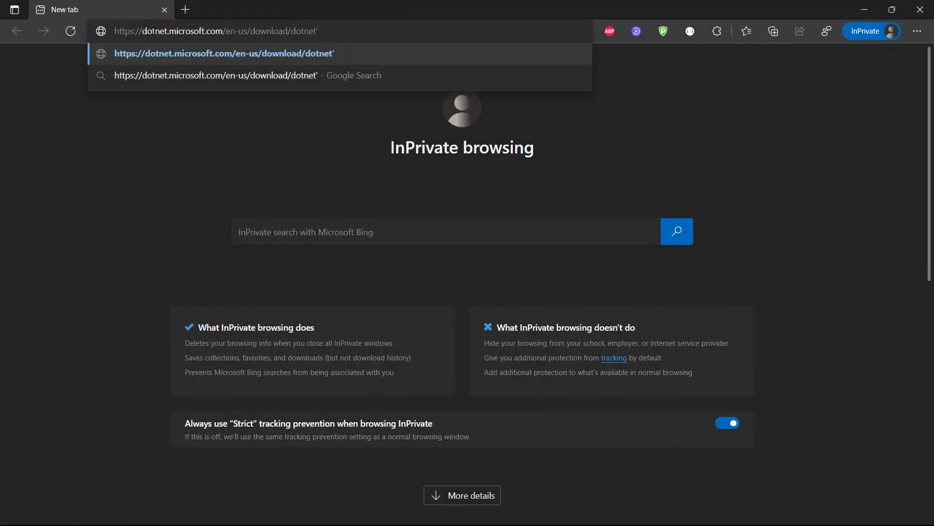
{"action": "key", "text": "BackSpace"}
{"action": "key", "text": "Return"}
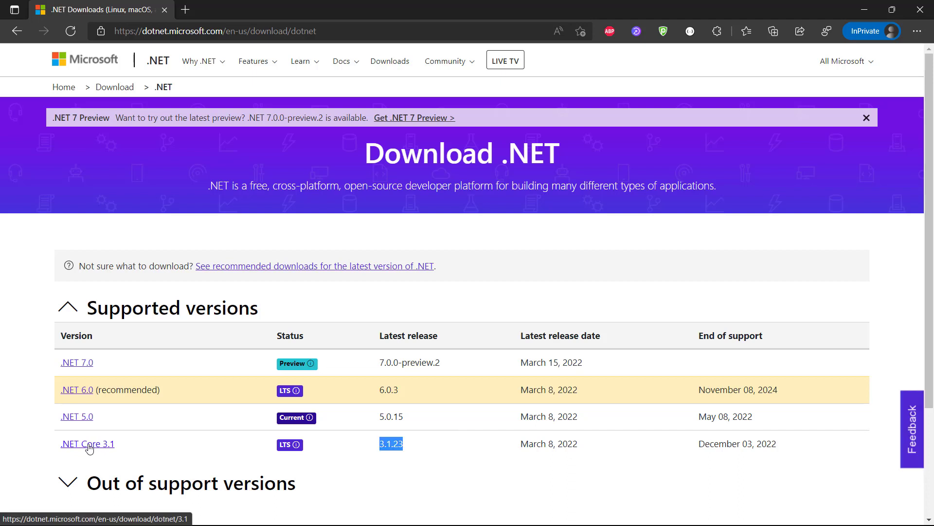
Download the Windows x64 installer of SDK 3.1.417 from the .NET Core 3.1 page.
{"action": "left_click", "coordinate": [89, 445]}
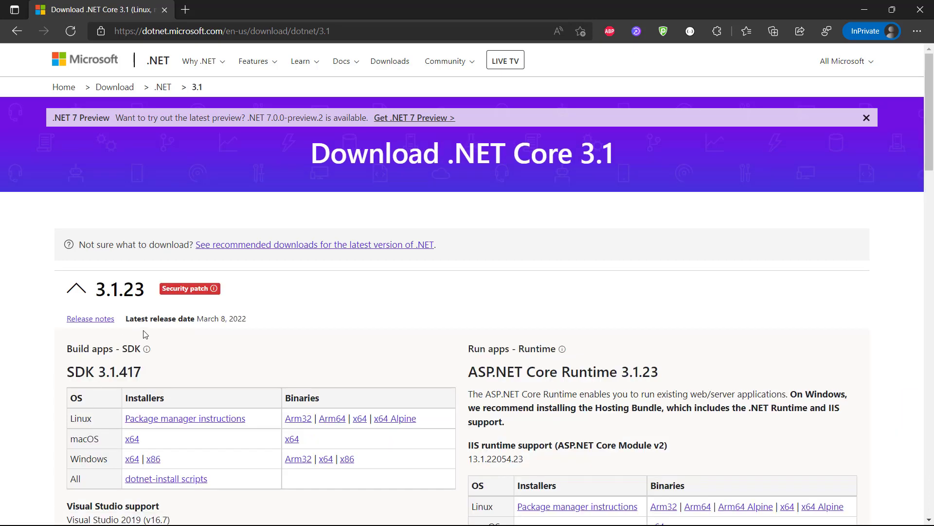
{"action": "scroll", "coordinate": [212, 332], "scroll_direction": "down", "scroll_amount": 1}
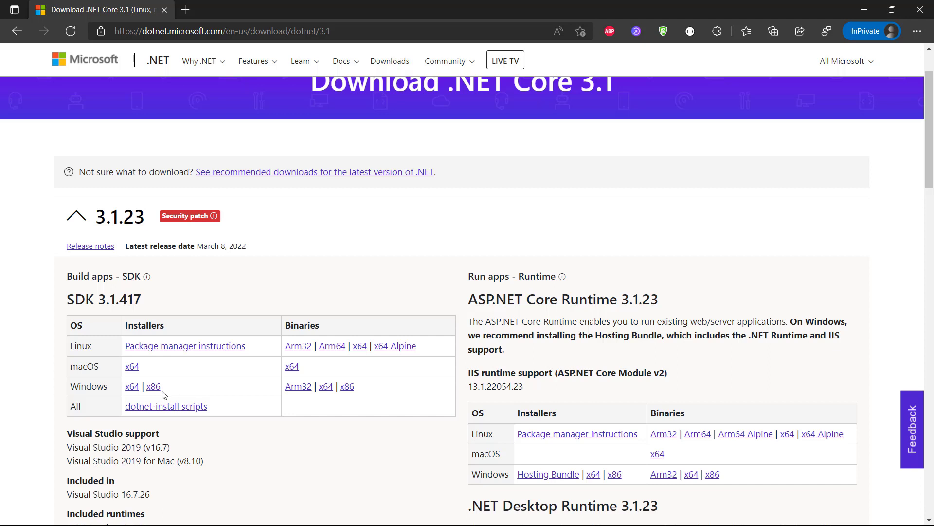
{"action": "left_click", "coordinate": [132, 386]}
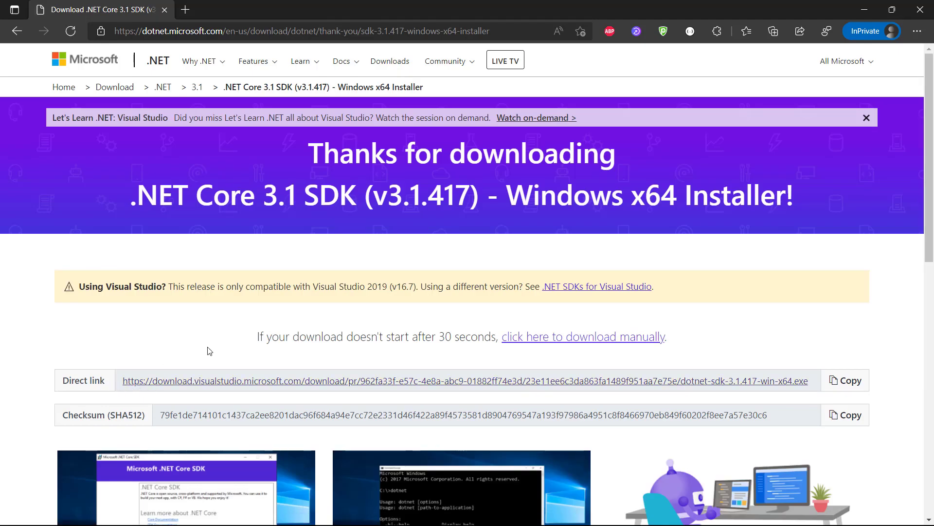
{"action": "scroll", "coordinate": [413, 249], "scroll_direction": "down", "scroll_amount": 2}
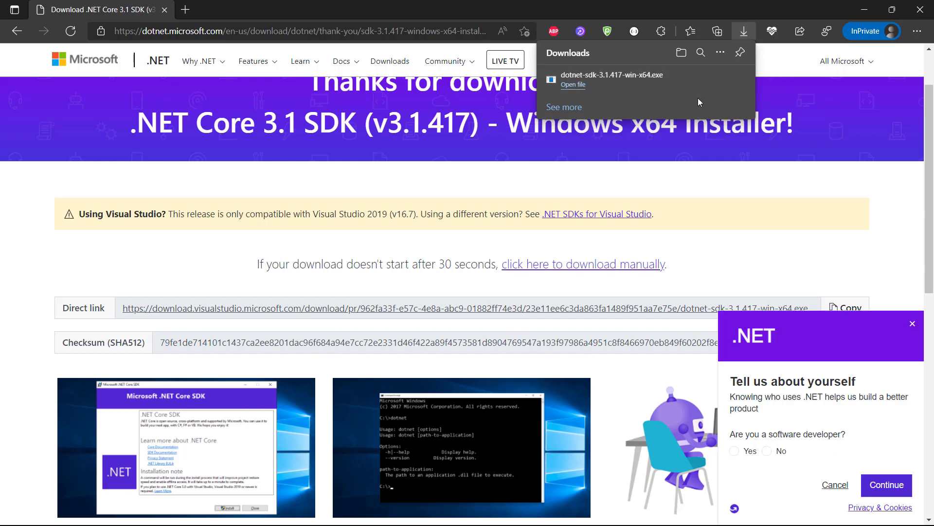
Run the downloaded dotnet-sdk-3.1.417-win-x64.exe, install the .NET Core SDK and close the installer after completion.
{"action": "left_click", "coordinate": [573, 86]}
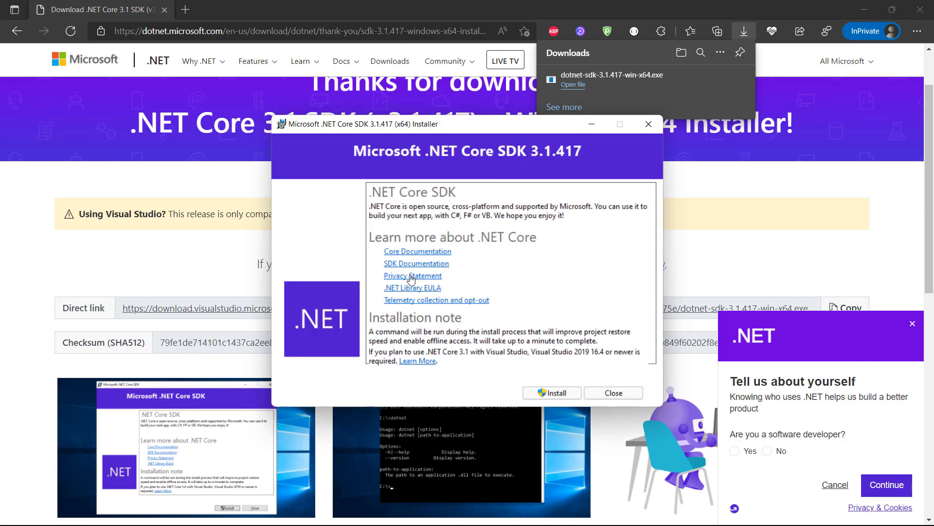
{"action": "left_click", "coordinate": [558, 392]}
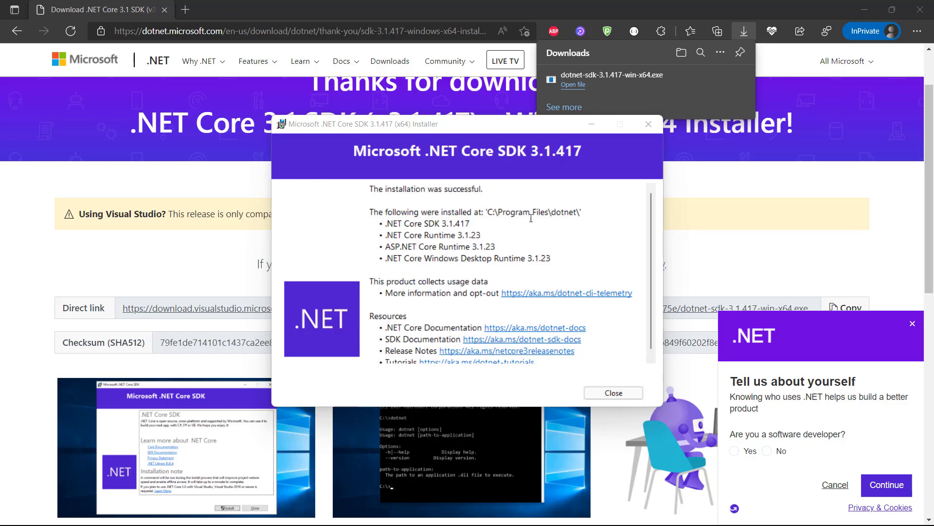
{"action": "scroll", "coordinate": [467, 268], "scroll_direction": "down", "scroll_amount": 1}
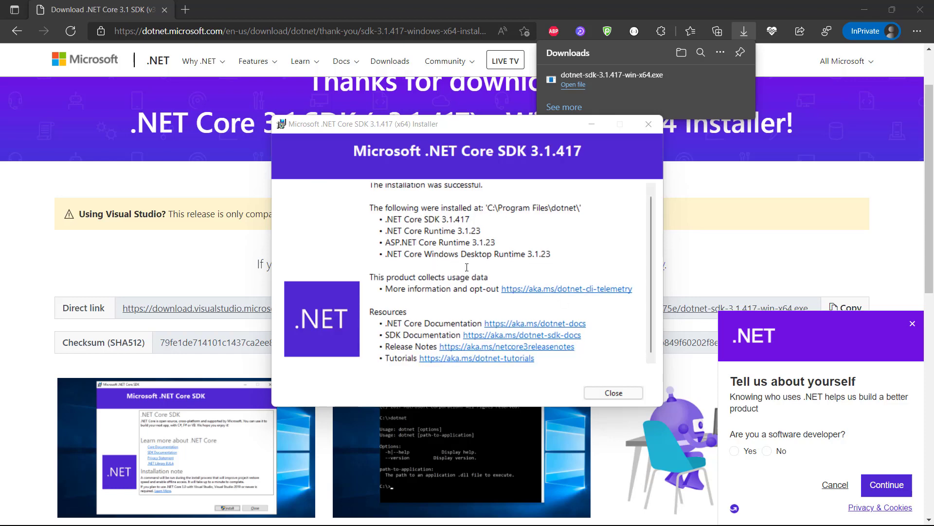
{"action": "left_click", "coordinate": [603, 392]}
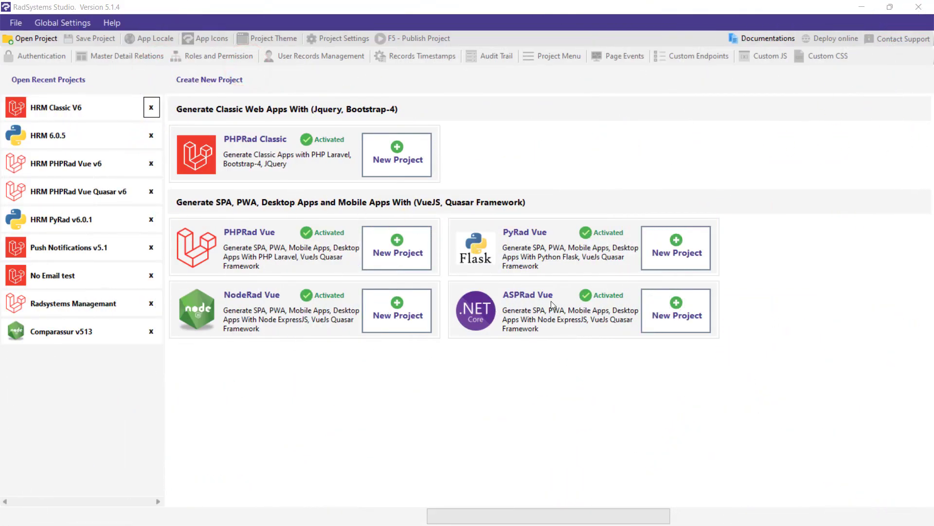
Create an ASPRad project named Sample ASP with multi-language enabled, using the acct MariaDB database.
{"action": "left_click", "coordinate": [688, 315]}
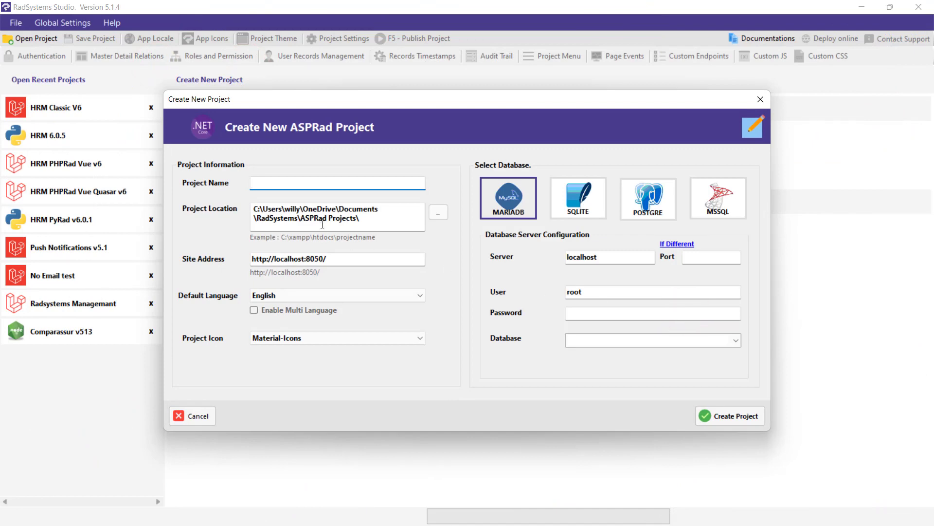
{"action": "type", "text": "Sample ASP"}
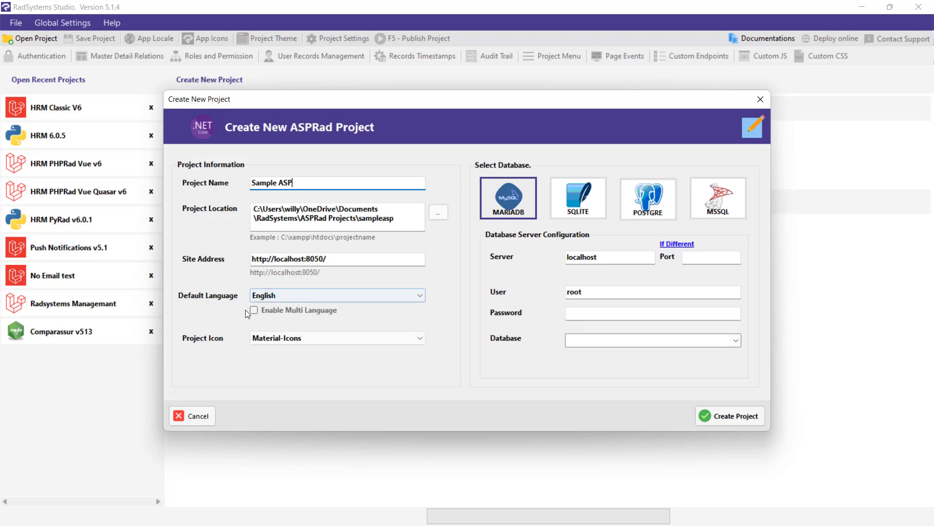
{"action": "left_click", "coordinate": [252, 311]}
{"action": "left_click", "coordinate": [736, 341]}
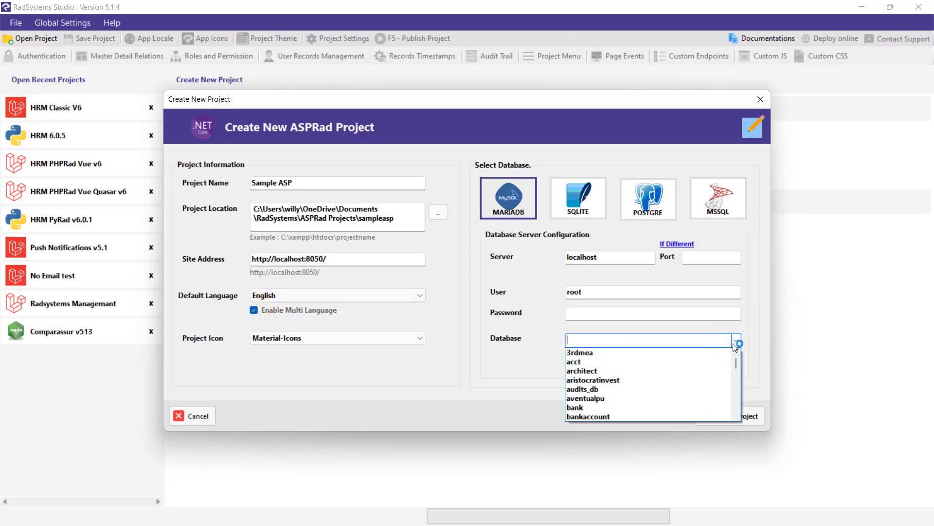
{"action": "type", "text": "as"}
{"action": "left_click", "coordinate": [579, 361]}
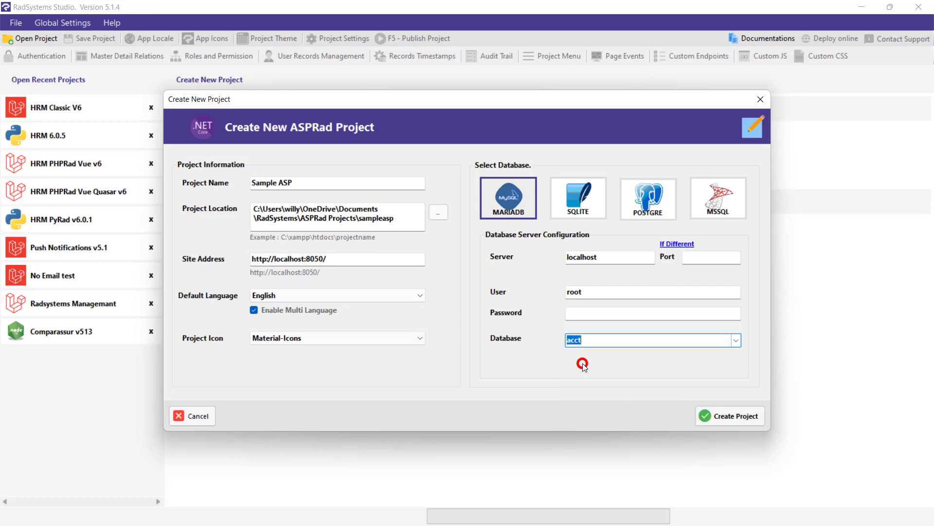
{"action": "left_click", "coordinate": [726, 417]}
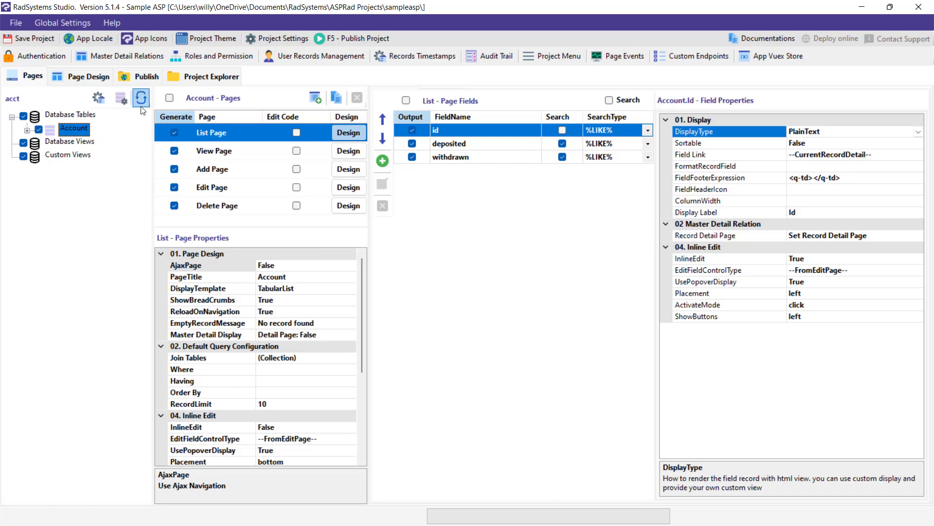
Publish the Sample ASP project, check both the dotnet and quasar consoles, and minimize the quasar console after compilation.
{"action": "left_click", "coordinate": [143, 78]}
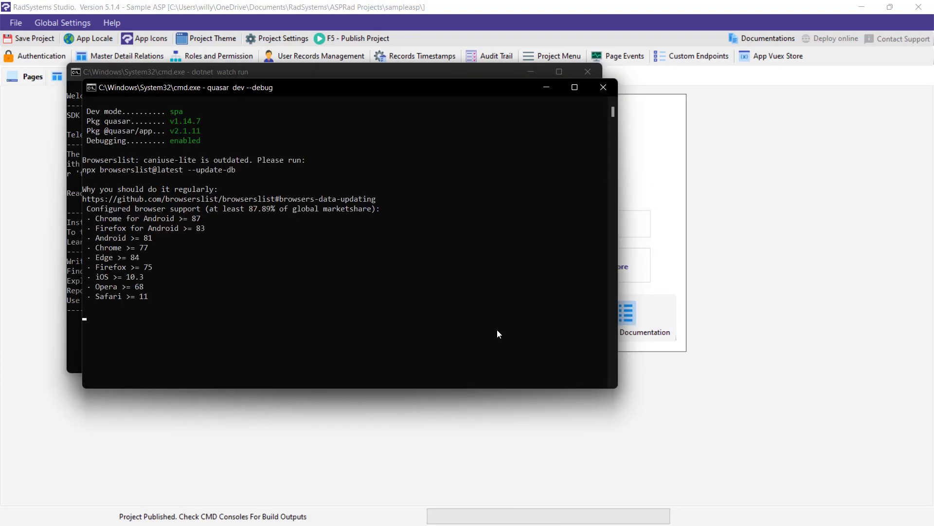
{"action": "left_click_drag", "start_coordinate": [308, 89], "coordinate": [513, 158]}
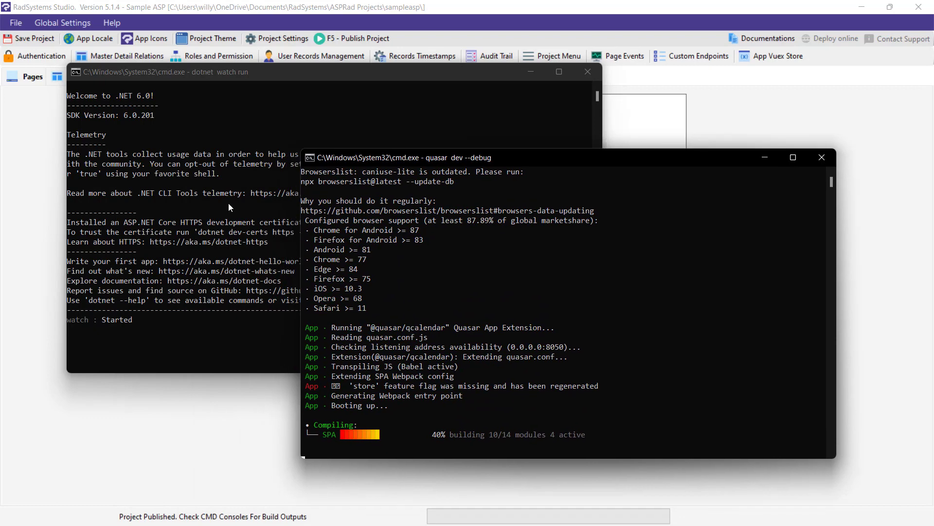
{"action": "left_click", "coordinate": [229, 203]}
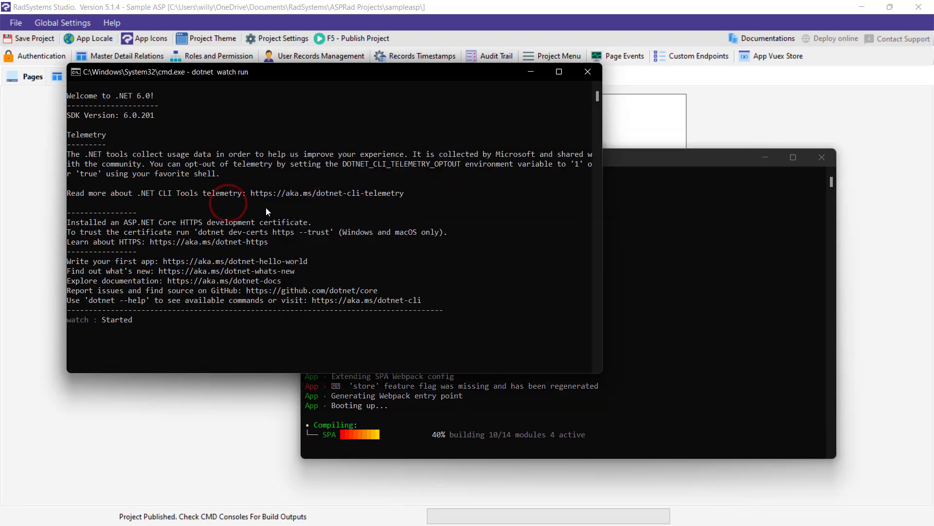
{"action": "left_click", "coordinate": [710, 247]}
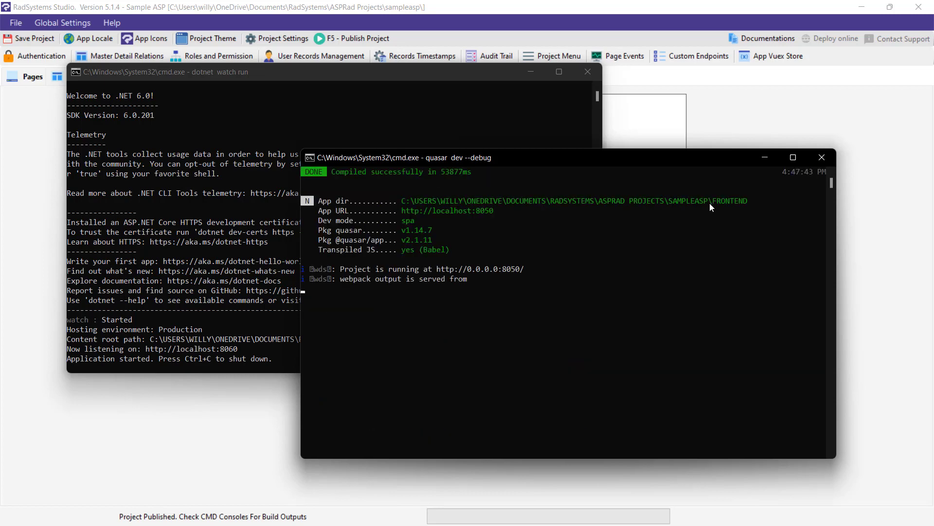
{"action": "left_click", "coordinate": [764, 157]}
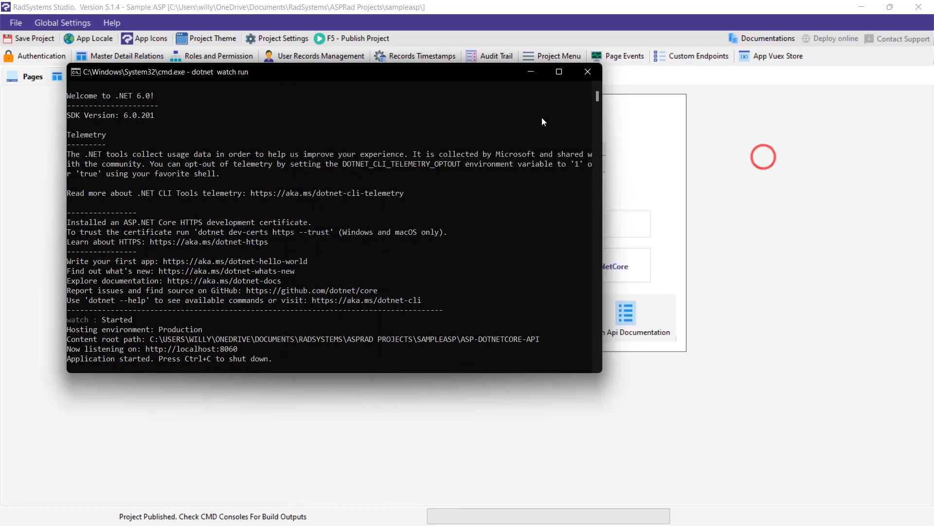
Preview the published Sample ASP app in the browser, checking the Account list, its record actions and the details of record 4.
{"action": "left_click", "coordinate": [530, 72]}
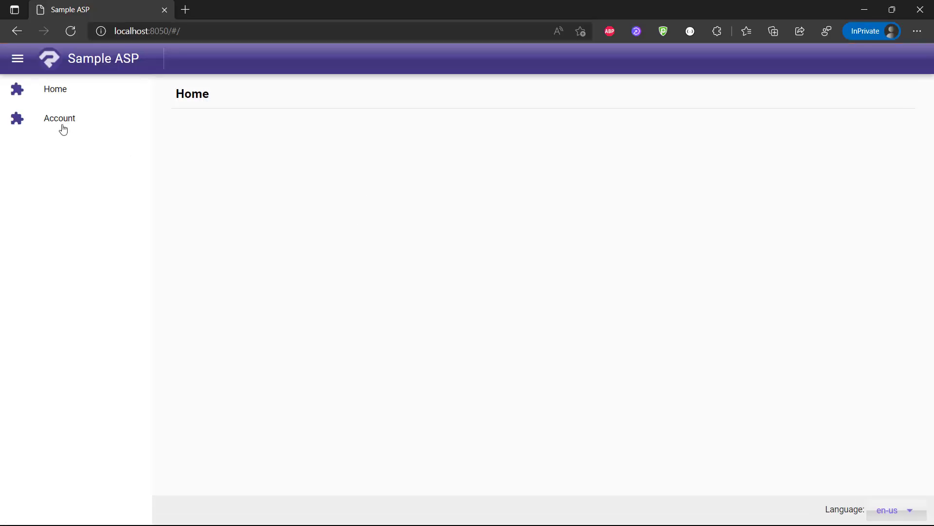
{"action": "left_click", "coordinate": [54, 117]}
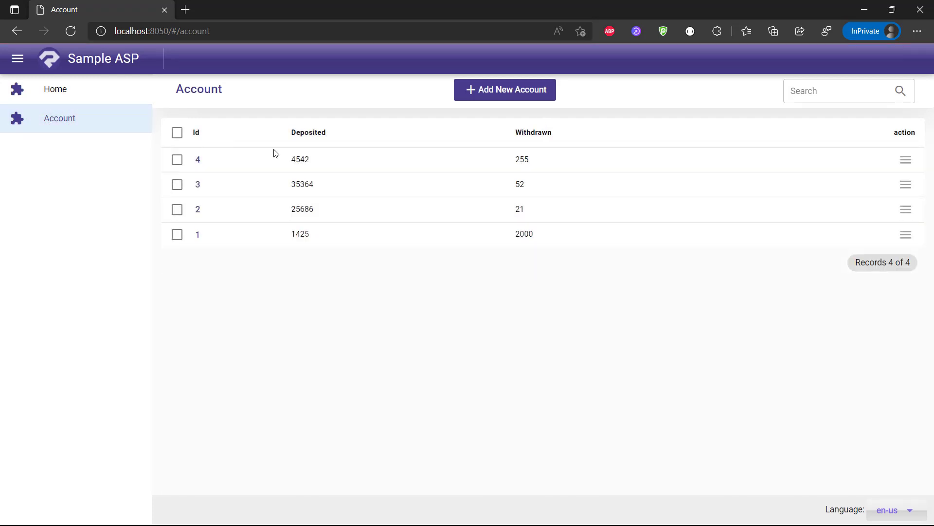
{"action": "left_click", "coordinate": [906, 160]}
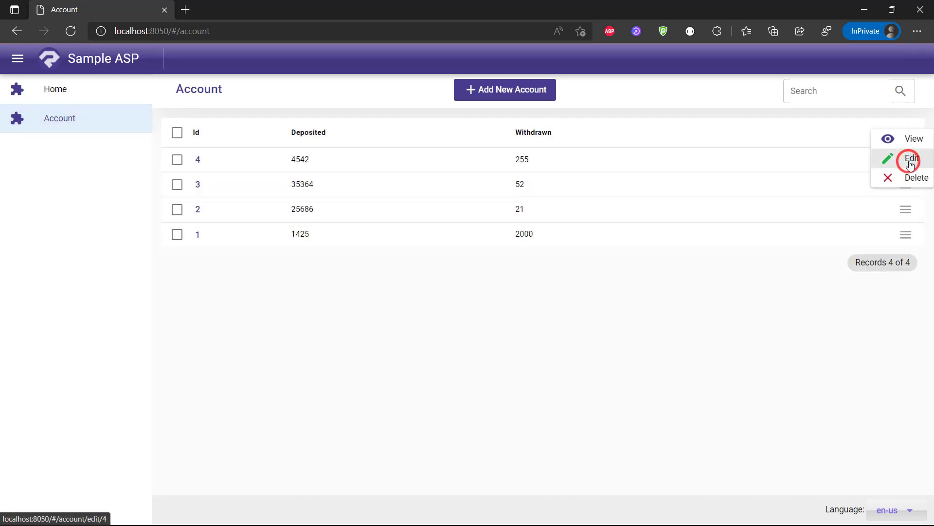
{"action": "left_click", "coordinate": [667, 328]}
{"action": "left_click", "coordinate": [563, 159]}
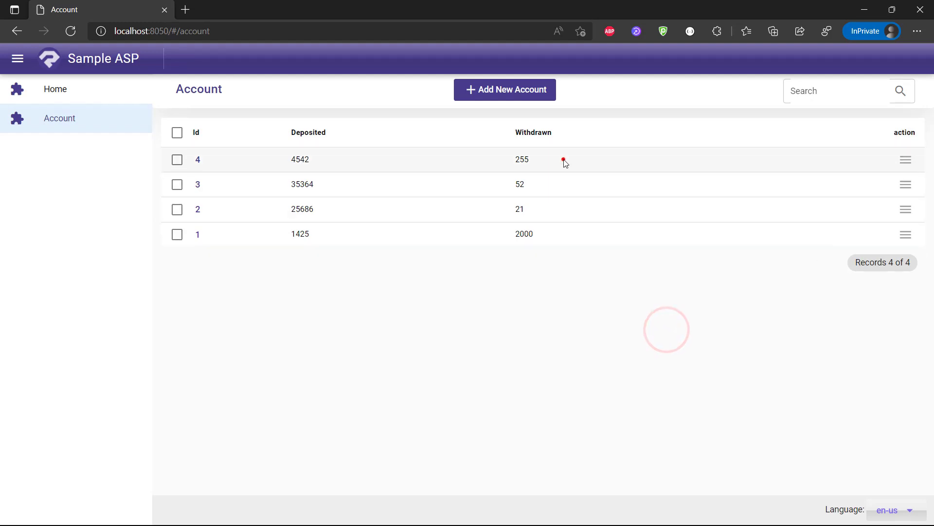
{"action": "left_click", "coordinate": [905, 160]}
{"action": "left_click", "coordinate": [906, 142]}
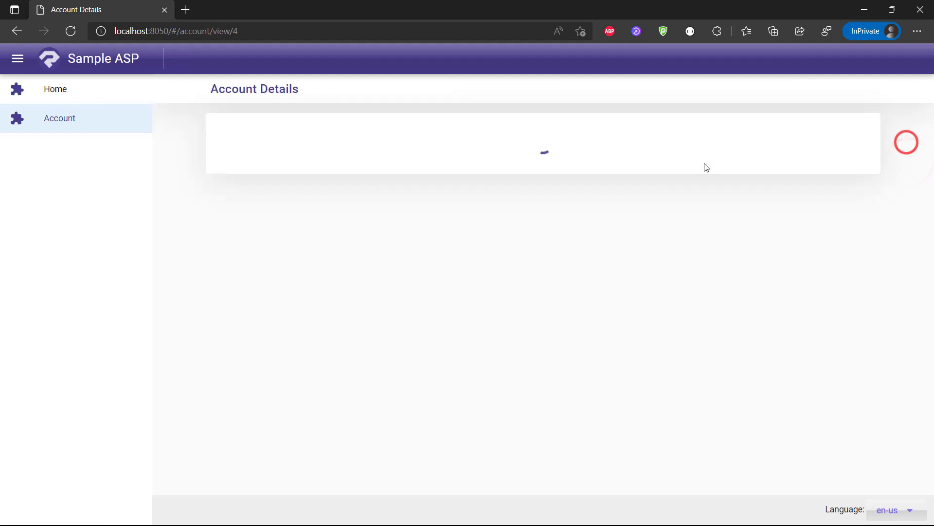
{"action": "left_click", "coordinate": [65, 117]}
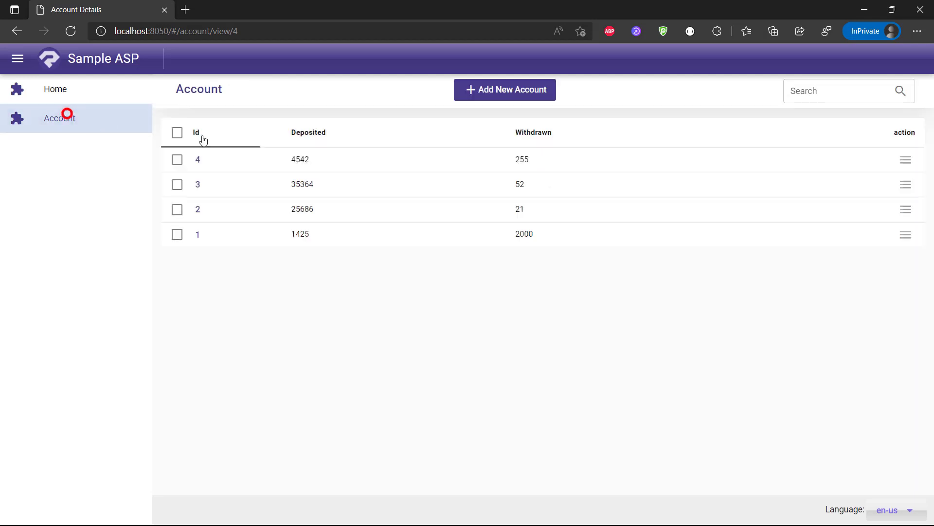
{"action": "left_click", "coordinate": [906, 234]}
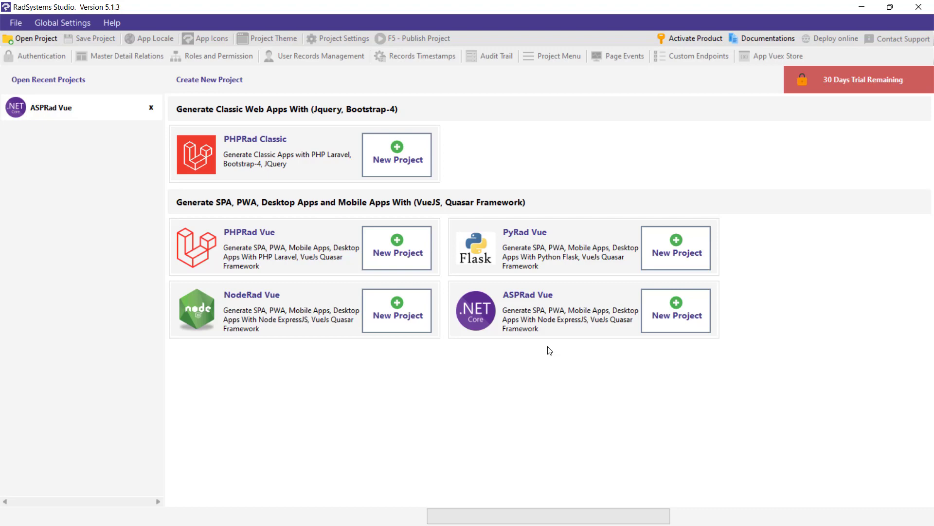
Create a PyRad project named PyRad Vue with multi-language enabled, using the bank MariaDB database, and dismiss the dependency message.
{"action": "left_click", "coordinate": [677, 251]}
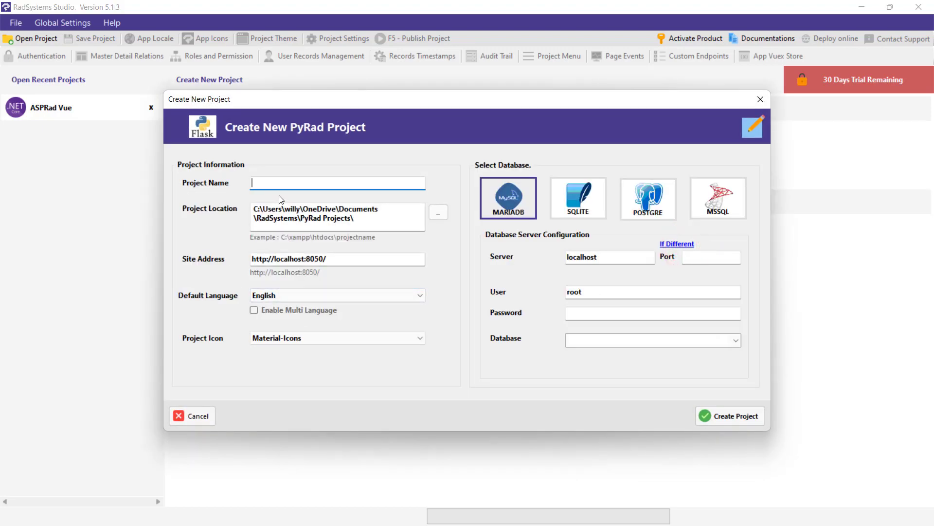
{"action": "type", "text": "Python"}
{"action": "left_click", "coordinate": [254, 310]}
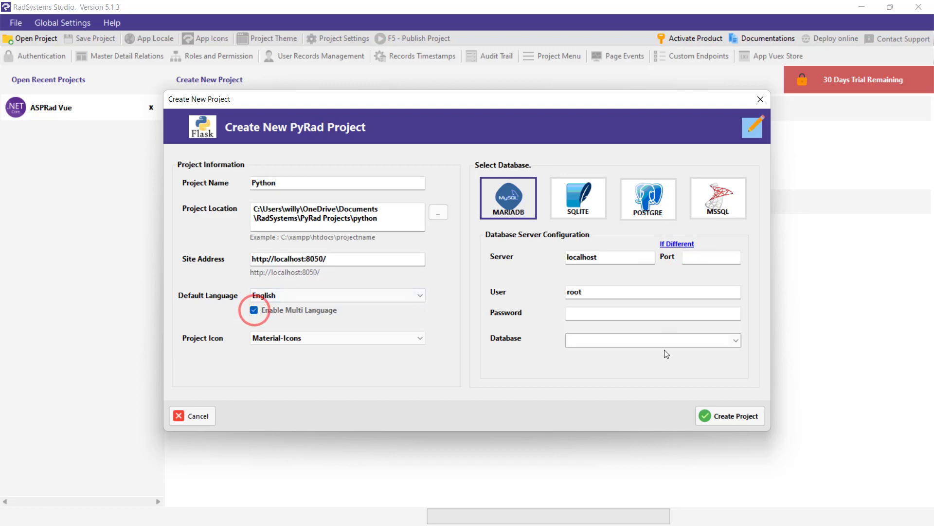
{"action": "left_click", "coordinate": [736, 341]}
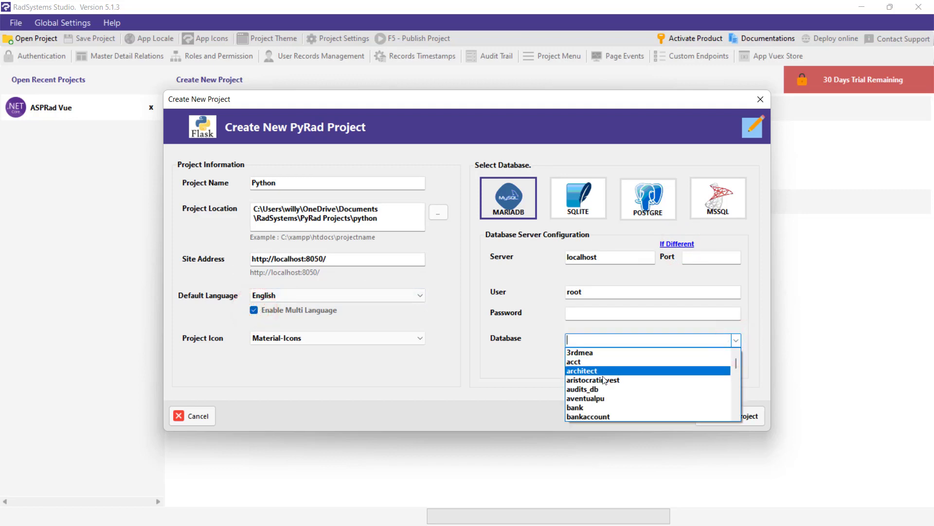
{"action": "left_click", "coordinate": [577, 407]}
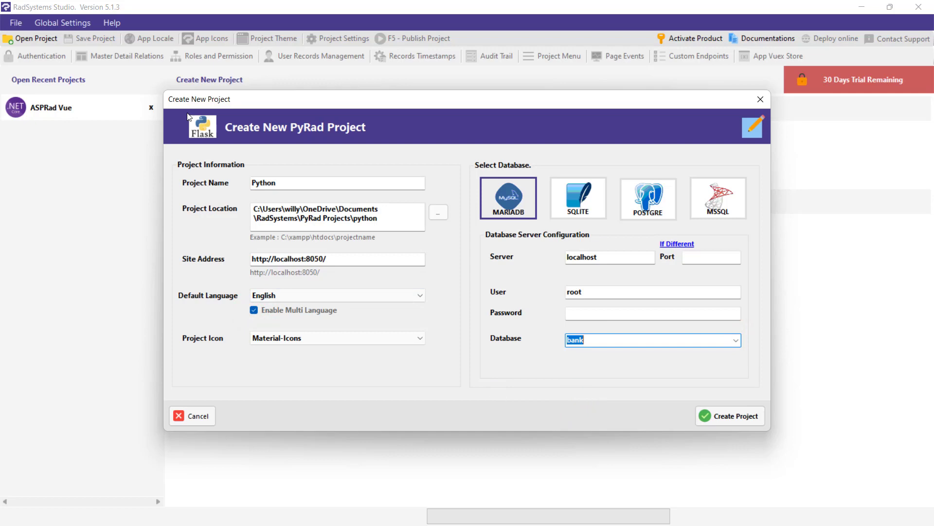
{"action": "double_click", "coordinate": [263, 182]}
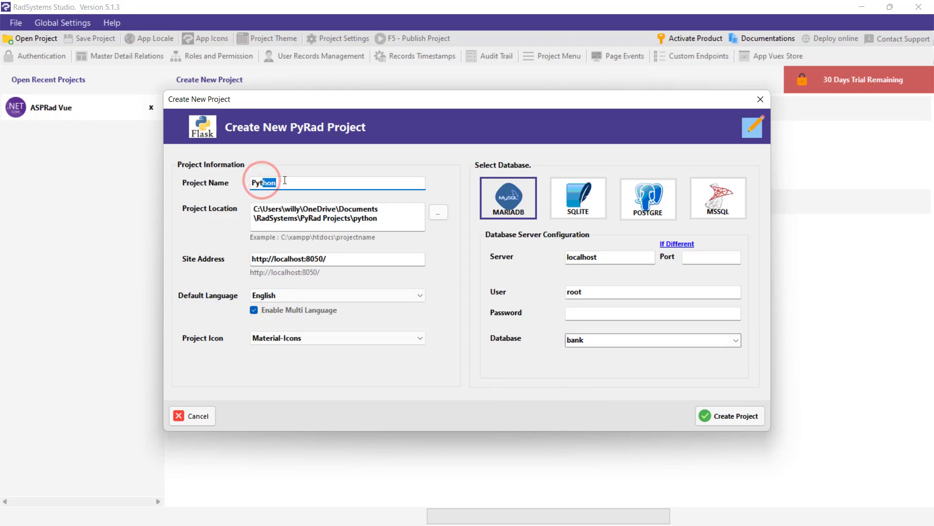
{"action": "type", "text": "PyR"}
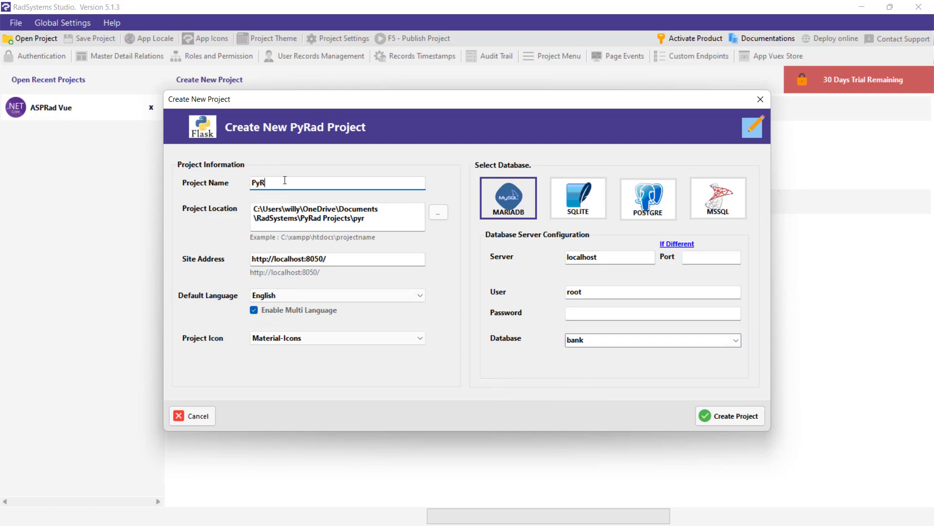
{"action": "type", "text": "ad Vue"}
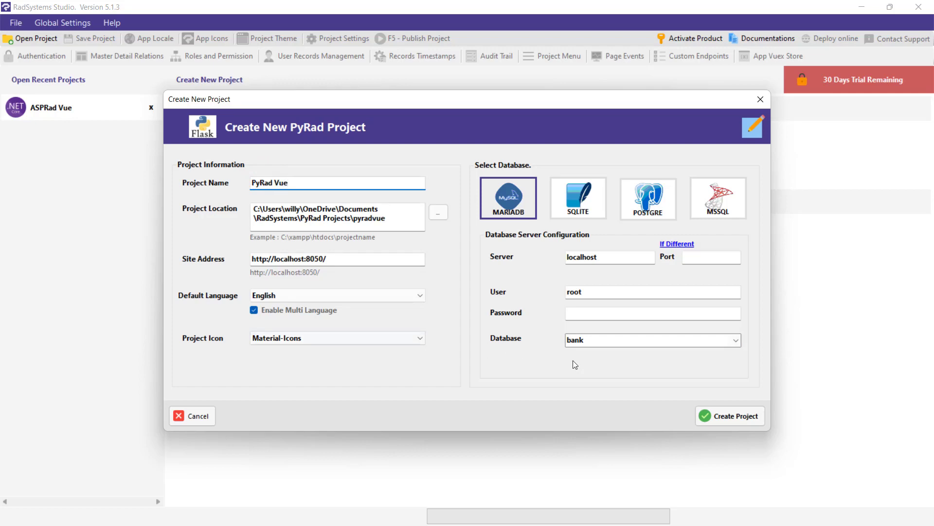
{"action": "left_click", "coordinate": [720, 417]}
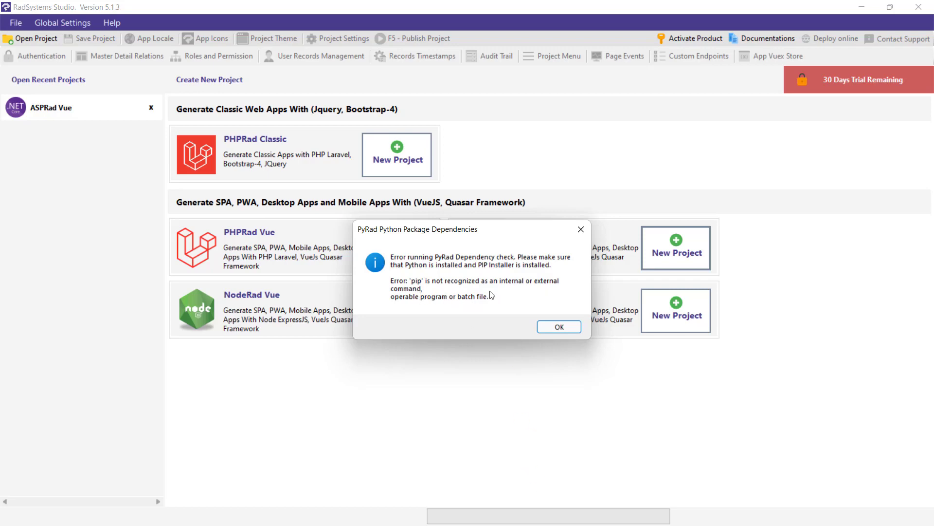
{"action": "left_click", "coordinate": [550, 321]}
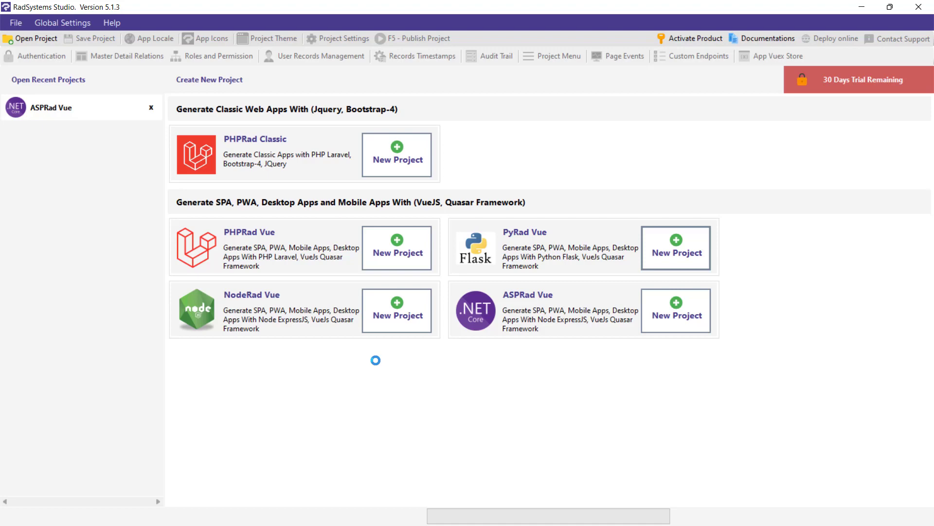
Quick-add python-3.6 to Laragon and dismiss the timeout message in RadSystems Studio.
{"action": "left_click", "coordinate": [795, 514]}
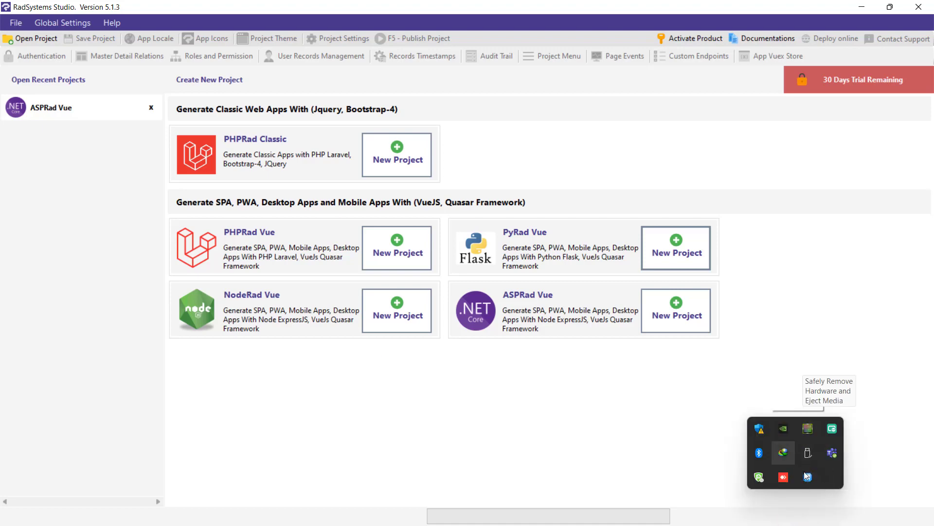
{"action": "right_click", "coordinate": [807, 476]}
{"action": "mouse_move", "coordinate": [838, 366]}
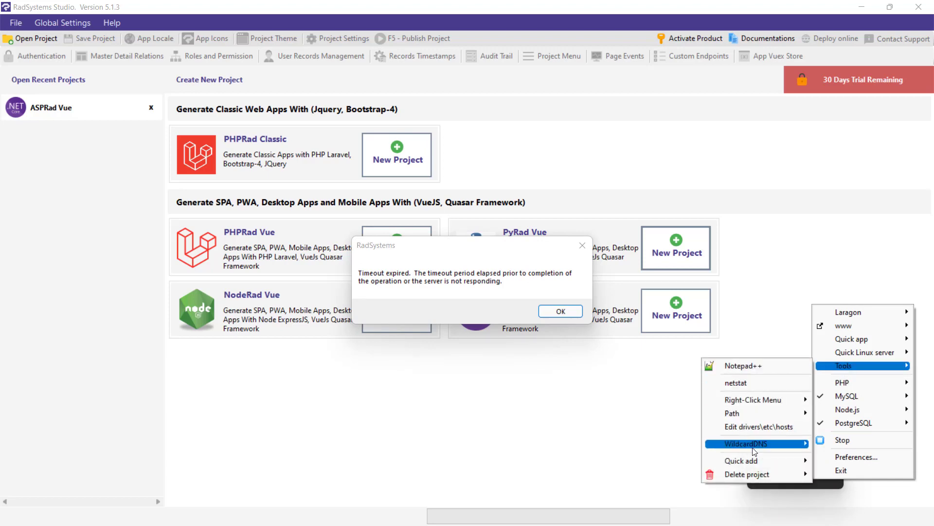
{"action": "mouse_move", "coordinate": [759, 460]}
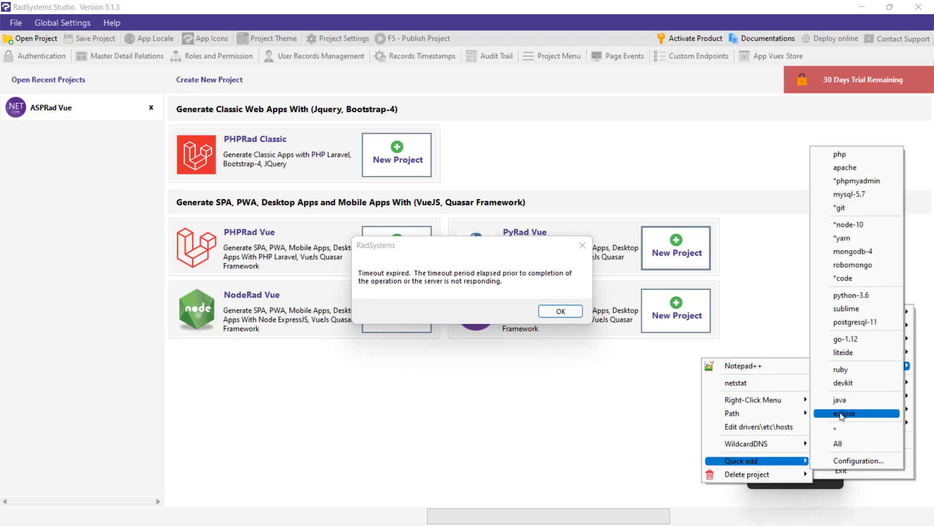
{"action": "left_click", "coordinate": [847, 296]}
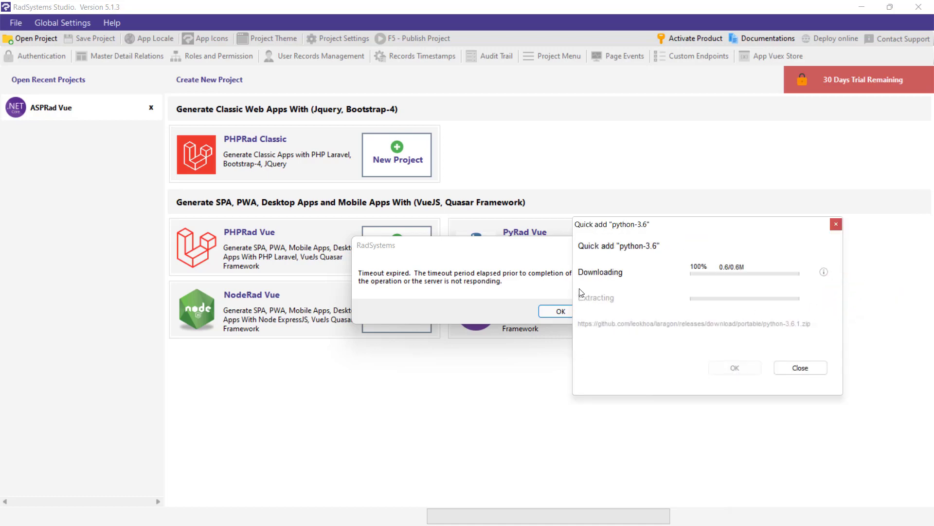
{"action": "left_click", "coordinate": [453, 280]}
{"action": "left_click", "coordinate": [558, 313]}
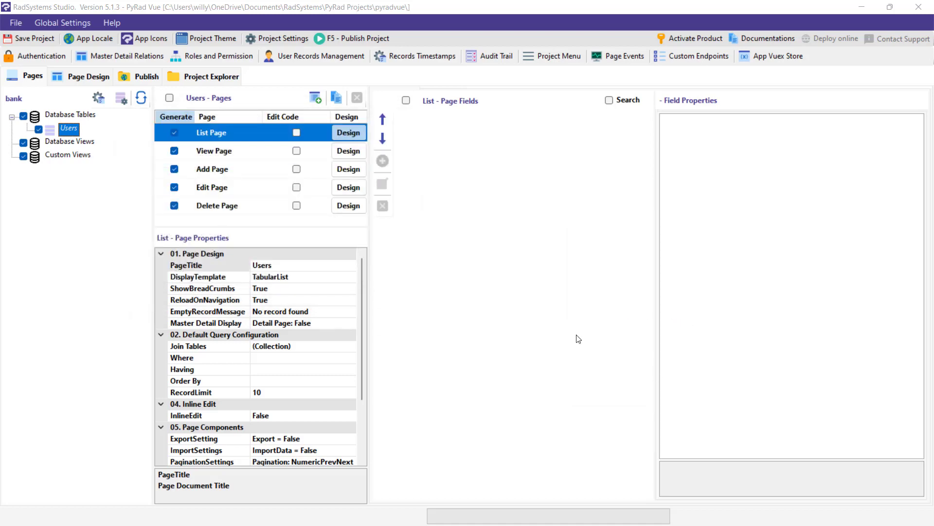
Check that Laragon lists Python, and run python -v in Windows PowerShell.
{"action": "left_click", "coordinate": [796, 521]}
{"action": "right_click", "coordinate": [804, 480]}
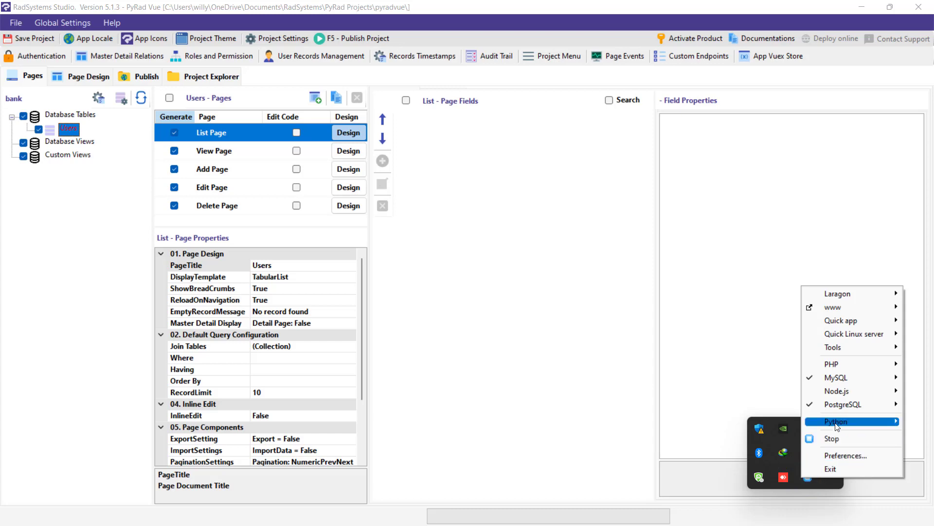
{"action": "mouse_move", "coordinate": [838, 426]}
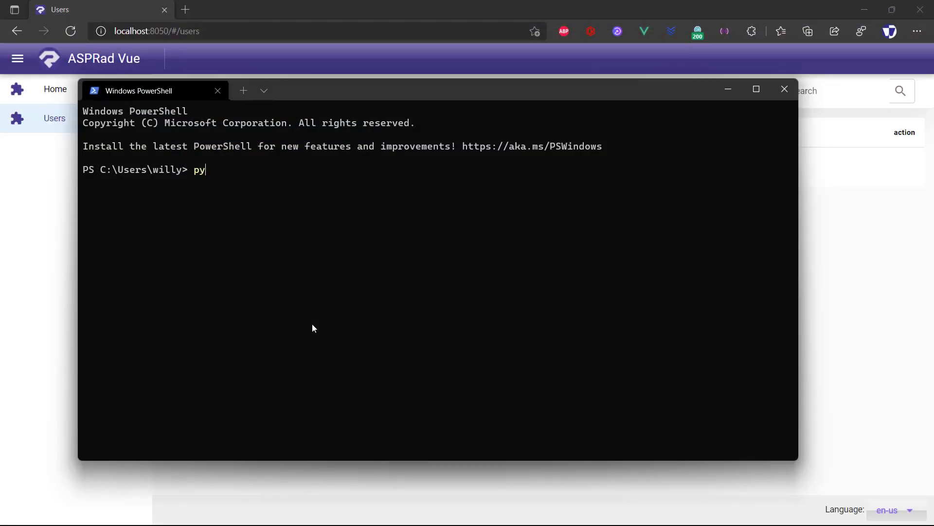
{"action": "type", "text": "thon -v"}
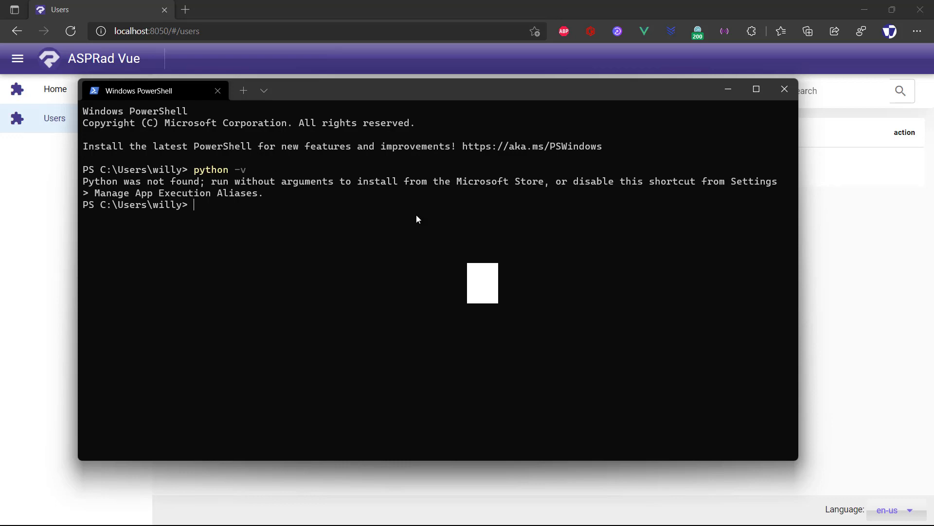
Add the python-3.6.1 folder path C:\laragon\bin\python\python-3.6.1 to the system Path environment variable and save the changes.
{"action": "key", "text": "alt+Tab"}
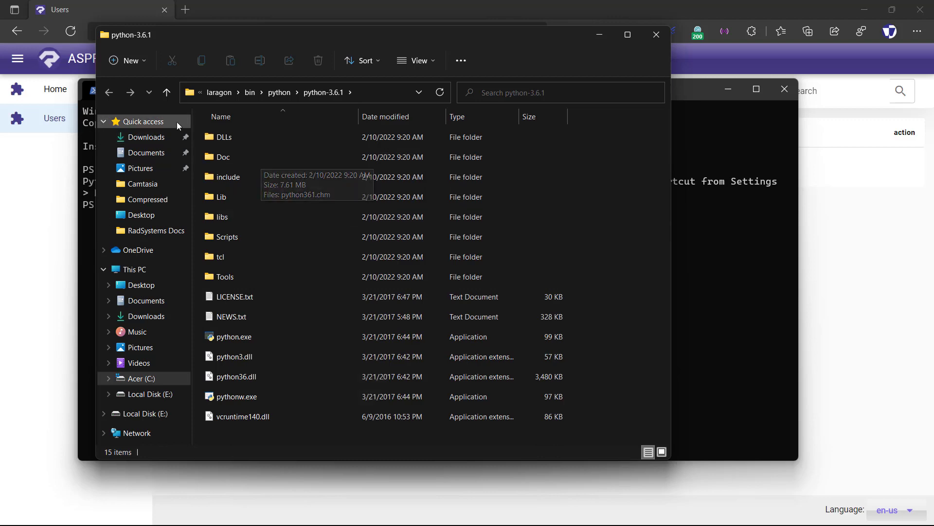
{"action": "left_click", "coordinate": [190, 94]}
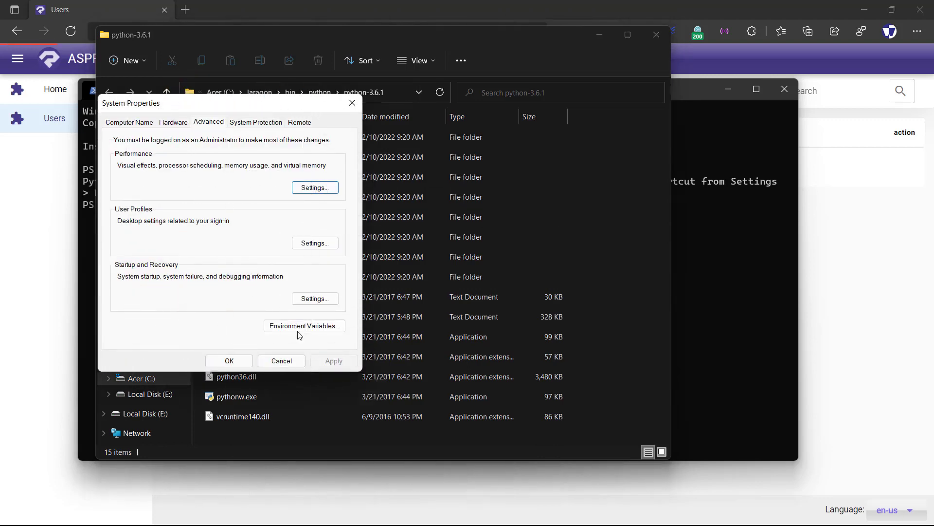
{"action": "left_click", "coordinate": [299, 326]}
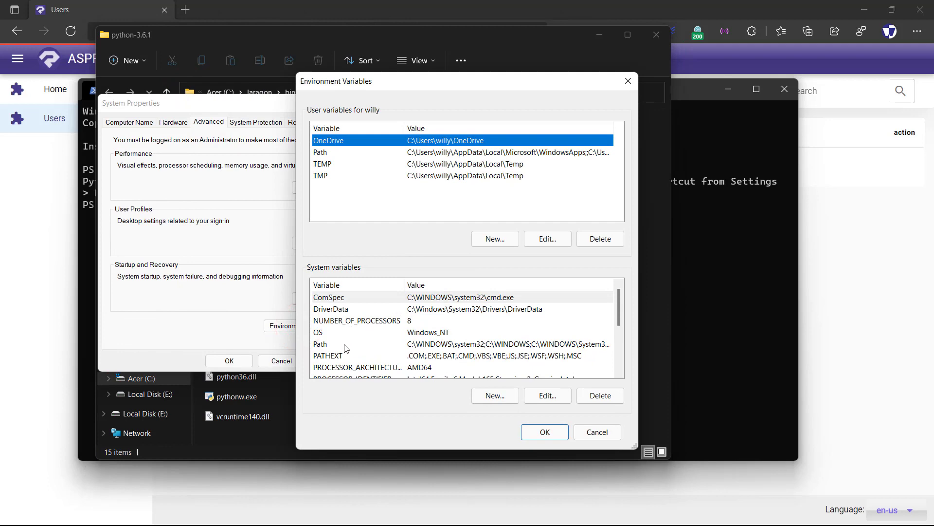
{"action": "left_click", "coordinate": [344, 346]}
{"action": "left_click", "coordinate": [543, 401]}
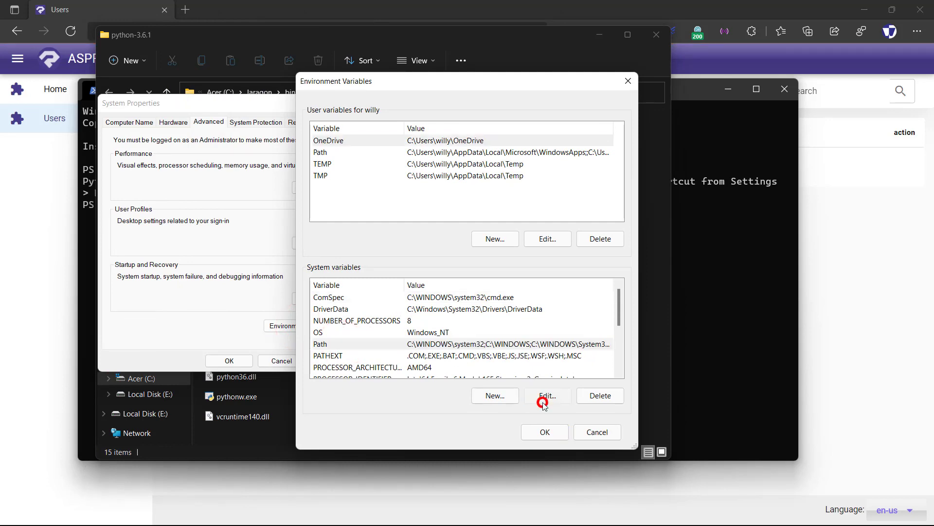
{"action": "left_click", "coordinate": [350, 219]}
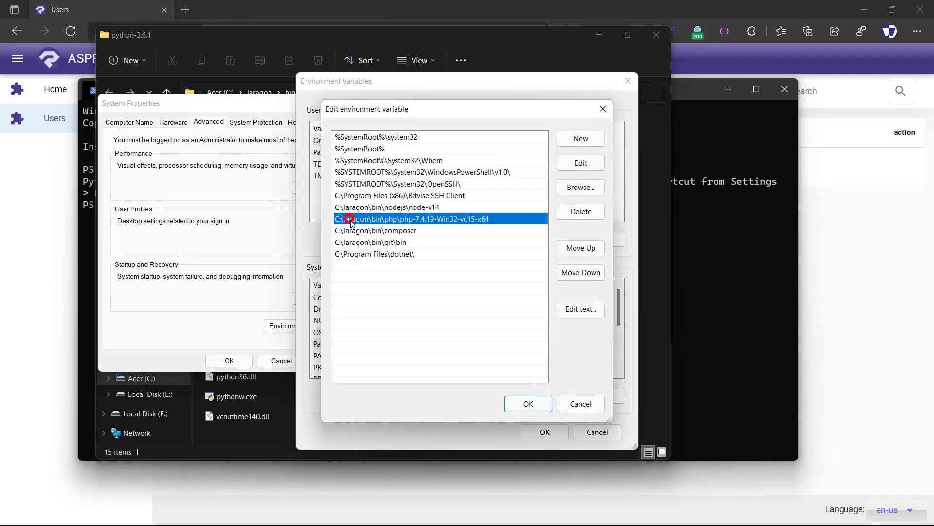
{"action": "left_click_drag", "start_coordinate": [351, 219], "coordinate": [351, 254]}
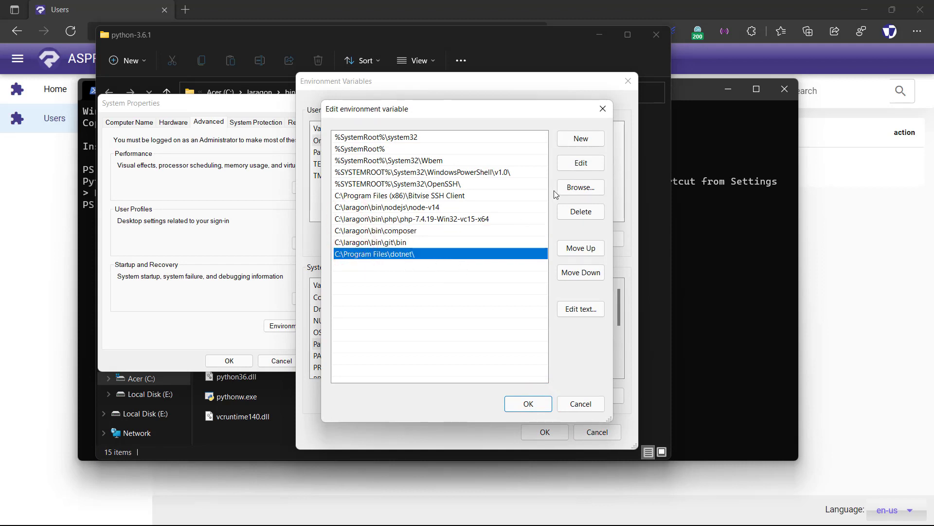
{"action": "left_click", "coordinate": [581, 138]}
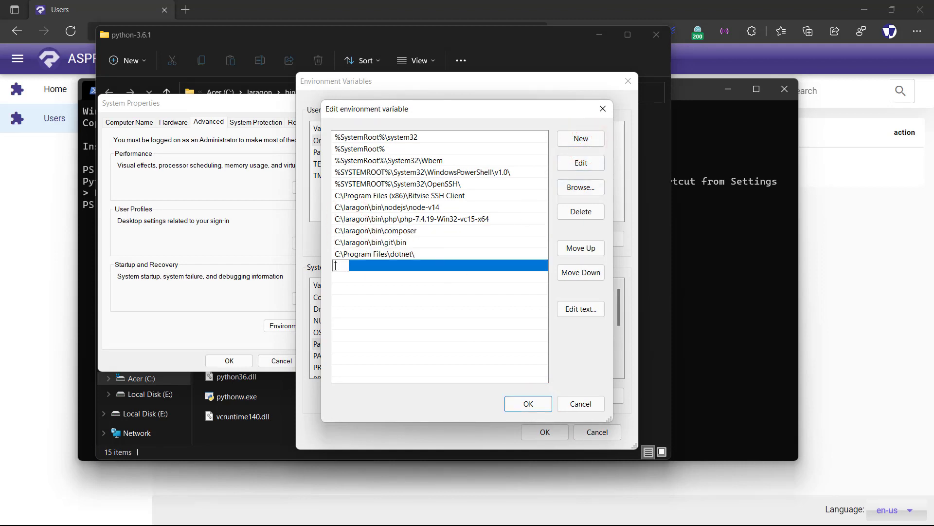
{"action": "type", "text": "C:\\laragon\\bin\\python\\python-3.6.1"}
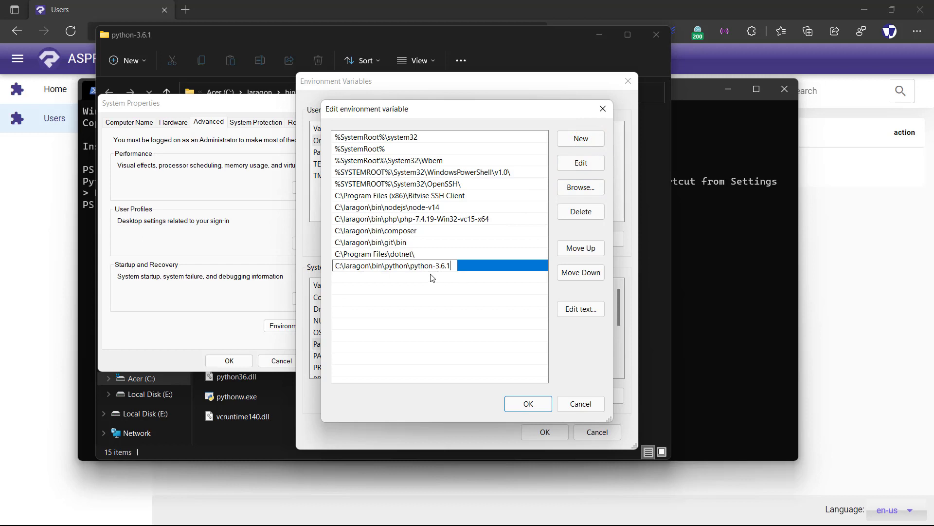
{"action": "left_click", "coordinate": [432, 288]}
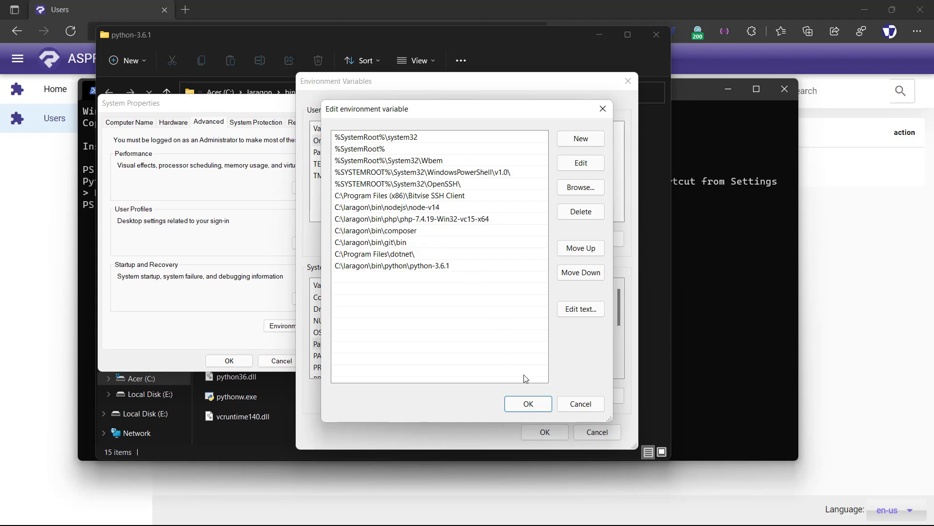
{"action": "left_click", "coordinate": [528, 403]}
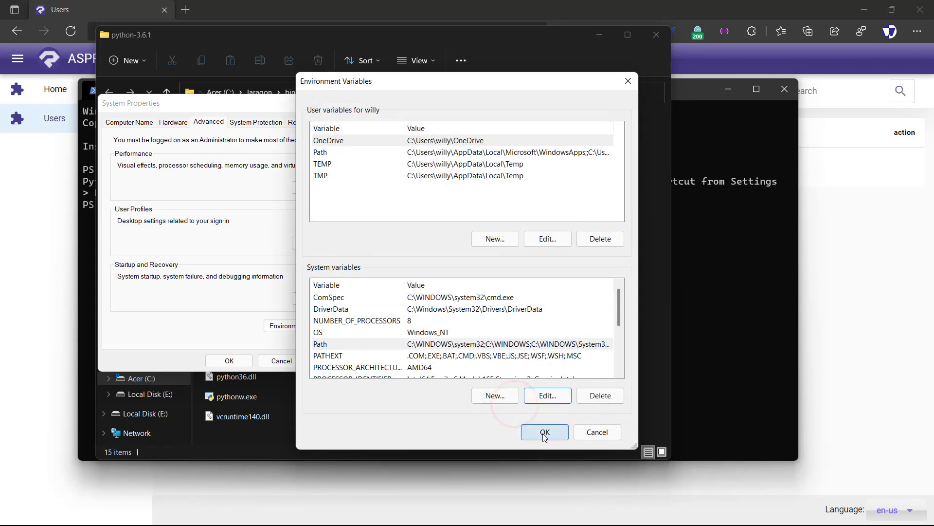
{"action": "left_click", "coordinate": [545, 432]}
{"action": "left_click", "coordinate": [231, 360]}
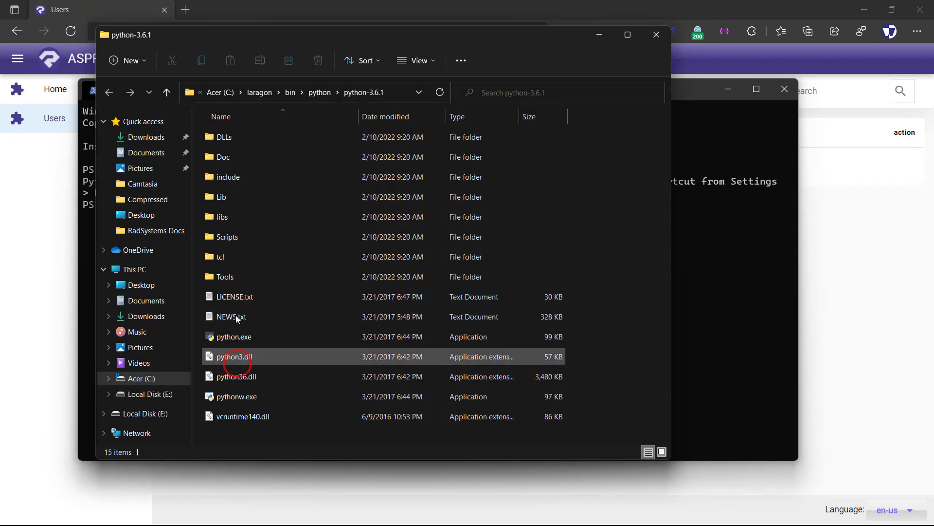
Close the python-3.6.1 folder and PowerShell windows, import the recent PyRad Vue project with the bank database, and dismiss the error messages.
{"action": "left_click", "coordinate": [656, 41]}
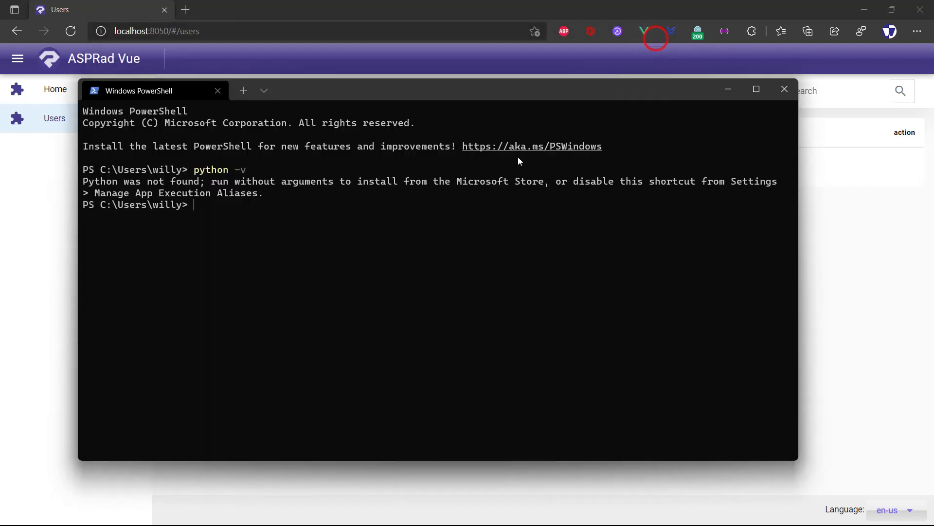
{"action": "left_click", "coordinate": [782, 90]}
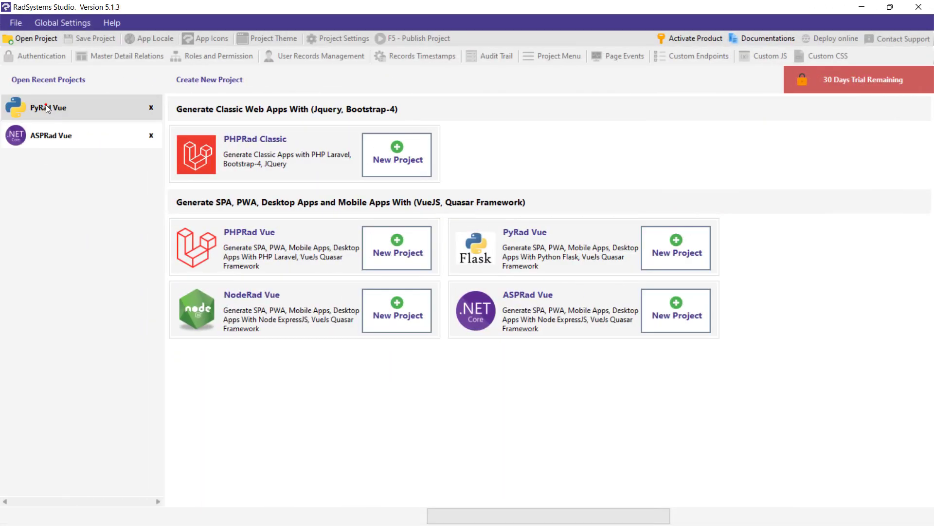
{"action": "left_click", "coordinate": [47, 108]}
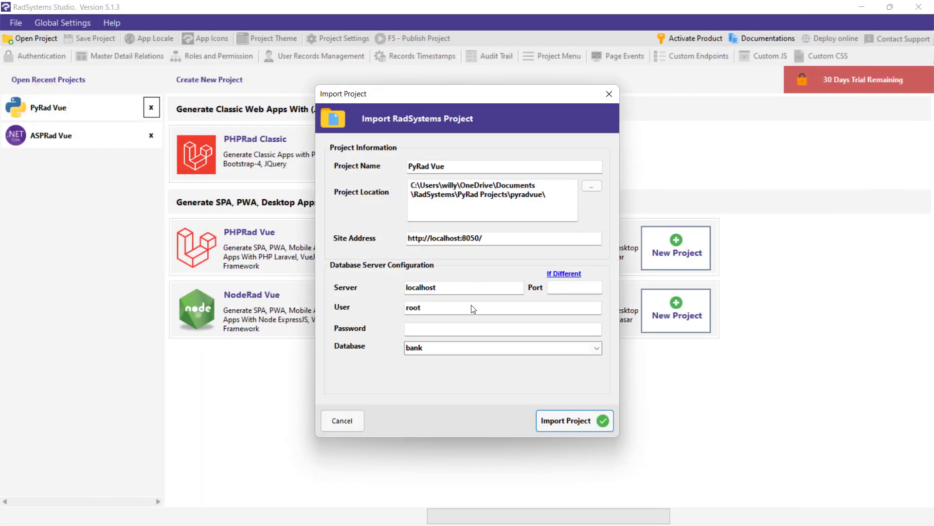
{"action": "left_click", "coordinate": [553, 421]}
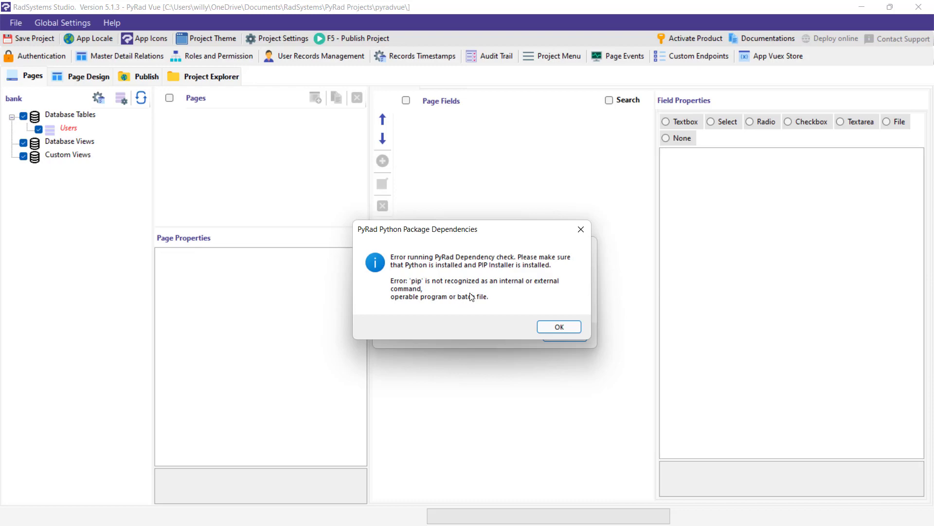
{"action": "left_click", "coordinate": [553, 327]}
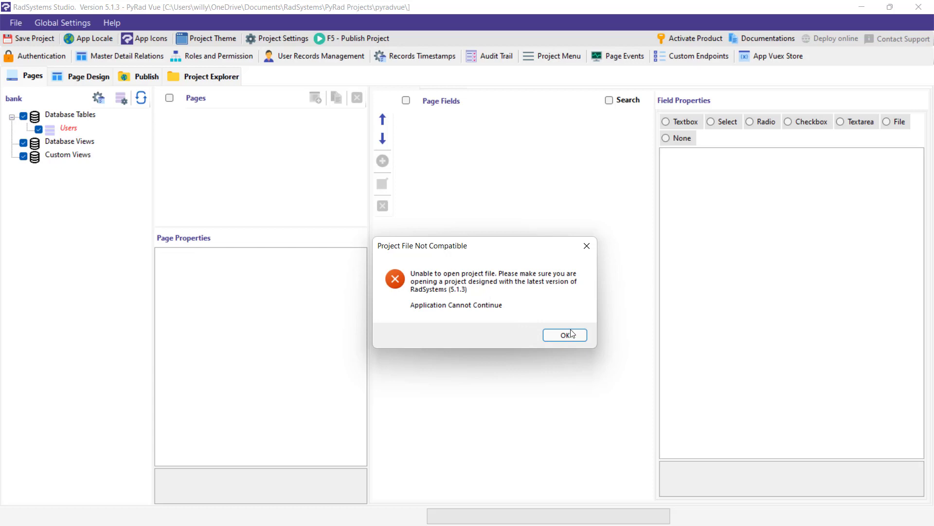
{"action": "left_click", "coordinate": [564, 334]}
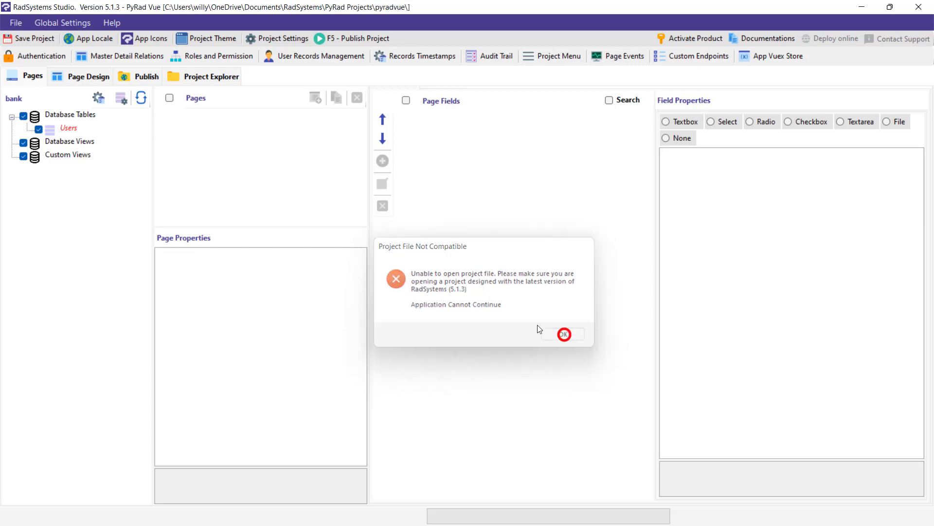
Refresh the bank database tables and publish the PyRad Vue project.
{"action": "left_click", "coordinate": [142, 99]}
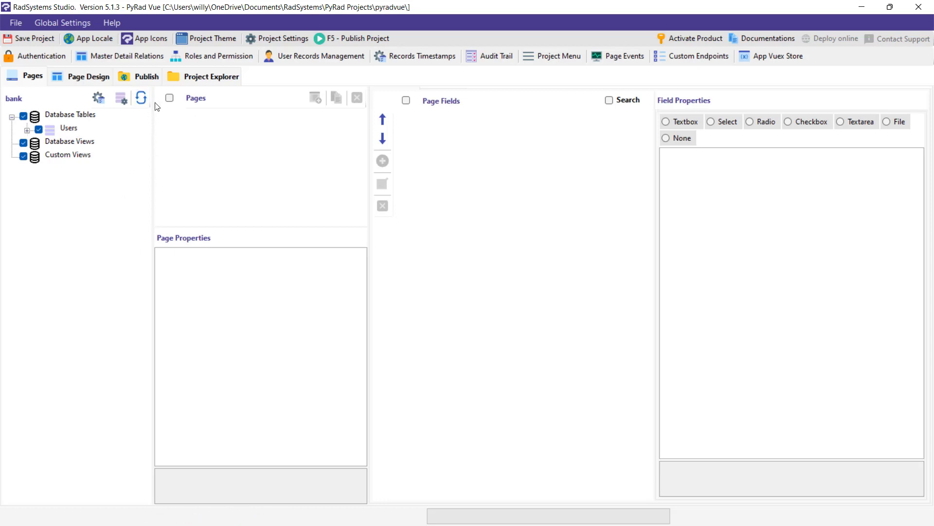
{"action": "left_click", "coordinate": [150, 76]}
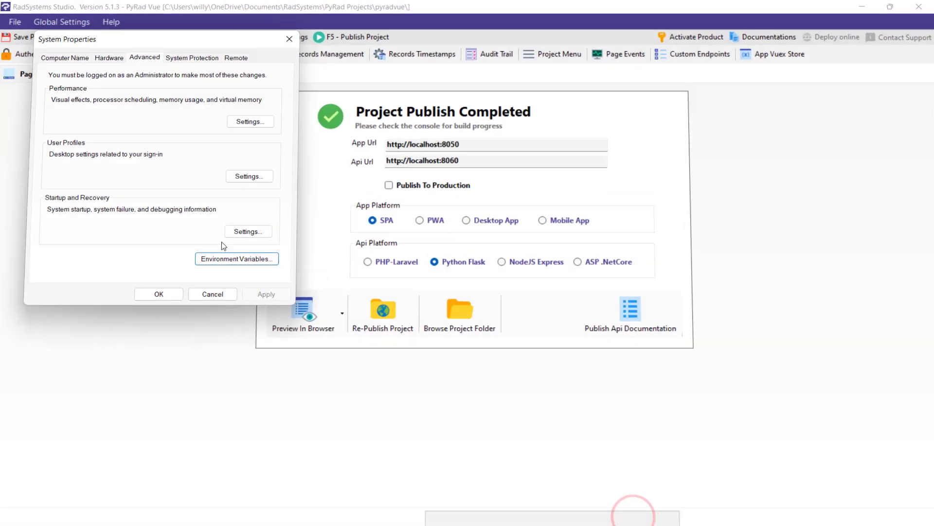
Add C:\laragon\bin\python\python-3.6.1\Scripts to the system Path environment variable and save the changes.
{"action": "left_click", "coordinate": [242, 263]}
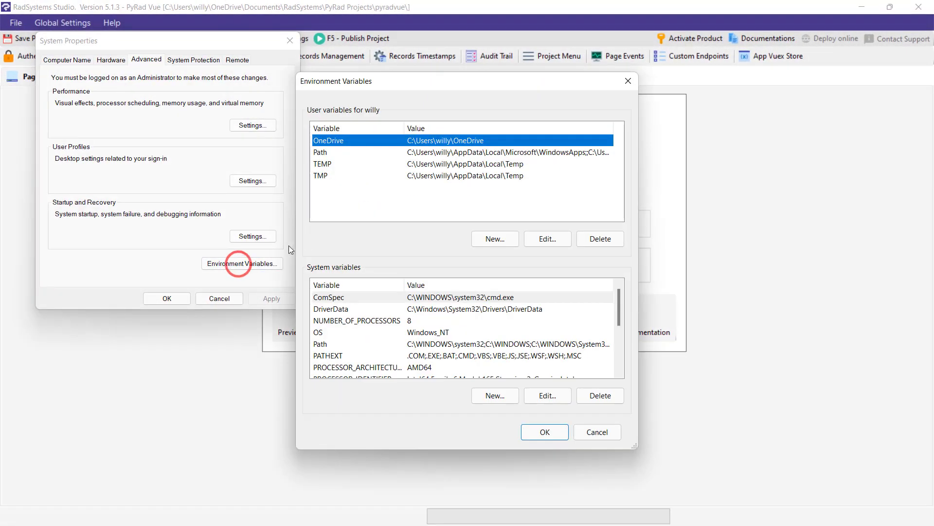
{"action": "left_click", "coordinate": [331, 343]}
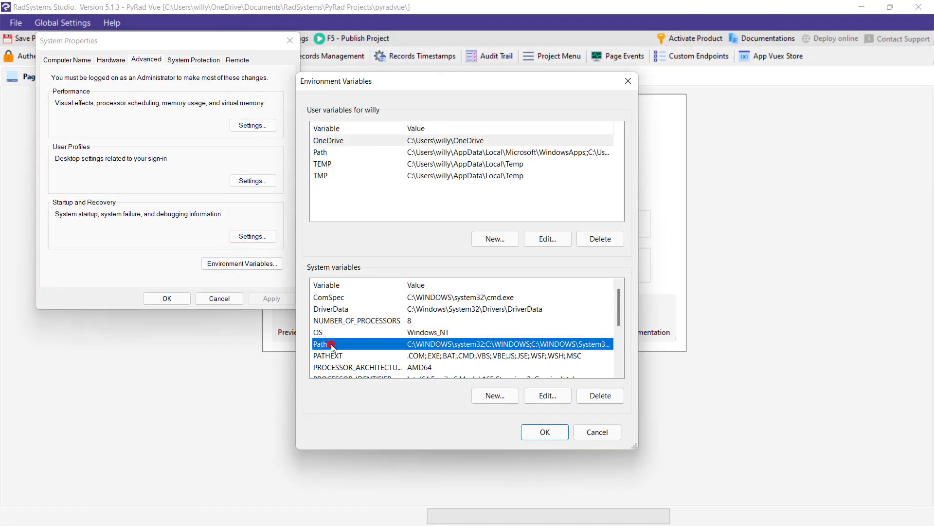
{"action": "left_click", "coordinate": [556, 399]}
{"action": "left_click", "coordinate": [393, 281]}
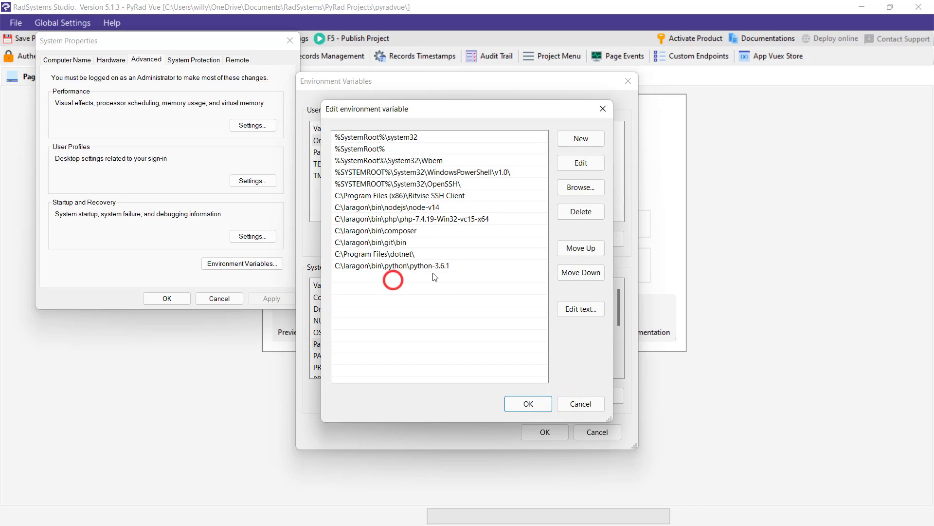
{"action": "left_click", "coordinate": [580, 138]}
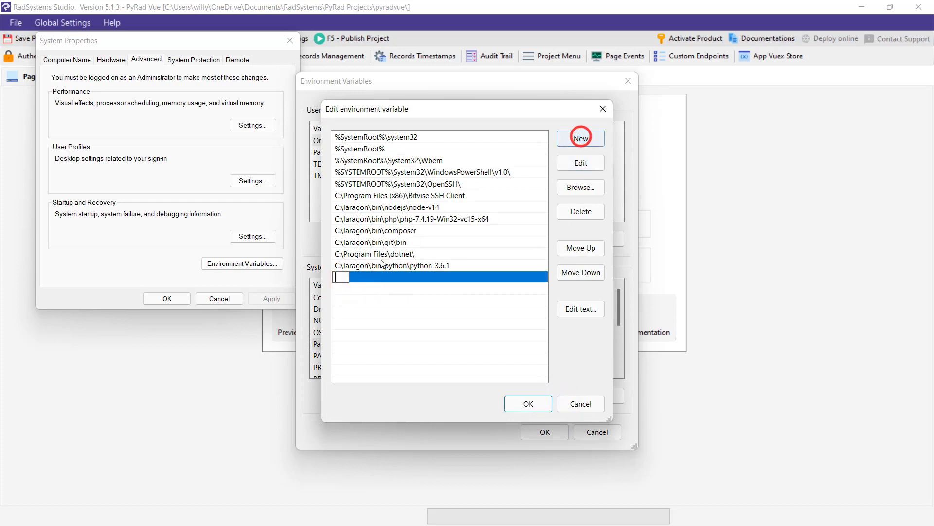
{"action": "type", "text": "C:\\laragon\\bin\\python\\python-3.6.1\\Scripts"}
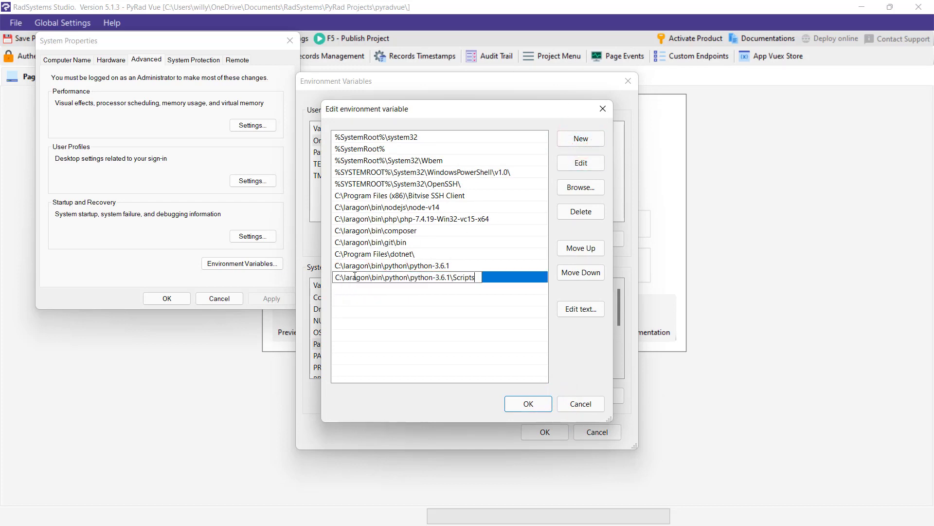
{"action": "left_click", "coordinate": [433, 266]}
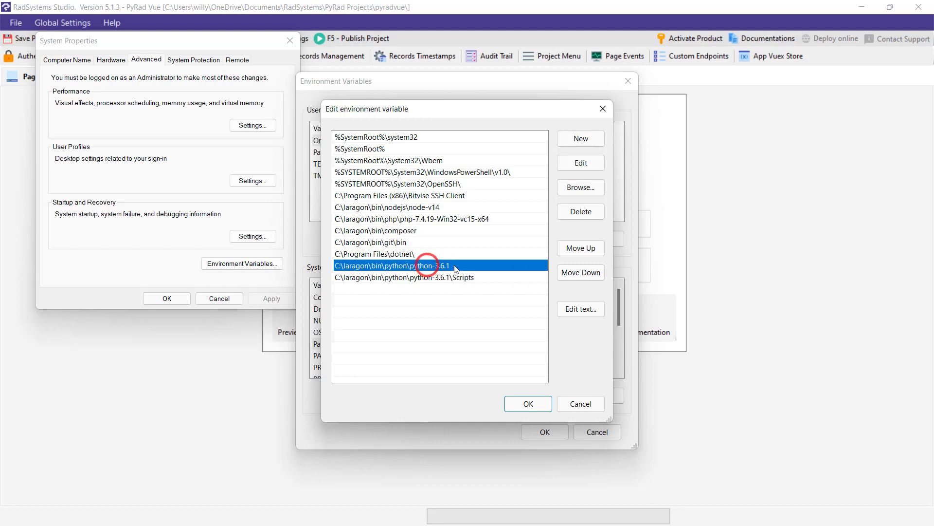
{"action": "left_click", "coordinate": [527, 404]}
{"action": "left_click", "coordinate": [546, 432]}
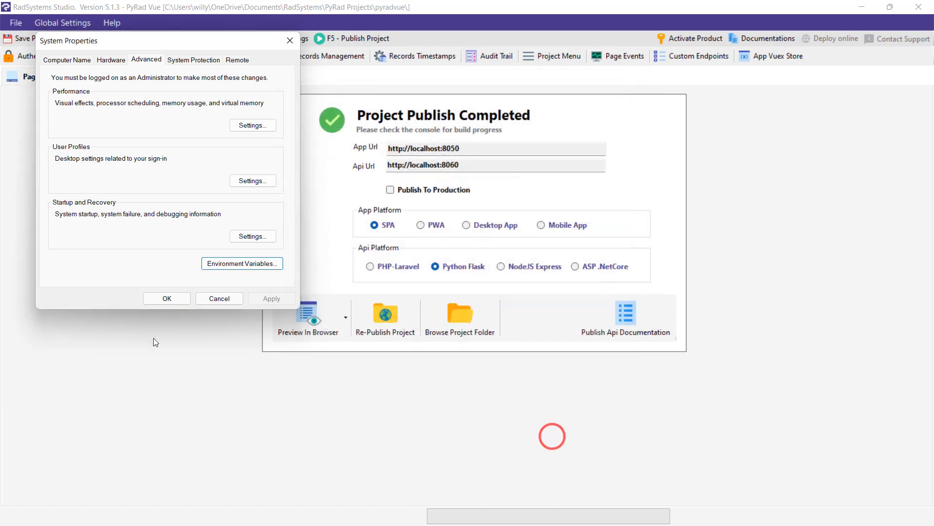
{"action": "left_click", "coordinate": [164, 299]}
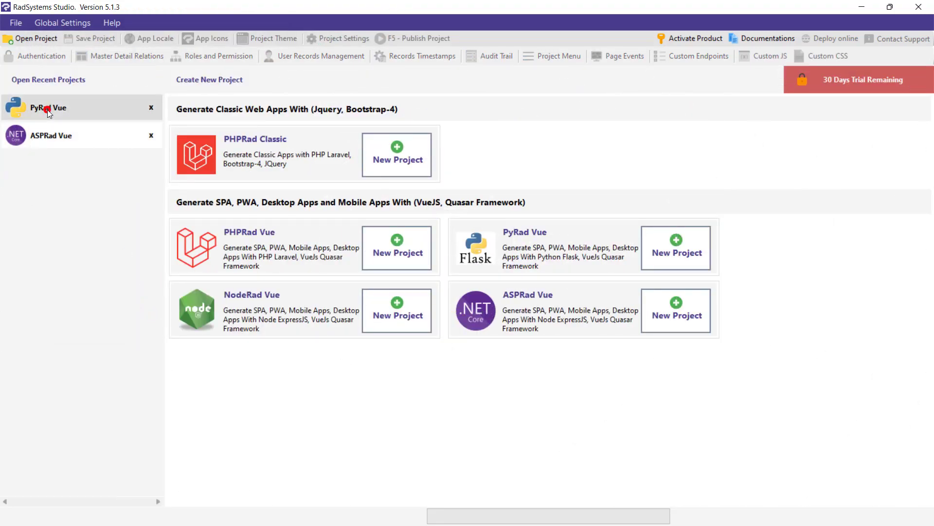
Reopen and publish the PyRad Vue project, and open the Users page in its browser preview.
{"action": "left_click", "coordinate": [47, 107]}
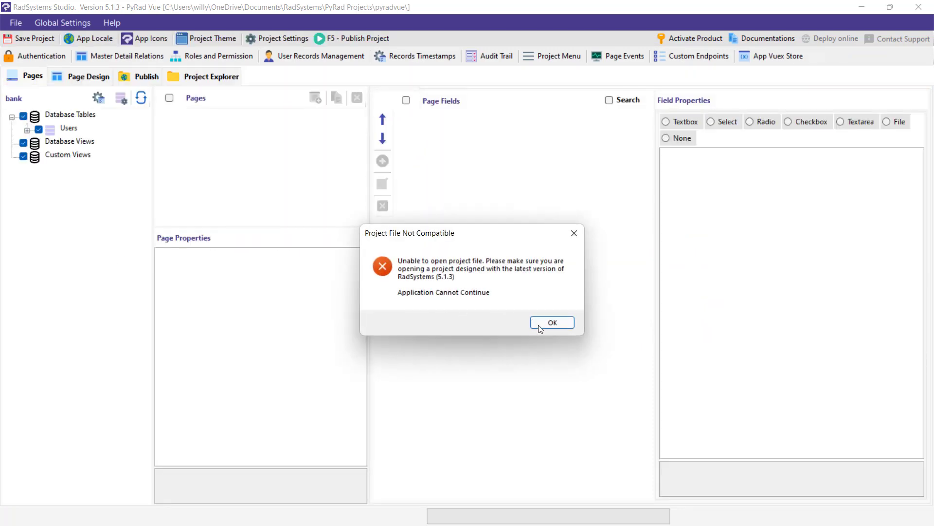
{"action": "left_click", "coordinate": [539, 327]}
{"action": "left_click", "coordinate": [153, 78]}
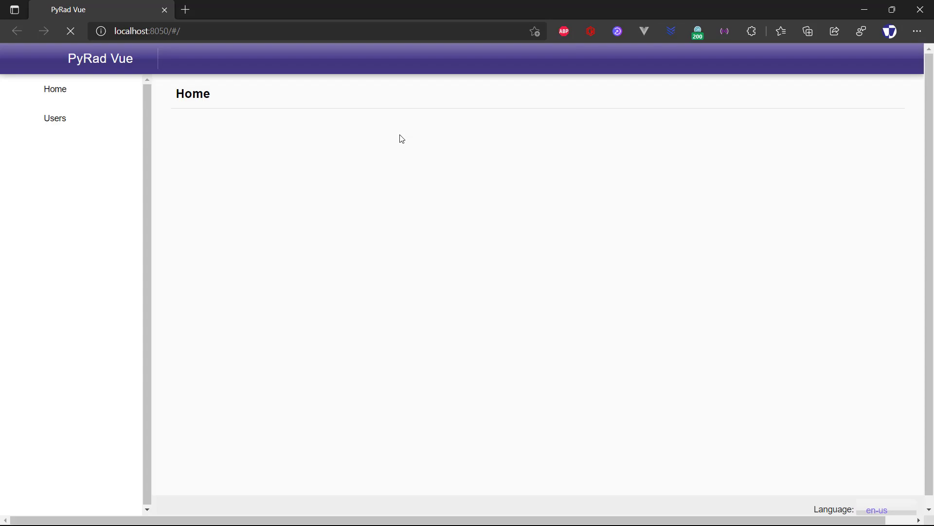
{"action": "left_click", "coordinate": [56, 123]}
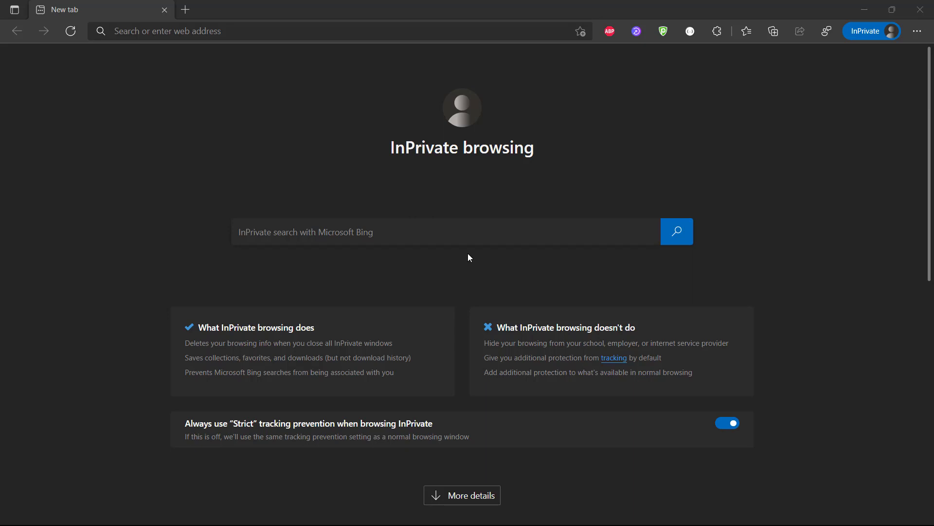
Go to python.org in an InPrivate browser window and open its Downloads page.
{"action": "key", "text": "alt+Tab"}
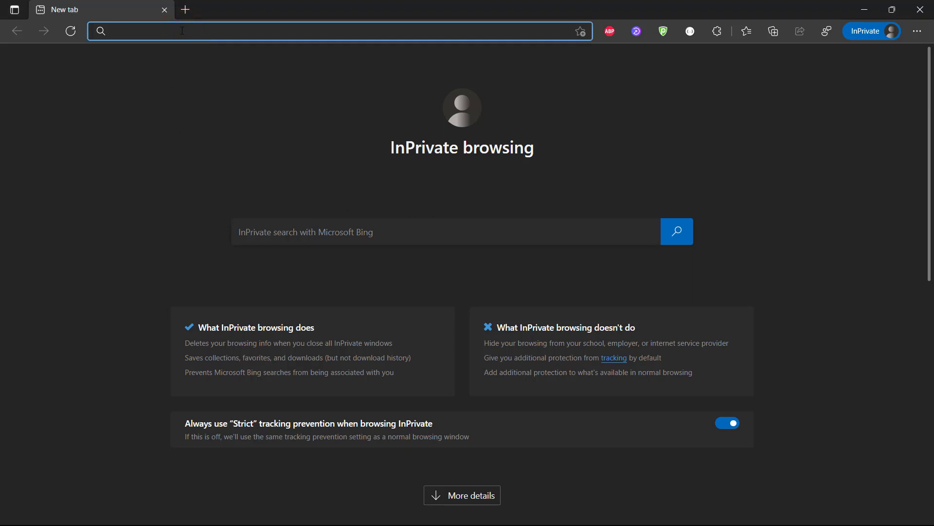
{"action": "type", "text": "python"}
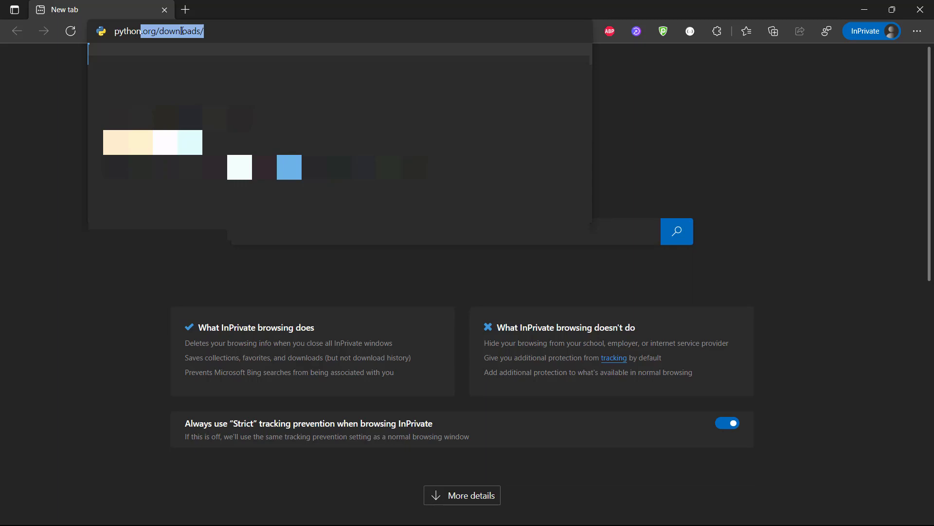
{"action": "type", "text": ".org"}
{"action": "key", "text": "BackSpace"}
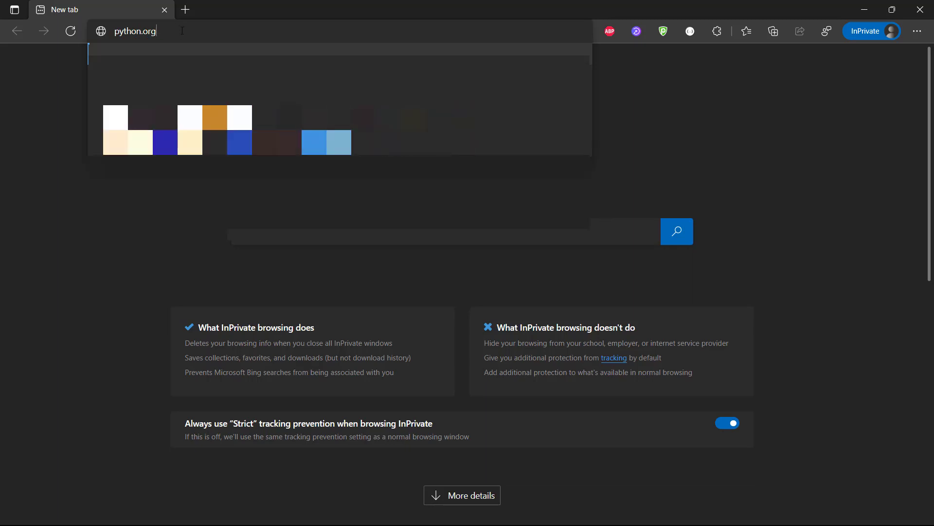
{"action": "key", "text": "Return"}
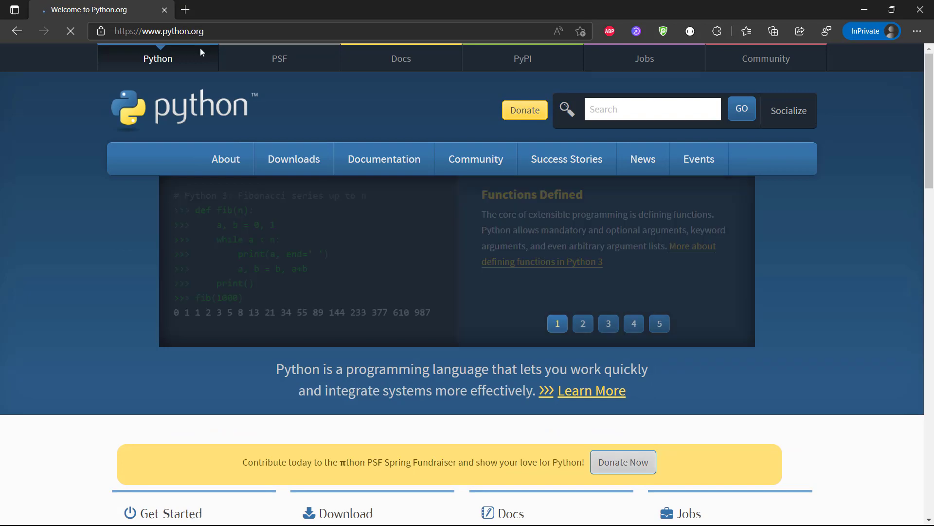
{"action": "mouse_move", "coordinate": [276, 180]}
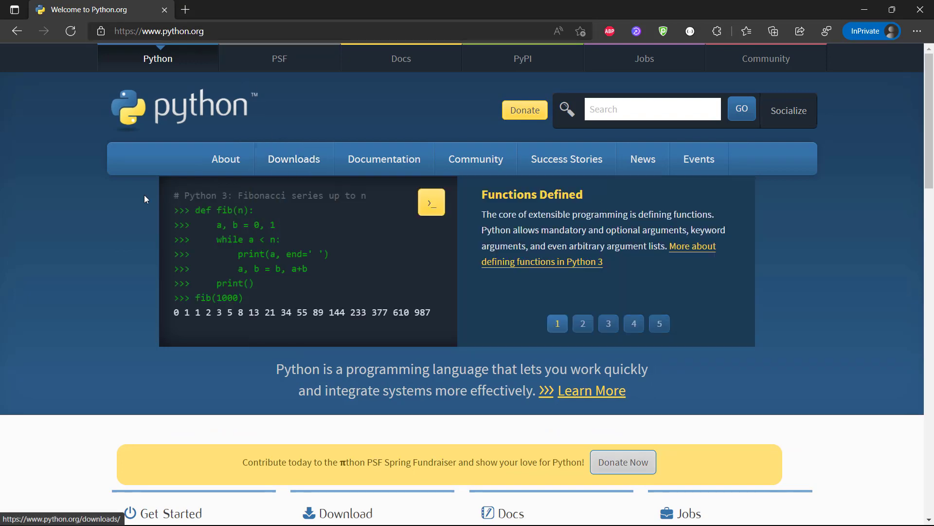
{"action": "scroll", "coordinate": [136, 198], "scroll_direction": "down", "scroll_amount": 3}
{"action": "scroll", "coordinate": [136, 198], "scroll_direction": "up", "scroll_amount": 3}
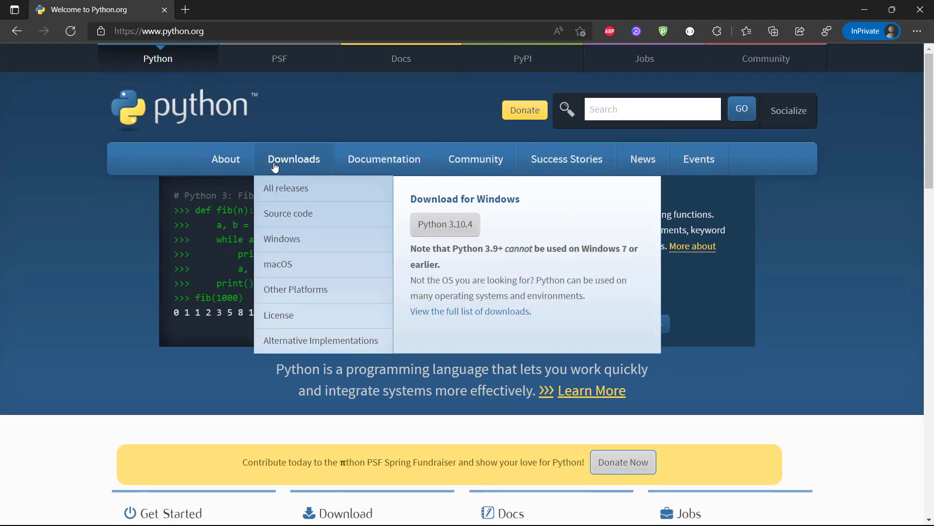
{"action": "left_click", "coordinate": [285, 165]}
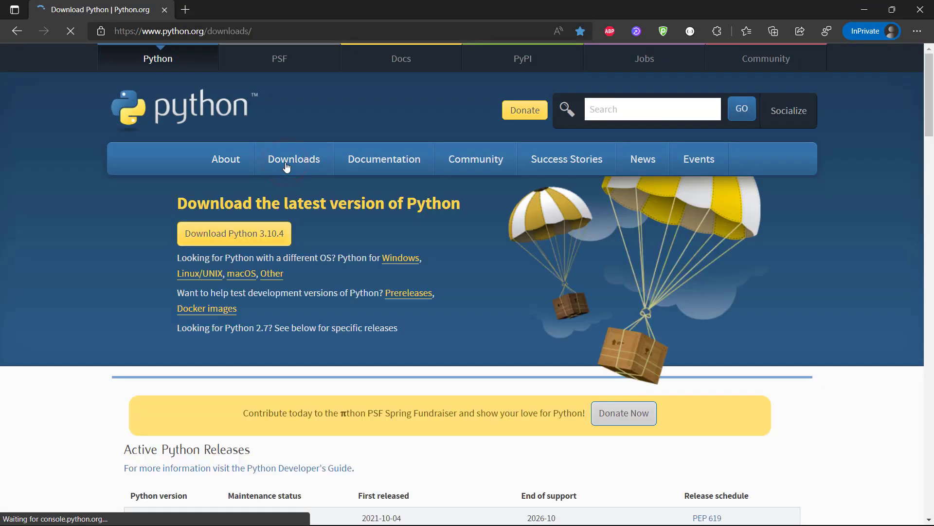
Look through the active Python releases and highlight version 3.8.
{"action": "scroll", "coordinate": [163, 179], "scroll_direction": "down", "scroll_amount": 4}
{"action": "scroll", "coordinate": [161, 185], "scroll_direction": "down", "scroll_amount": 3}
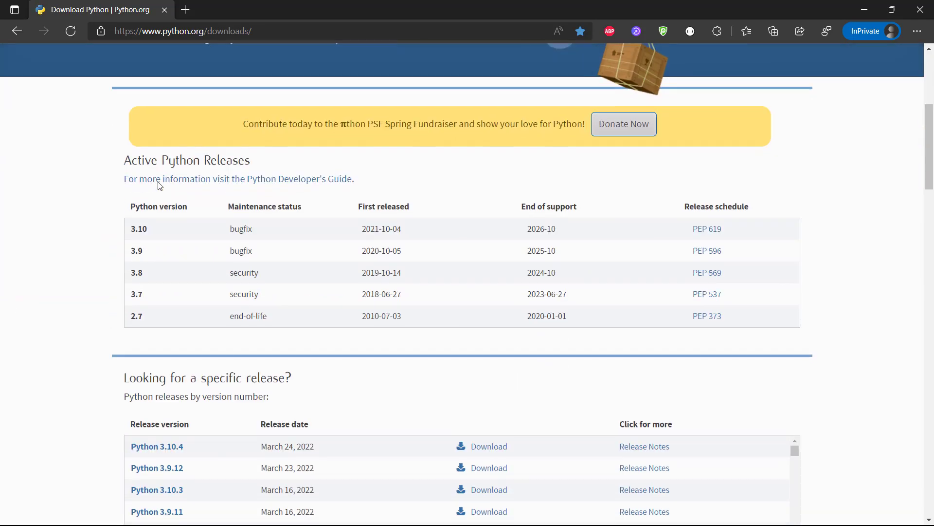
{"action": "scroll", "coordinate": [158, 188], "scroll_direction": "down", "scroll_amount": 1}
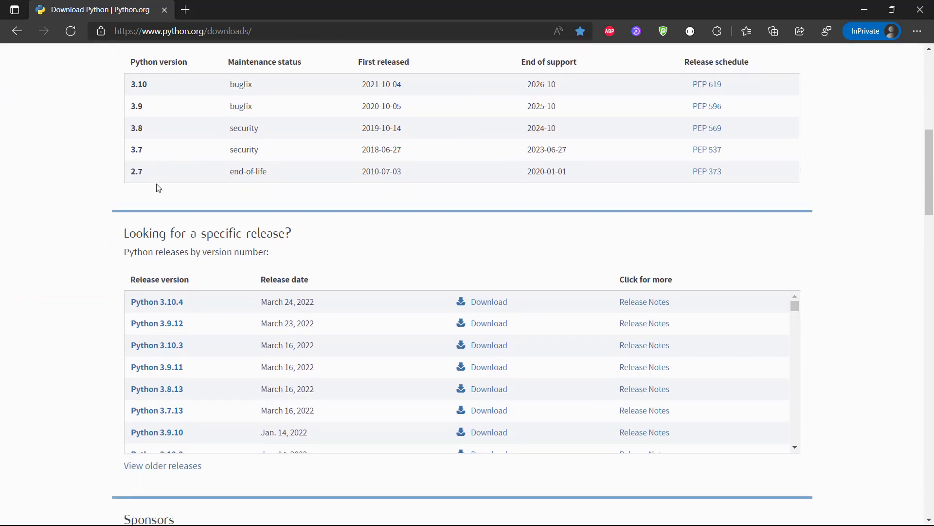
{"action": "double_click", "coordinate": [132, 129]}
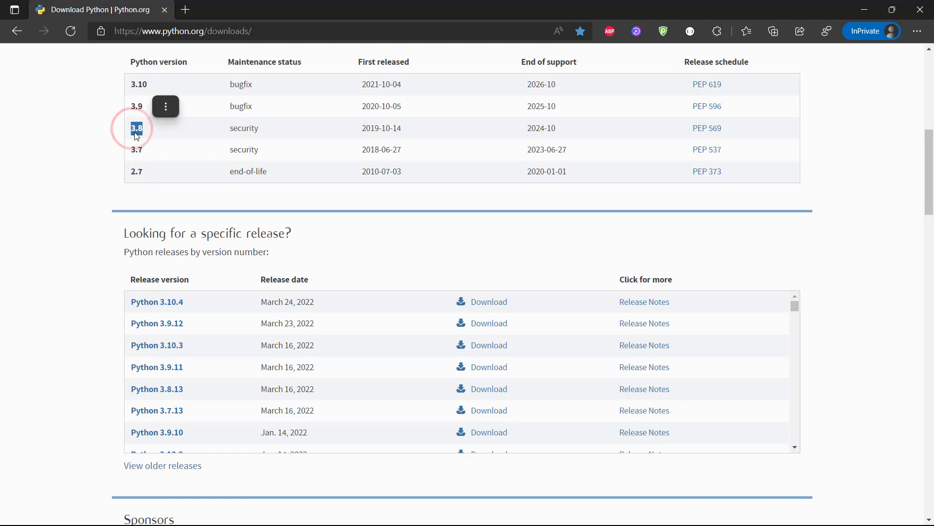
{"action": "scroll", "coordinate": [94, 144], "scroll_direction": "down", "scroll_amount": 3}
{"action": "scroll", "coordinate": [96, 162], "scroll_direction": "down", "scroll_amount": 1}
{"action": "scroll", "coordinate": [149, 202], "scroll_direction": "up", "scroll_amount": 1}
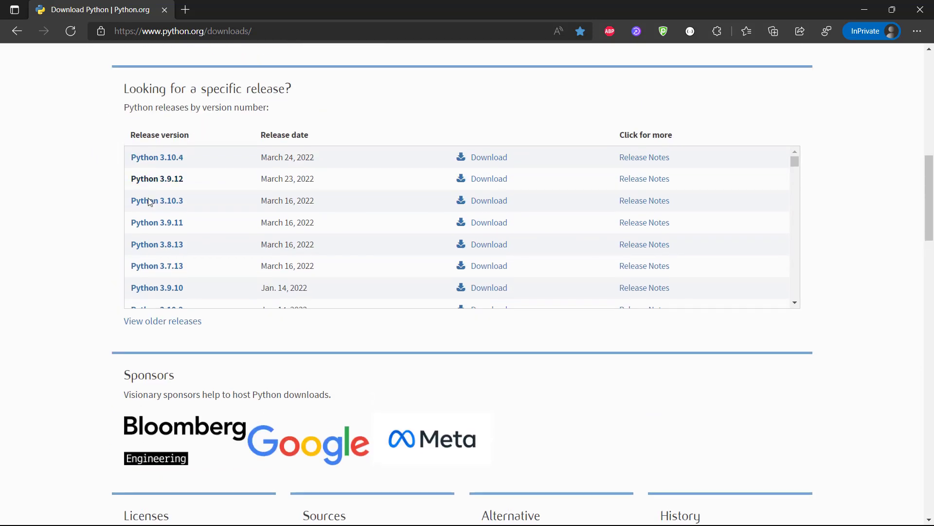
Open the Python 3.8.12 release page in a new tab and view its list of files.
{"action": "scroll", "coordinate": [167, 214], "scroll_direction": "down", "scroll_amount": 5}
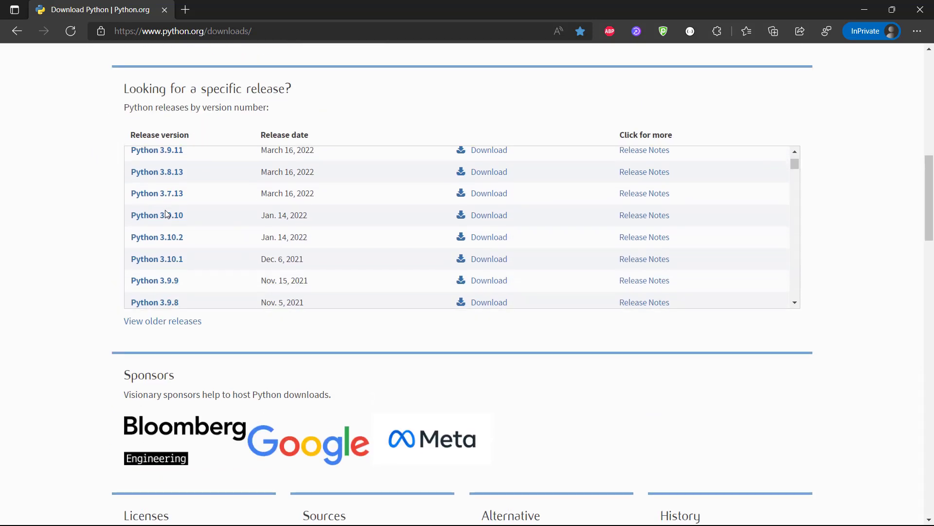
{"action": "scroll", "coordinate": [167, 215], "scroll_direction": "down", "scroll_amount": 3}
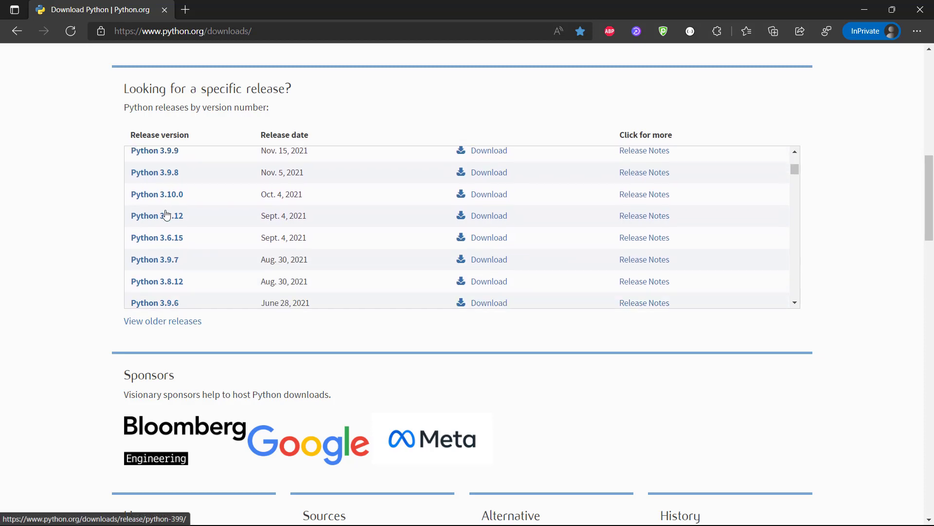
{"action": "right_click", "coordinate": [168, 243]}
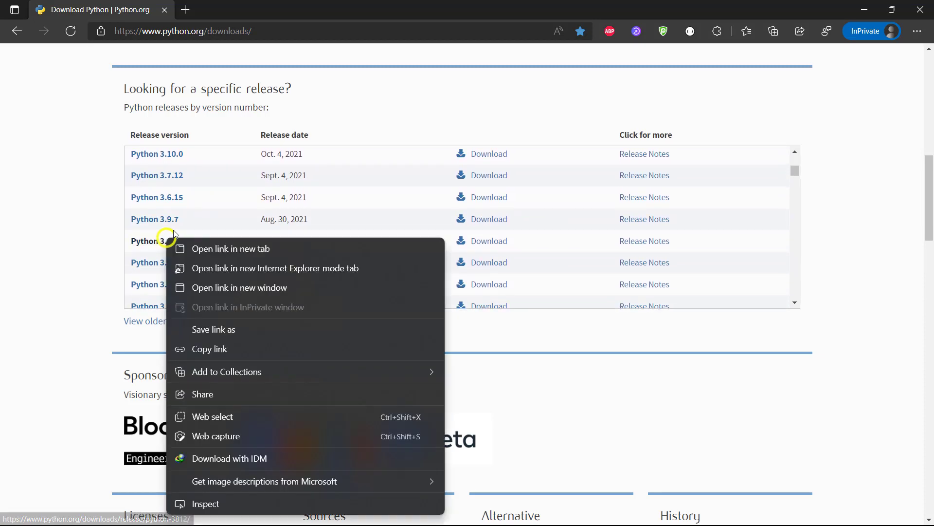
{"action": "left_click", "coordinate": [199, 248]}
{"action": "left_click", "coordinate": [266, 4]}
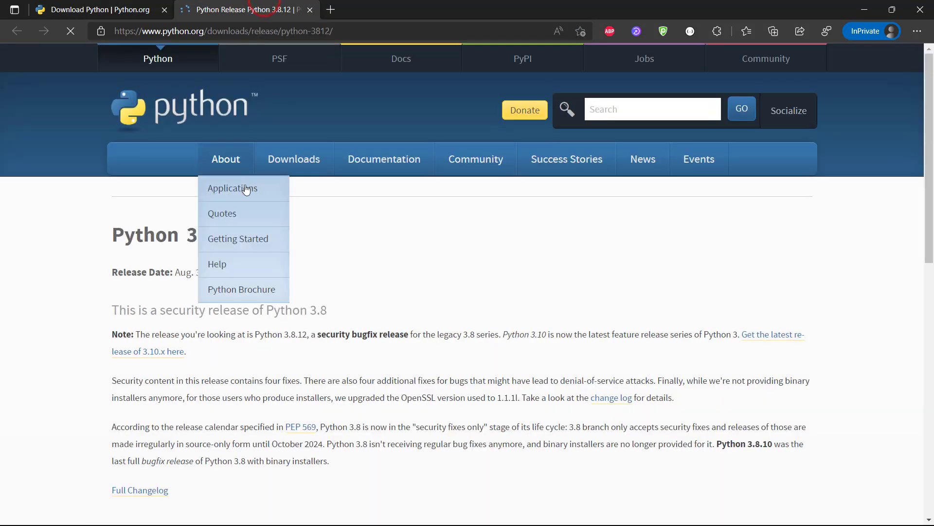
{"action": "scroll", "coordinate": [237, 224], "scroll_direction": "down", "scroll_amount": 5}
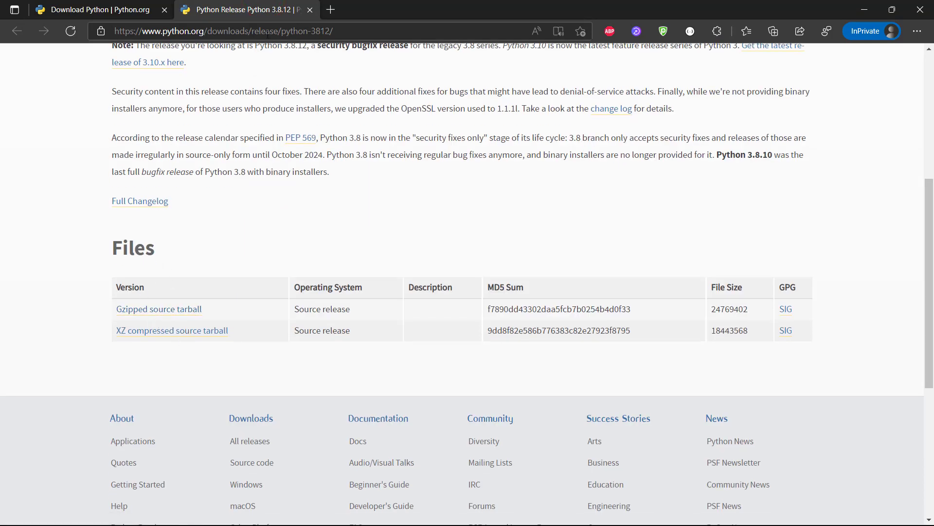
Close the Python 3.8.12 page, open the Python 3.8.11 release page in a new tab and view its list of files.
{"action": "left_click", "coordinate": [308, 10]}
{"action": "scroll", "coordinate": [171, 214], "scroll_direction": "down", "scroll_amount": 3}
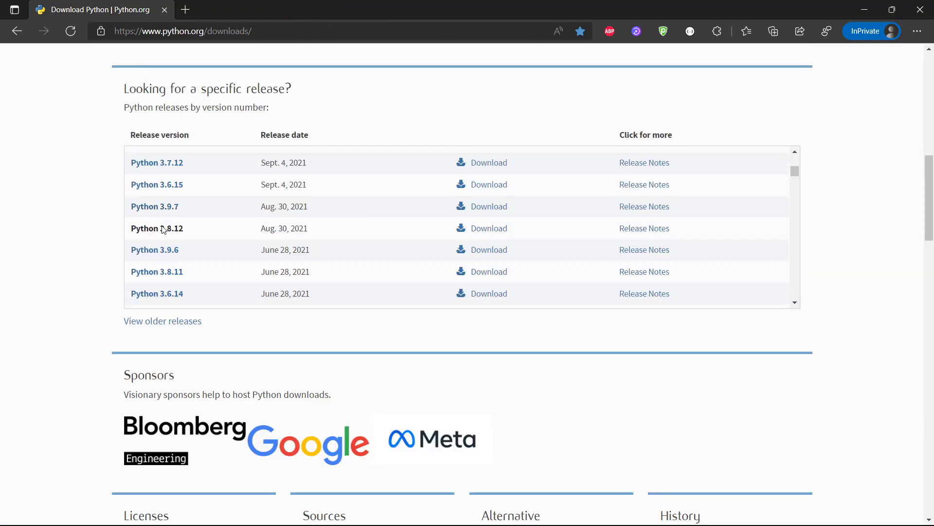
{"action": "right_click", "coordinate": [171, 214]}
{"action": "left_click", "coordinate": [195, 215]}
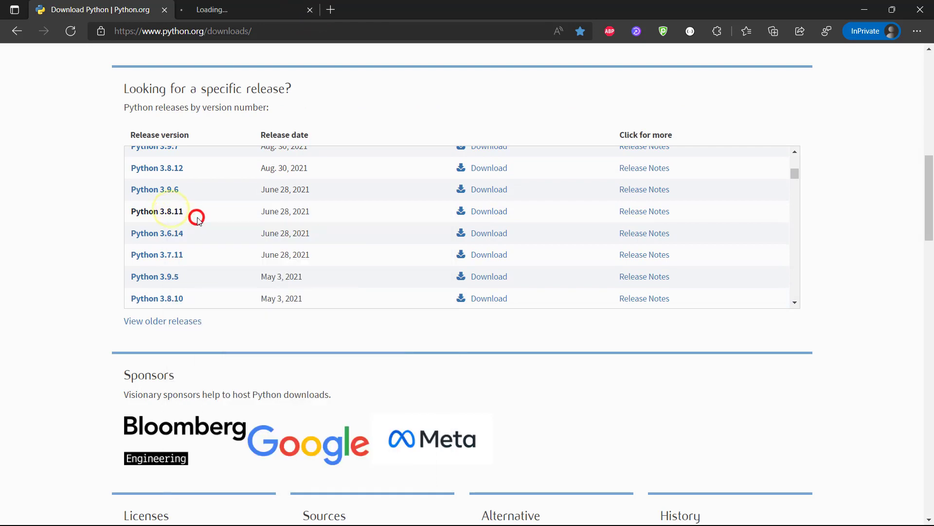
{"action": "left_click", "coordinate": [266, 6]}
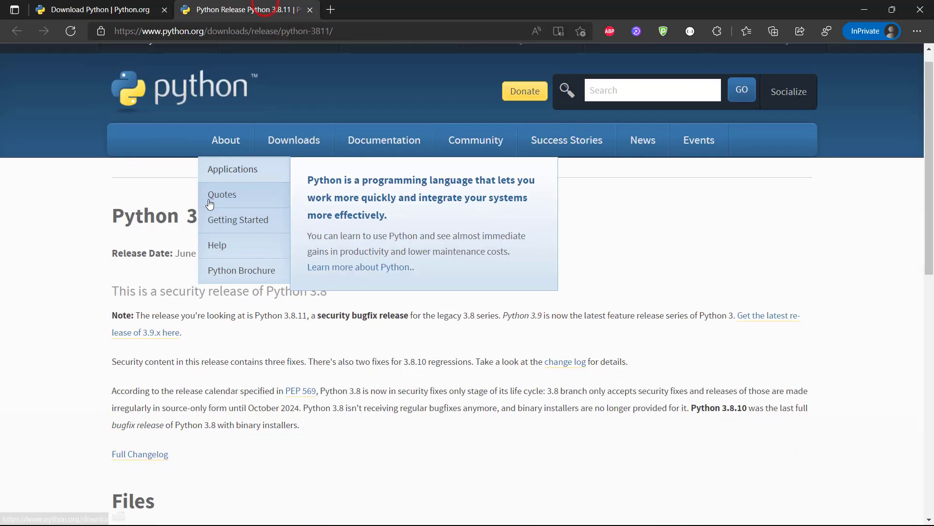
{"action": "scroll", "coordinate": [214, 205], "scroll_direction": "down", "scroll_amount": 10}
{"action": "scroll", "coordinate": [208, 202], "scroll_direction": "up", "scroll_amount": 6}
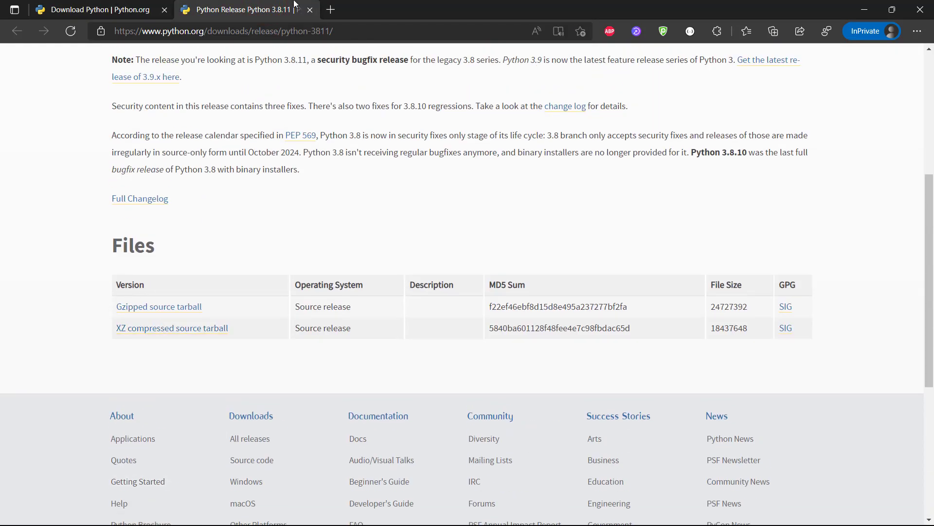
Replace the 3.8.11 page with the Python 3.8.10 release page in a new tab and check the recommended Windows installer among its files.
{"action": "left_click", "coordinate": [310, 10]}
{"action": "scroll", "coordinate": [165, 226], "scroll_direction": "down", "scroll_amount": 2}
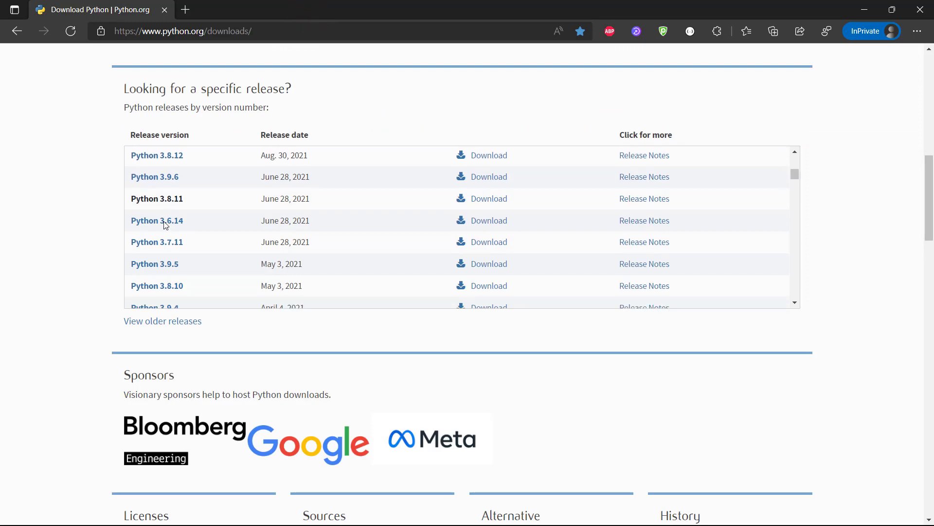
{"action": "right_click", "coordinate": [169, 229]}
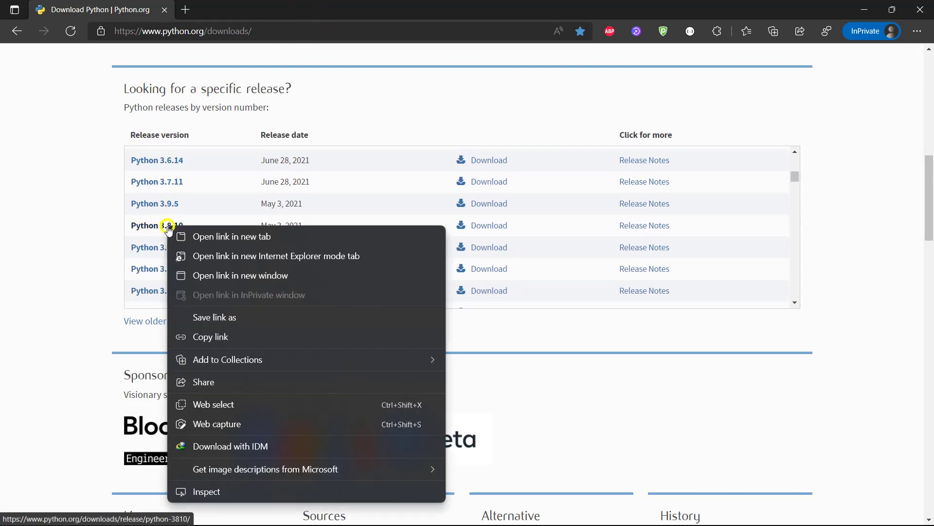
{"action": "left_click", "coordinate": [195, 232]}
{"action": "left_click", "coordinate": [268, 4]}
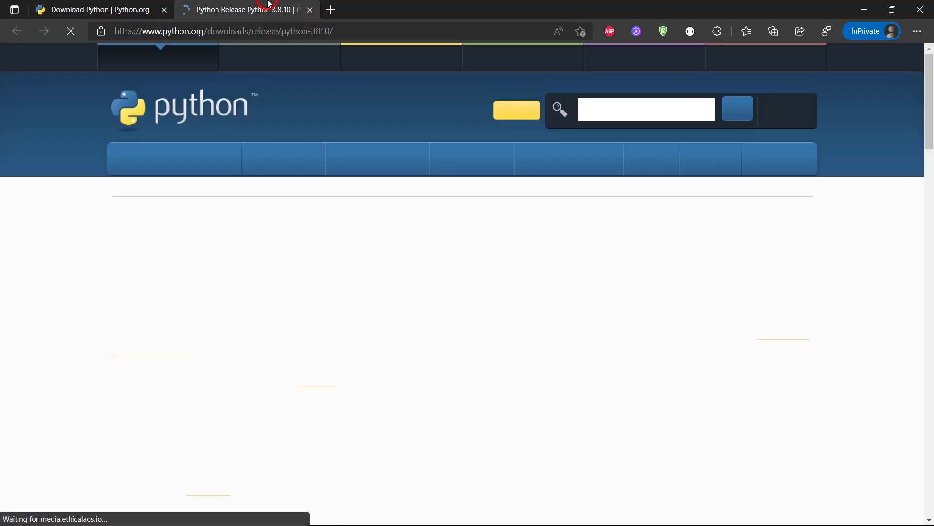
{"action": "scroll", "coordinate": [209, 187], "scroll_direction": "down", "scroll_amount": 15}
{"action": "scroll", "coordinate": [206, 190], "scroll_direction": "down", "scroll_amount": 18}
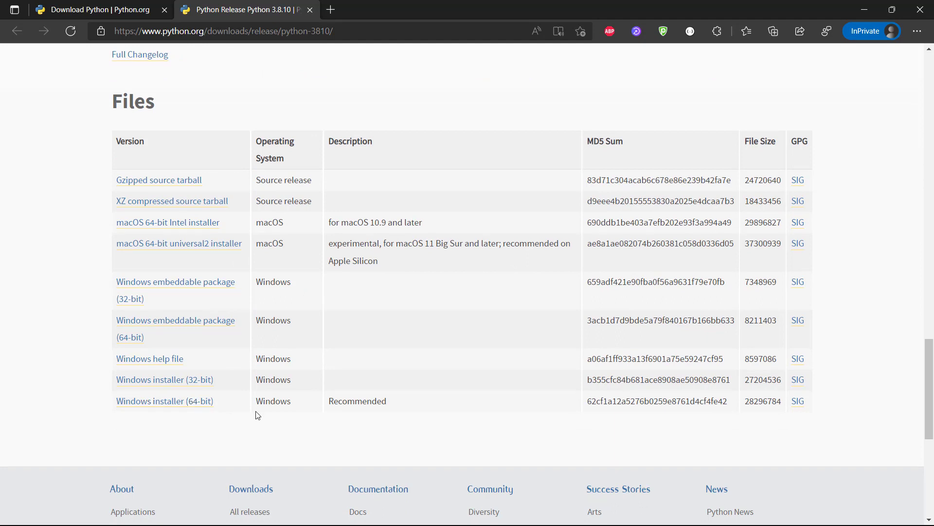
{"action": "double_click", "coordinate": [335, 400]}
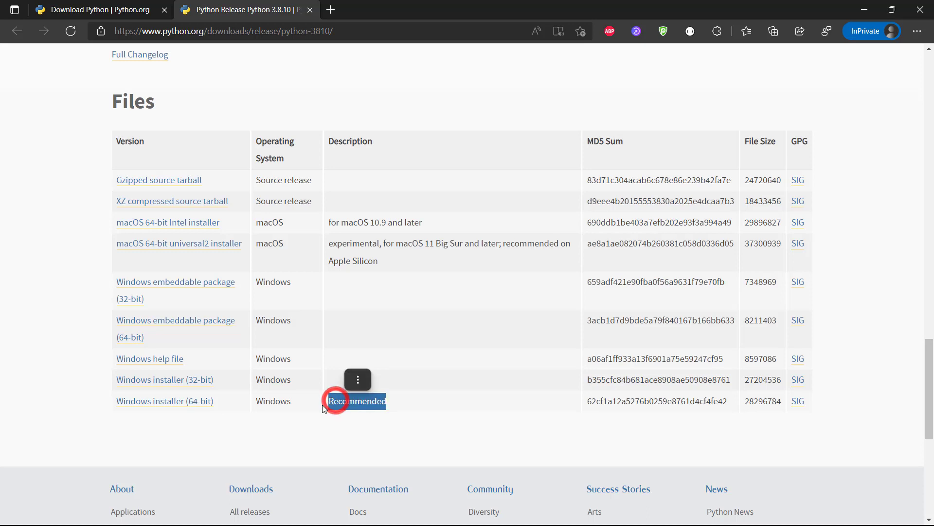
{"action": "left_click", "coordinate": [323, 402]}
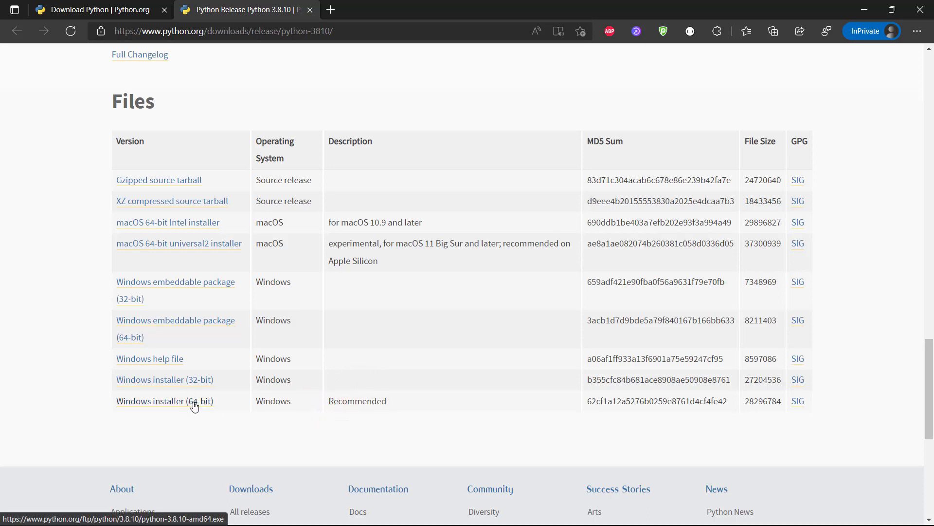
Download the Python 3.8.10 Windows installer (64-bit), overwriting the existing duplicate file, and launch it.
{"action": "left_click", "coordinate": [156, 406]}
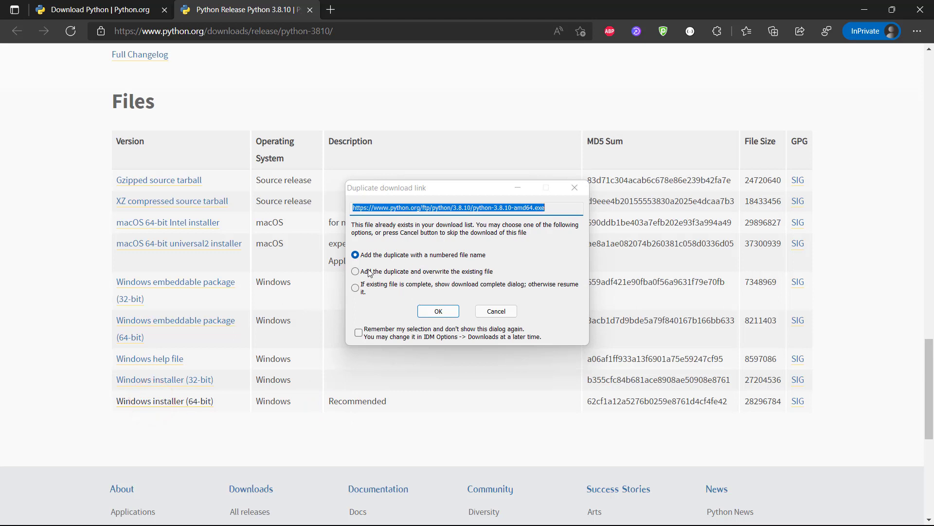
{"action": "left_click", "coordinate": [366, 272]}
{"action": "left_click", "coordinate": [437, 310]}
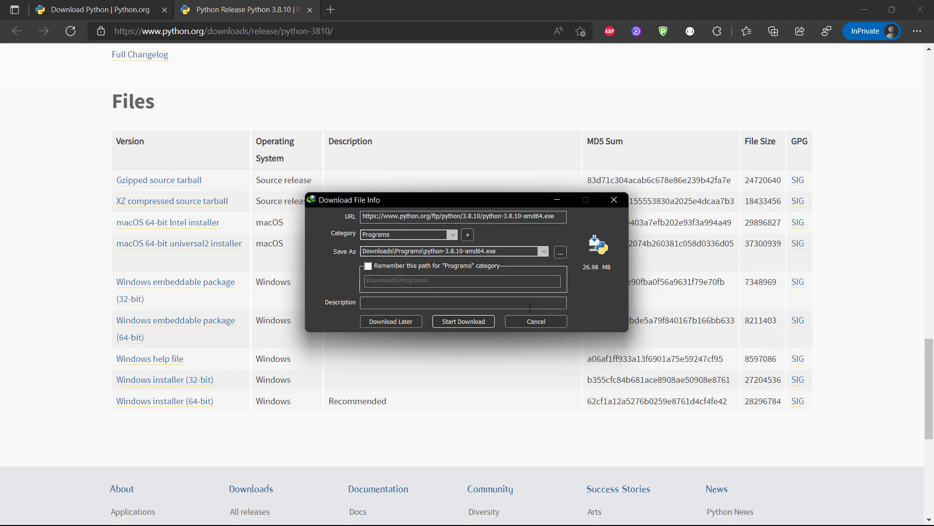
{"action": "left_click", "coordinate": [472, 321]}
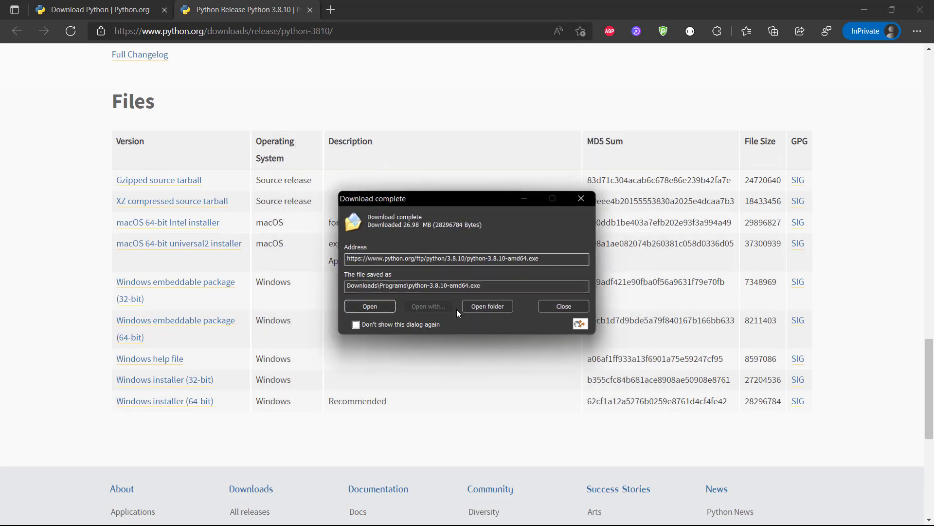
{"action": "left_click", "coordinate": [364, 307]}
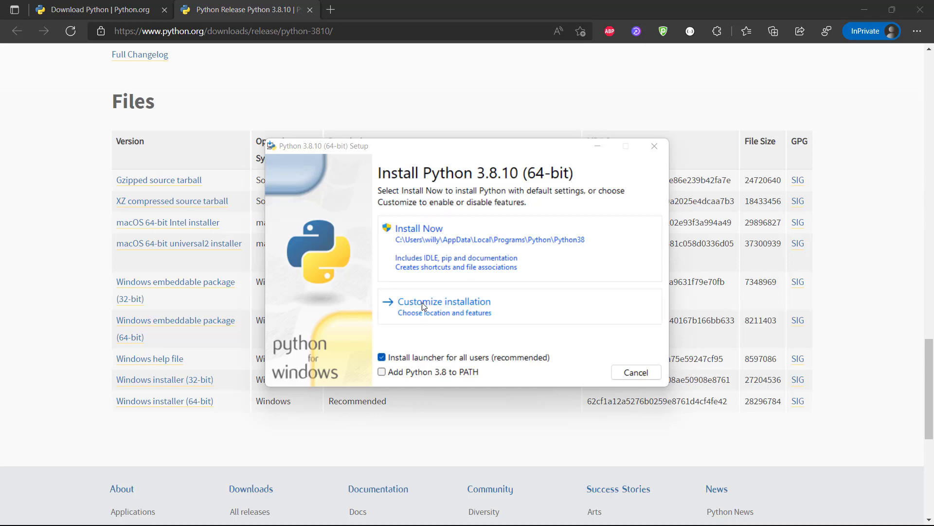
Choose a customized installation without the launcher for all users or the py launcher, and continue to the Advanced Options.
{"action": "left_click", "coordinate": [382, 358]}
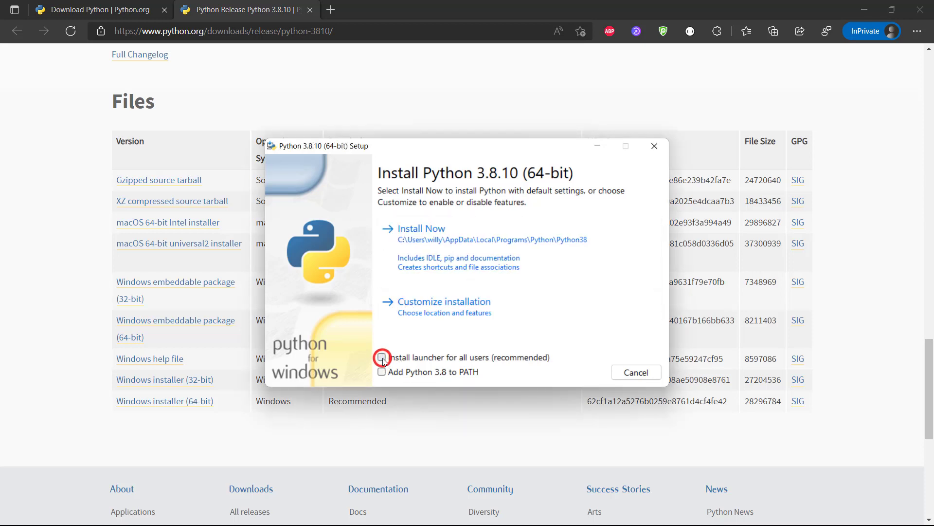
{"action": "left_click", "coordinate": [435, 307]}
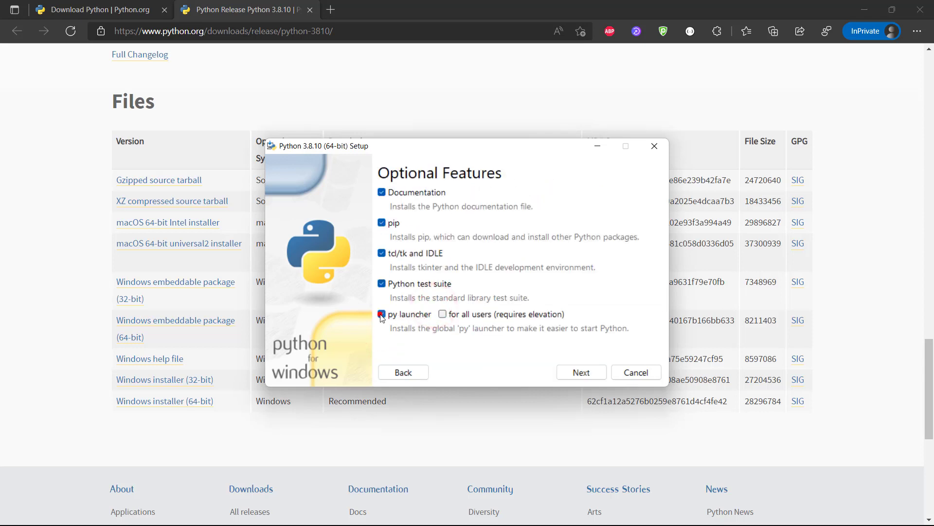
{"action": "left_click", "coordinate": [382, 314]}
{"action": "left_click", "coordinate": [574, 371]}
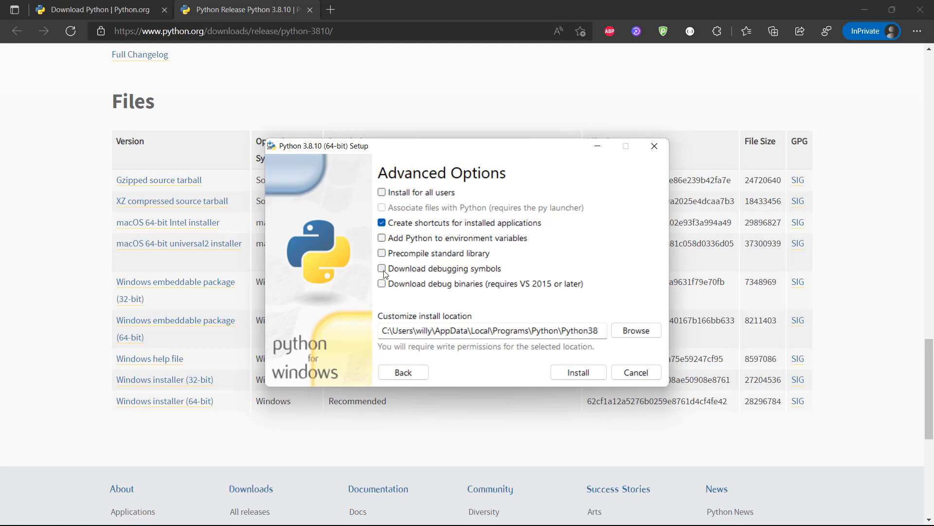
Browse for the install location and select the laragon\bin\python folder on the C: drive.
{"action": "left_click", "coordinate": [621, 332]}
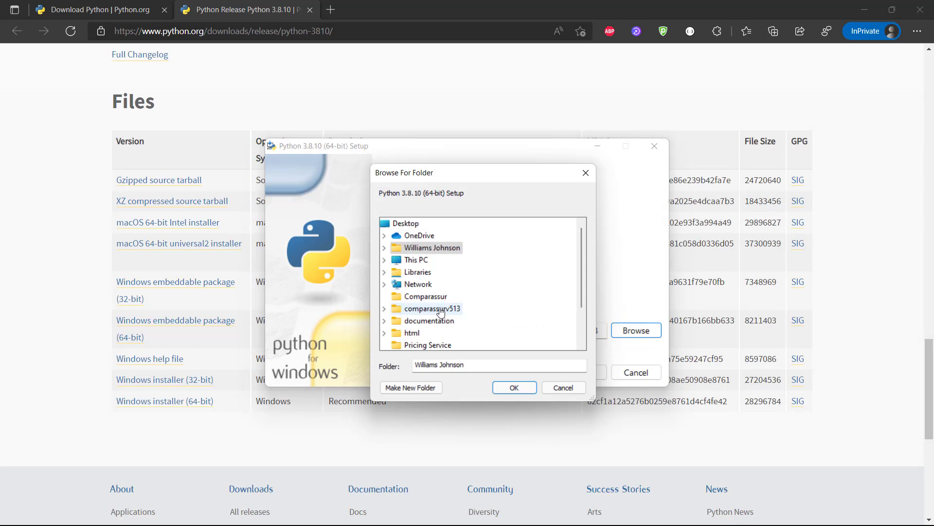
{"action": "left_click", "coordinate": [386, 261]}
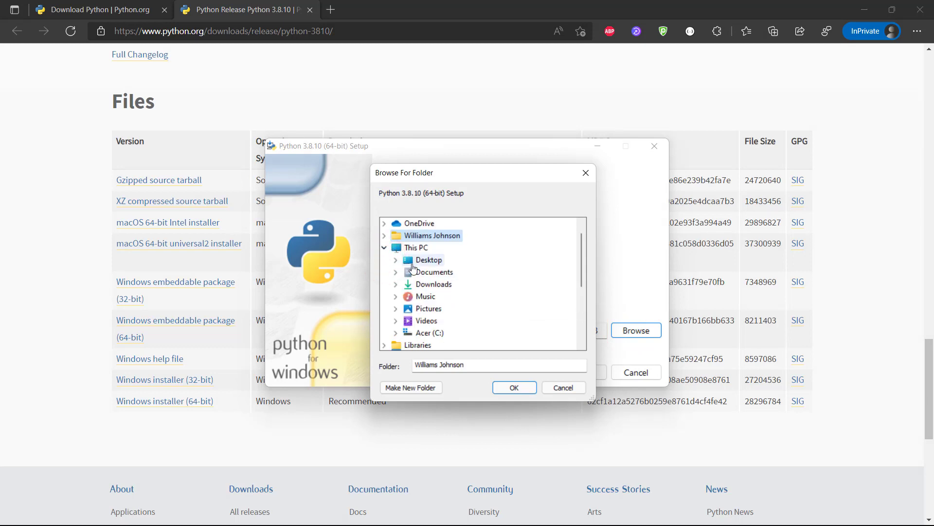
{"action": "left_click", "coordinate": [396, 333]}
{"action": "scroll", "coordinate": [397, 326], "scroll_direction": "down", "scroll_amount": 1}
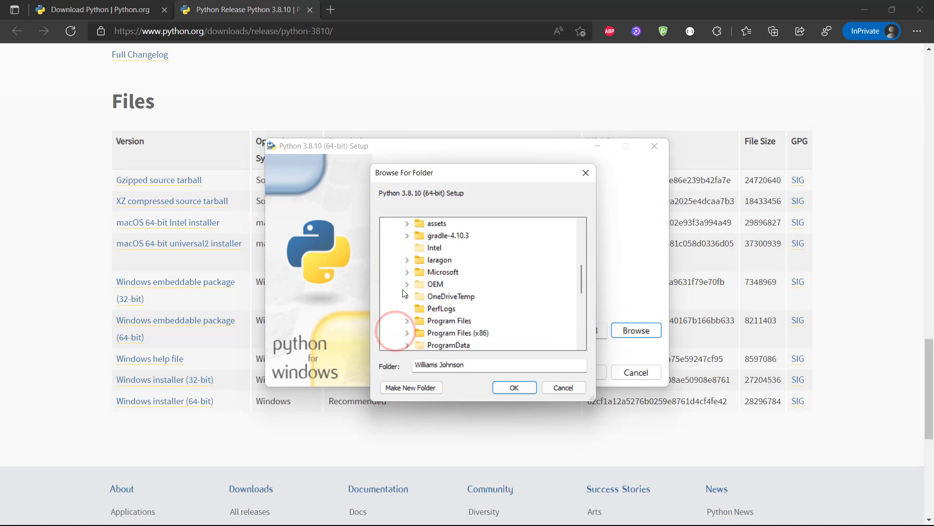
{"action": "left_click", "coordinate": [407, 260]}
{"action": "scroll", "coordinate": [412, 256], "scroll_direction": "down", "scroll_amount": 1}
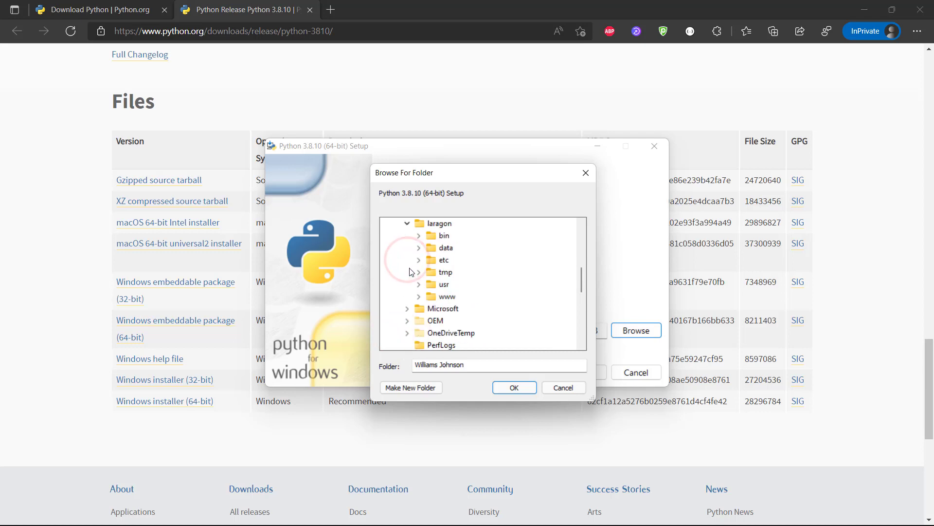
{"action": "left_click", "coordinate": [420, 236]}
{"action": "scroll", "coordinate": [428, 253], "scroll_direction": "down", "scroll_amount": 2}
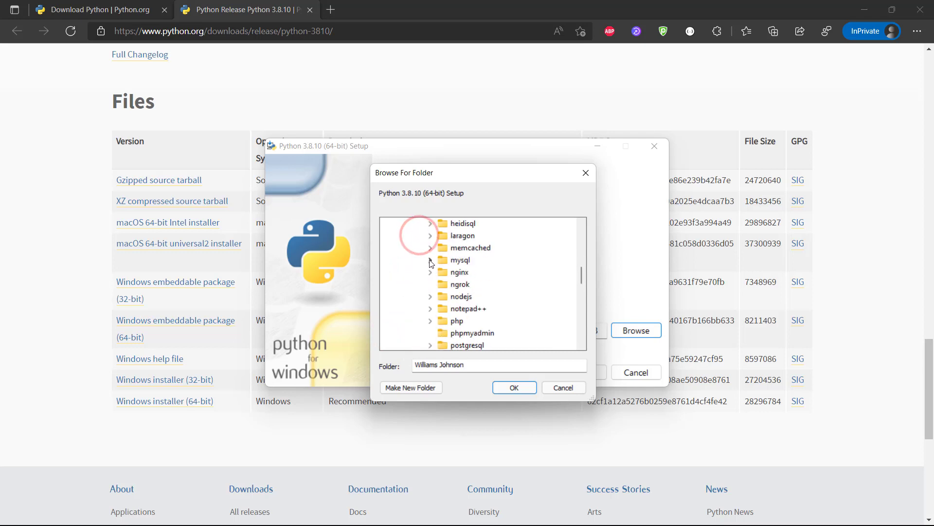
{"action": "scroll", "coordinate": [430, 263], "scroll_direction": "down", "scroll_amount": 1}
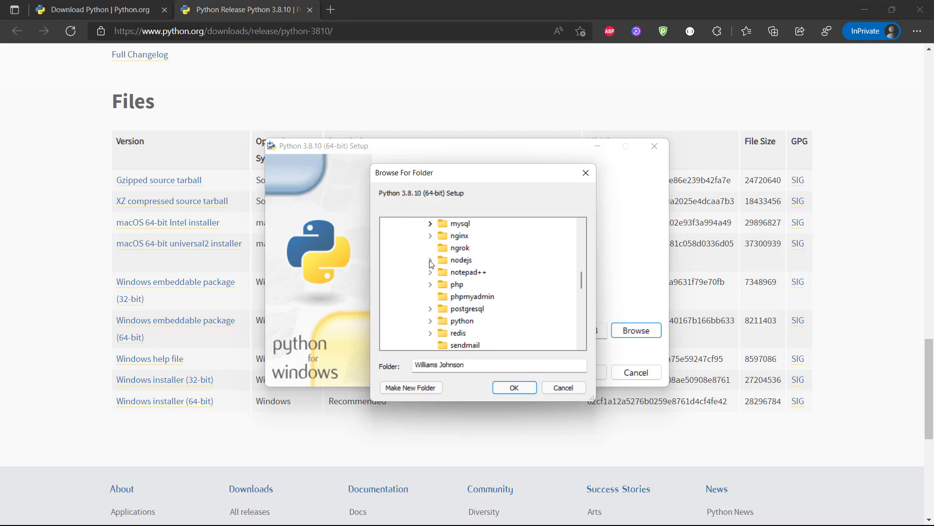
{"action": "left_click", "coordinate": [430, 320]}
{"action": "left_click", "coordinate": [438, 286]}
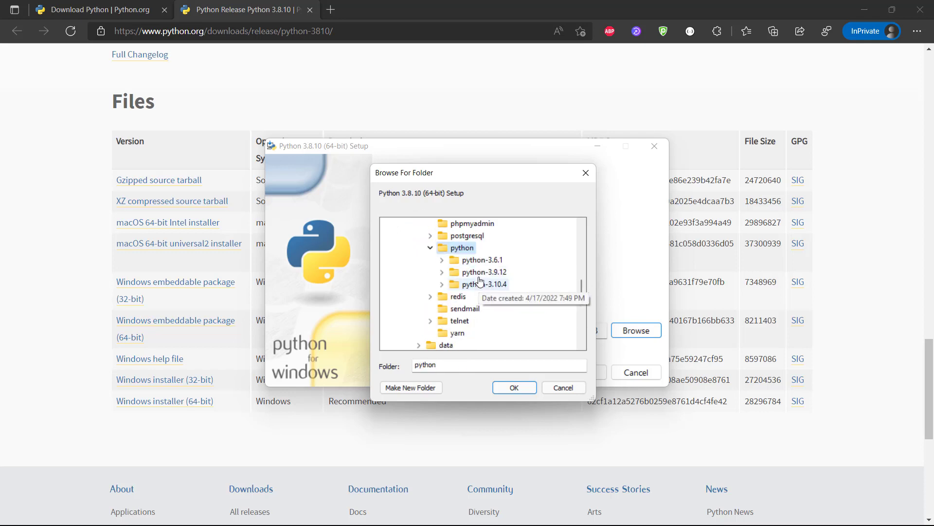
{"action": "left_click", "coordinate": [458, 249]}
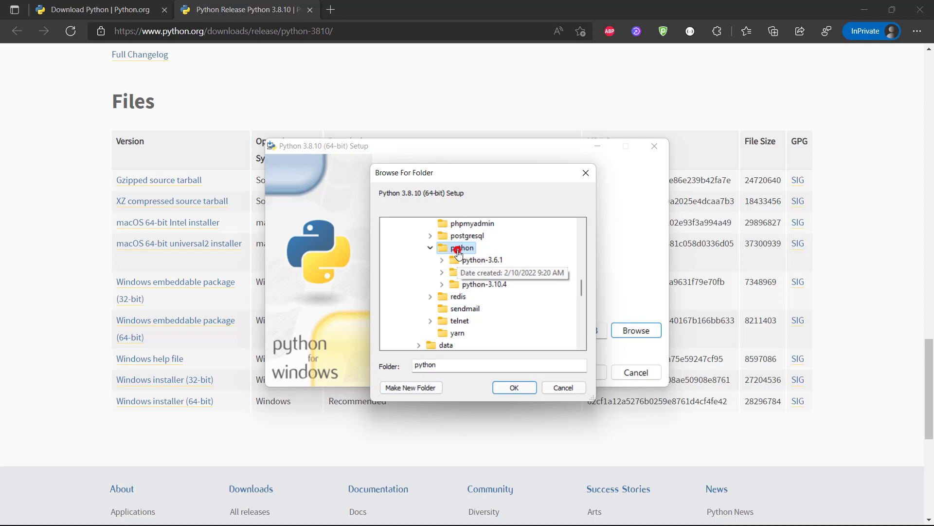
Create a new folder named python-3.8.10 inside Laragon's python folder.
{"action": "left_click", "coordinate": [409, 389]}
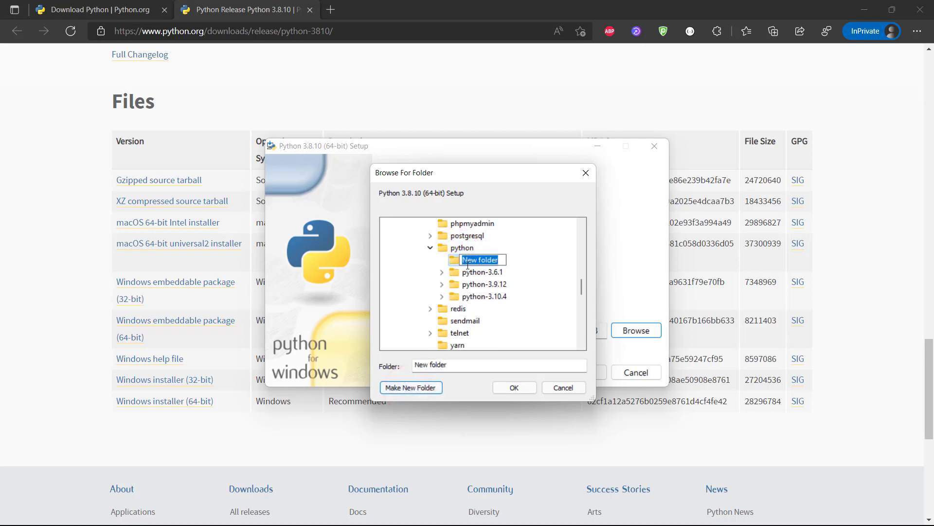
{"action": "type", "text": "python-3.8.10"}
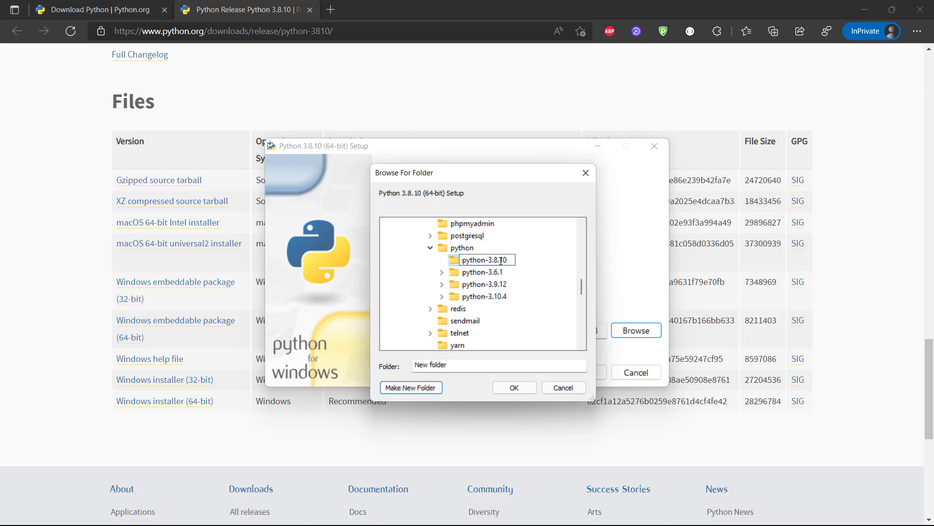
{"action": "left_click_drag", "start_coordinate": [489, 259], "coordinate": [496, 262]}
{"action": "key", "text": "Return"}
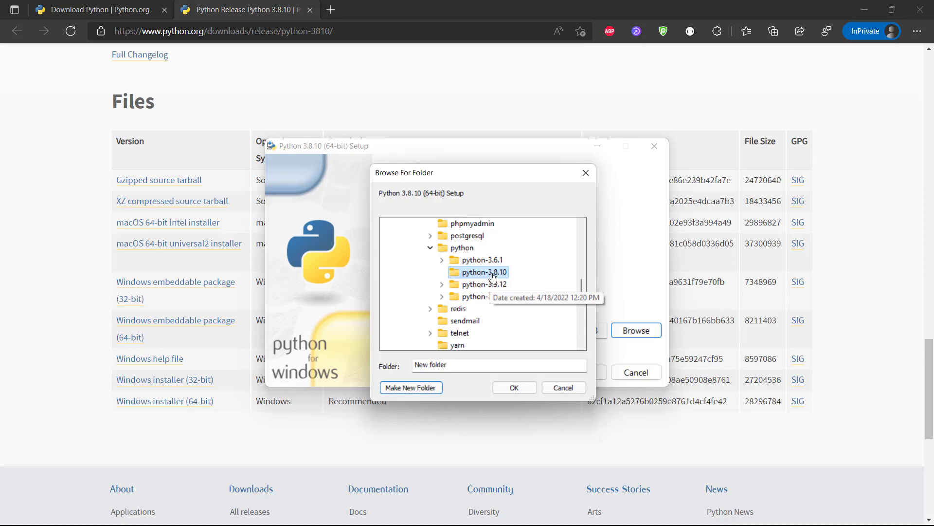
Install Python 3.8.10 into C:\laragon\bin\python\python-3.8.10 and close the setup when it finishes.
{"action": "left_click", "coordinate": [508, 386]}
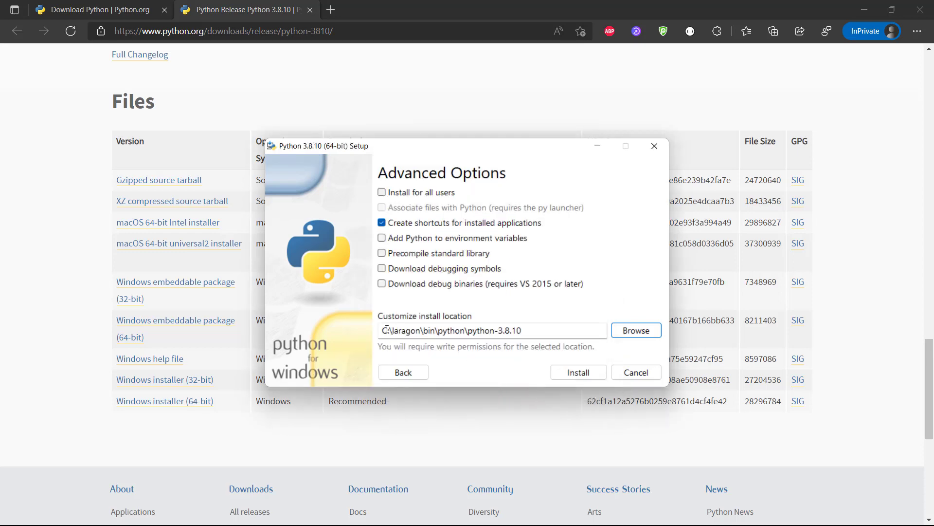
{"action": "left_click_drag", "start_coordinate": [386, 330], "coordinate": [501, 340]}
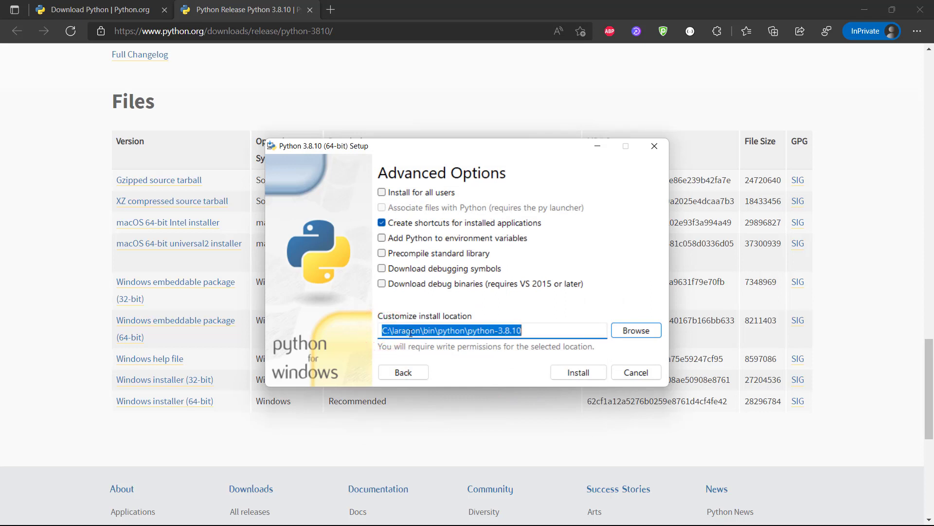
{"action": "left_click", "coordinate": [576, 371]}
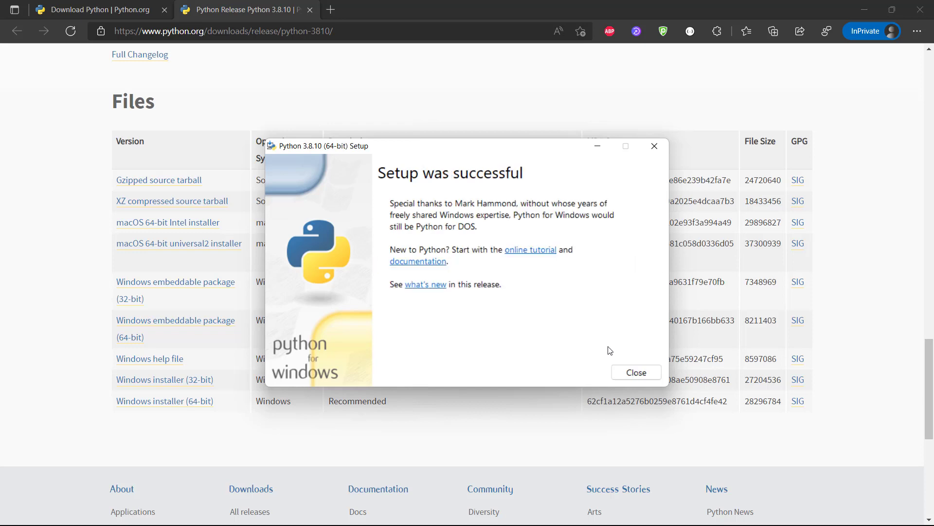
{"action": "left_click", "coordinate": [625, 378]}
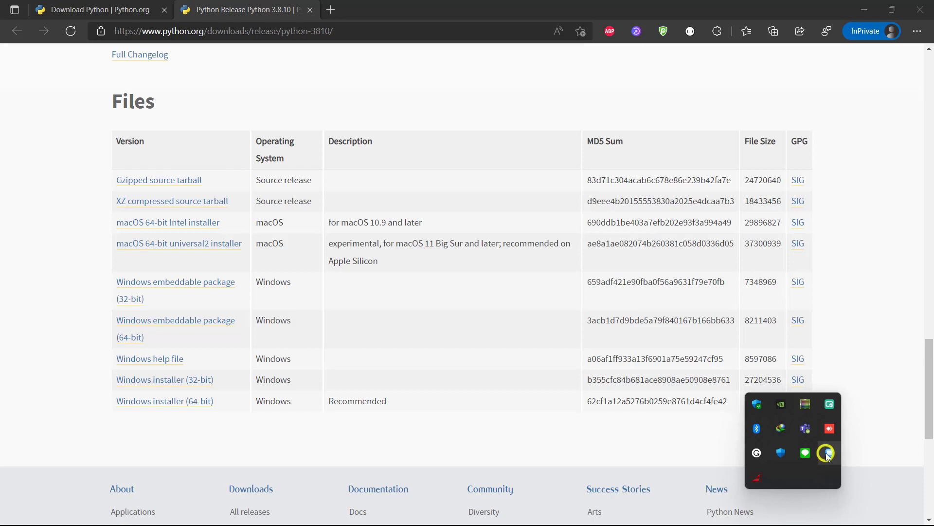
Switch Laragon's active Python version to python-3.8.10.
{"action": "right_click", "coordinate": [826, 454]}
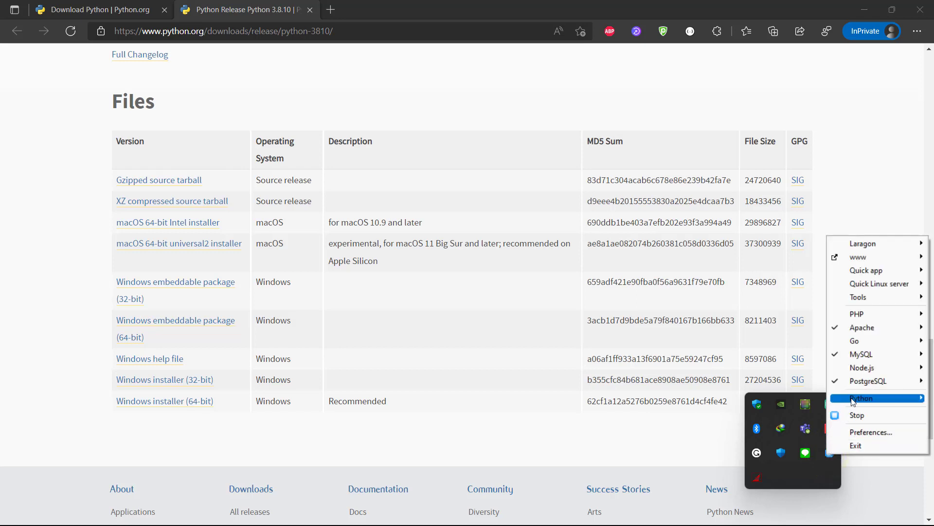
{"action": "mouse_move", "coordinate": [854, 398]}
{"action": "mouse_move", "coordinate": [779, 399]}
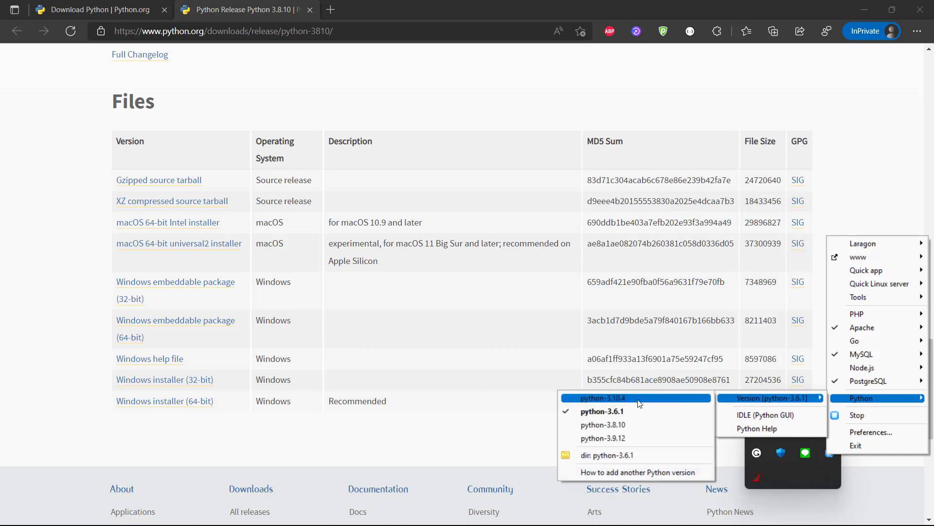
{"action": "left_click", "coordinate": [586, 426]}
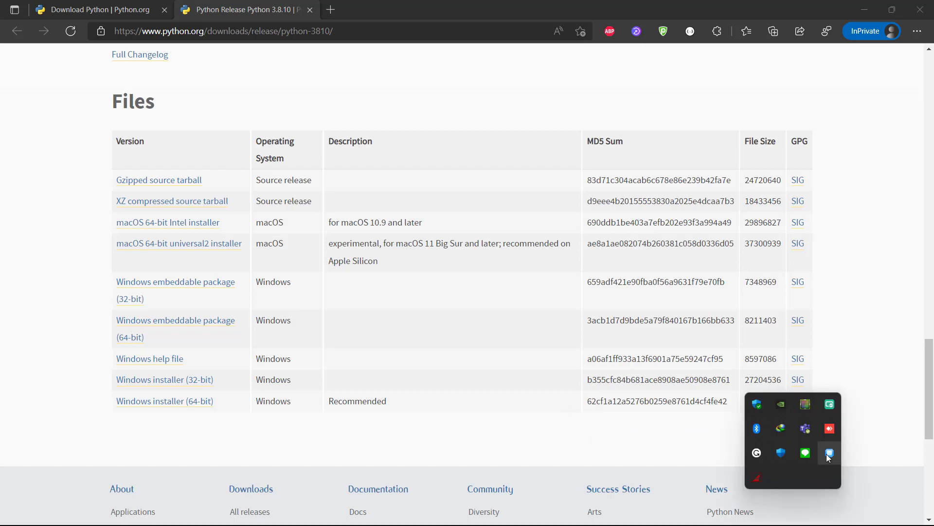
Check Laragon's selected Python version and add Laragon to the system Path.
{"action": "right_click", "coordinate": [827, 454]}
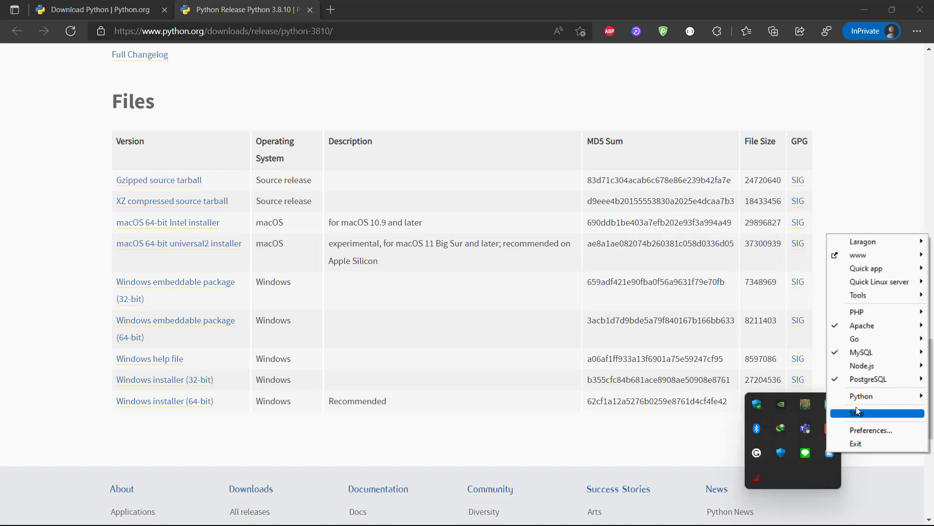
{"action": "mouse_move", "coordinate": [863, 399]}
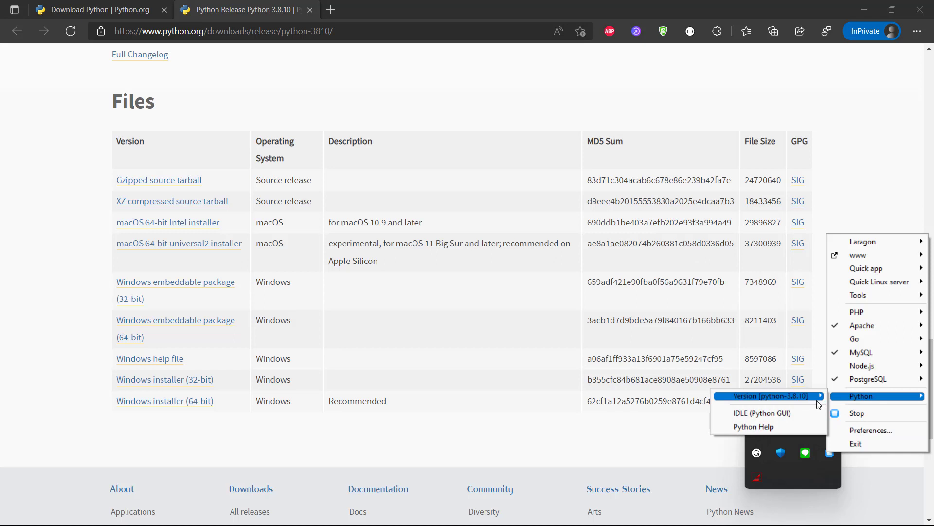
{"action": "mouse_move", "coordinate": [819, 403]}
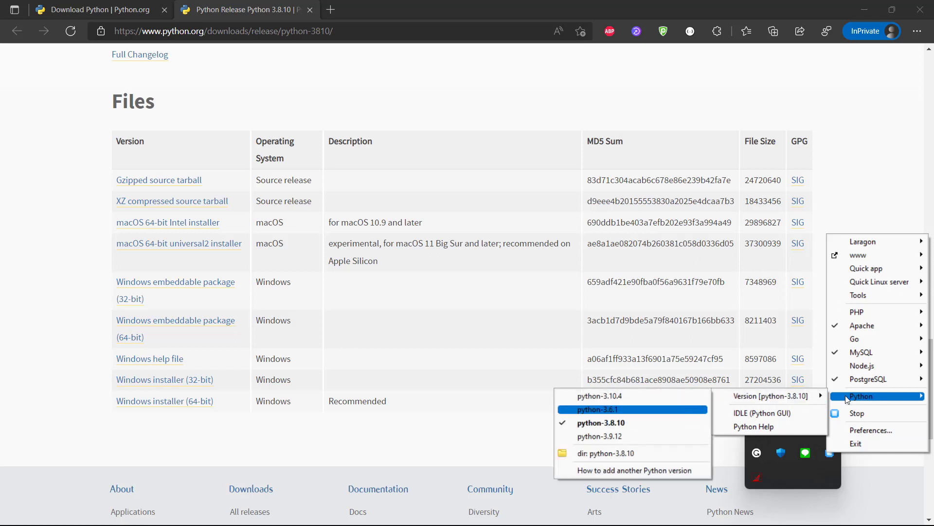
{"action": "mouse_move", "coordinate": [860, 300]}
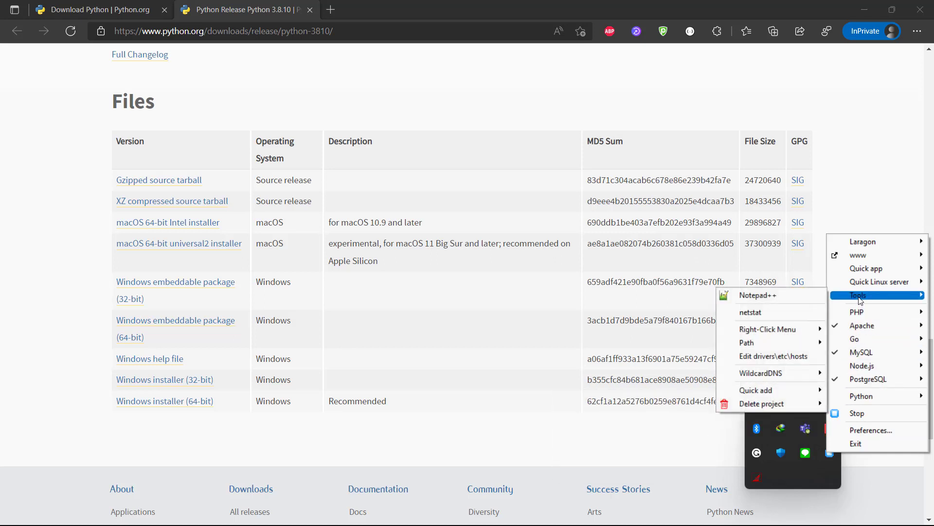
{"action": "mouse_move", "coordinate": [755, 346]}
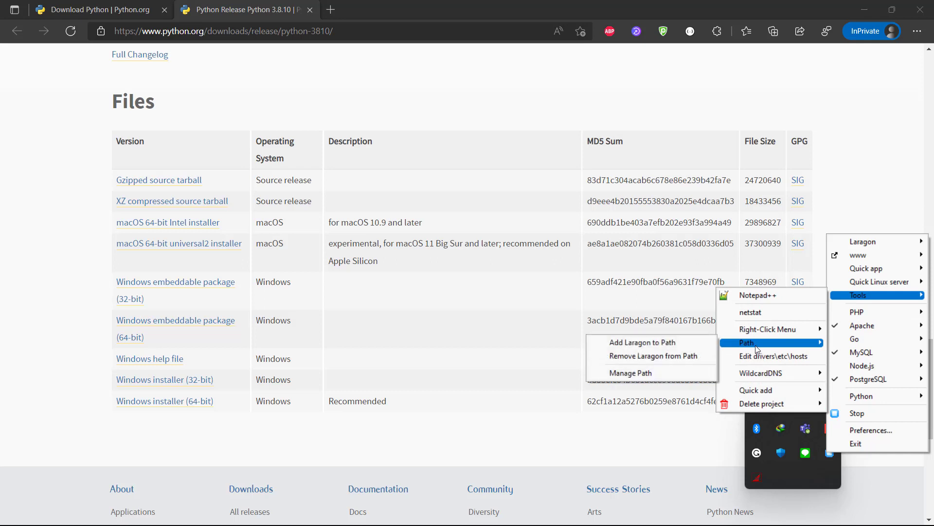
{"action": "left_click", "coordinate": [632, 345]}
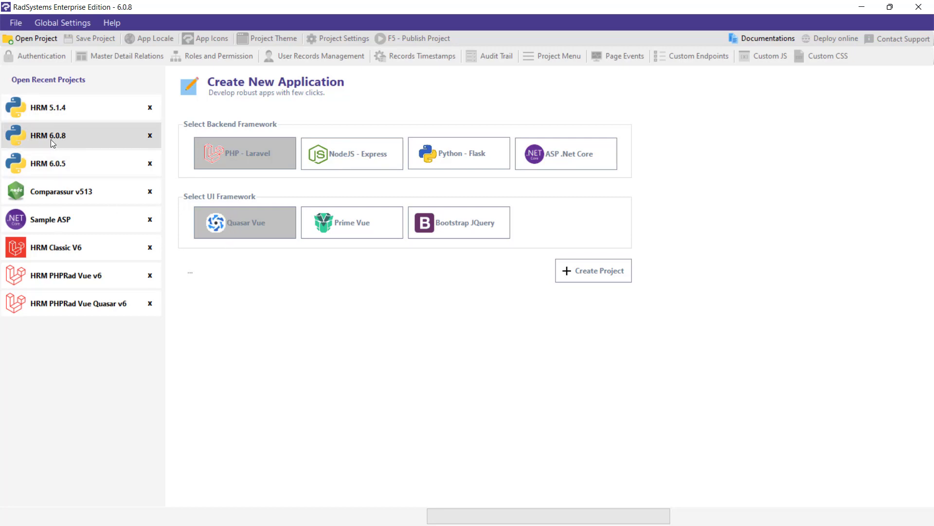
In RadSystems, open the recent project HRM 6.0.8, dismiss the dependency message and publish the project.
{"action": "left_click", "coordinate": [88, 139]}
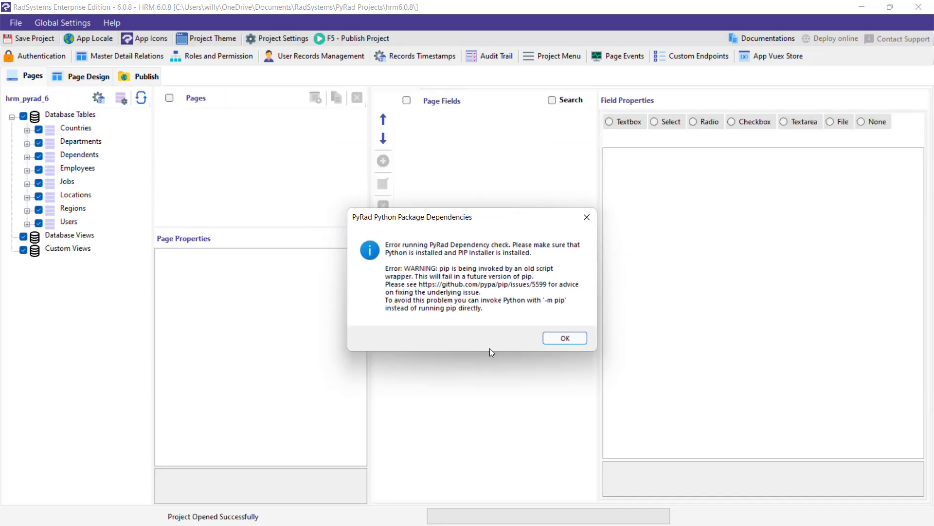
{"action": "left_click", "coordinate": [565, 339]}
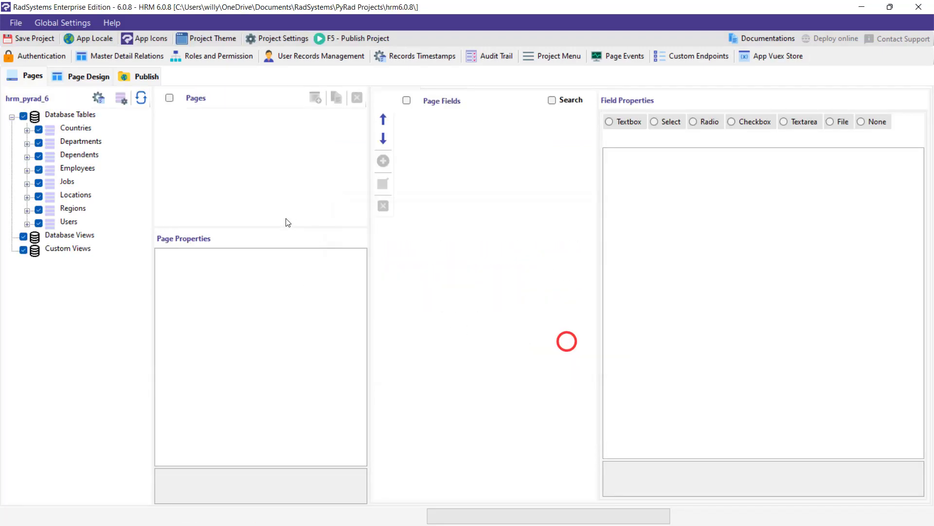
{"action": "left_click", "coordinate": [138, 77]}
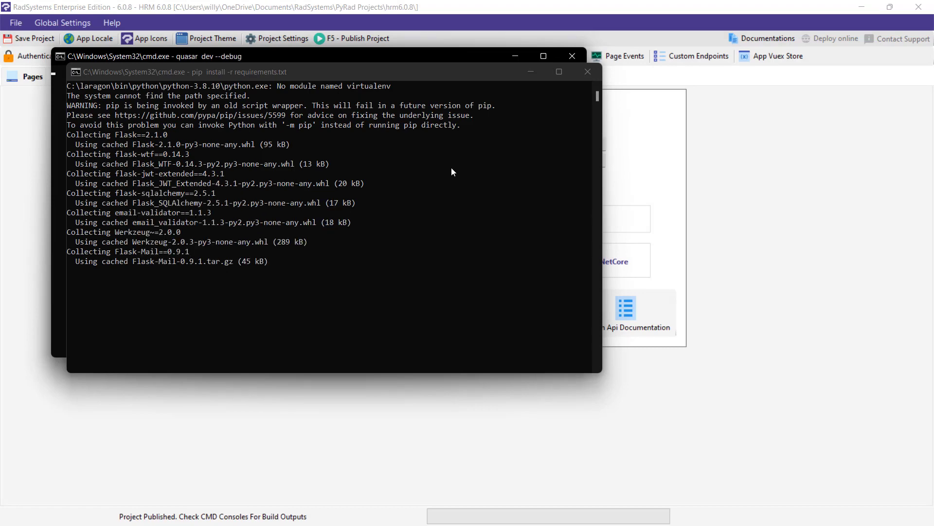
Place the Flask and Quasar build consoles side by side to check their output, then minimize both.
{"action": "left_click_drag", "start_coordinate": [337, 71], "coordinate": [505, 72]}
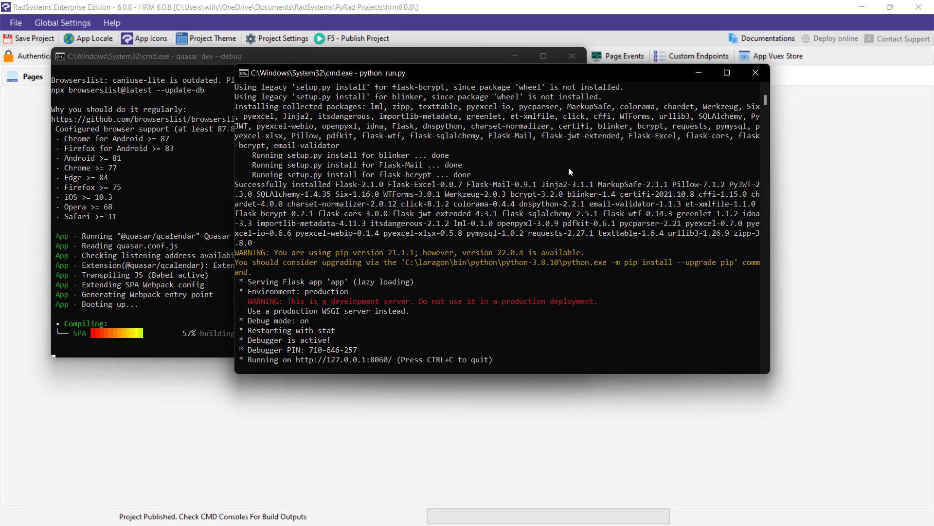
{"action": "left_click_drag", "start_coordinate": [538, 77], "coordinate": [622, 77]}
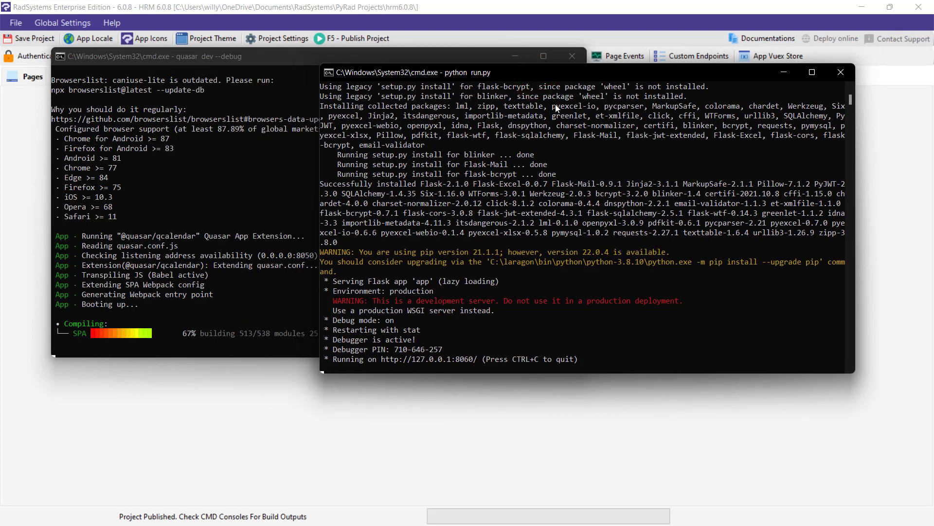
{"action": "left_click_drag", "start_coordinate": [497, 71], "coordinate": [552, 71]}
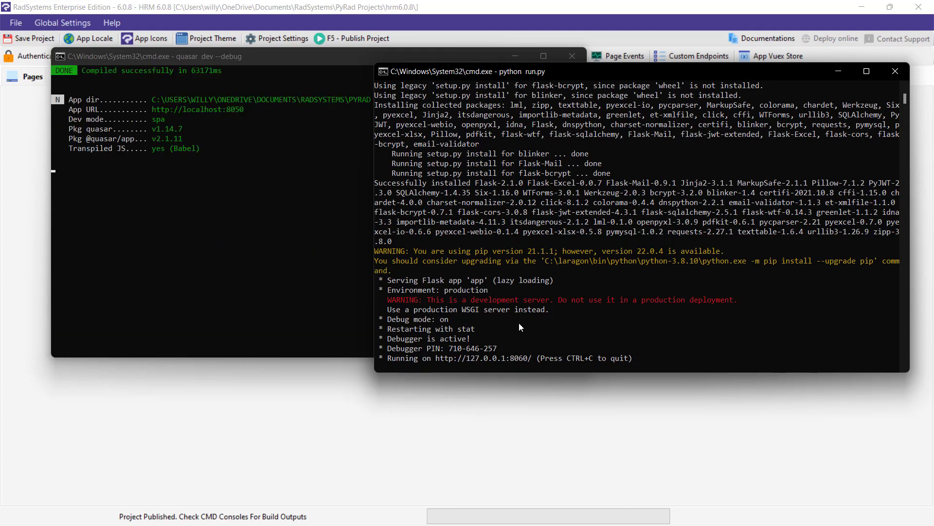
{"action": "left_click", "coordinate": [268, 205]}
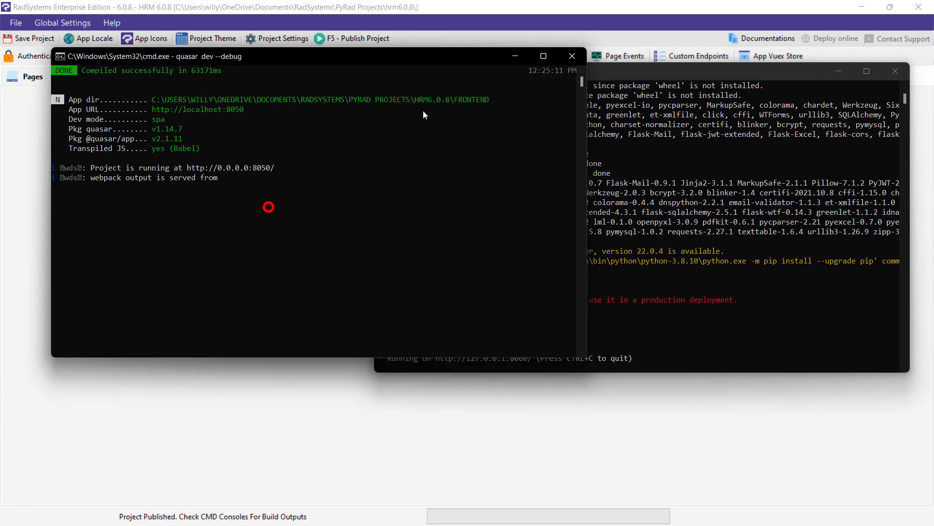
{"action": "left_click", "coordinate": [516, 56]}
{"action": "left_click", "coordinate": [838, 71]}
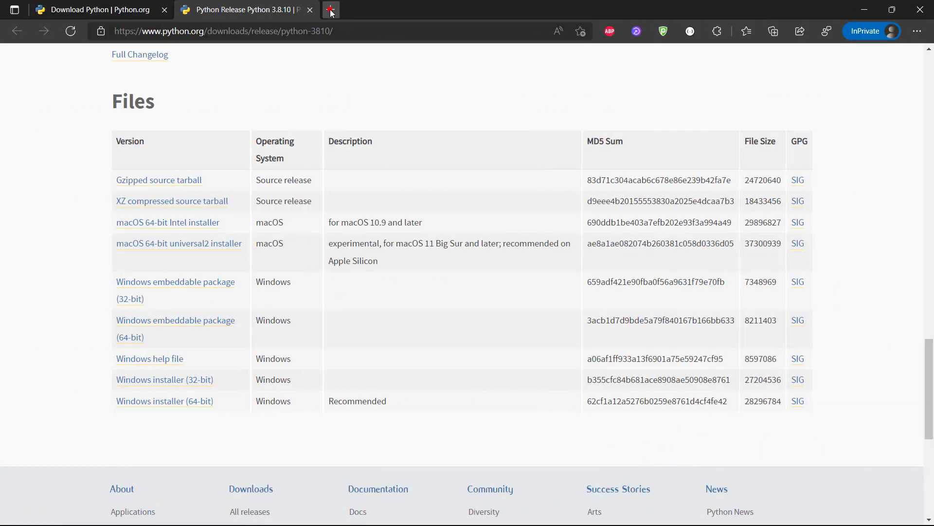
Switch to the browser and open the published app at localhost:8050 in a new tab.
{"action": "left_click", "coordinate": [331, 10]}
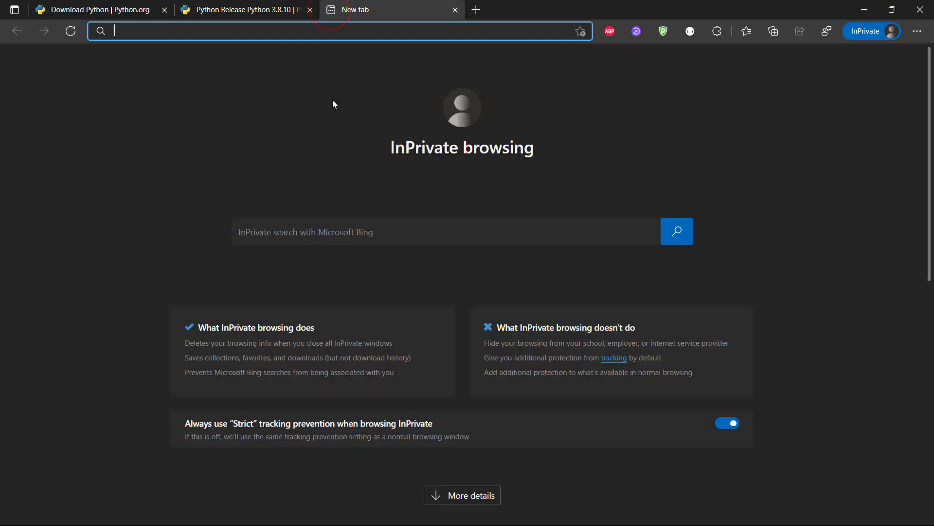
{"action": "type", "text": "lo"}
{"action": "key", "text": "Return"}
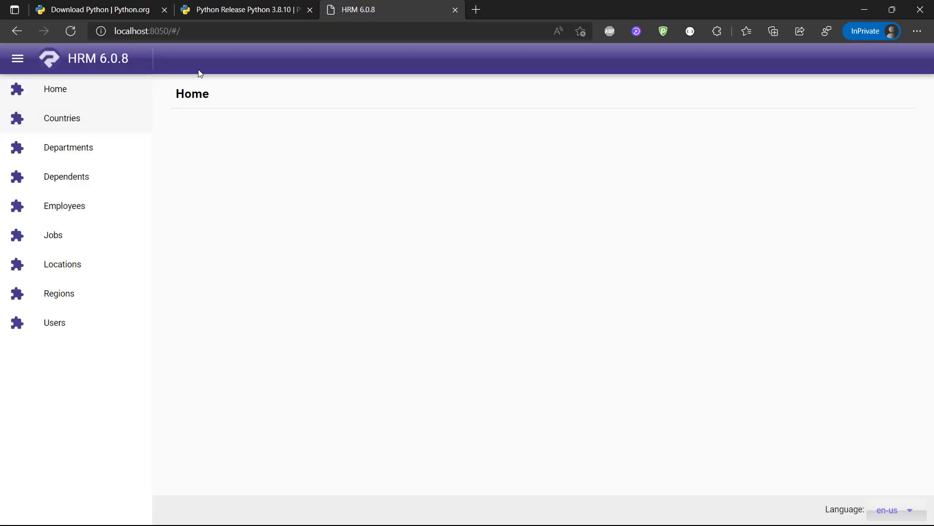
Open the Countries list and view the details of the US record.
{"action": "left_click", "coordinate": [49, 126]}
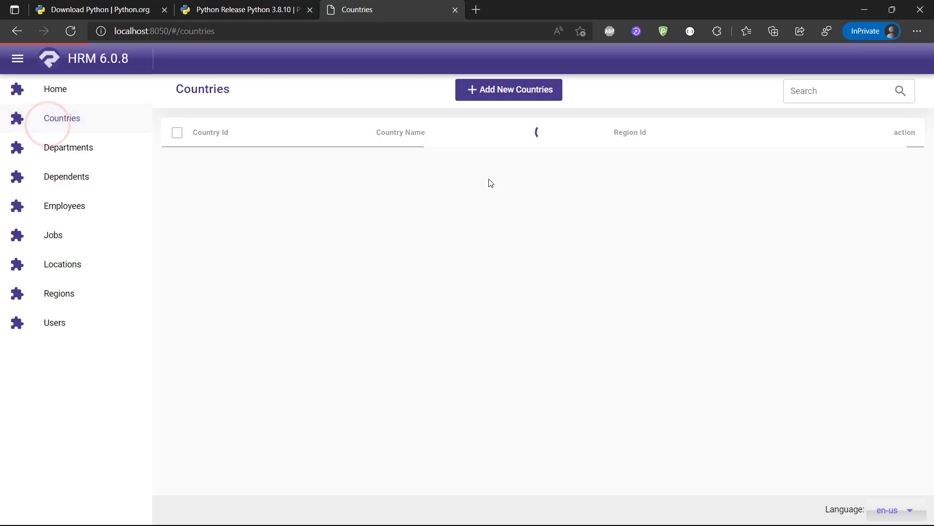
{"action": "left_click", "coordinate": [905, 159]}
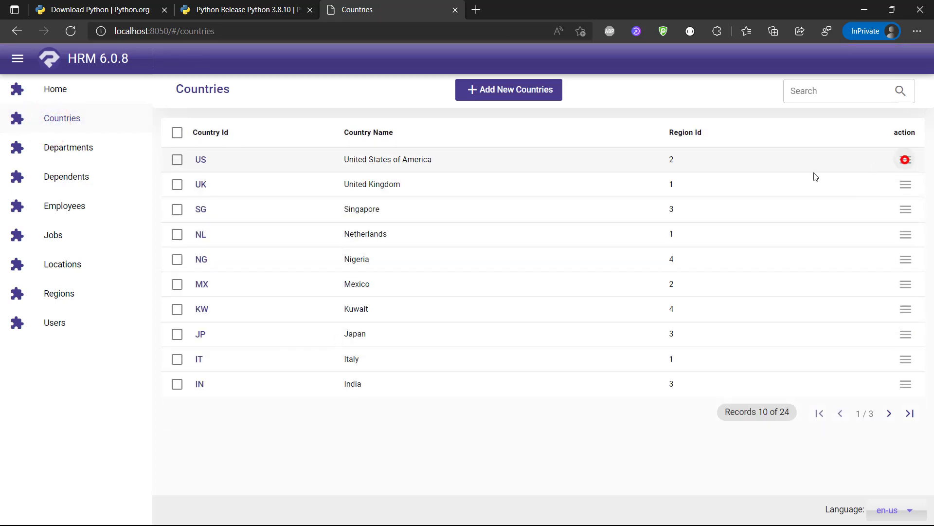
{"action": "left_click", "coordinate": [919, 144]}
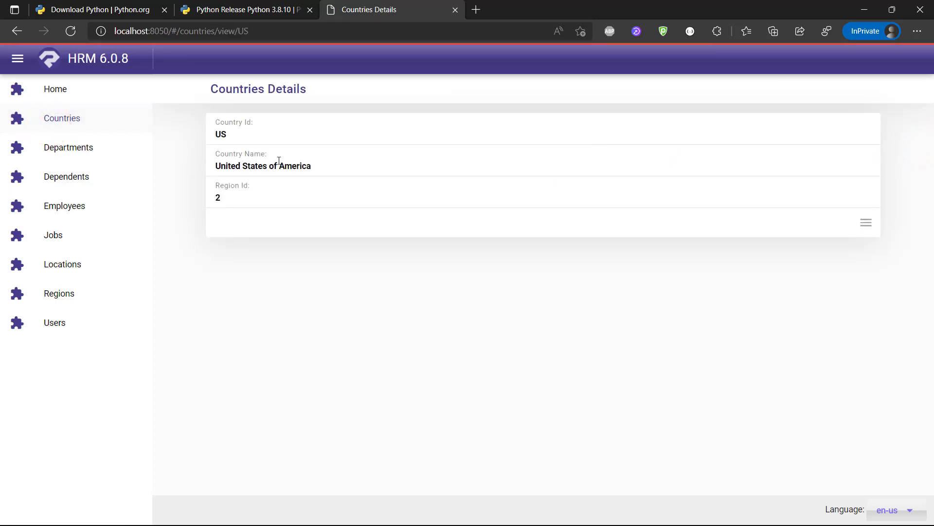
Edit the US record so its country name is "United States of Americas" and save the update.
{"action": "left_click", "coordinate": [865, 223]}
{"action": "left_click", "coordinate": [872, 205]}
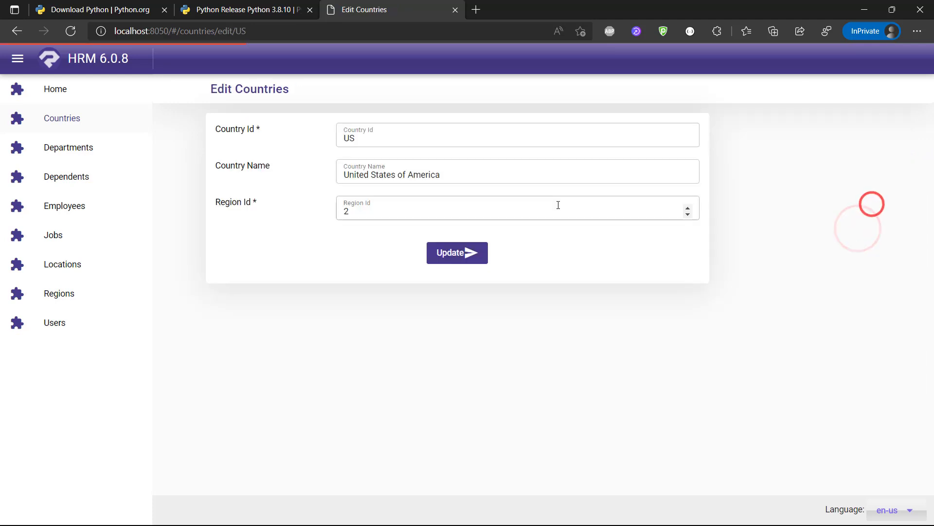
{"action": "left_click", "coordinate": [465, 170]}
{"action": "type", "text": "s"}
{"action": "left_click", "coordinate": [467, 250]}
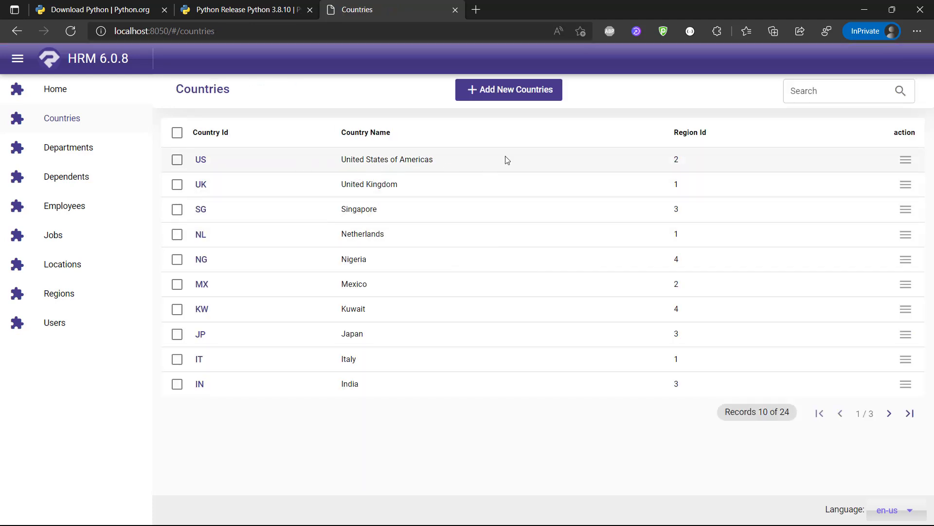
Restore the US record's country name to "United States of America" and save the update.
{"action": "left_click", "coordinate": [908, 159]}
{"action": "left_click", "coordinate": [907, 156]}
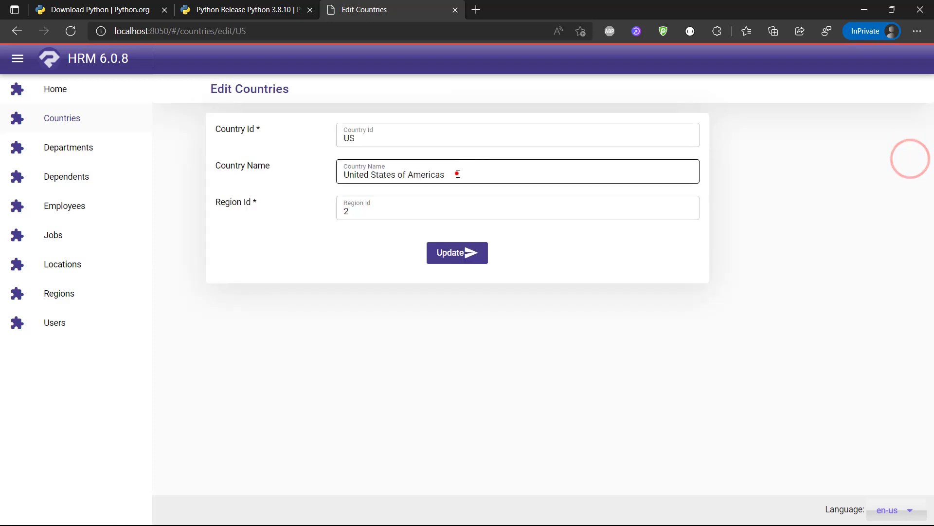
{"action": "left_click", "coordinate": [458, 174]}
{"action": "key", "text": "BackSpace"}
{"action": "left_click", "coordinate": [461, 254]}
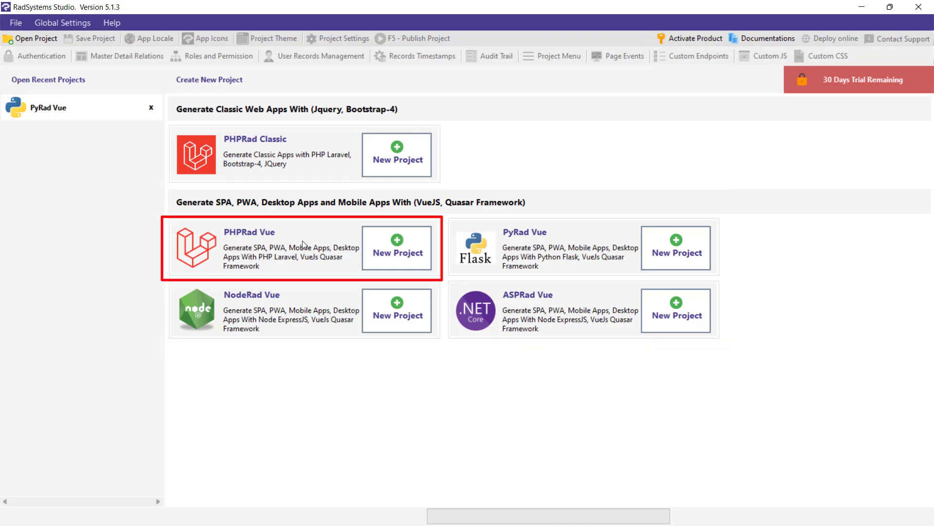
In RadSystems Studio 5.1.3, start a new PHPRad Vue project named "Desktop and Mobile(Android)" with multi-language enabled.
{"action": "left_click", "coordinate": [395, 242]}
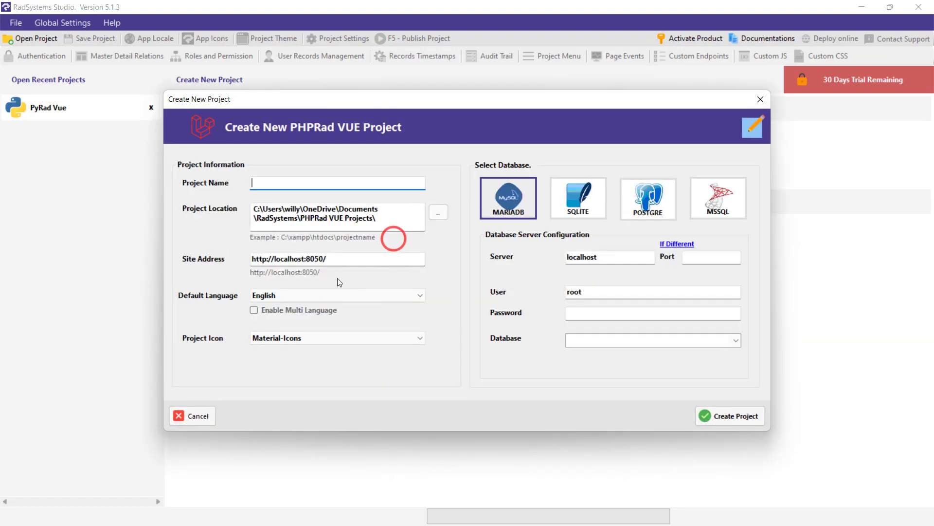
{"action": "type", "text": "Desktop and Mobile"}
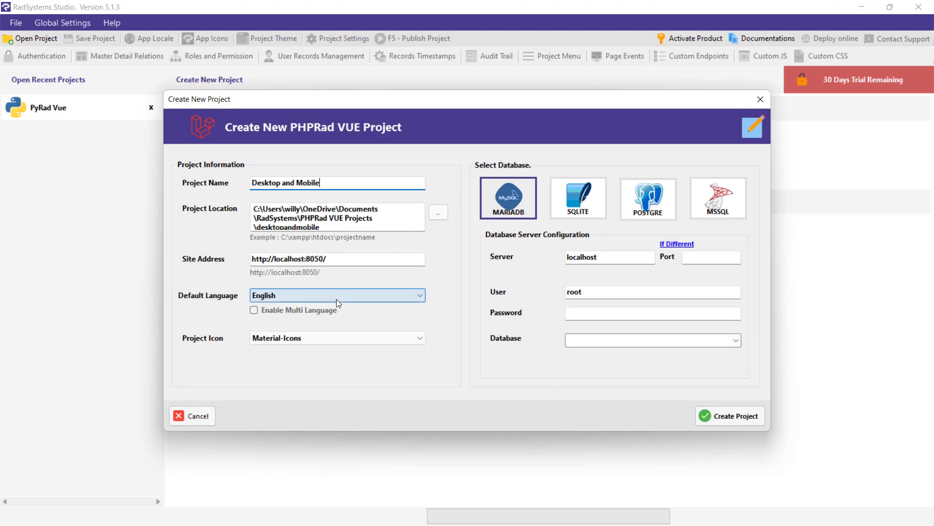
{"action": "type", "text": "()Adroid"}
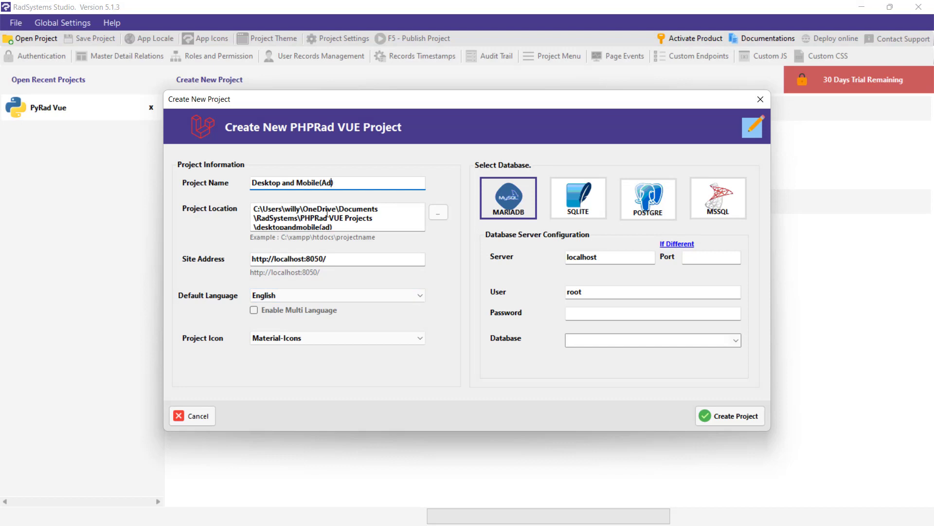
{"action": "left_click", "coordinate": [329, 182]}
{"action": "type", "text": "ndroid"}
{"action": "left_click", "coordinate": [254, 310]}
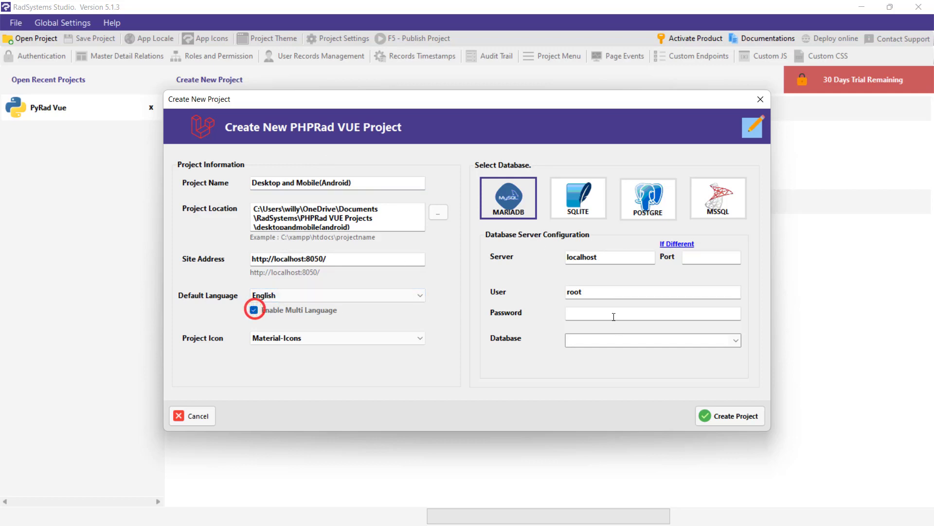
Choose bank as the MariaDB database for the new PHPRad Vue project and create the project.
{"action": "left_click", "coordinate": [735, 340]}
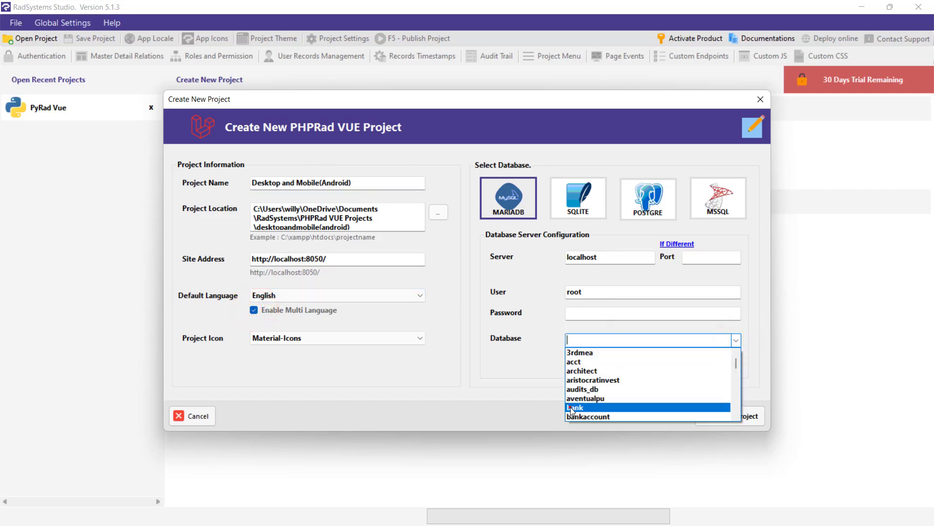
{"action": "left_click", "coordinate": [628, 407]}
{"action": "left_click", "coordinate": [712, 417]}
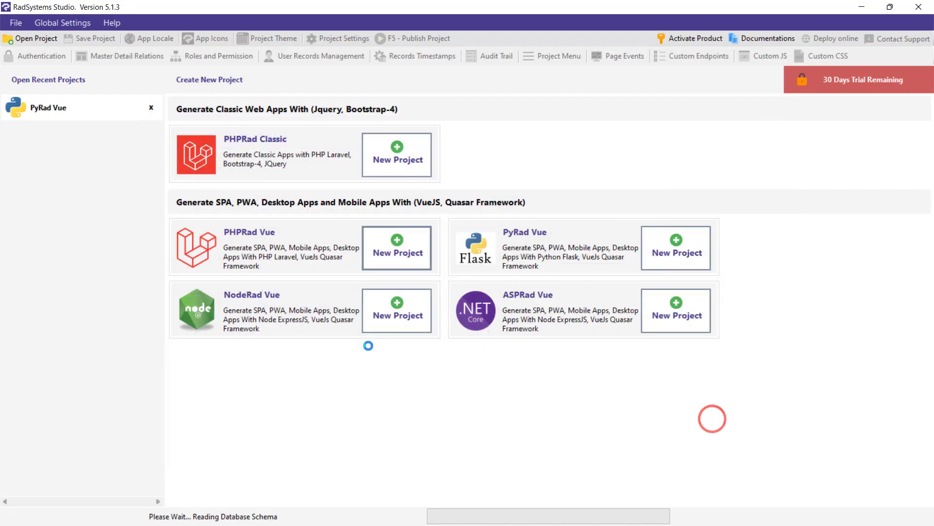
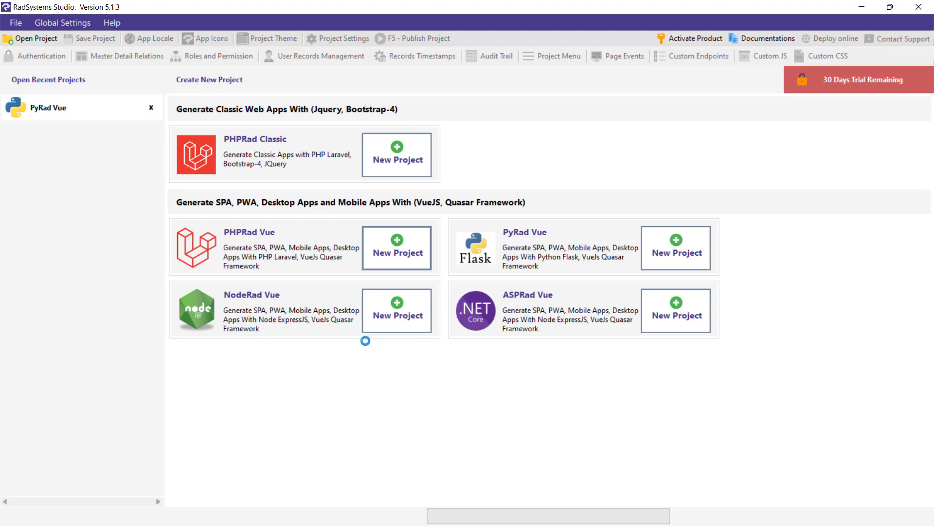
{"action": "left_click", "coordinate": [553, 308]}
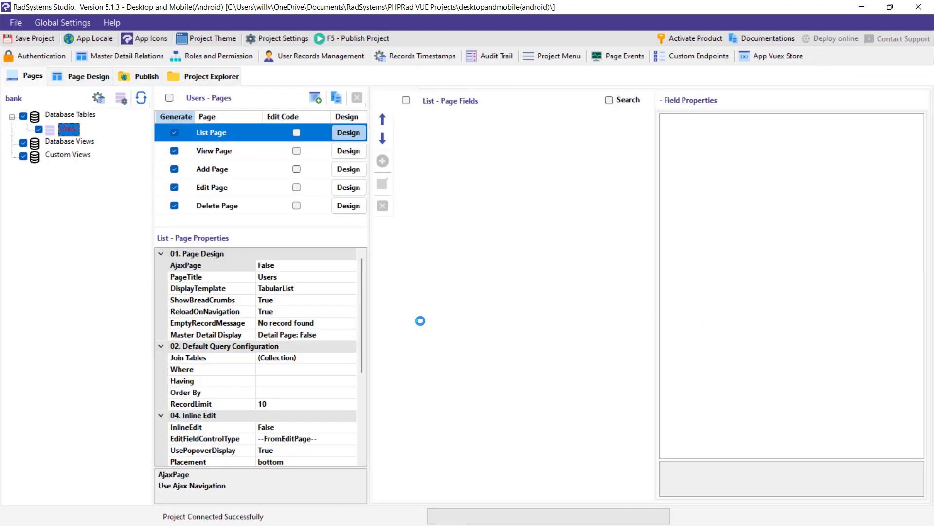
Refresh the bank database tables in the project tree and publish the project.
{"action": "left_click", "coordinate": [141, 98]}
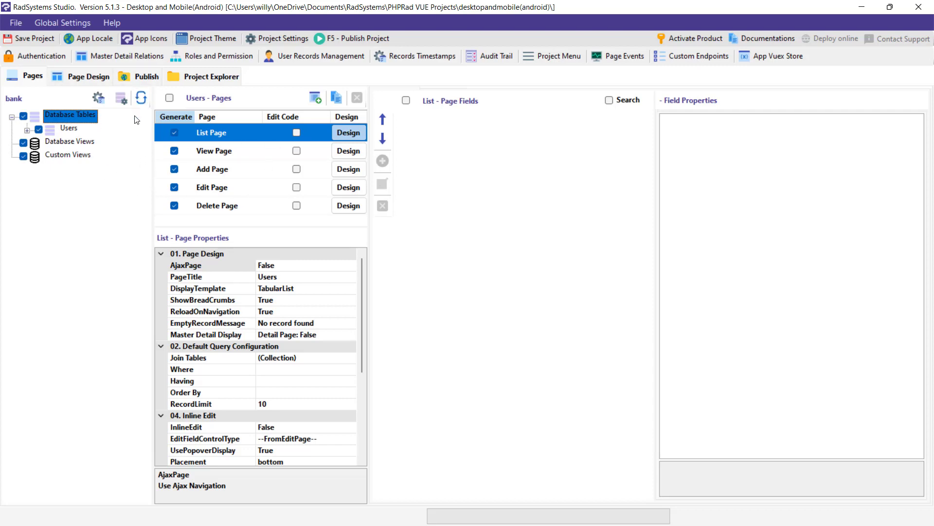
{"action": "left_click", "coordinate": [138, 77]}
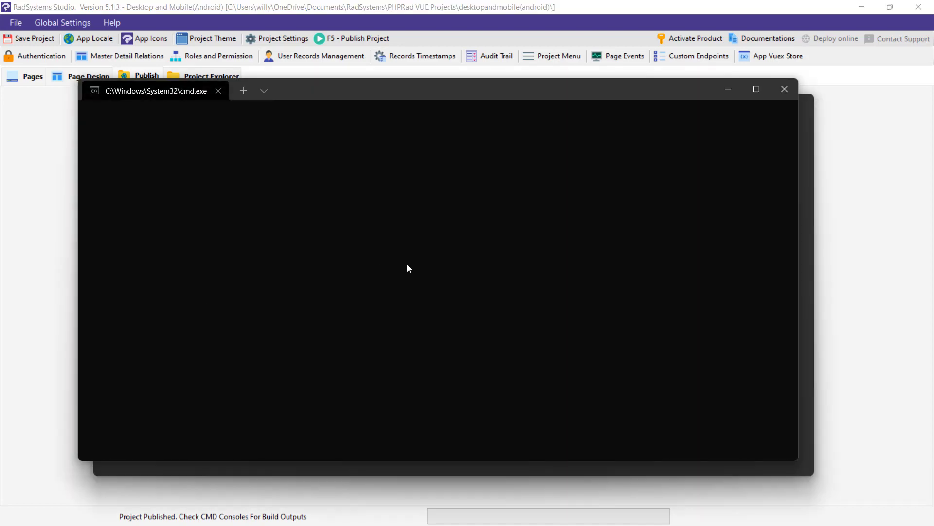
Separate the two publishing console windows to check the Laravel and Quasar output, and minimise both.
{"action": "left_click_drag", "start_coordinate": [314, 111], "coordinate": [505, 95]}
{"action": "left_click", "coordinate": [210, 159]}
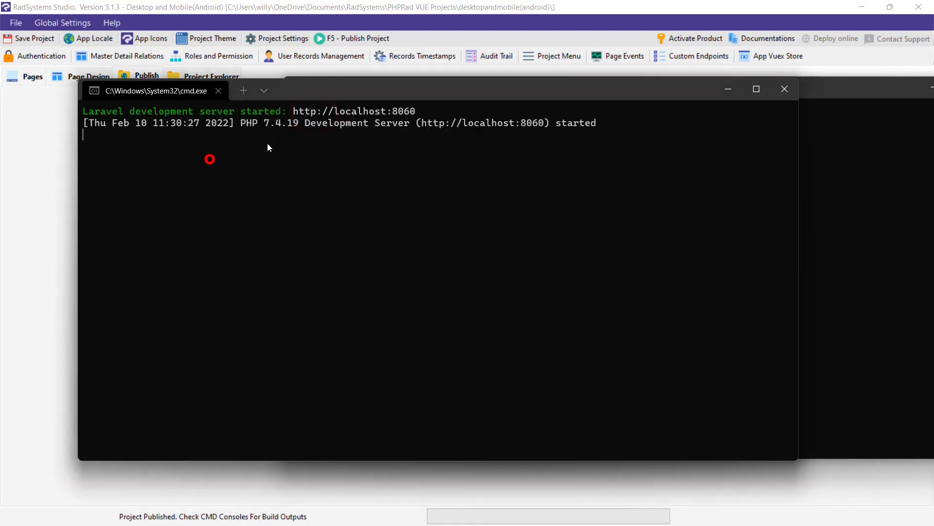
{"action": "left_click", "coordinate": [730, 85]}
{"action": "left_click_drag", "start_coordinate": [818, 98], "coordinate": [599, 79]}
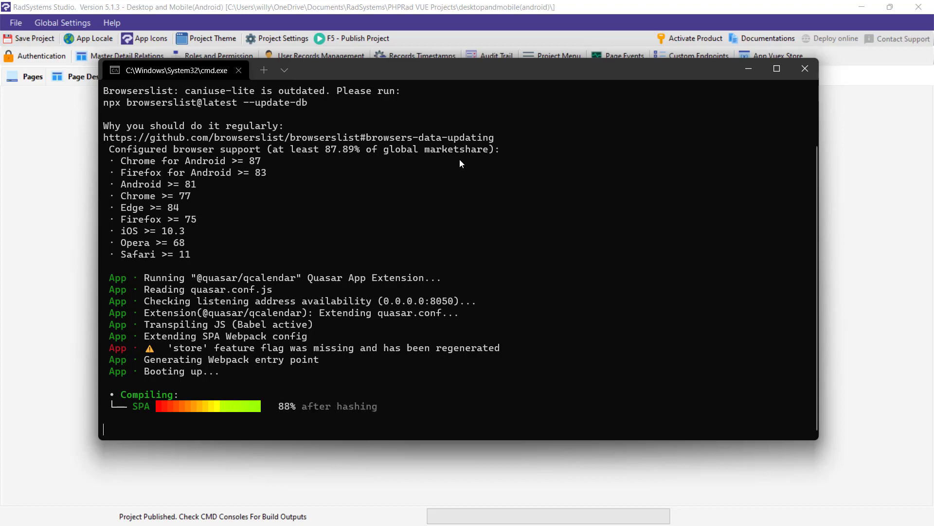
{"action": "left_click", "coordinate": [750, 69]}
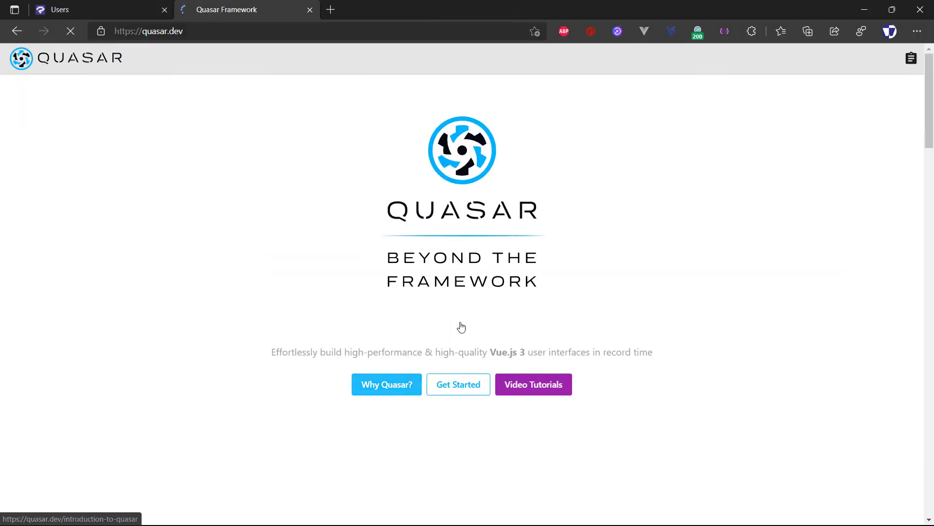
In the Quasar documentation site, search for "desktop" and open the Electron Troubleshooting and Tips page.
{"action": "left_click", "coordinate": [454, 381]}
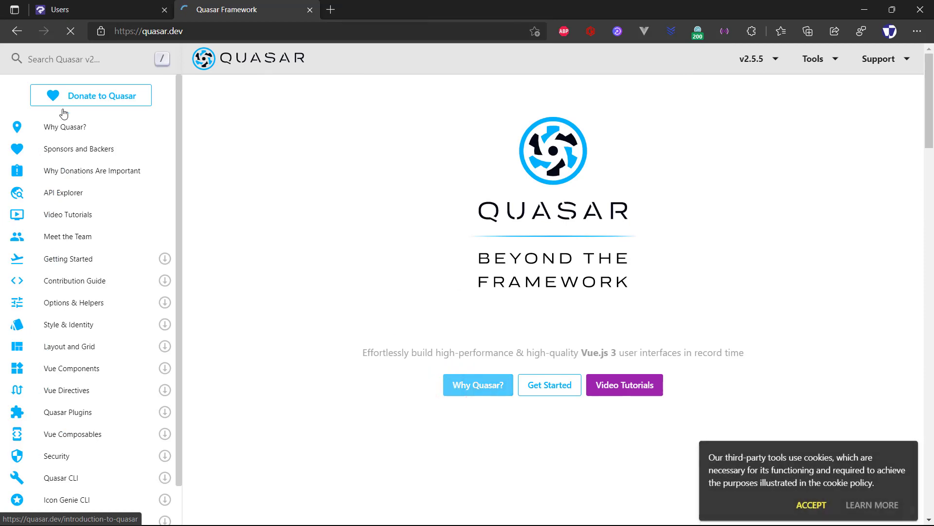
{"action": "left_click", "coordinate": [98, 59]}
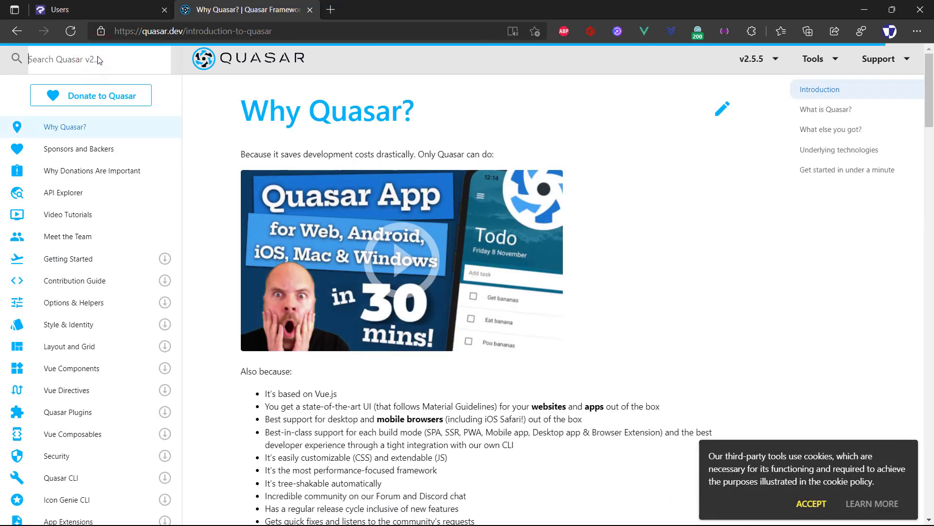
{"action": "type", "text": "d"}
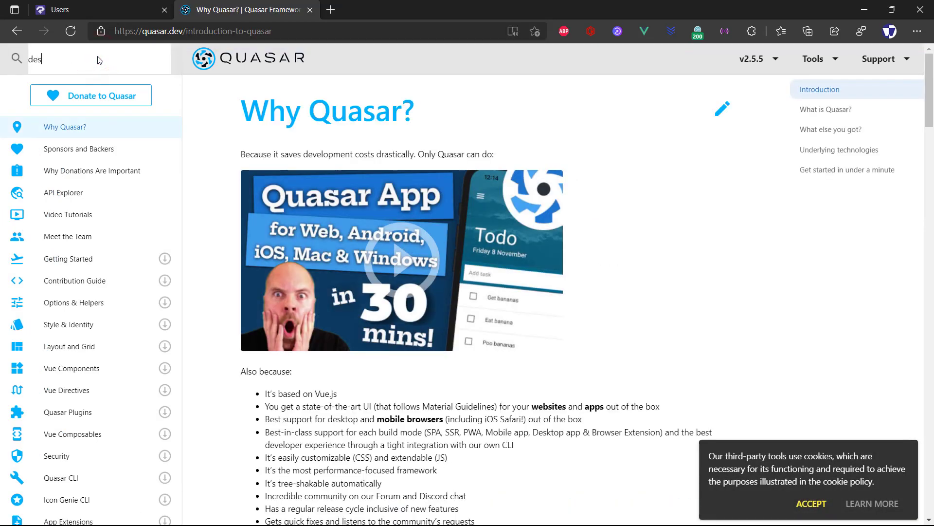
{"action": "type", "text": "es"}
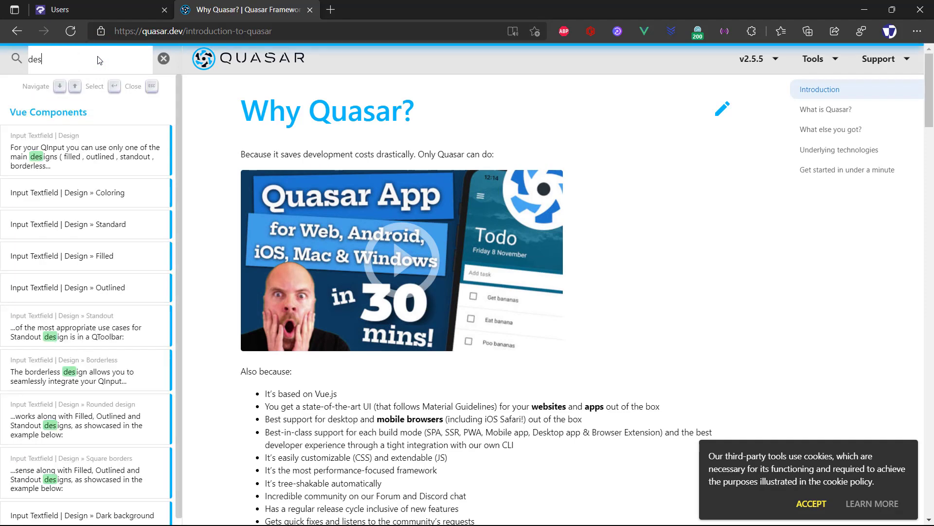
{"action": "type", "text": "ktop"}
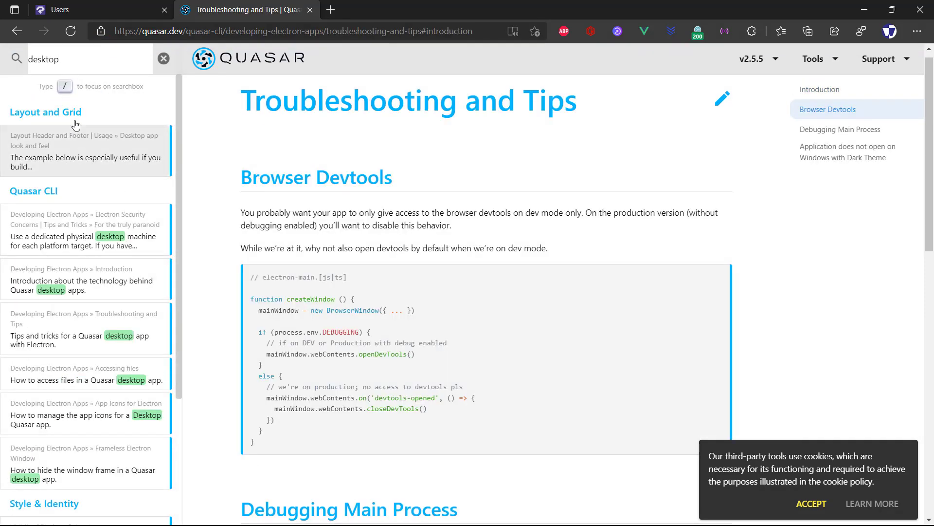
Refine the documentation search to "build desktop" and open the Electron Build Commands page.
{"action": "double_click", "coordinate": [71, 61]}
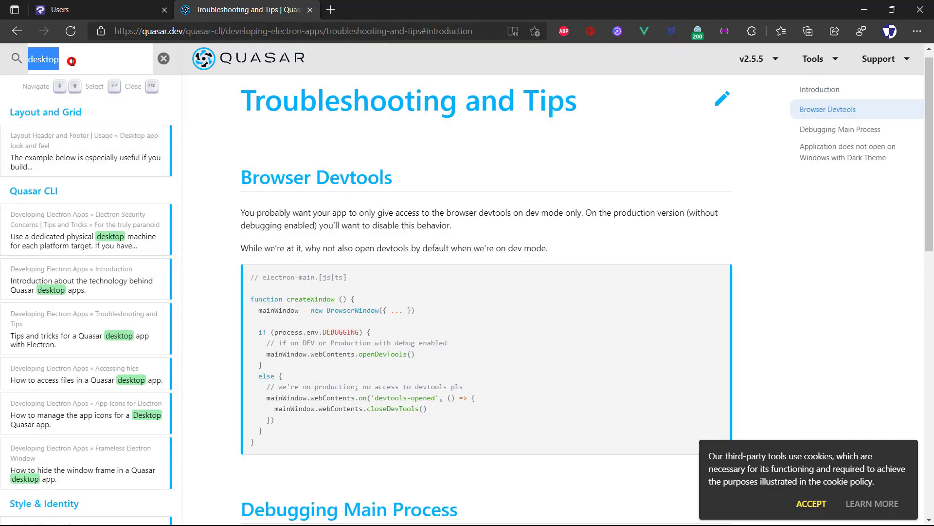
{"action": "left_click", "coordinate": [71, 62]}
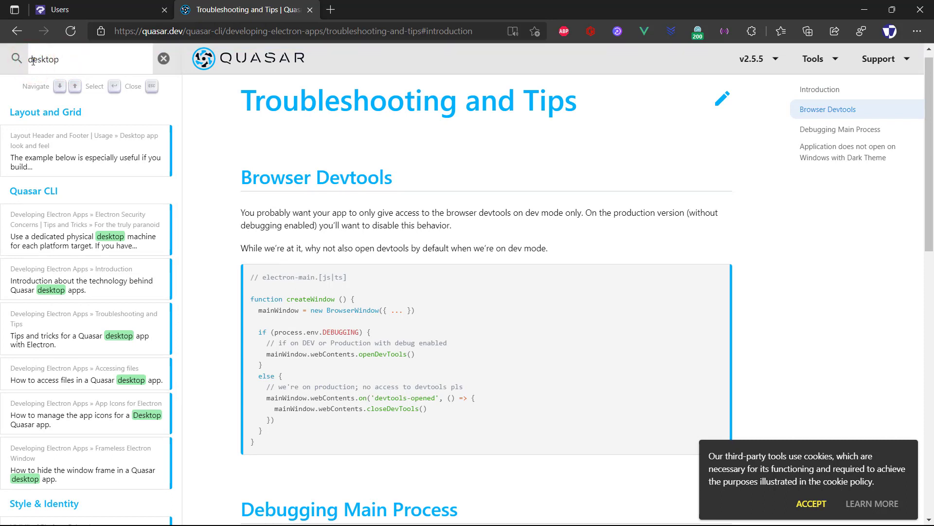
{"action": "type", "text": "build"}
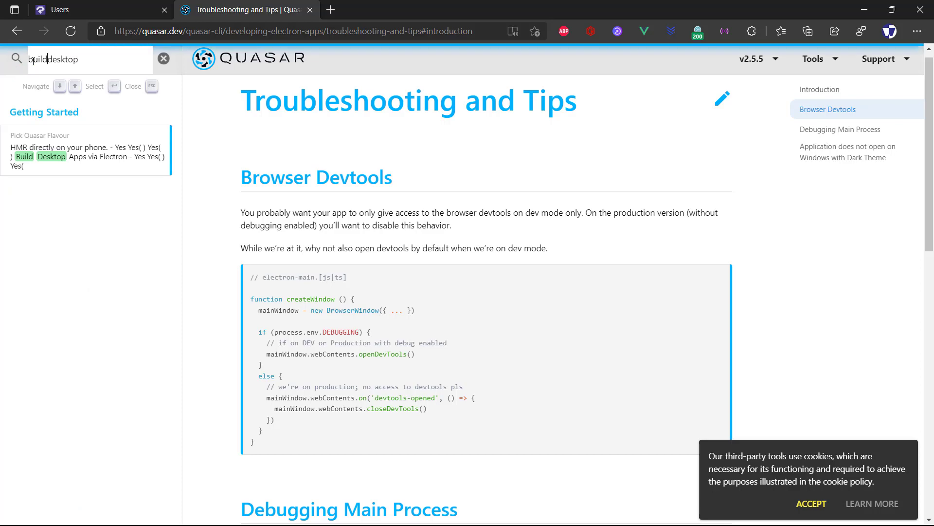
{"action": "left_click", "coordinate": [77, 151]}
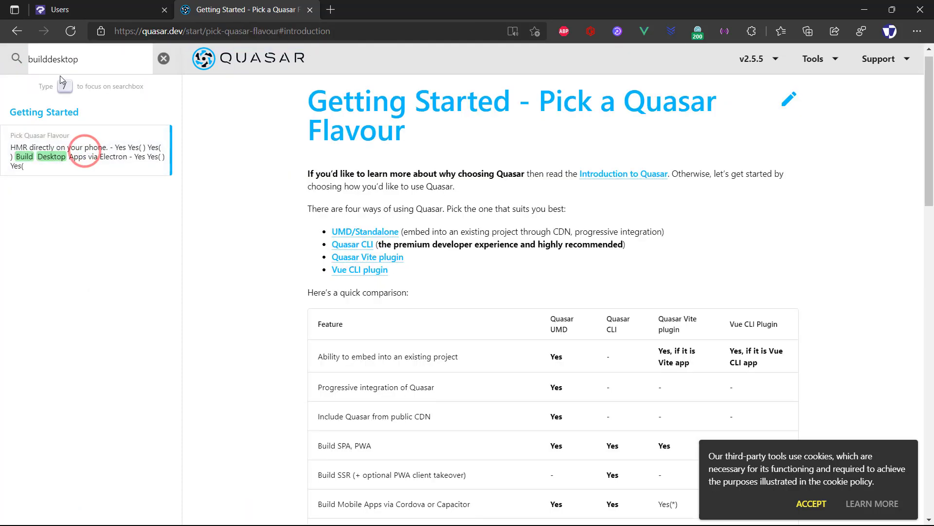
{"action": "double_click", "coordinate": [49, 61]}
{"action": "left_click", "coordinate": [48, 59]}
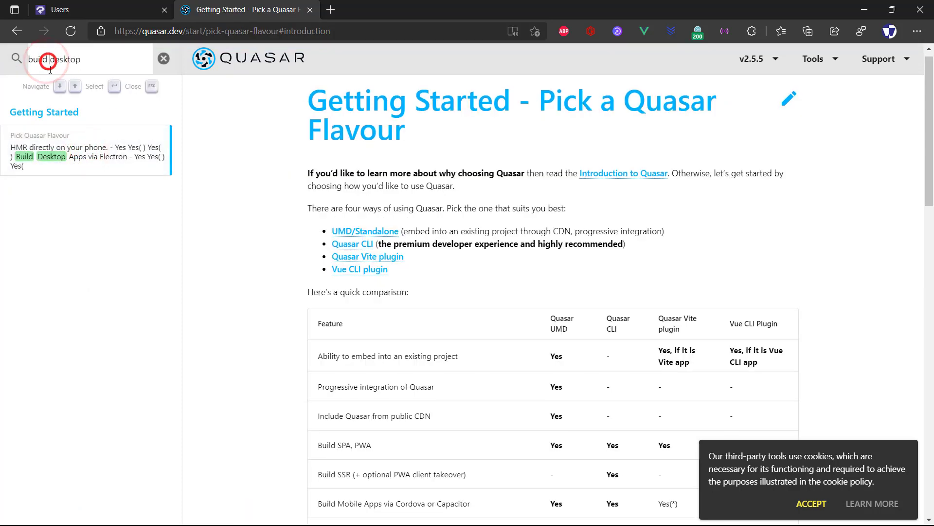
{"action": "left_click", "coordinate": [75, 157]}
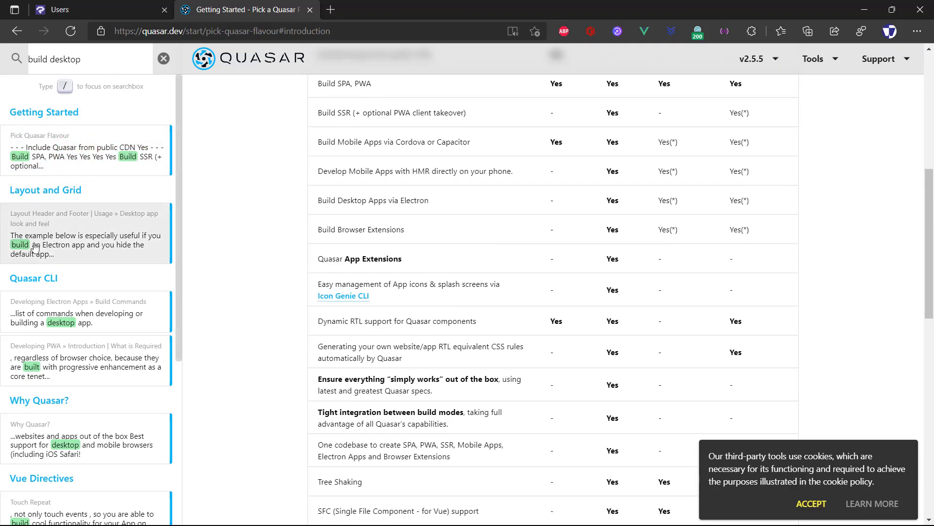
{"action": "left_click", "coordinate": [109, 328]}
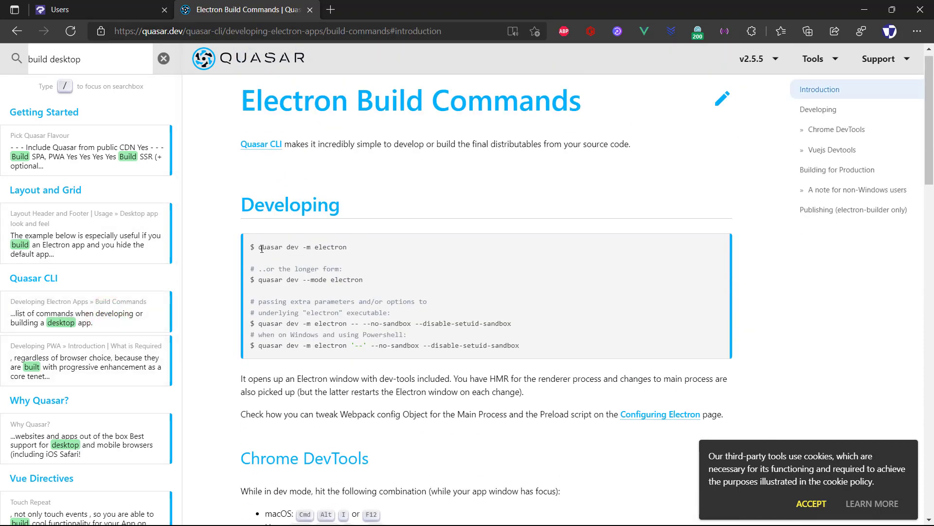
Copy the command "quasar dev -m electron" from the Developing section and run it in a console in the project's frontend folder.
{"action": "left_click_drag", "start_coordinate": [257, 250], "coordinate": [346, 248]}
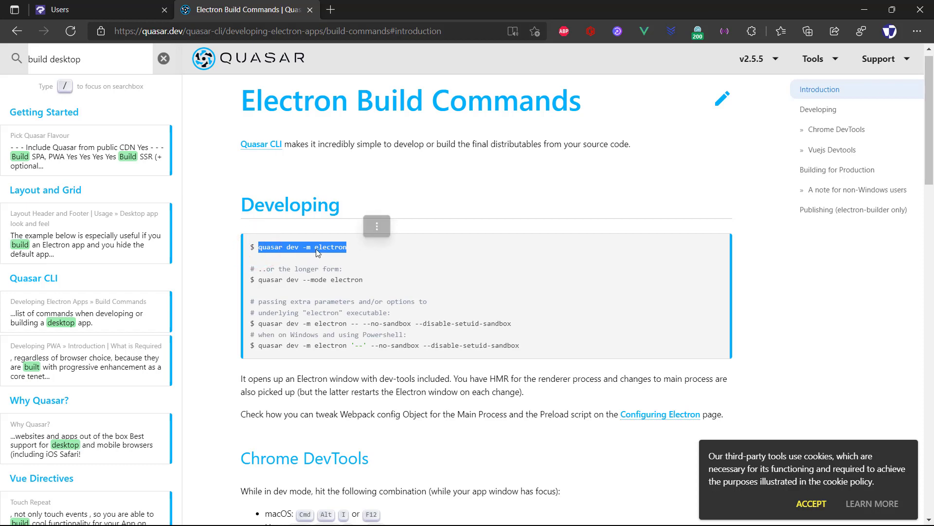
{"action": "right_click", "coordinate": [298, 248]}
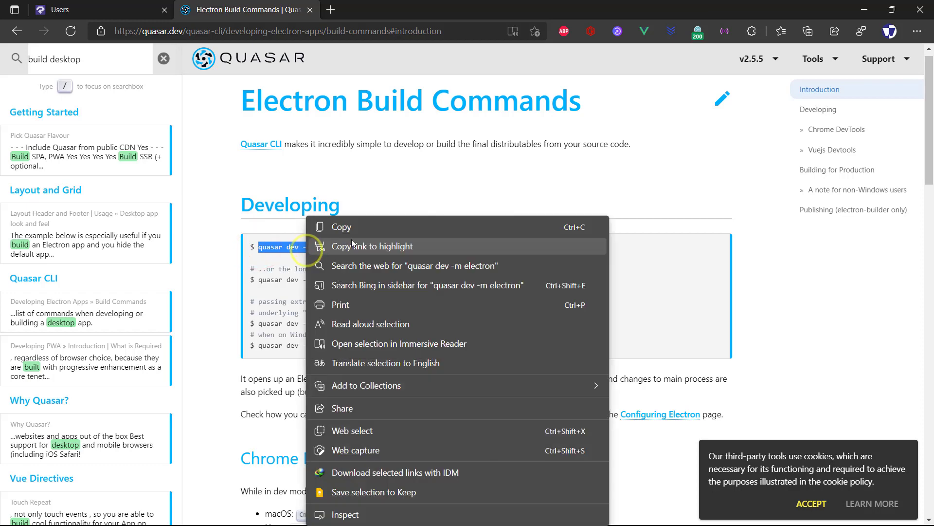
{"action": "left_click", "coordinate": [357, 233]}
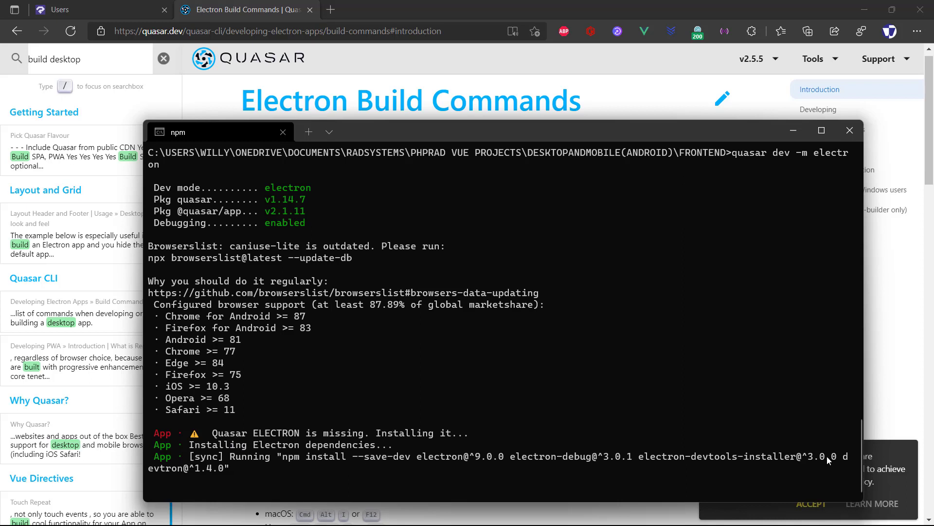
{"action": "left_click_drag", "start_coordinate": [213, 433], "coordinate": [480, 430]}
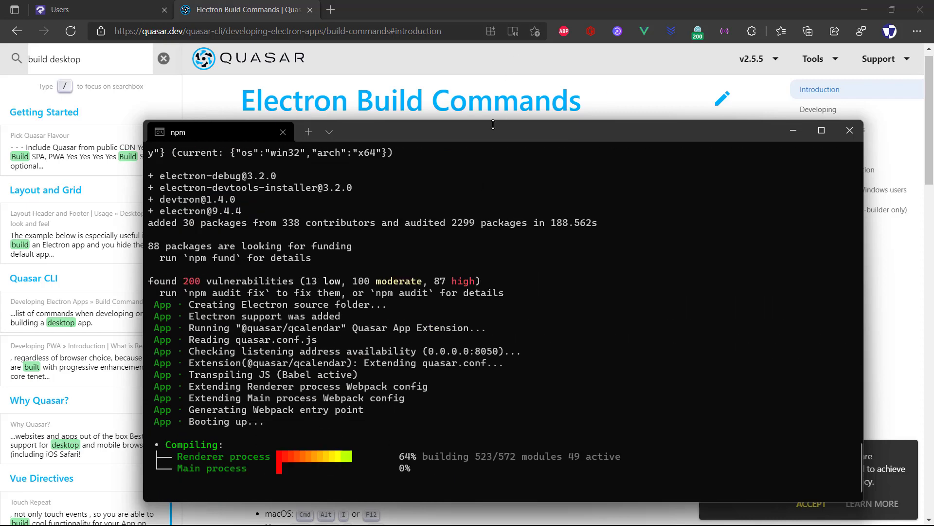
Move the npm console higher and look through the Electron Build Commands page while the app compiles.
{"action": "left_click_drag", "start_coordinate": [490, 136], "coordinate": [507, 31]}
{"action": "scroll", "coordinate": [366, 464], "scroll_direction": "up", "scroll_amount": 1}
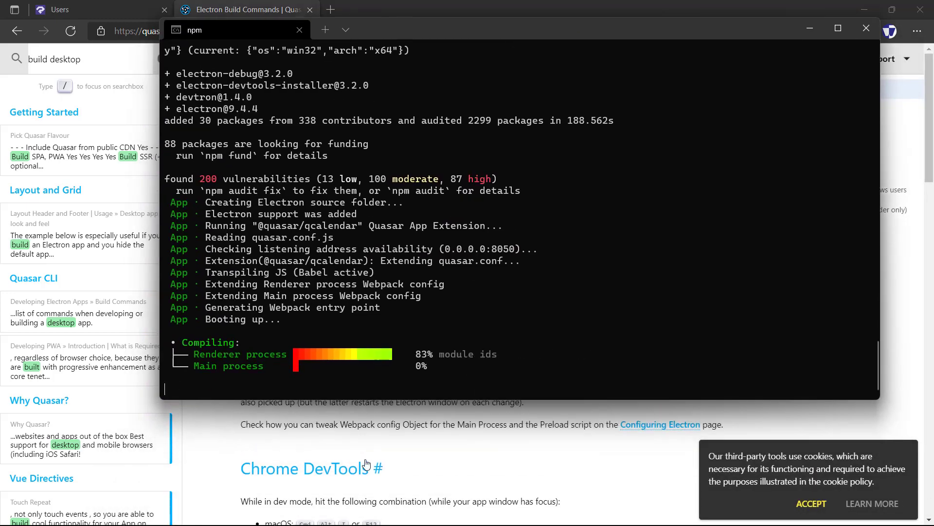
{"action": "scroll", "coordinate": [367, 464], "scroll_direction": "down", "scroll_amount": 4}
{"action": "scroll", "coordinate": [366, 464], "scroll_direction": "up", "scroll_amount": 2}
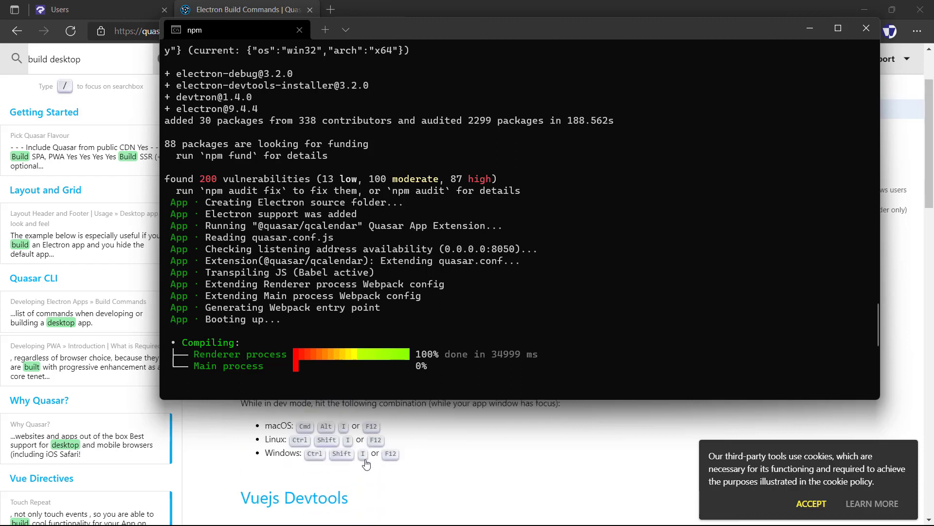
{"action": "scroll", "coordinate": [367, 464], "scroll_direction": "down", "scroll_amount": 3}
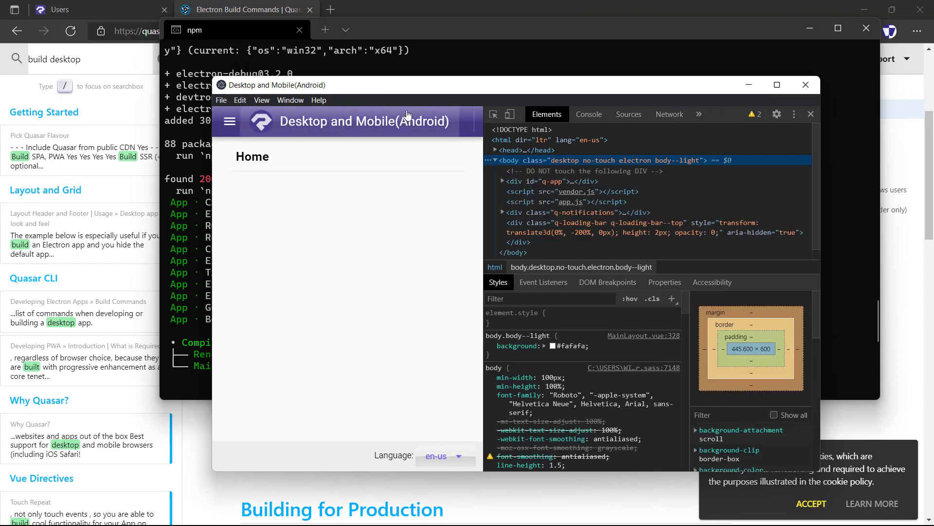
Open the Users page in the launched Desktop and Mobile(Android) app and reposition its window.
{"action": "left_click", "coordinate": [231, 124]}
{"action": "left_click", "coordinate": [431, 159]}
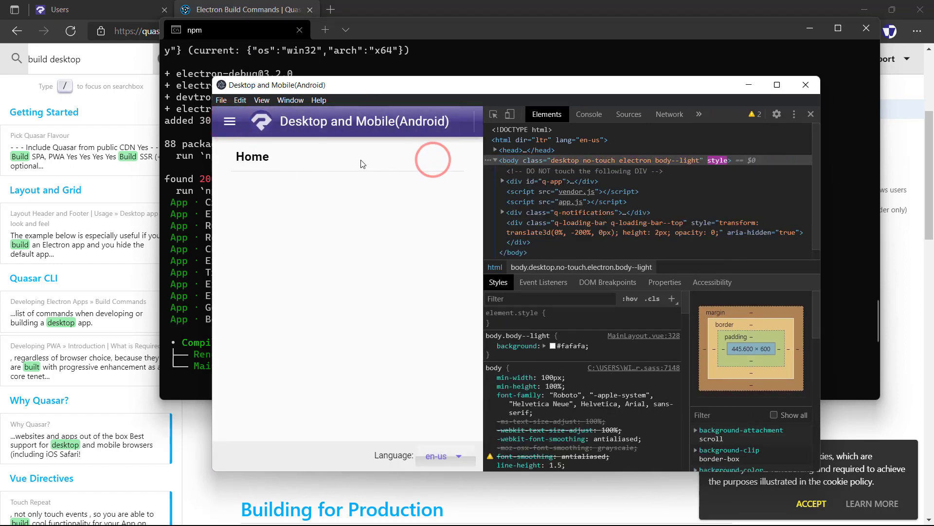
{"action": "left_click", "coordinate": [231, 125]}
{"action": "left_click", "coordinate": [271, 152]}
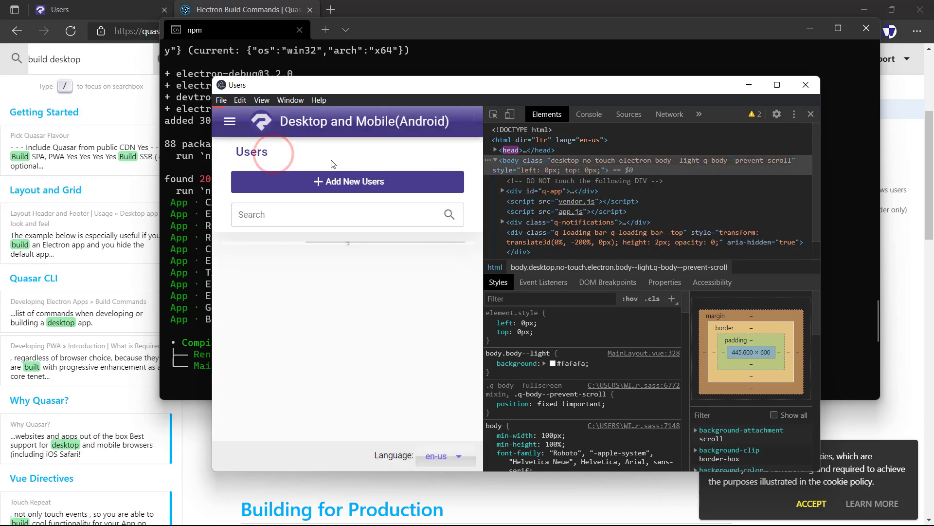
{"action": "left_click_drag", "start_coordinate": [544, 87], "coordinate": [521, 60]}
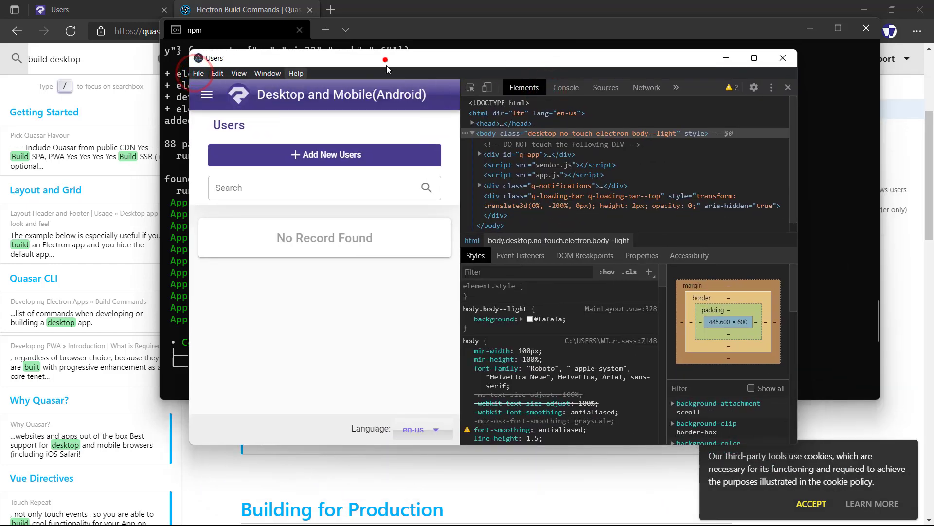
{"action": "left_click_drag", "start_coordinate": [385, 61], "coordinate": [364, 222]}
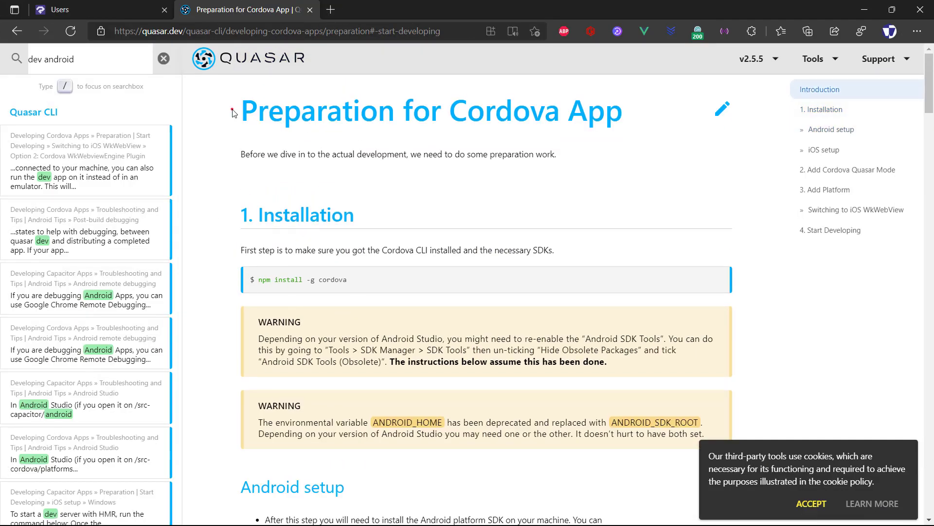
On the Preparation for Cordova App page, highlight the title and the "-g cordova" part of the install command.
{"action": "left_click_drag", "start_coordinate": [233, 109], "coordinate": [582, 109]}
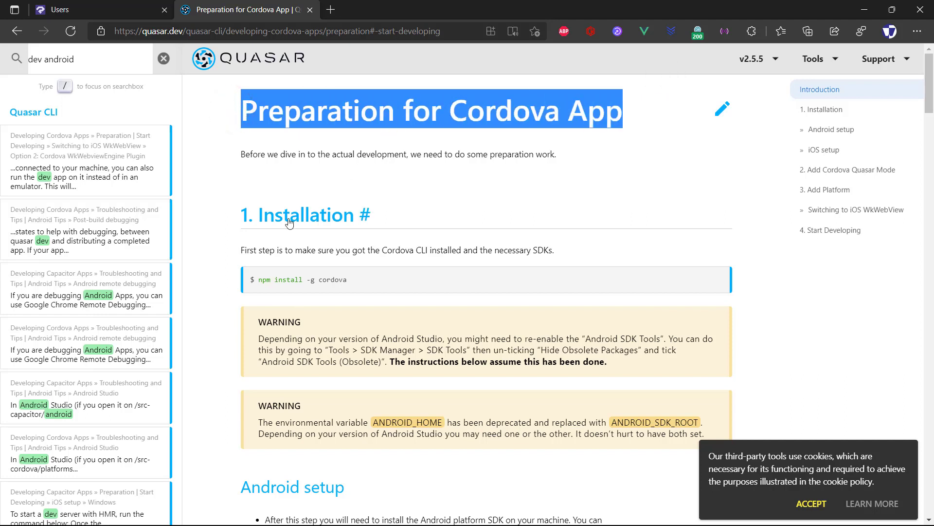
{"action": "left_click", "coordinate": [313, 183]}
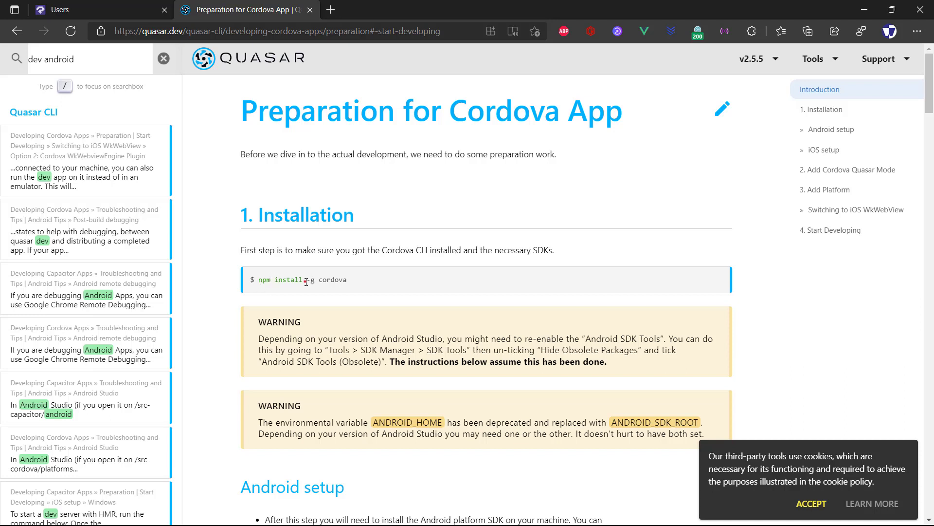
{"action": "left_click_drag", "start_coordinate": [306, 283], "coordinate": [346, 282]}
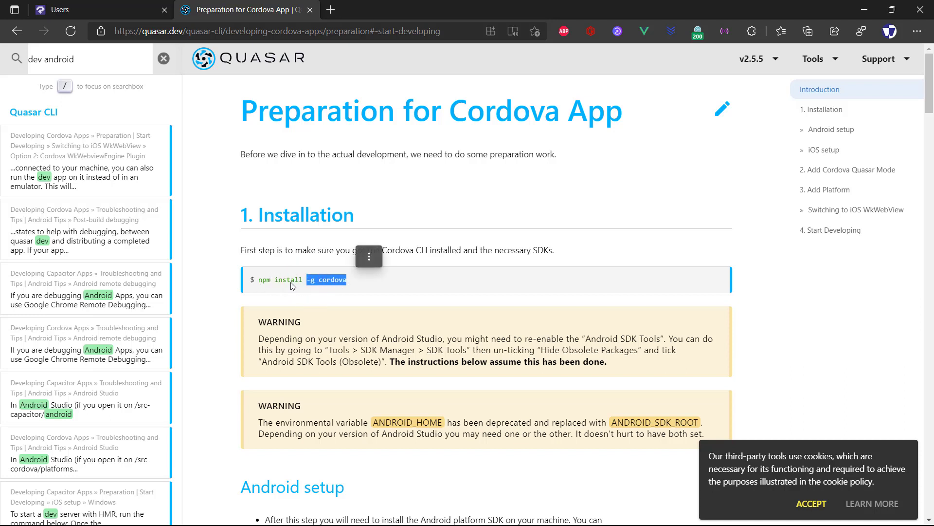
Copy the command "npm install -g cordova" from the Installation section, accepting the site's cookies, and run it in a new PowerShell console.
{"action": "left_click_drag", "start_coordinate": [259, 280], "coordinate": [362, 288]}
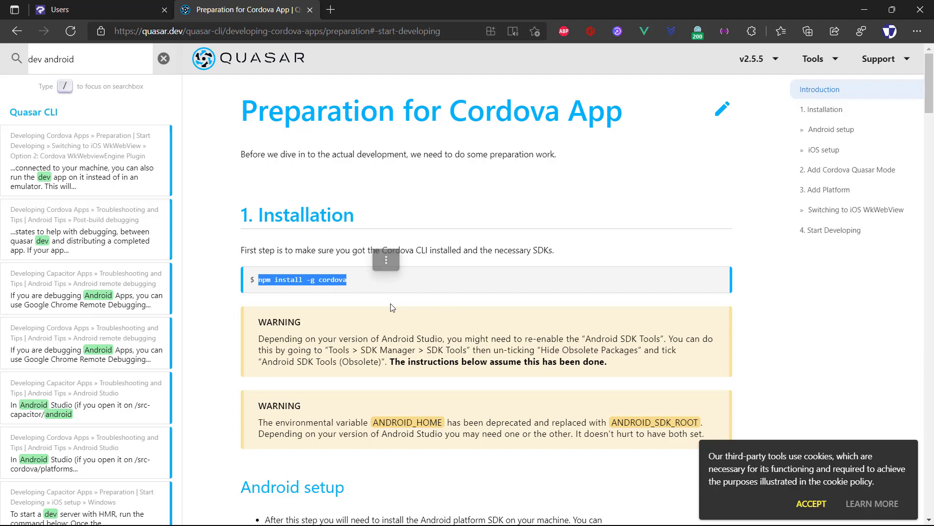
{"action": "left_click", "coordinate": [814, 504]}
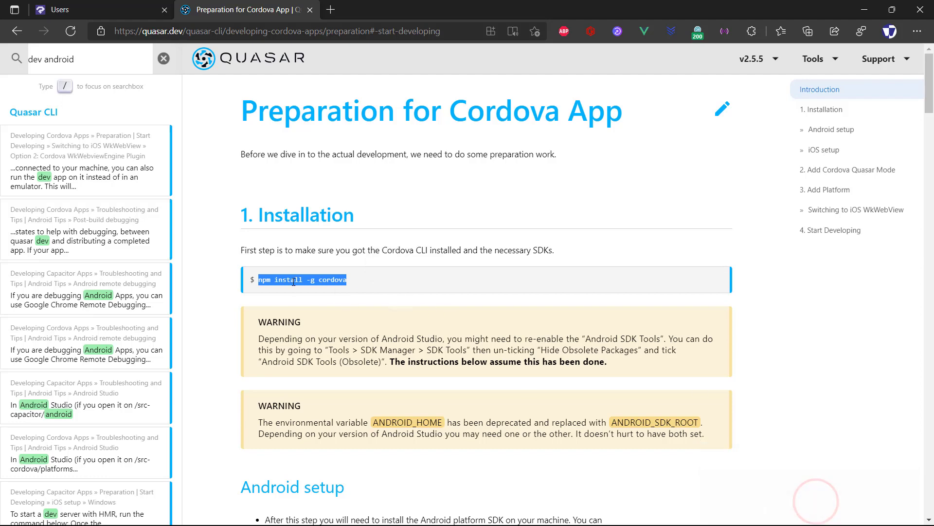
{"action": "right_click", "coordinate": [294, 281]}
{"action": "left_click", "coordinate": [330, 232]}
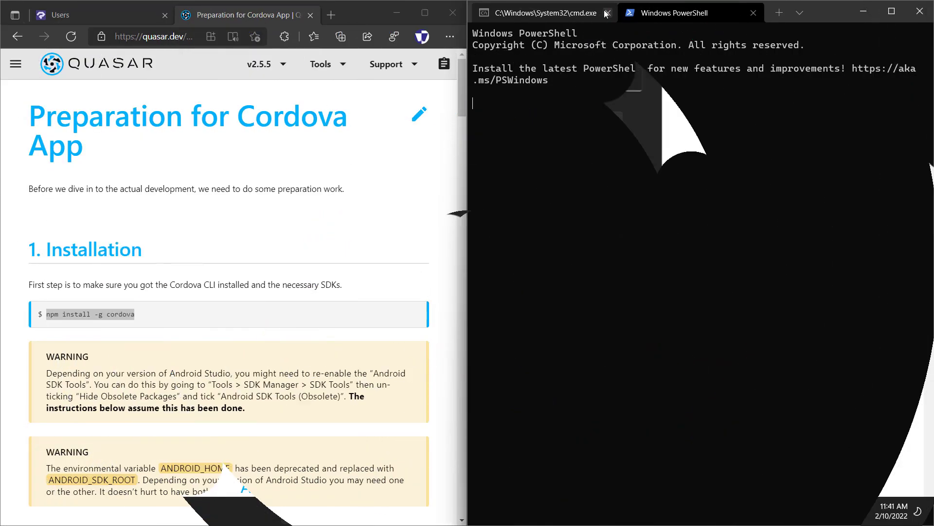
{"action": "right_click", "coordinate": [599, 114]}
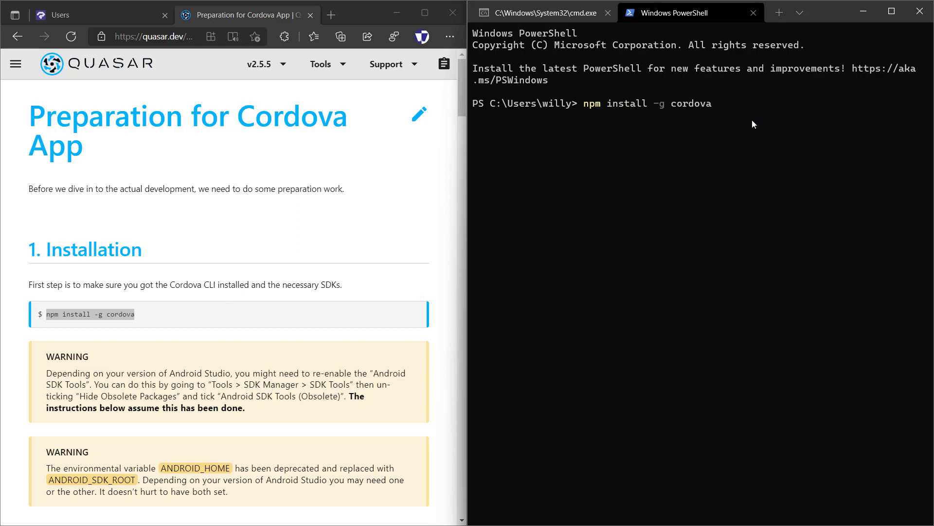
{"action": "key", "text": "Return"}
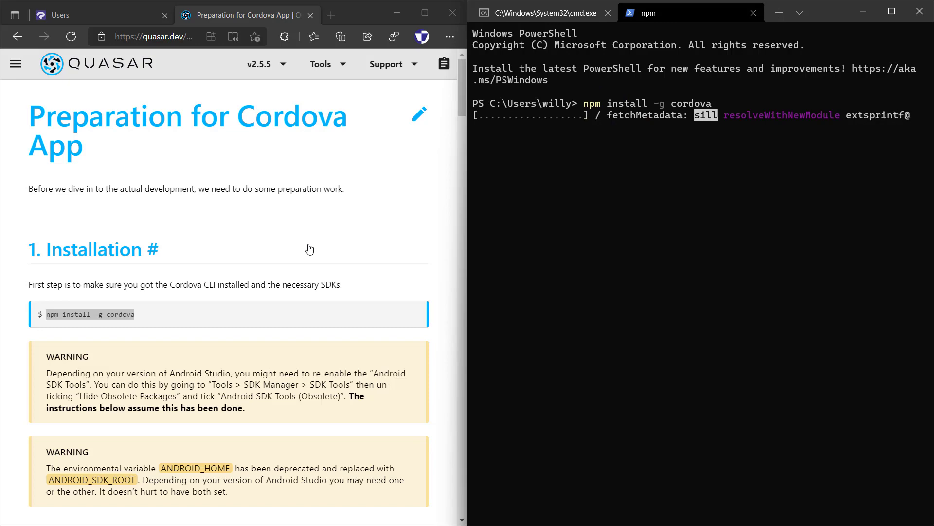
Find the Android setup section of the Cordova preparation page and open its Android Studio download link in a new tab.
{"action": "scroll", "coordinate": [251, 350], "scroll_direction": "down", "scroll_amount": 6}
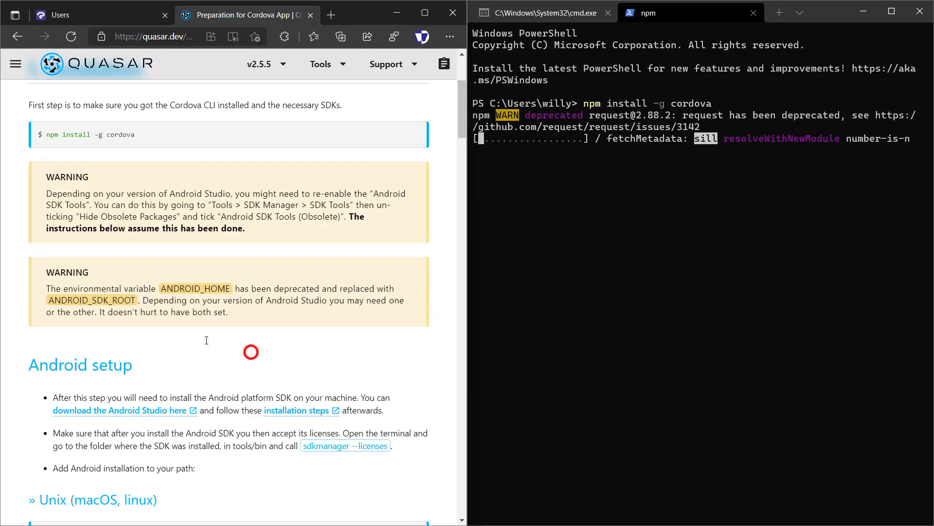
{"action": "left_click_drag", "start_coordinate": [20, 257], "coordinate": [132, 263]}
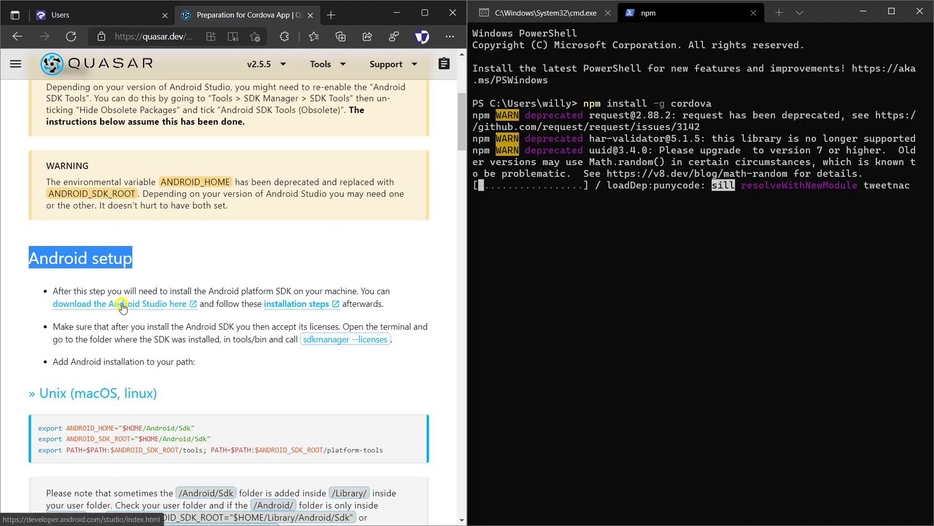
{"action": "right_click", "coordinate": [121, 305]}
{"action": "left_click", "coordinate": [190, 221]}
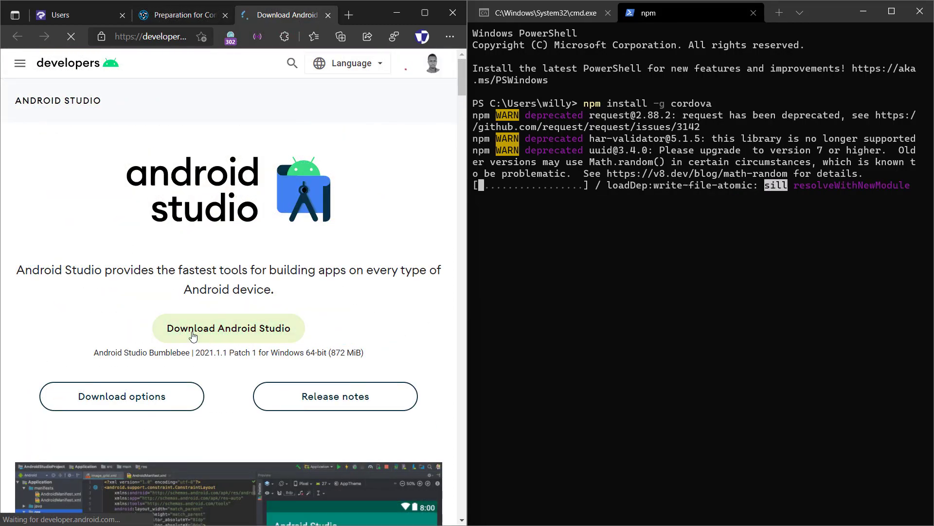
Agree to the terms and conditions and request the download of Android Studio Bumblebee 2021.1.1 Patch 1 for Windows.
{"action": "left_click", "coordinate": [215, 330]}
{"action": "scroll", "coordinate": [219, 273], "scroll_direction": "down", "scroll_amount": 10}
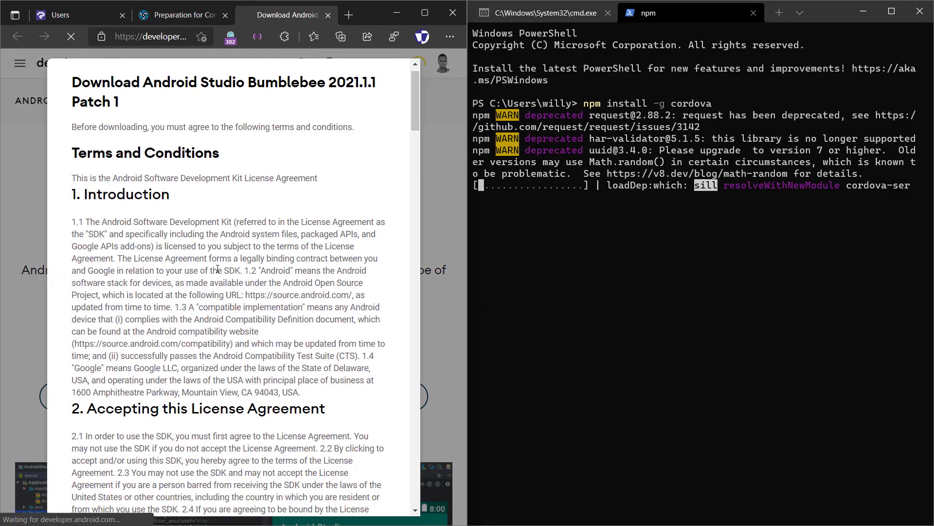
{"action": "scroll", "coordinate": [220, 268], "scroll_direction": "down", "scroll_amount": 15}
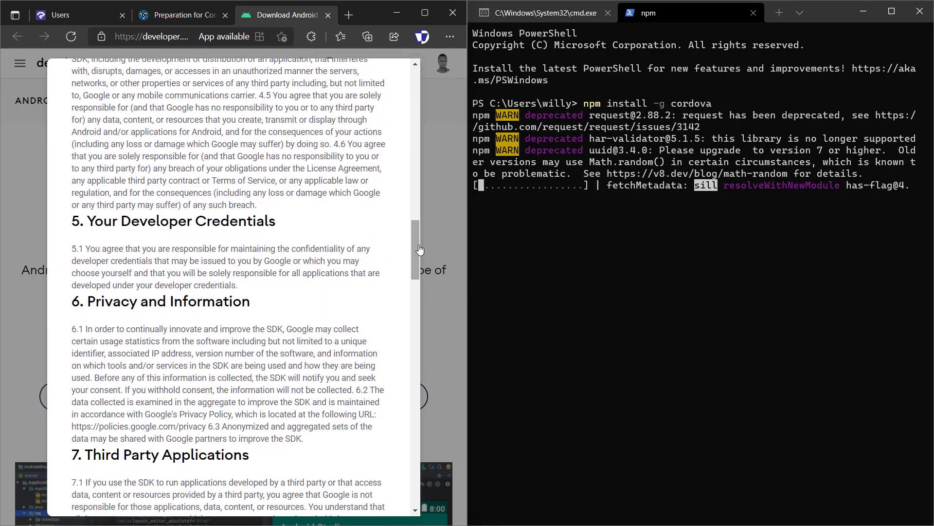
{"action": "scroll", "coordinate": [418, 244], "scroll_direction": "down", "scroll_amount": 20}
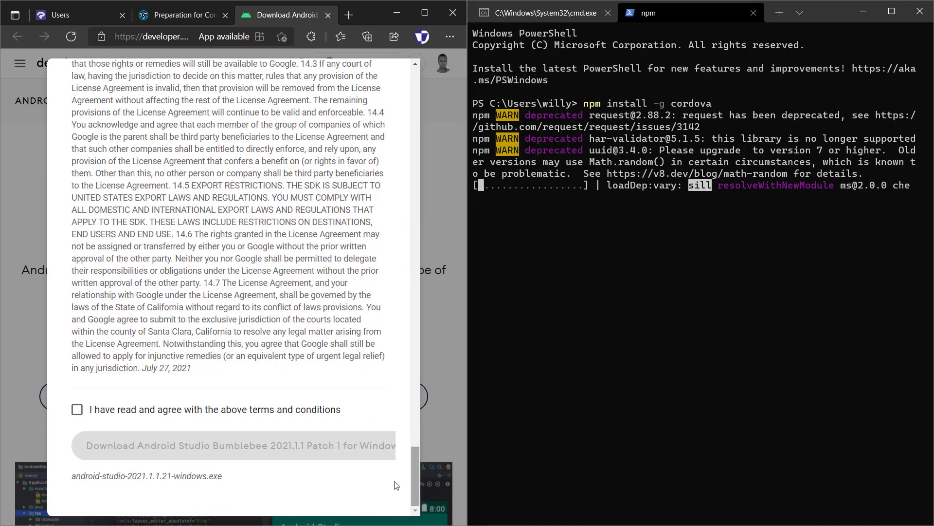
{"action": "left_click", "coordinate": [76, 410]}
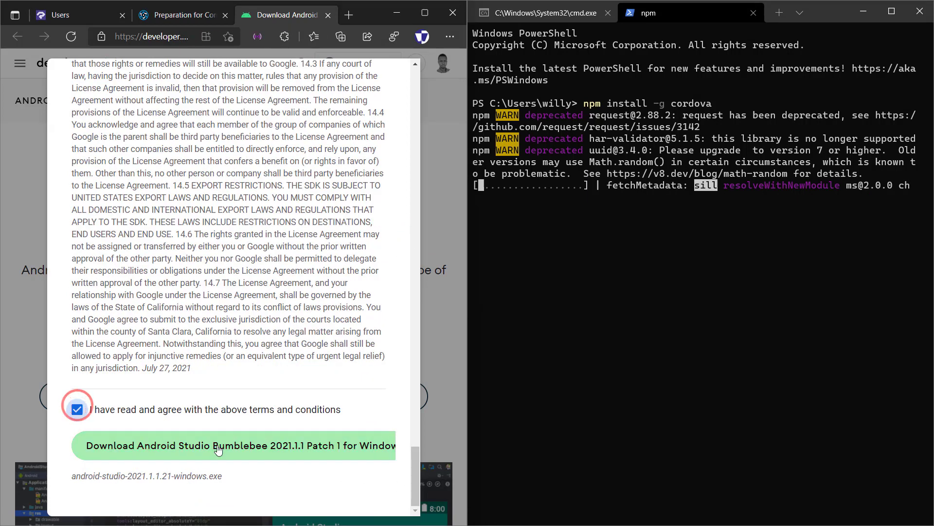
{"action": "left_click", "coordinate": [257, 445]}
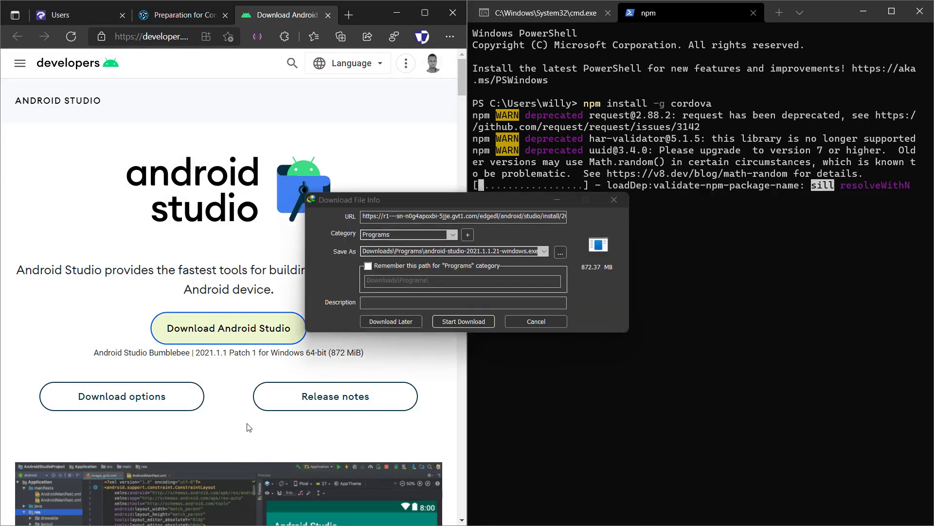
Start downloading android-studio-2021.1.1.21-windows.exe with the suggested save path, and close the Android Studio download page.
{"action": "left_click_drag", "start_coordinate": [509, 198], "coordinate": [316, 147]}
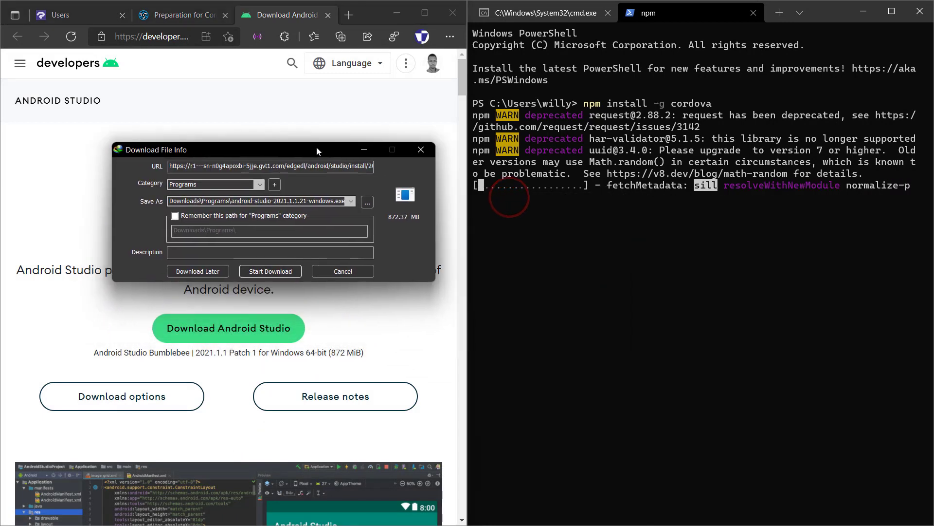
{"action": "left_click", "coordinate": [269, 272]}
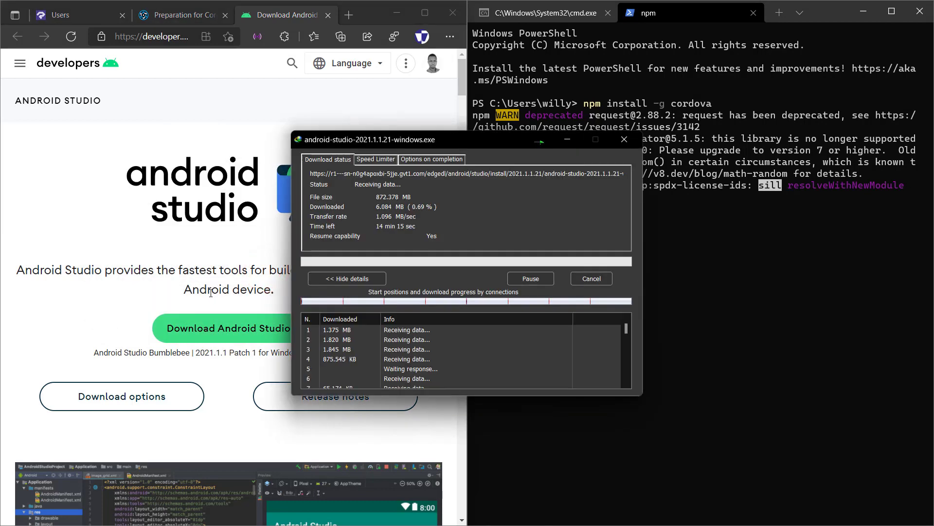
{"action": "left_click", "coordinate": [545, 148]}
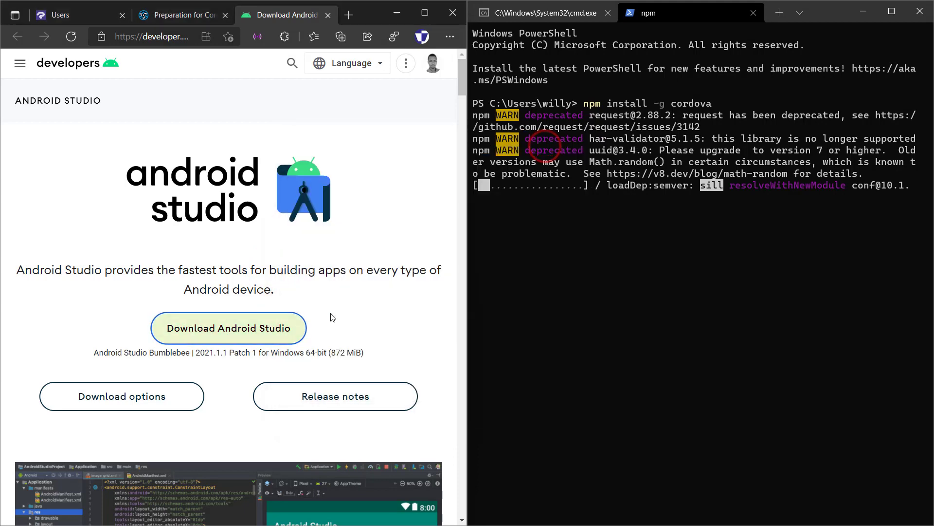
{"action": "scroll", "coordinate": [301, 164], "scroll_direction": "down", "scroll_amount": 4}
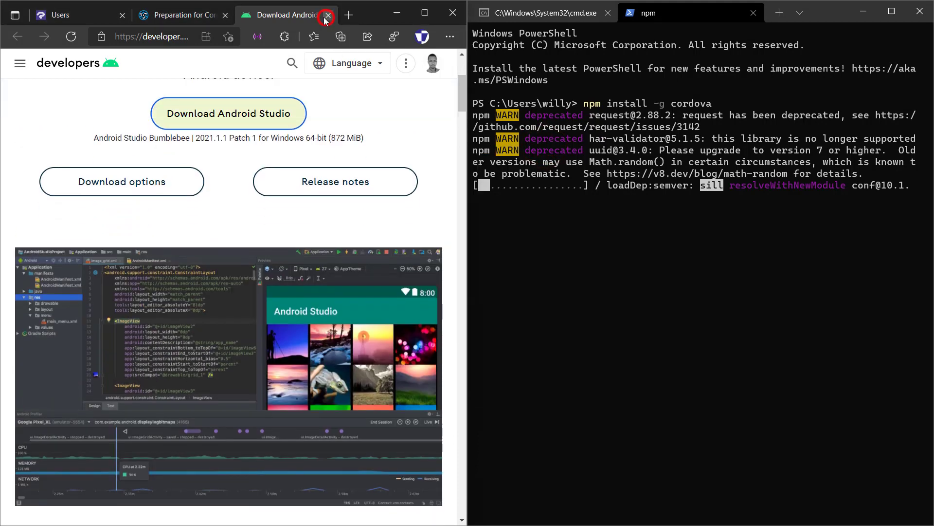
{"action": "left_click", "coordinate": [328, 16]}
{"action": "left_click", "coordinate": [705, 228]}
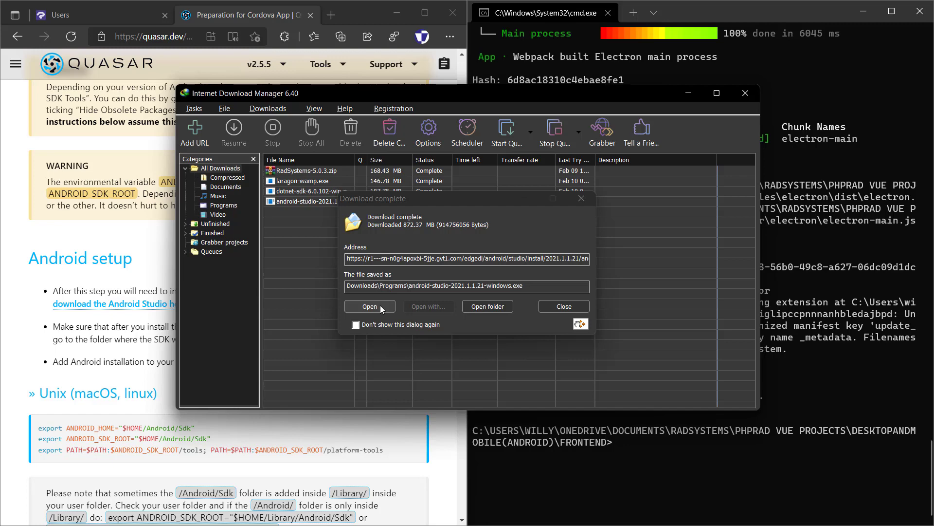
Launch the downloaded installer and install Android Studio with Android Virtual Device in C:\Program Files\Android\Android Studio.
{"action": "left_click", "coordinate": [381, 306]}
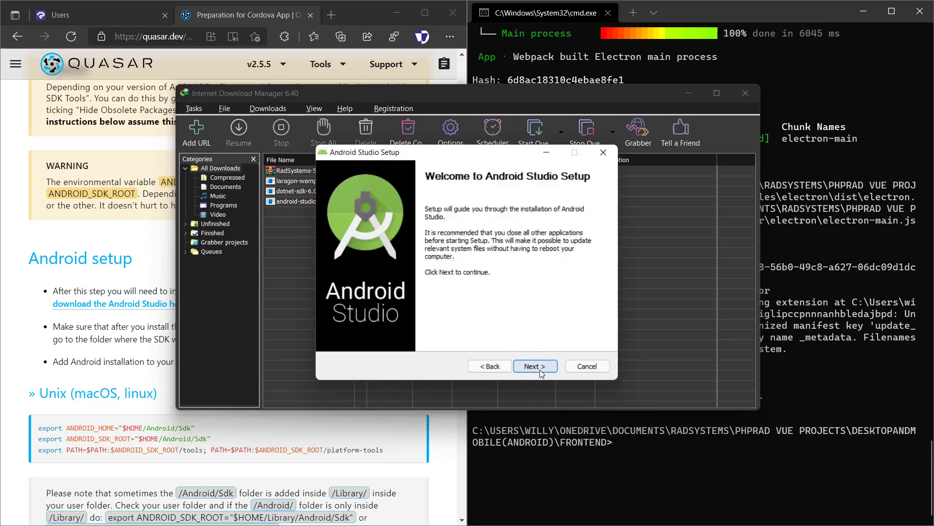
{"action": "left_click", "coordinate": [540, 370]}
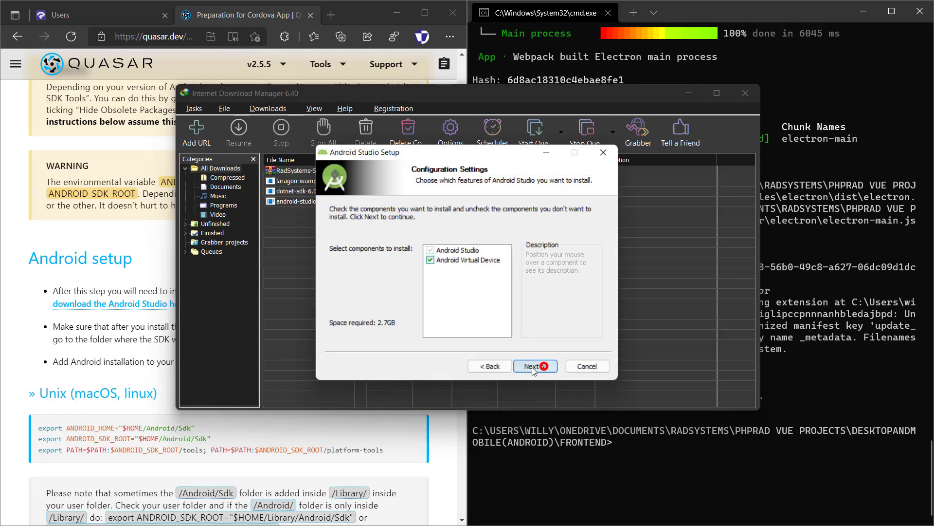
{"action": "left_click", "coordinate": [534, 370]}
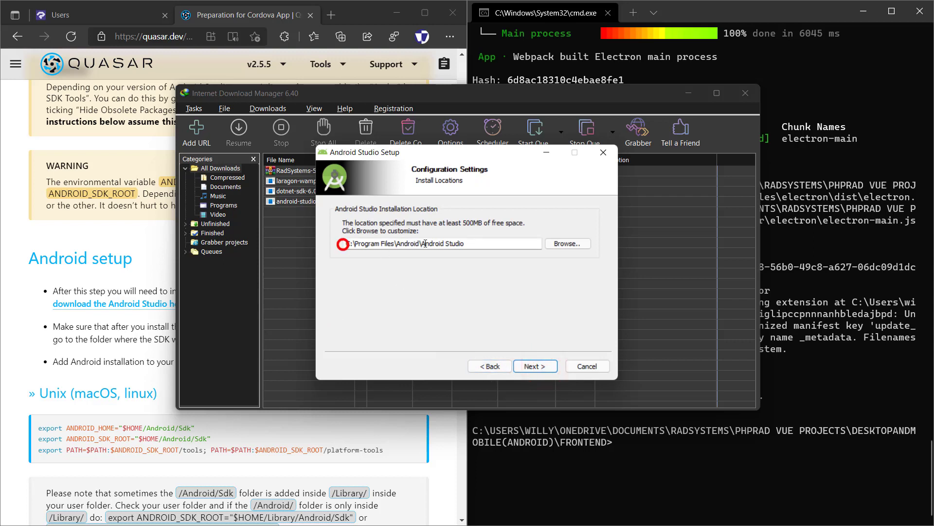
{"action": "left_click", "coordinate": [473, 243]}
{"action": "left_click_drag", "start_coordinate": [467, 243], "coordinate": [351, 252]}
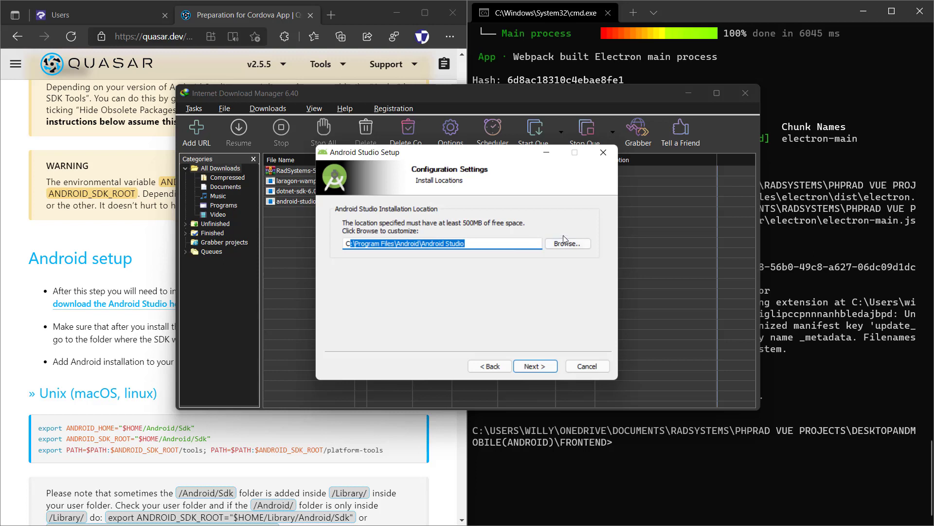
{"action": "left_click", "coordinate": [534, 366]}
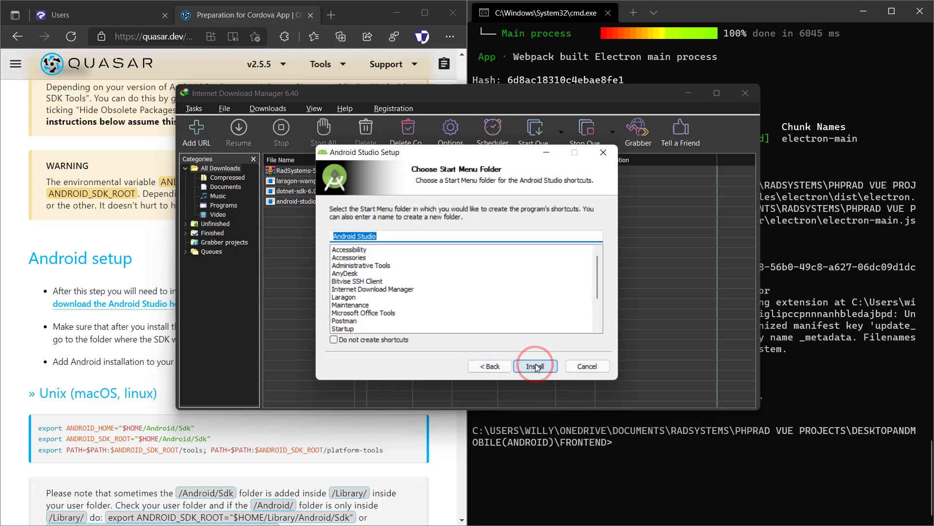
{"action": "left_click", "coordinate": [535, 366]}
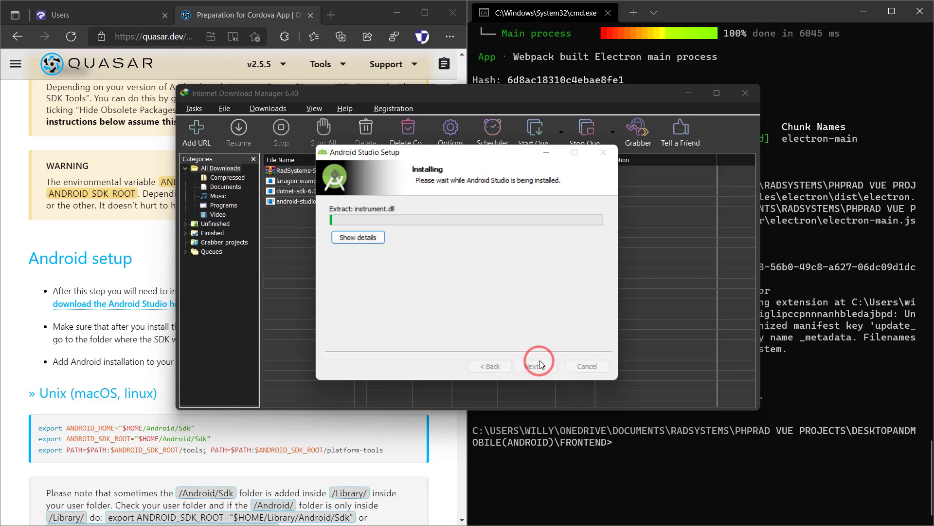
Show the installation details, finish the setup, and start Android Studio without importing settings.
{"action": "left_click", "coordinate": [378, 240]}
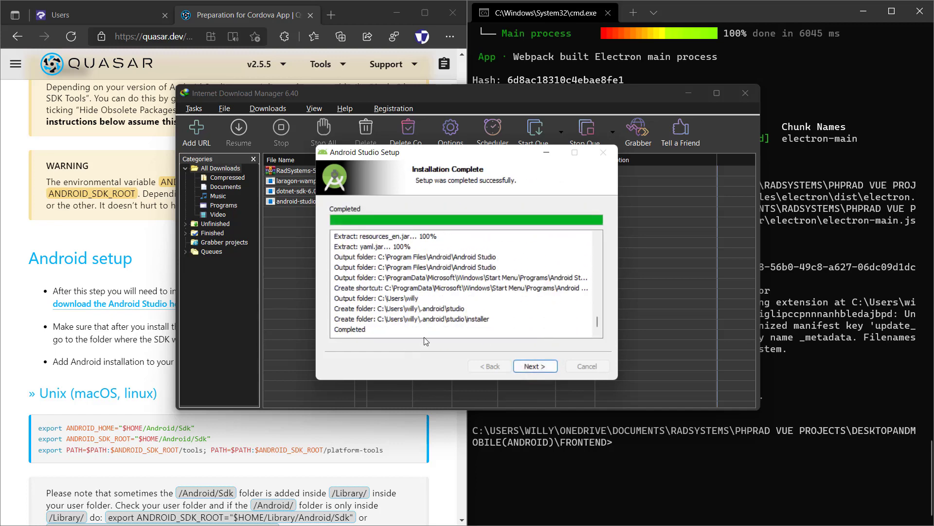
{"action": "left_click", "coordinate": [531, 365]}
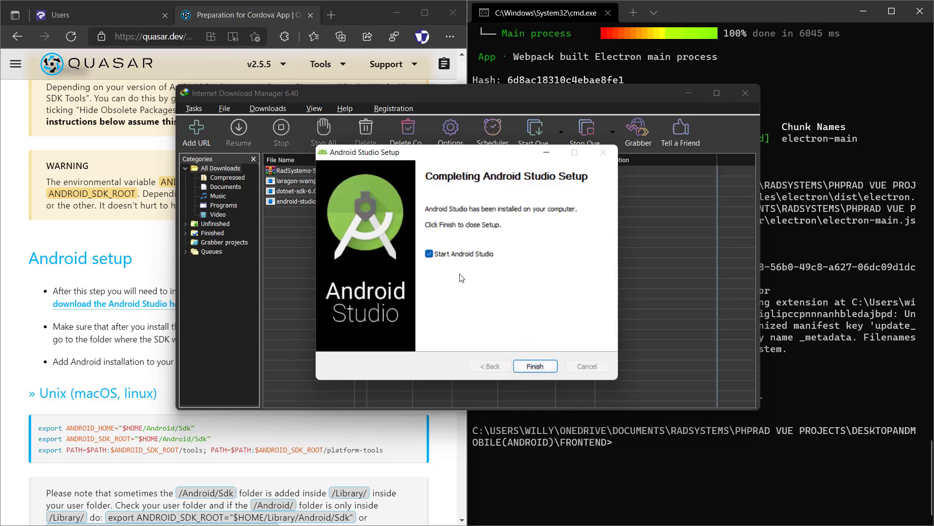
{"action": "left_click", "coordinate": [546, 368]}
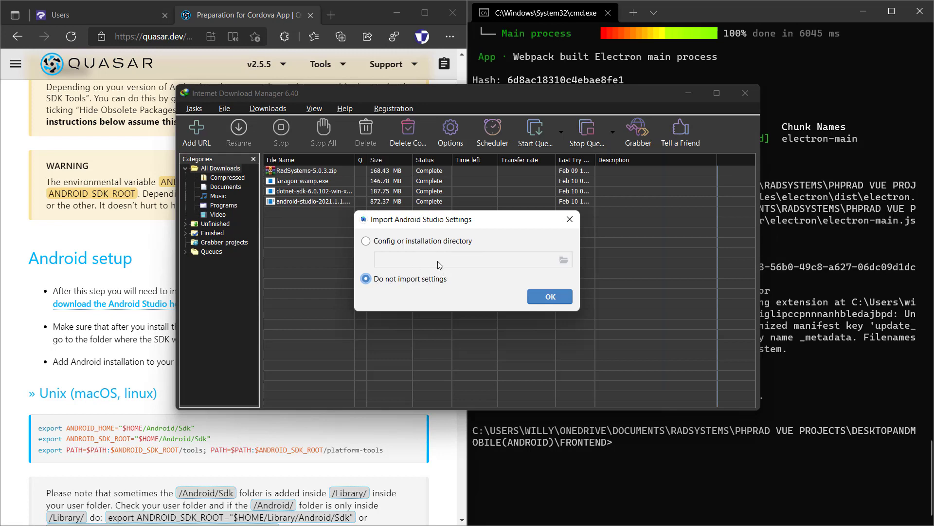
{"action": "left_click", "coordinate": [550, 296]}
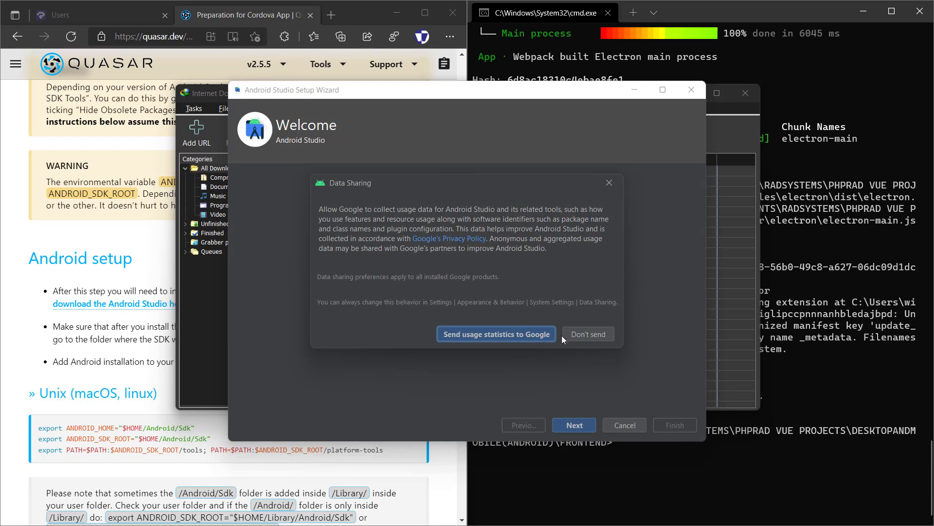
In the setup wizard, refuse sending usage statistics, keep the Standard install type and Darcula theme, and review the listed components before continuing.
{"action": "left_click", "coordinate": [587, 335]}
{"action": "left_click", "coordinate": [584, 425]}
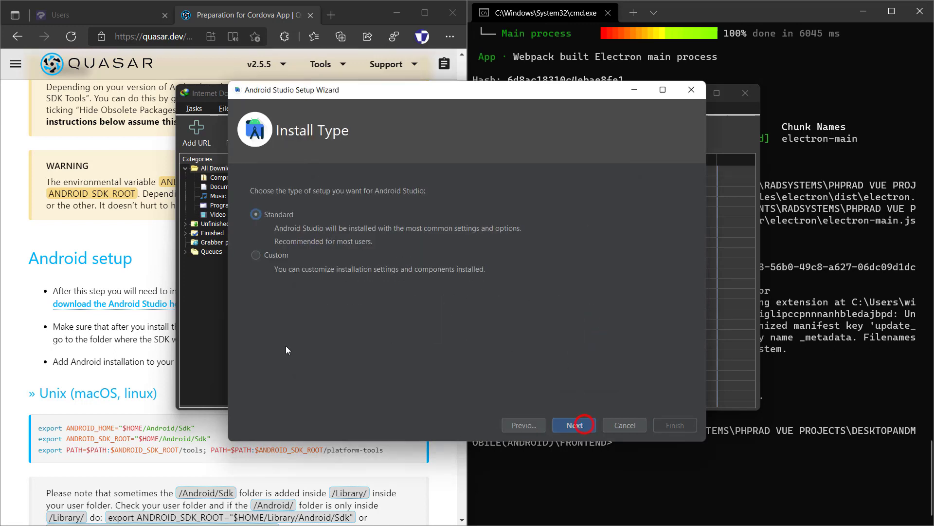
{"action": "left_click", "coordinate": [574, 425]}
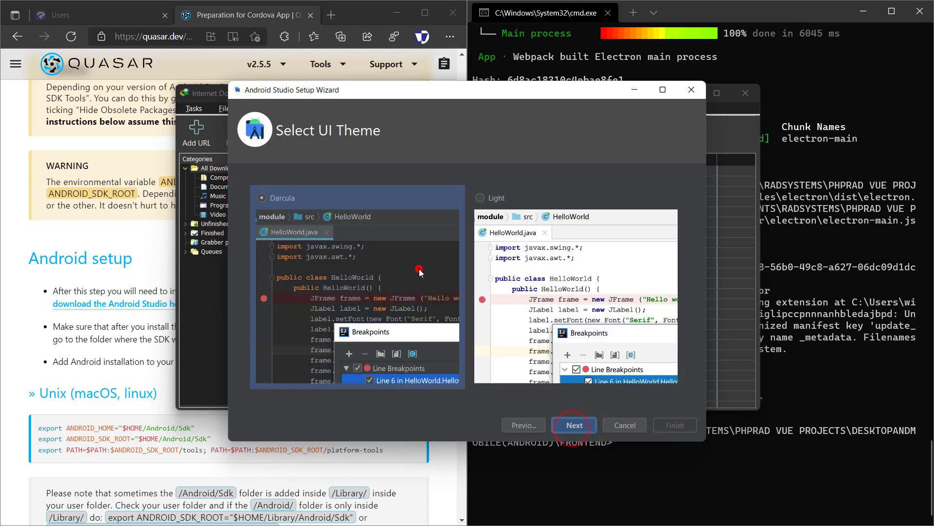
{"action": "left_click", "coordinate": [583, 427]}
{"action": "left_click_drag", "start_coordinate": [680, 316], "coordinate": [567, 421]}
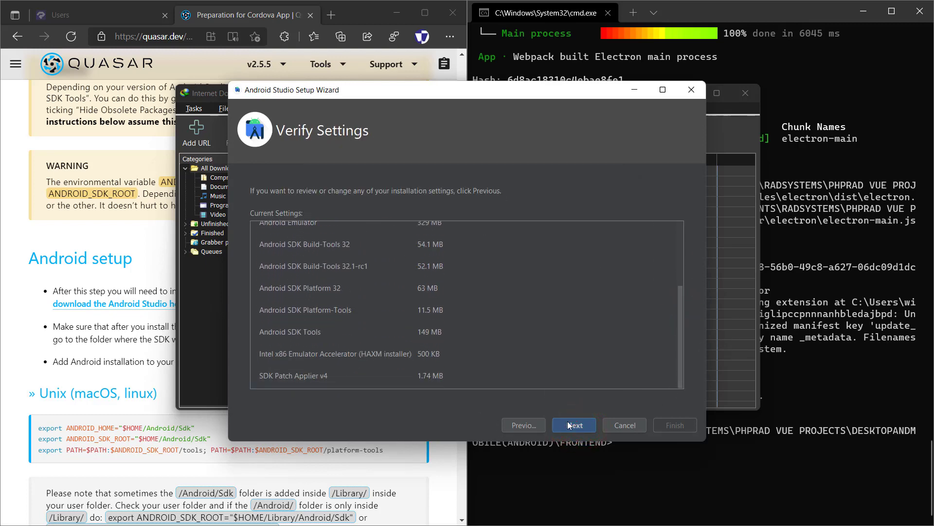
{"action": "scroll", "coordinate": [594, 349], "scroll_direction": "up", "scroll_amount": 5}
{"action": "scroll", "coordinate": [594, 349], "scroll_direction": "down", "scroll_amount": 5}
{"action": "left_click", "coordinate": [585, 418]}
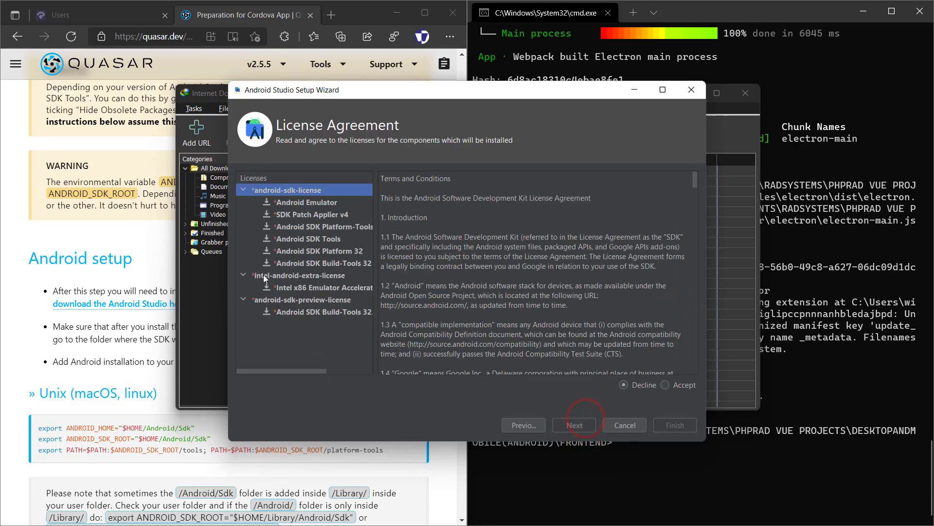
Accept the android-sdk-license, intel-android-extra-license and android-sdk-preview-license agreements.
{"action": "left_click", "coordinate": [293, 289]}
{"action": "left_click", "coordinate": [287, 192]}
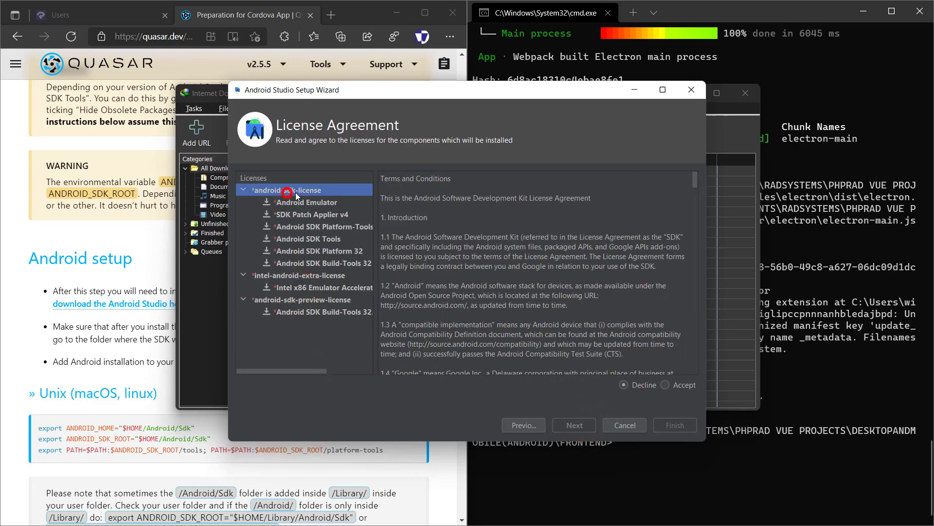
{"action": "left_click", "coordinate": [666, 385]}
{"action": "left_click", "coordinate": [335, 277]}
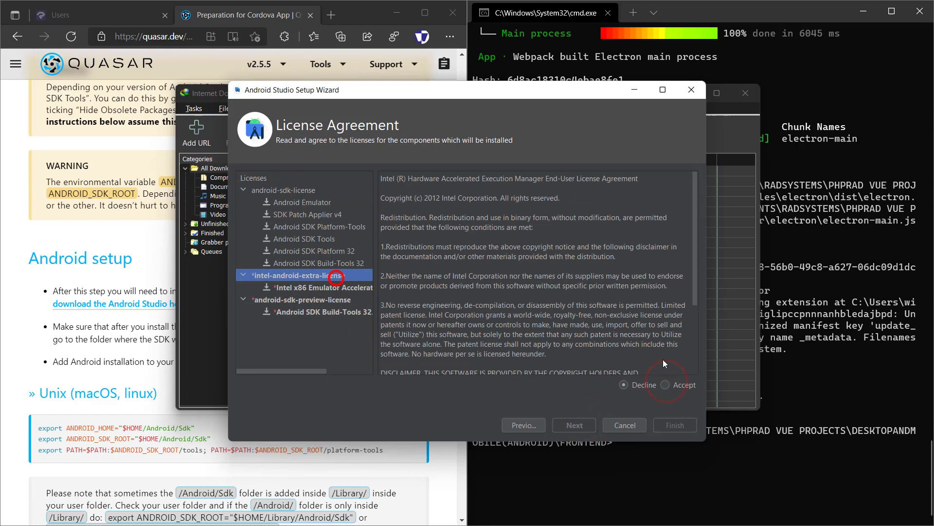
{"action": "left_click", "coordinate": [667, 386]}
{"action": "left_click", "coordinate": [309, 301]}
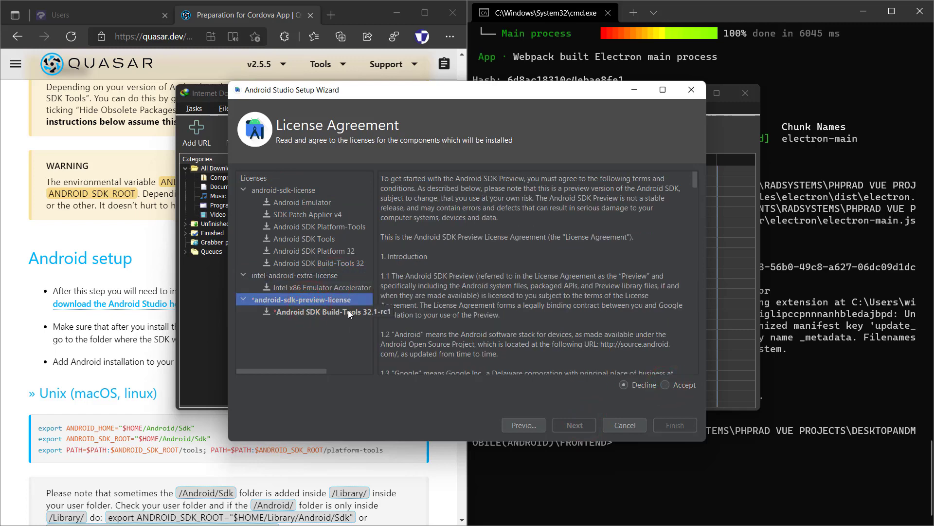
{"action": "left_click", "coordinate": [665, 386]}
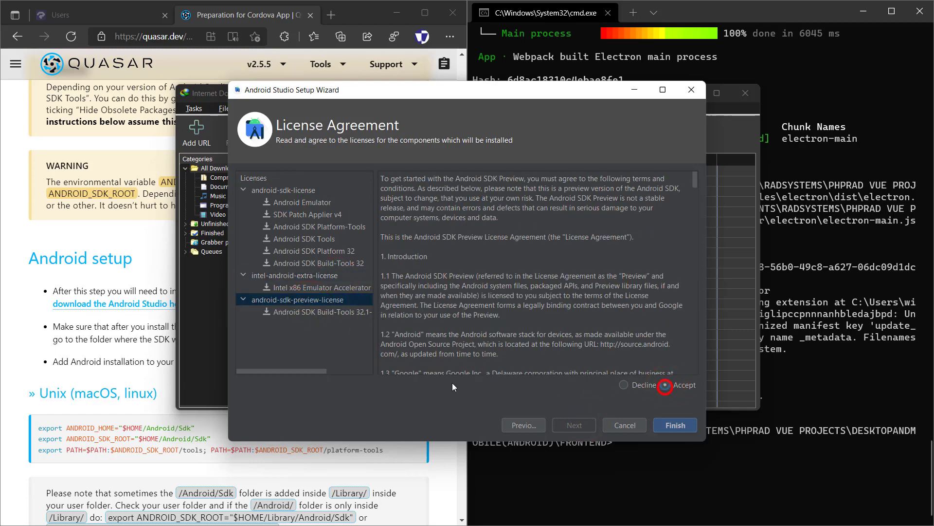
Download and install the SDK components with details shown, and finish the setup wizard.
{"action": "left_click", "coordinate": [680, 425]}
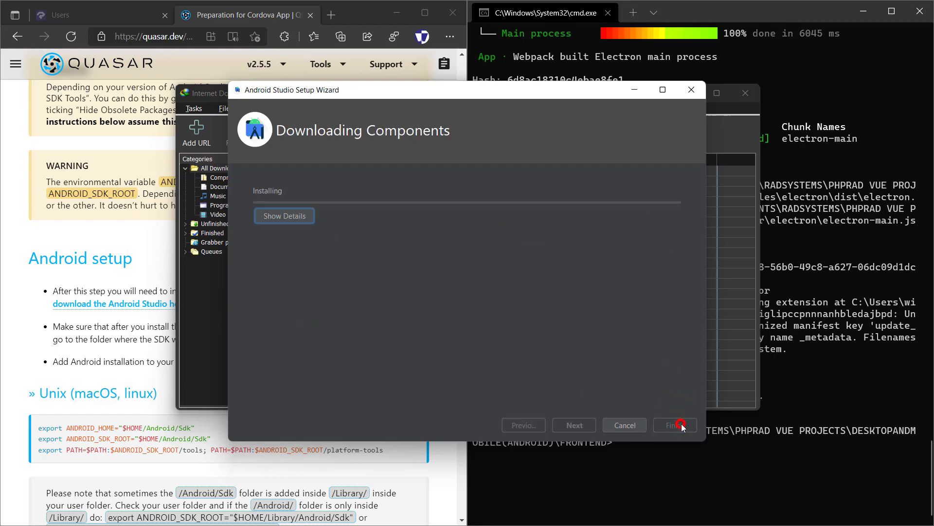
{"action": "left_click", "coordinate": [283, 226]}
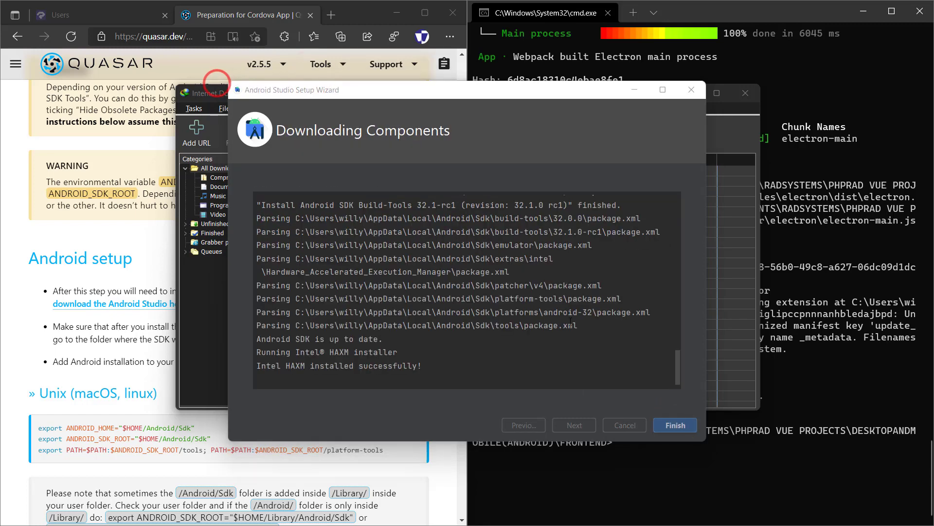
{"action": "left_click", "coordinate": [676, 425]}
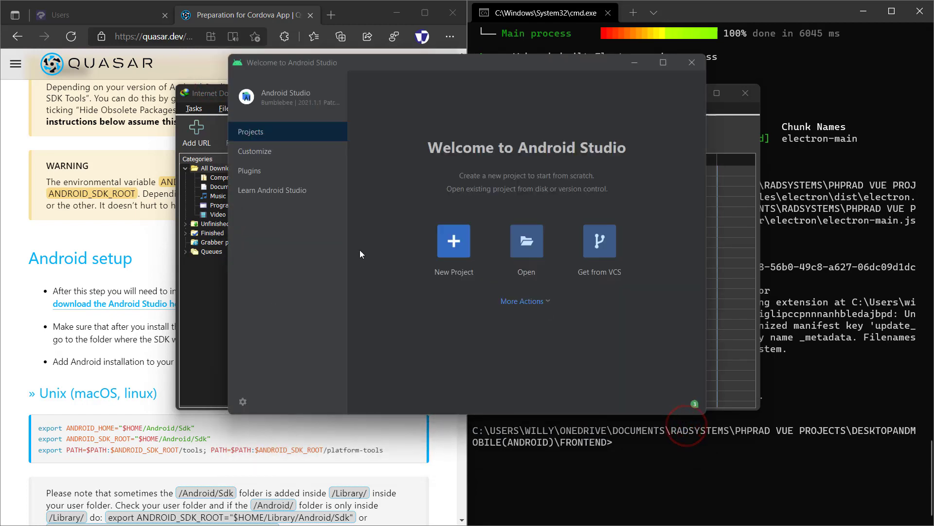
Create a No Activity phone and tablet project named My Application with the default settings, and allow adb.exe through the firewall on private networks.
{"action": "left_click", "coordinate": [243, 402]}
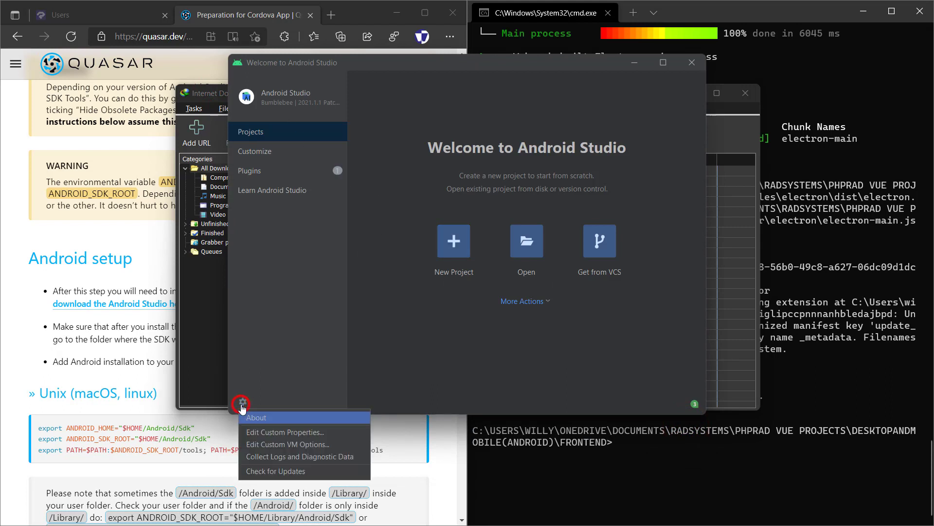
{"action": "left_click", "coordinate": [309, 319]}
{"action": "left_click", "coordinate": [462, 238]}
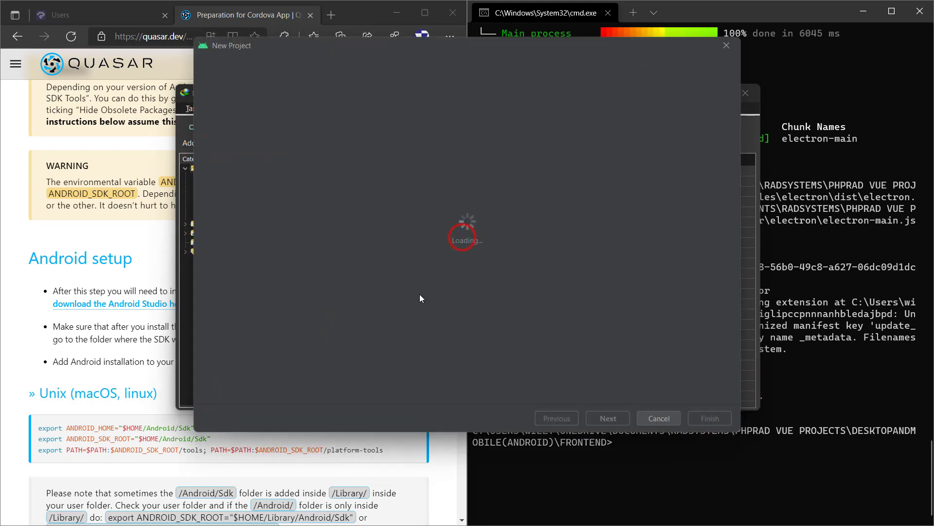
{"action": "left_click", "coordinate": [402, 106]}
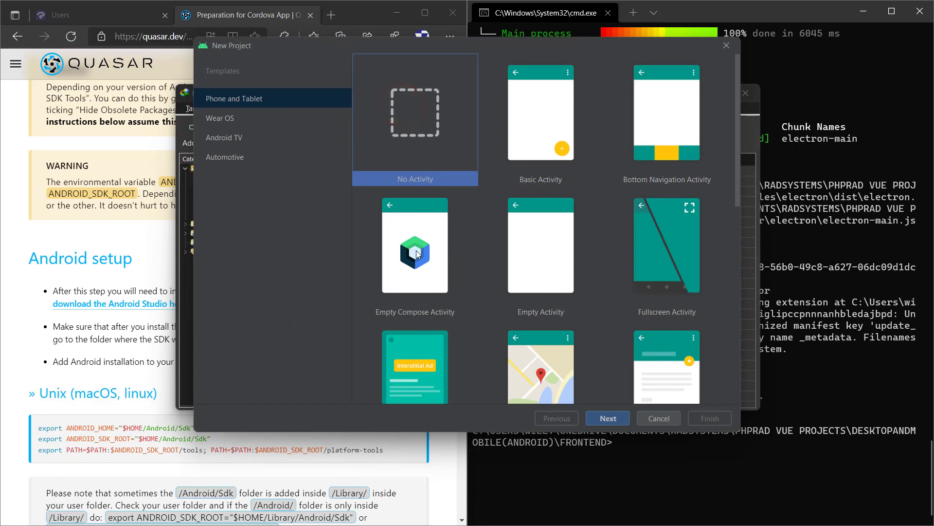
{"action": "double_click", "coordinate": [435, 141]}
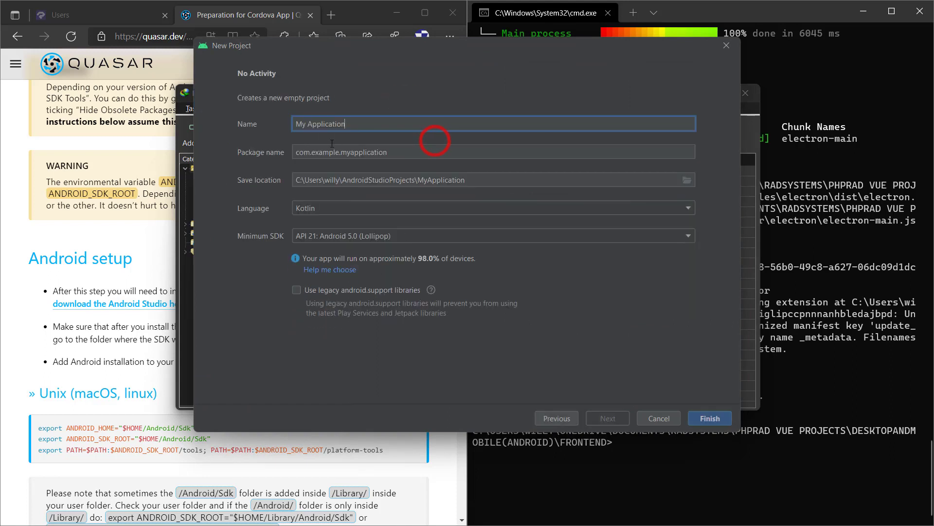
{"action": "left_click", "coordinate": [397, 237]}
{"action": "left_click", "coordinate": [398, 237]}
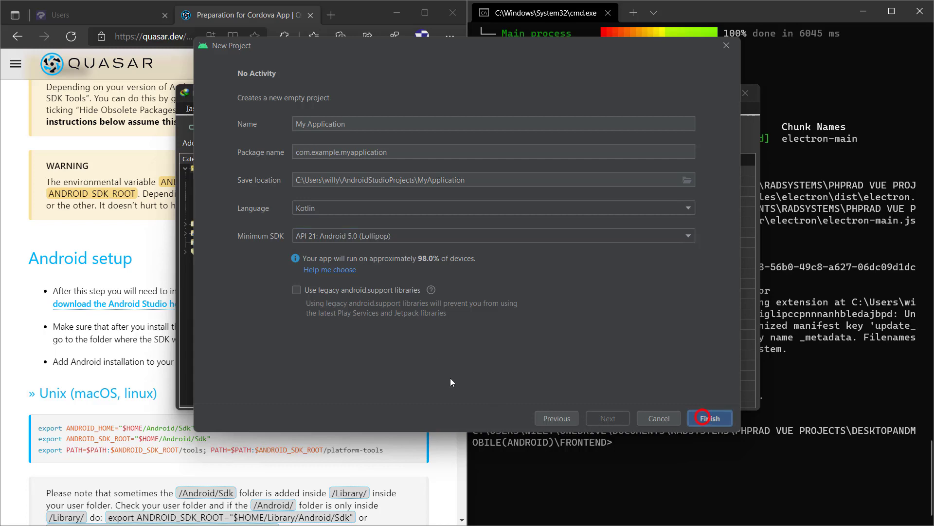
{"action": "left_click", "coordinate": [709, 418]}
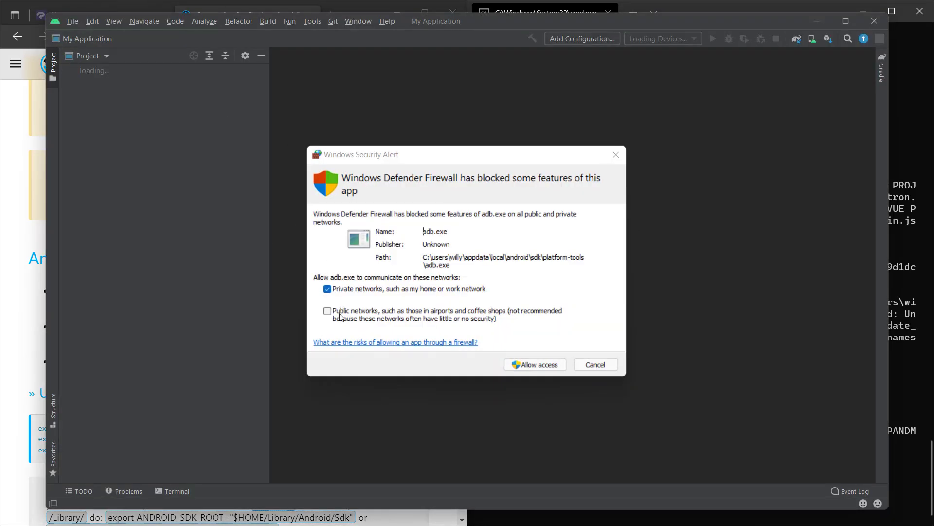
{"action": "left_click", "coordinate": [516, 364]}
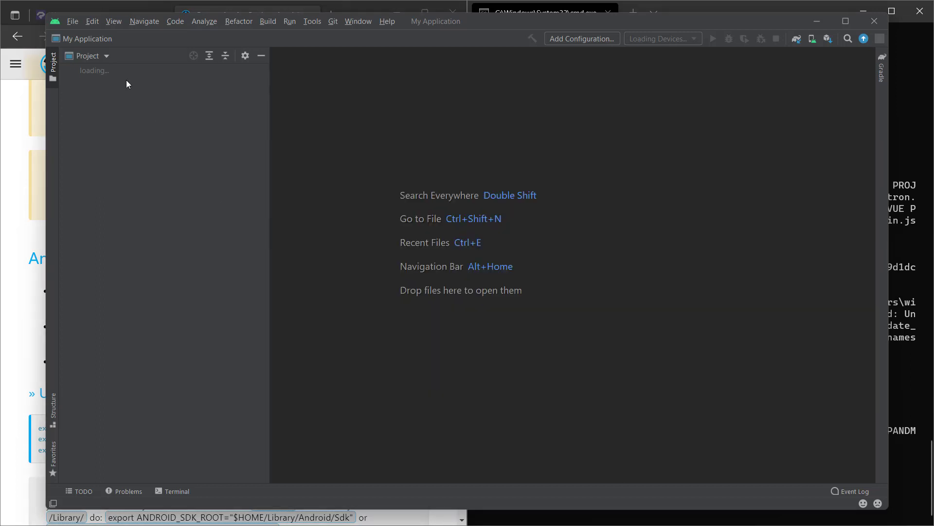
Open the IDE settings, search them for "sdk", and show the SDK platforms of the Android SDK page.
{"action": "left_click", "coordinate": [74, 21]}
{"action": "left_click", "coordinate": [73, 20]}
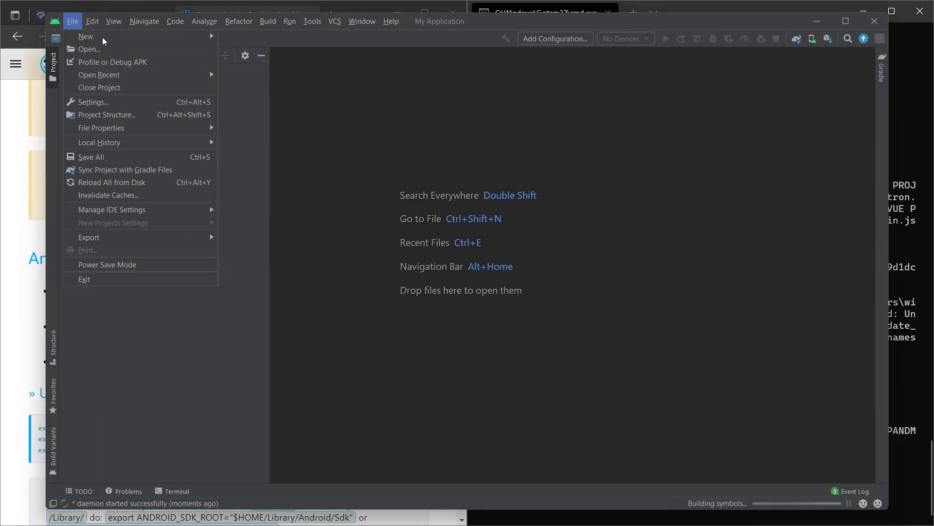
{"action": "left_click", "coordinate": [101, 102]}
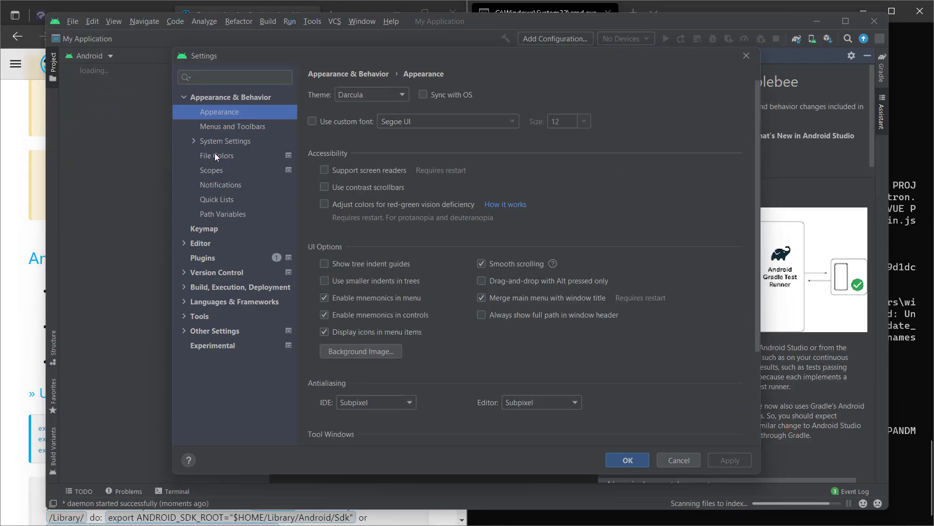
{"action": "left_click", "coordinate": [184, 287]}
{"action": "left_click", "coordinate": [185, 287]}
{"action": "left_click", "coordinate": [185, 317]}
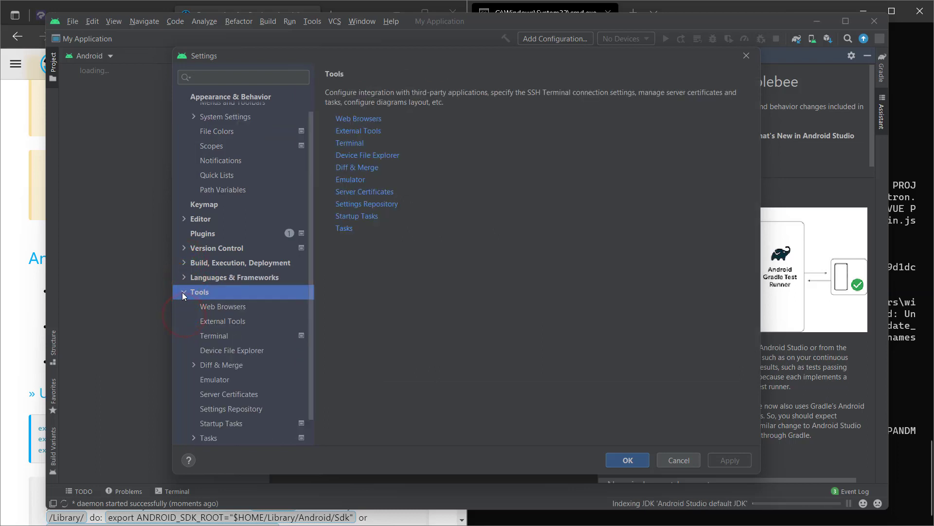
{"action": "left_click", "coordinate": [184, 292]}
{"action": "left_click", "coordinate": [239, 76]}
{"action": "type", "text": "sdk"}
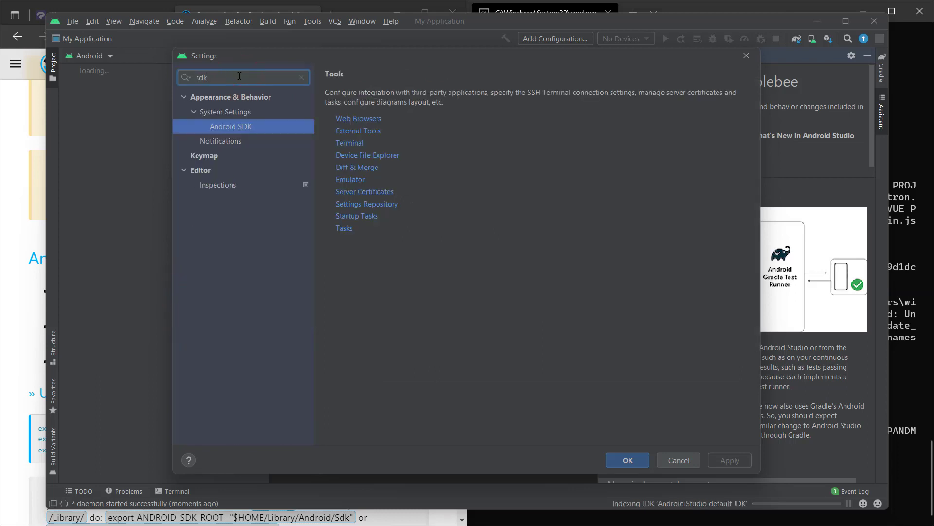
{"action": "left_click", "coordinate": [234, 126]}
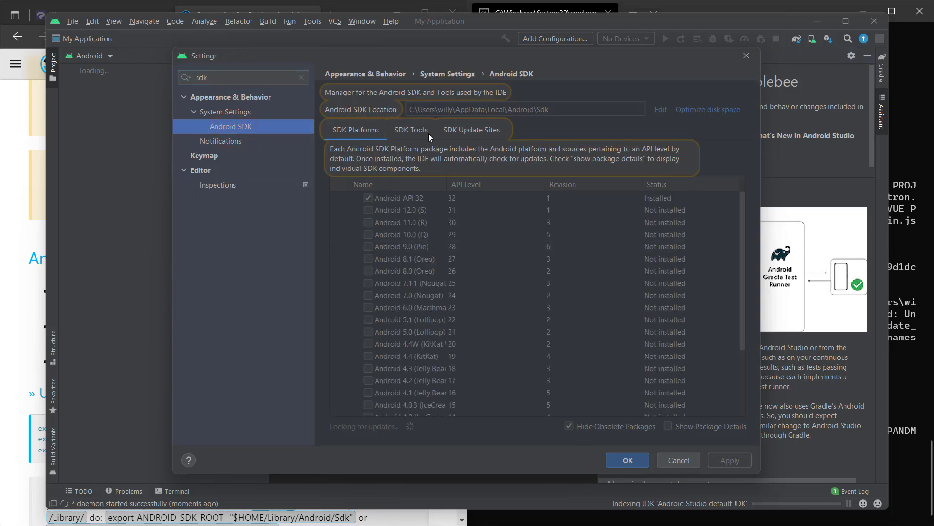
{"action": "left_click", "coordinate": [356, 131]}
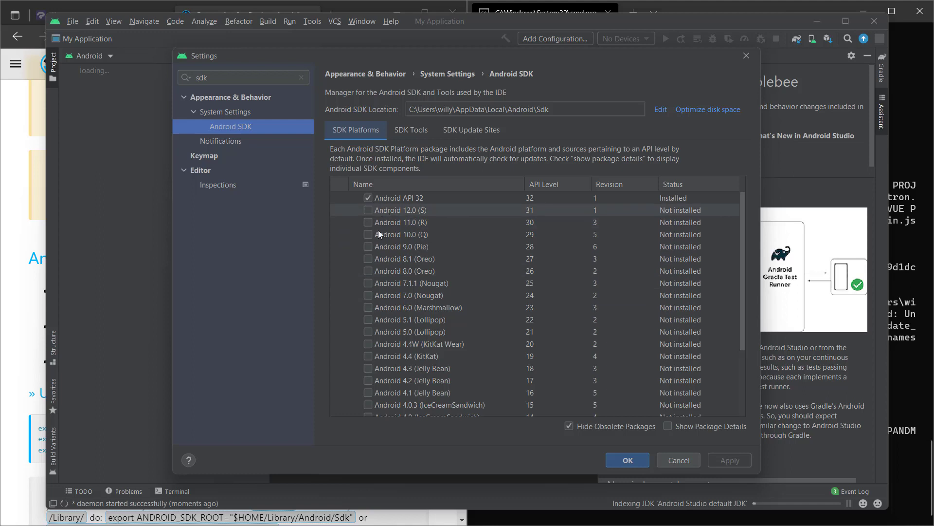
Select every SDK platform from Android 4.0 (IceCreamSandwich) up to Android 12.0 (S) for installation, leaving out Android 4.4W (KitKat Wear).
{"action": "scroll", "coordinate": [377, 292], "scroll_direction": "down", "scroll_amount": 3}
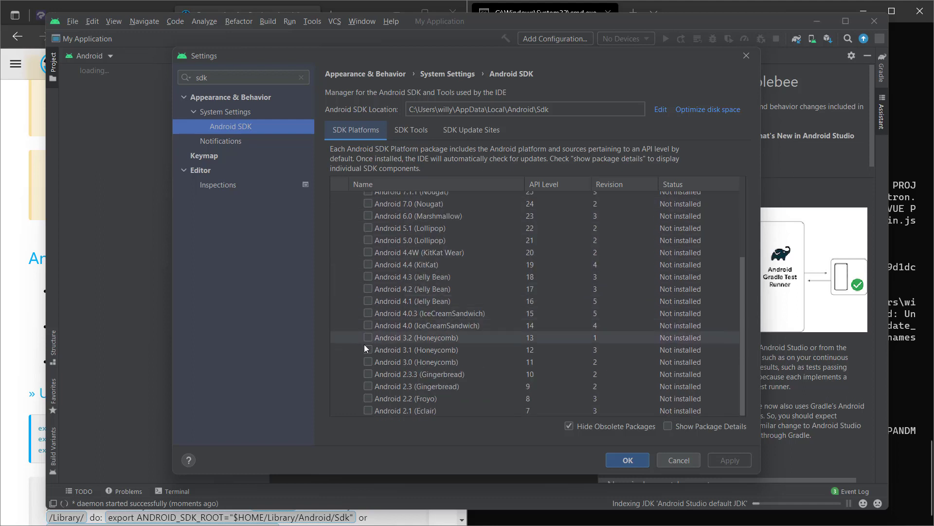
{"action": "left_click", "coordinate": [368, 326]}
{"action": "left_click", "coordinate": [369, 314]}
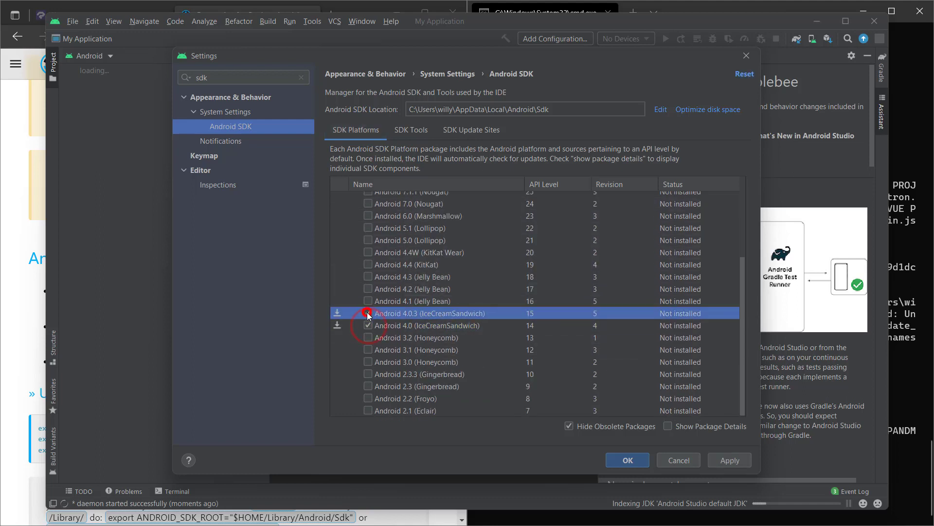
{"action": "left_click", "coordinate": [368, 301]}
{"action": "left_click", "coordinate": [368, 289]}
{"action": "left_click", "coordinate": [368, 276]}
{"action": "left_click", "coordinate": [368, 264]}
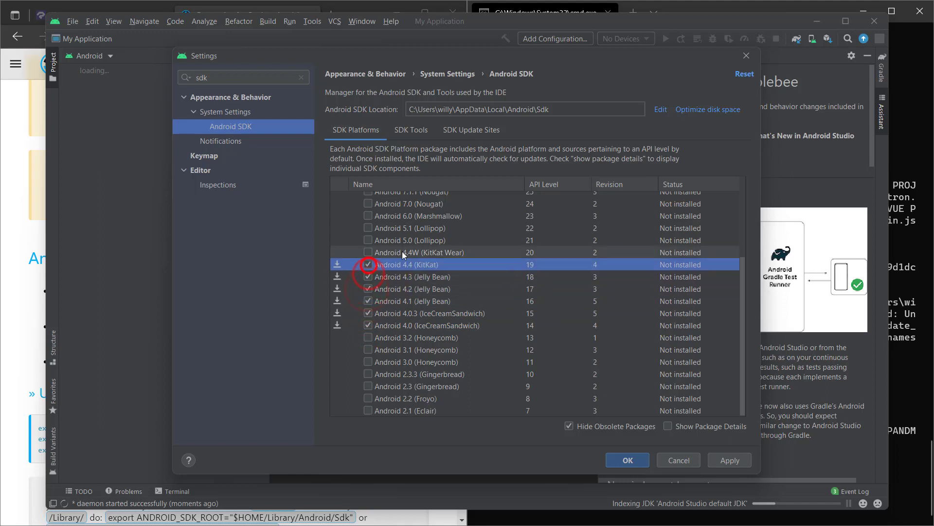
{"action": "left_click", "coordinate": [368, 240]}
{"action": "left_click", "coordinate": [369, 228]}
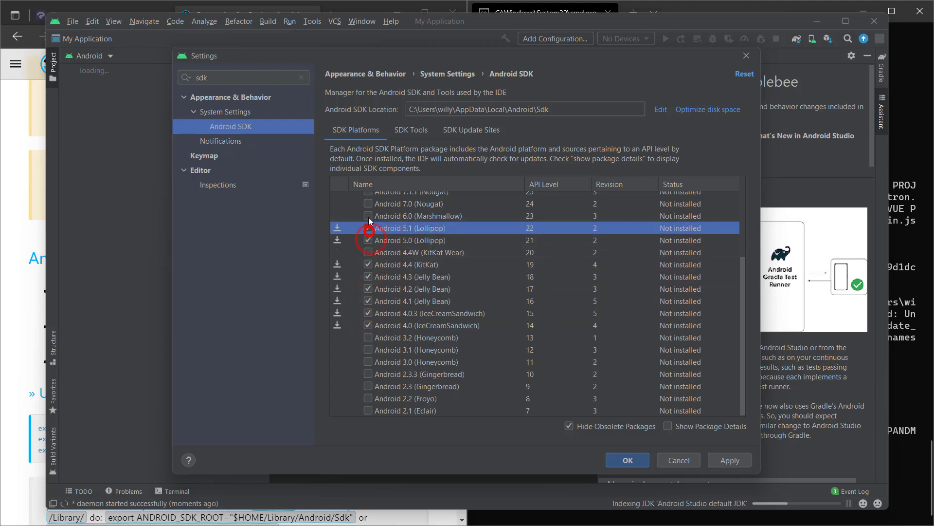
{"action": "left_click", "coordinate": [369, 216]}
{"action": "scroll", "coordinate": [385, 247], "scroll_direction": "up", "scroll_amount": 2}
{"action": "left_click", "coordinate": [368, 271]}
{"action": "left_click", "coordinate": [369, 258]}
{"action": "left_click", "coordinate": [368, 246]}
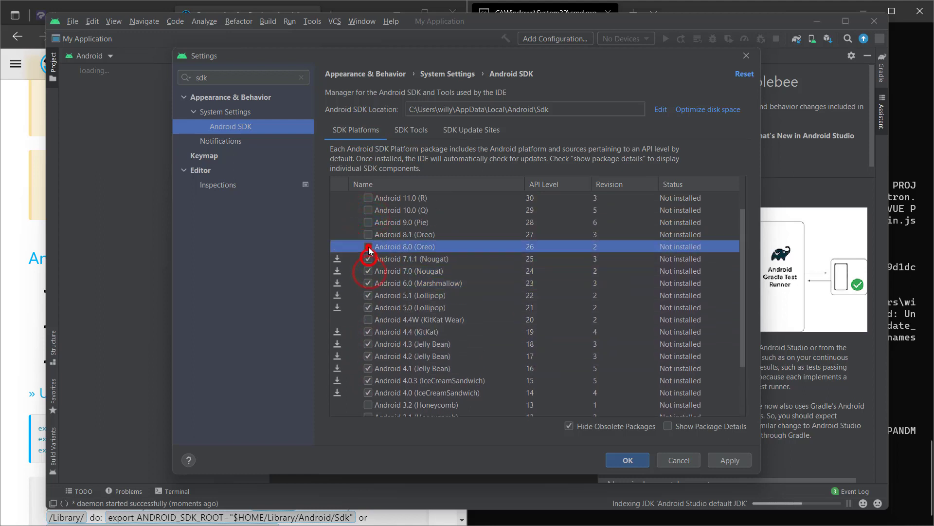
{"action": "left_click", "coordinate": [369, 234]}
{"action": "left_click", "coordinate": [369, 222]}
{"action": "left_click", "coordinate": [368, 210]}
{"action": "left_click", "coordinate": [368, 197]}
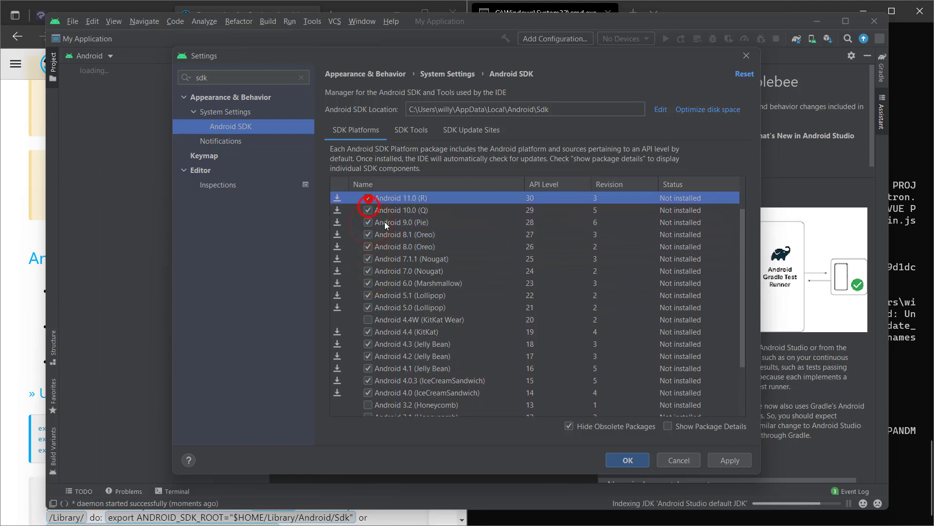
{"action": "scroll", "coordinate": [402, 244], "scroll_direction": "up", "scroll_amount": 2}
{"action": "left_click", "coordinate": [369, 211]}
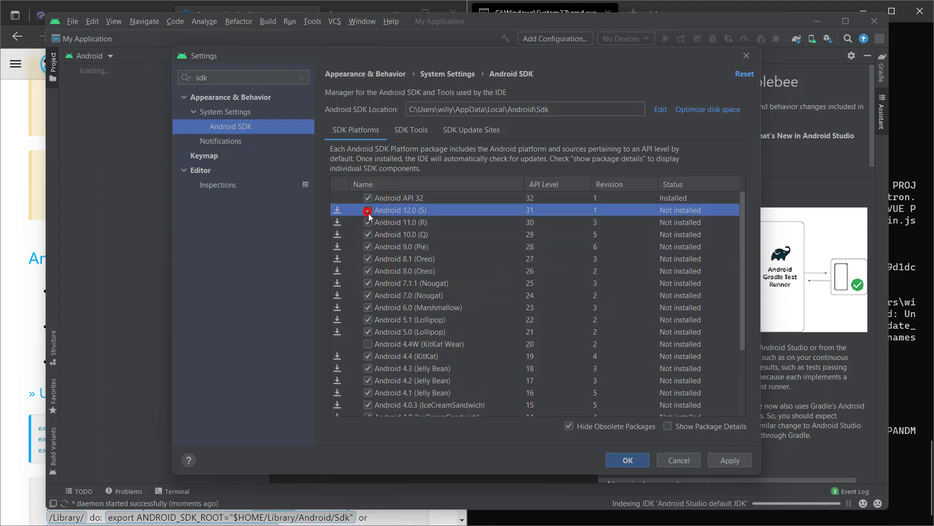
{"action": "scroll", "coordinate": [399, 250], "scroll_direction": "down", "scroll_amount": 3}
{"action": "scroll", "coordinate": [396, 258], "scroll_direction": "up", "scroll_amount": 3}
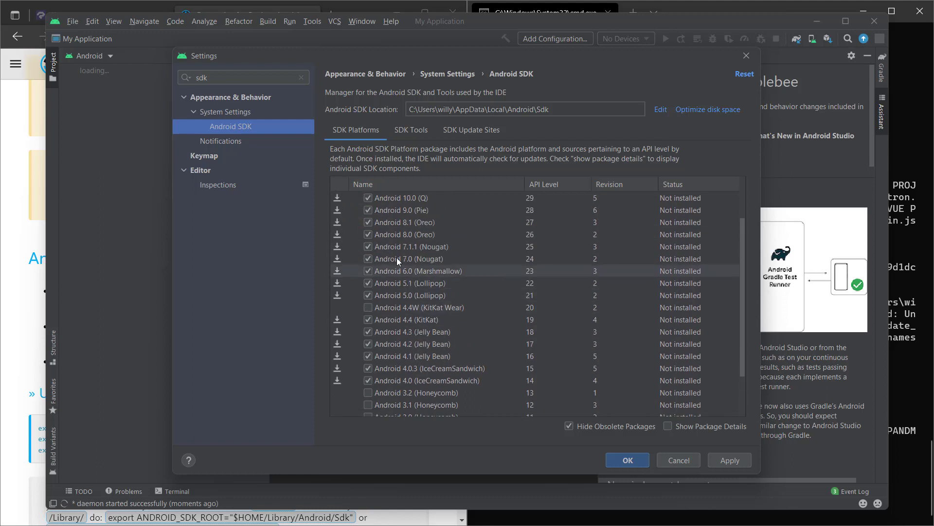
Apply the platform selection, review and confirm the components to install, finish the component installer, and close the settings.
{"action": "left_click", "coordinate": [724, 460]}
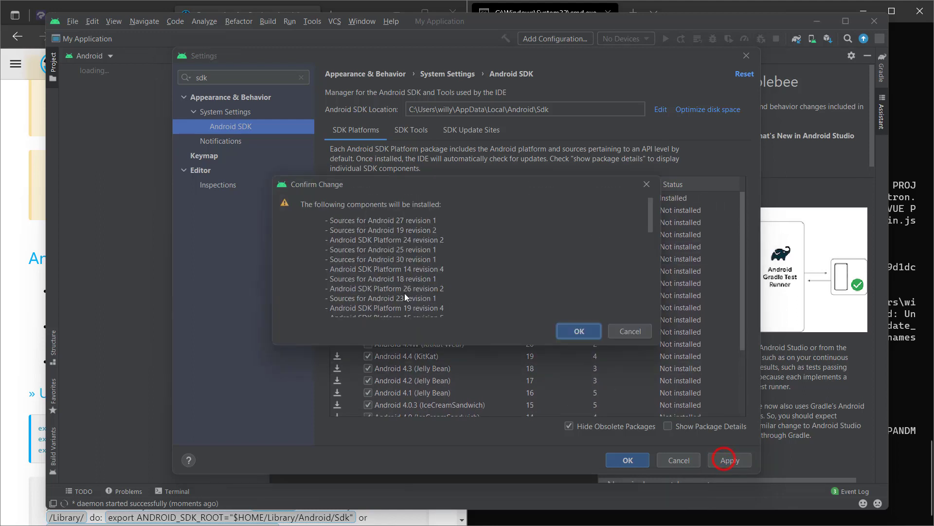
{"action": "left_click_drag", "start_coordinate": [651, 210], "coordinate": [639, 308]}
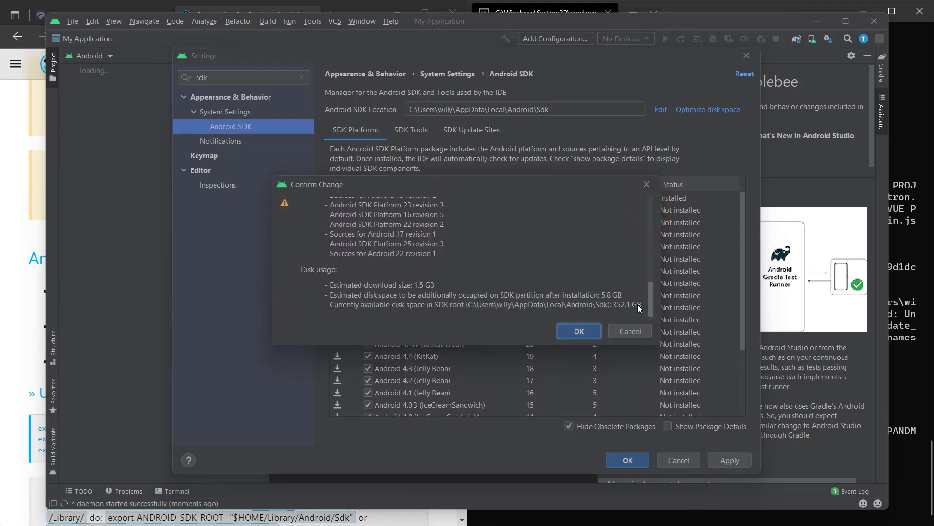
{"action": "left_click", "coordinate": [579, 331]}
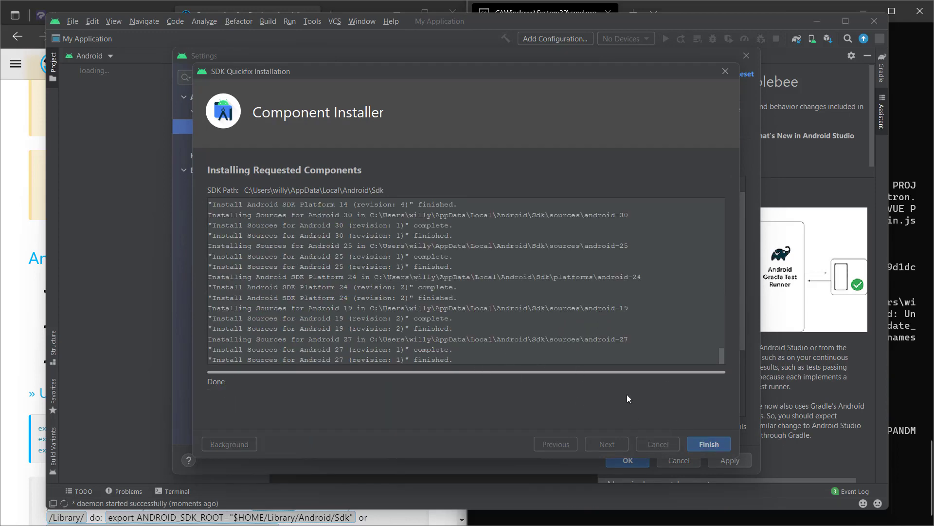
{"action": "left_click", "coordinate": [708, 444]}
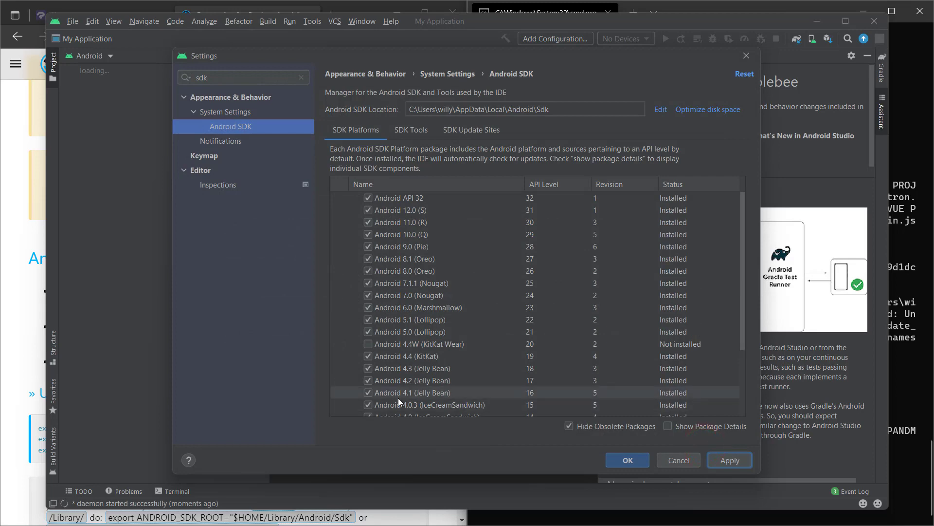
{"action": "left_click", "coordinate": [627, 460]}
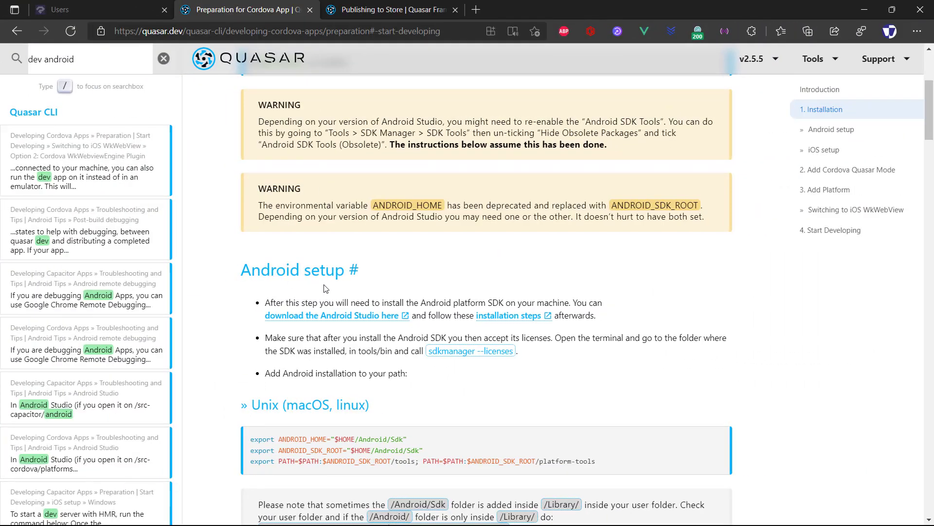
Inspect the entries of the system Path variable and leave its editor without making changes.
{"action": "scroll", "coordinate": [432, 318], "scroll_direction": "down", "scroll_amount": 3}
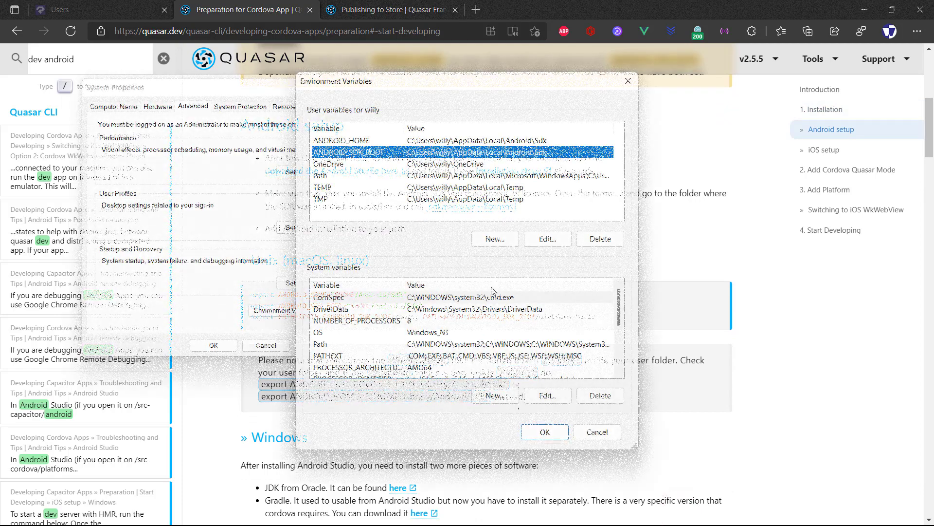
{"action": "left_click", "coordinate": [327, 345]}
{"action": "left_click", "coordinate": [547, 395]}
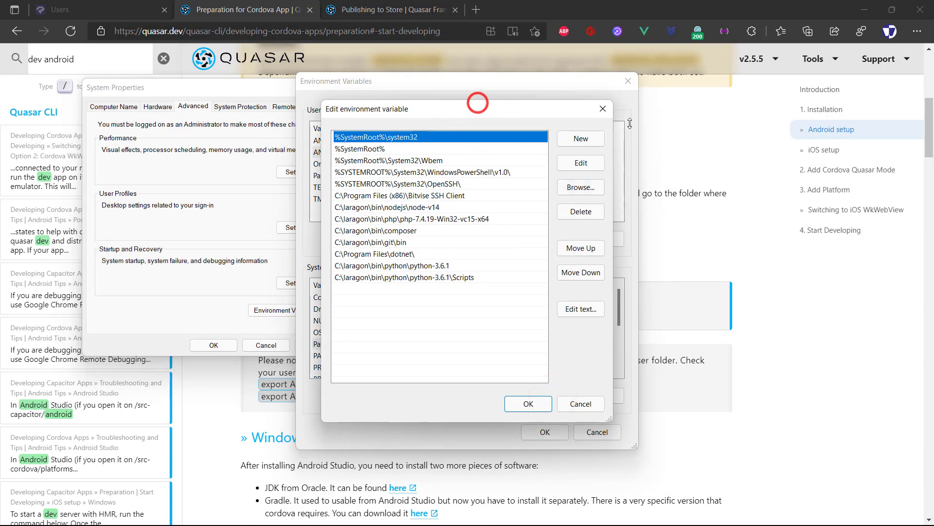
{"action": "left_click", "coordinate": [603, 108]}
Close the Environment Variables dialog, move System Properties aside, and reopen the environment variables from it.
{"action": "left_click_drag", "start_coordinate": [458, 81], "coordinate": [714, 90]}
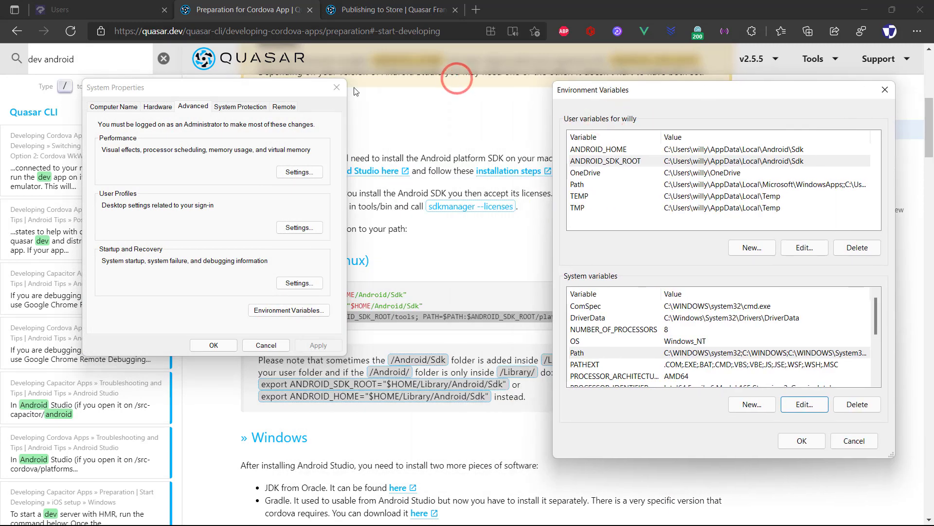
{"action": "left_click", "coordinate": [298, 88]}
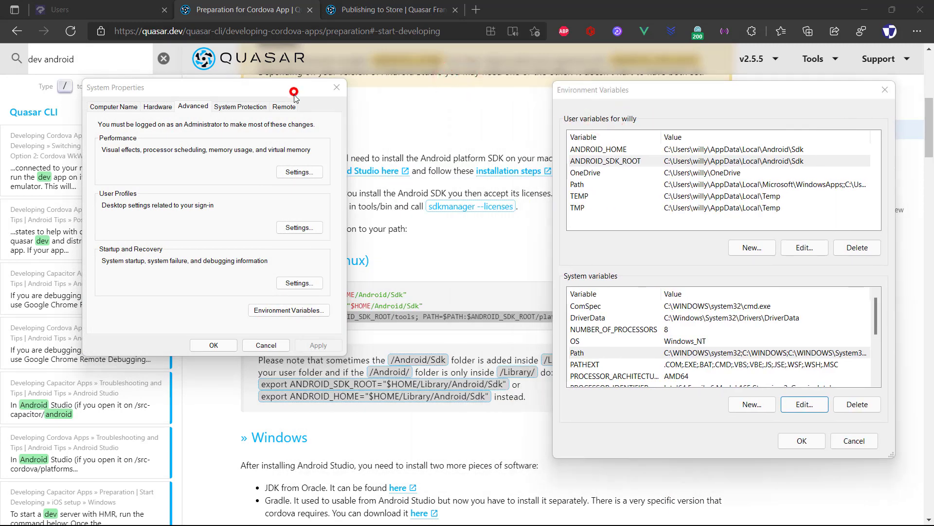
{"action": "left_click", "coordinate": [892, 91]}
{"action": "left_click_drag", "start_coordinate": [298, 91], "coordinate": [854, 89]}
{"action": "left_click", "coordinate": [814, 300]}
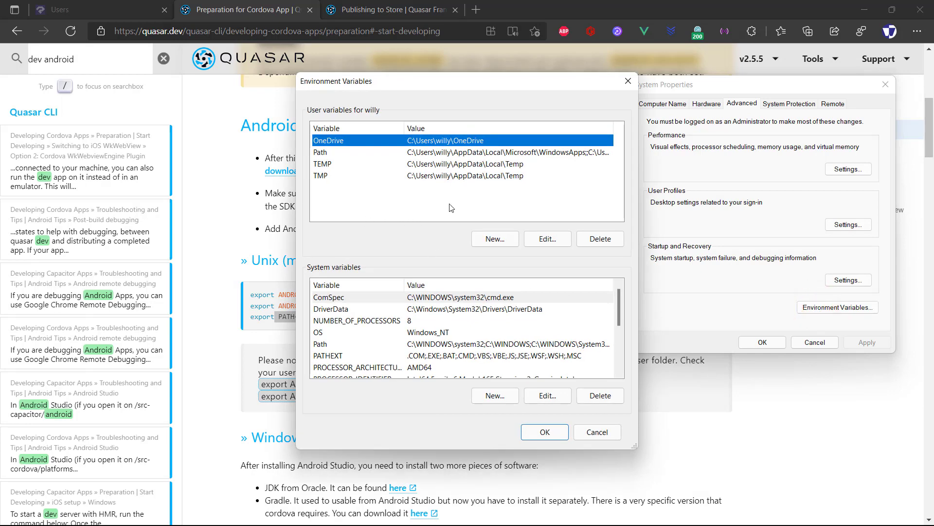
Copy the path of the Android Sdk folder and enter it as the value of a new user variable.
{"action": "scroll", "coordinate": [259, 215], "scroll_direction": "up", "scroll_amount": 3}
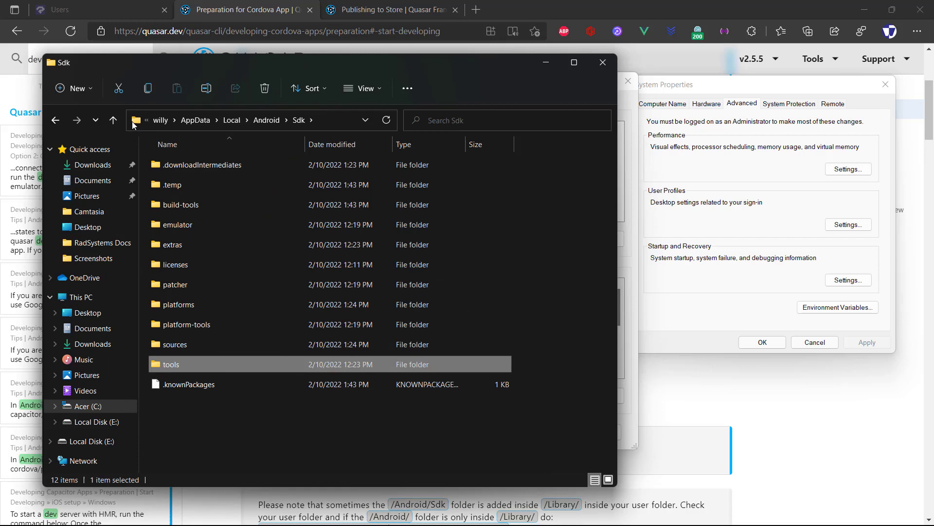
{"action": "left_click", "coordinate": [132, 122]}
{"action": "key", "text": "ctrl+c"}
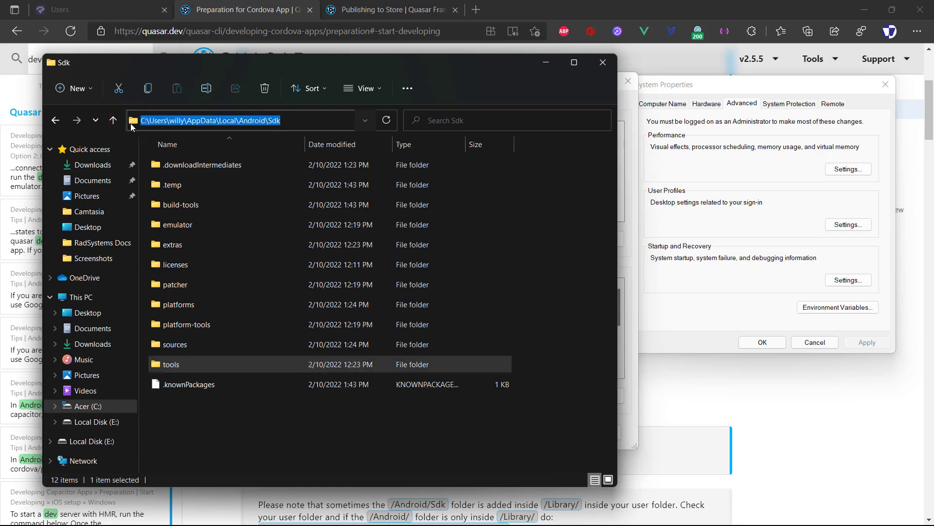
{"action": "left_click", "coordinate": [638, 355]}
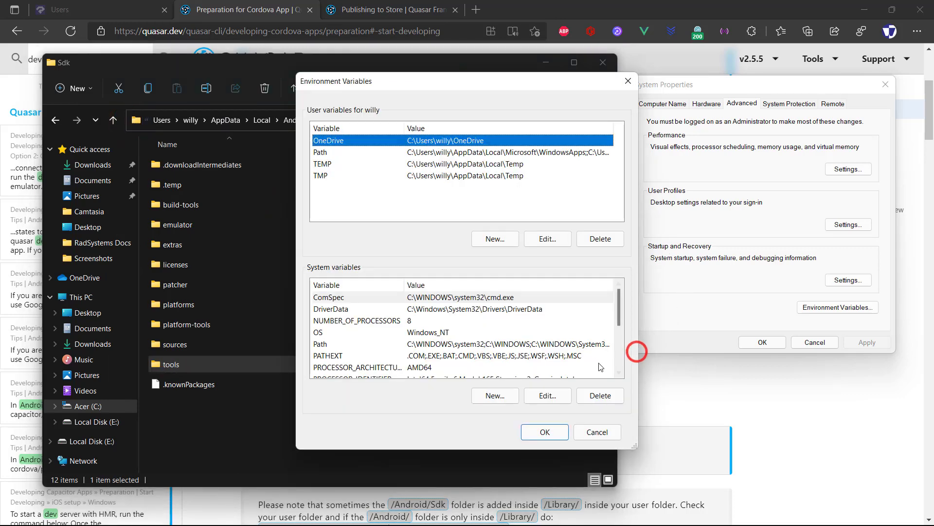
{"action": "left_click", "coordinate": [496, 239]}
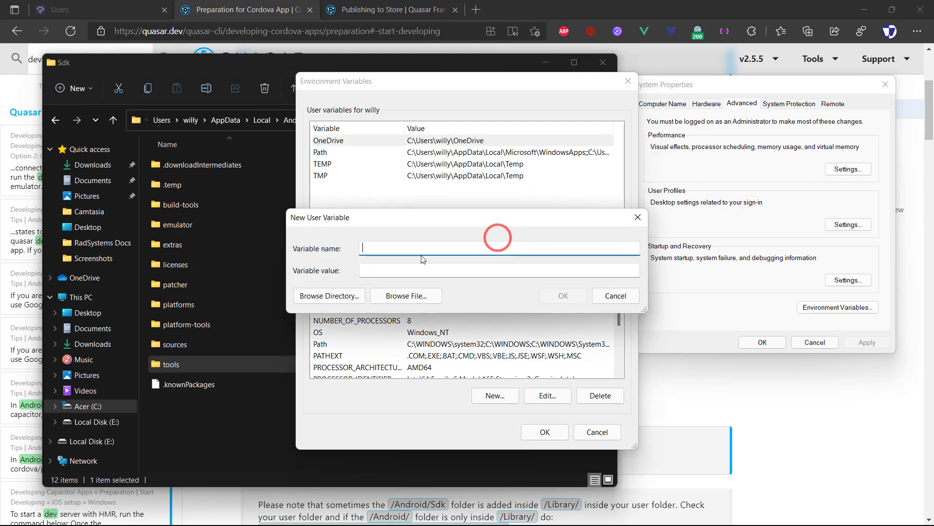
{"action": "left_click", "coordinate": [402, 269]}
{"action": "key", "text": "ctrl+v"}
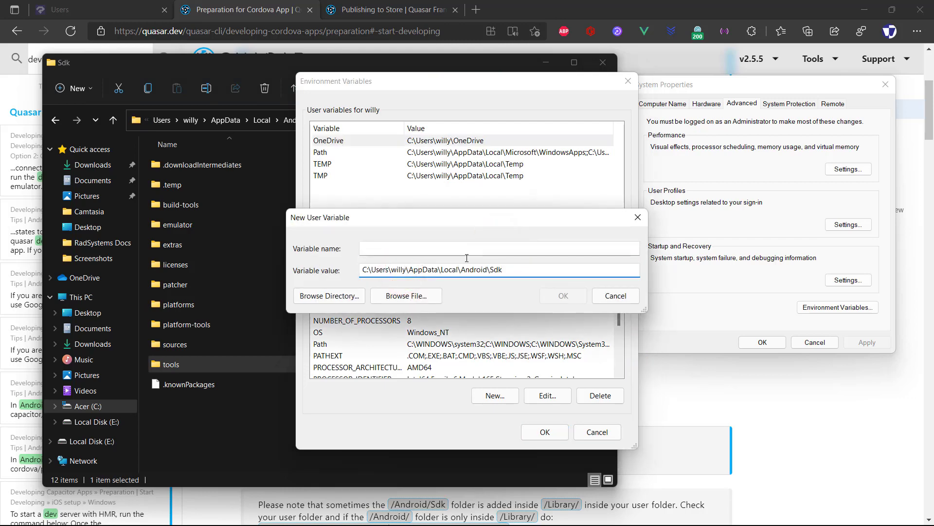
Copy the name ANDROID_HOME from the Quasar docs warning and use it as the new user variable's name.
{"action": "left_click", "coordinate": [784, 400]}
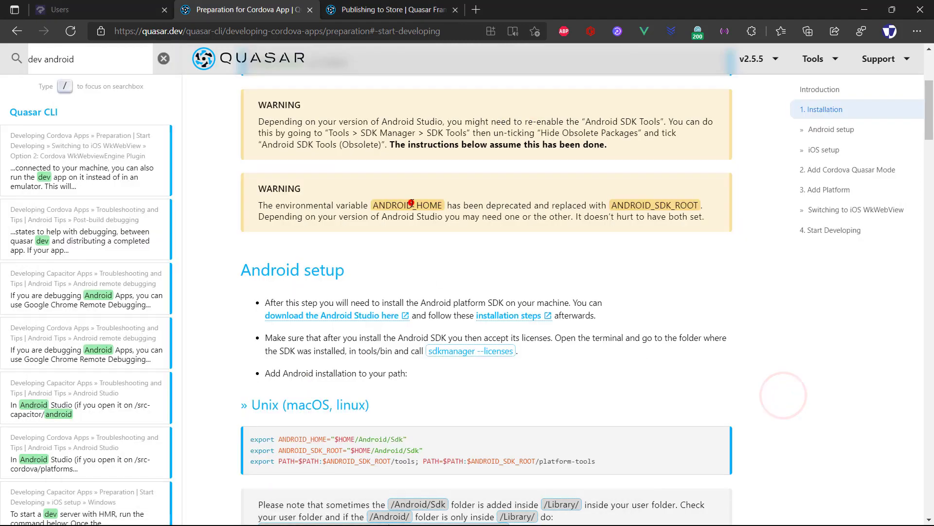
{"action": "double_click", "coordinate": [411, 205]}
{"action": "right_click", "coordinate": [412, 205]}
{"action": "left_click", "coordinate": [438, 211]}
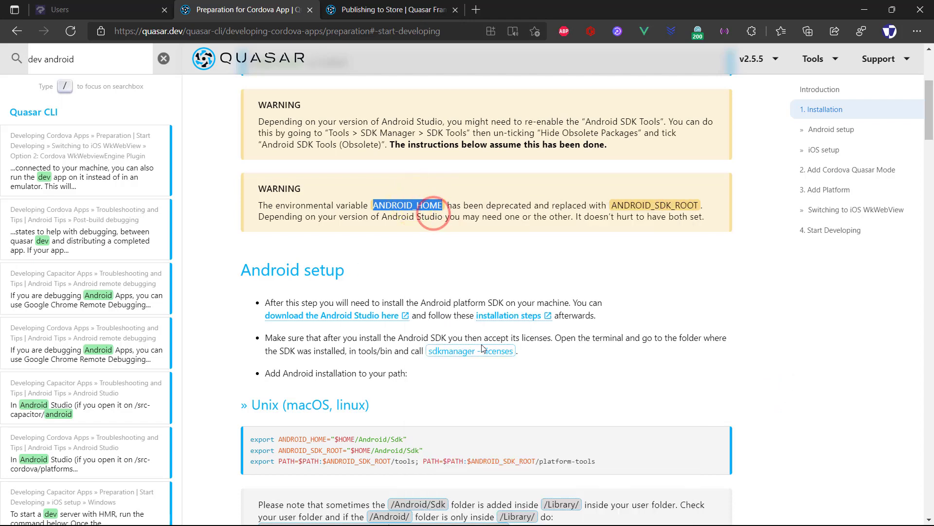
{"action": "key", "text": "alt+Tab"}
{"action": "left_click", "coordinate": [396, 246]}
{"action": "key", "text": "ctrl+v"}
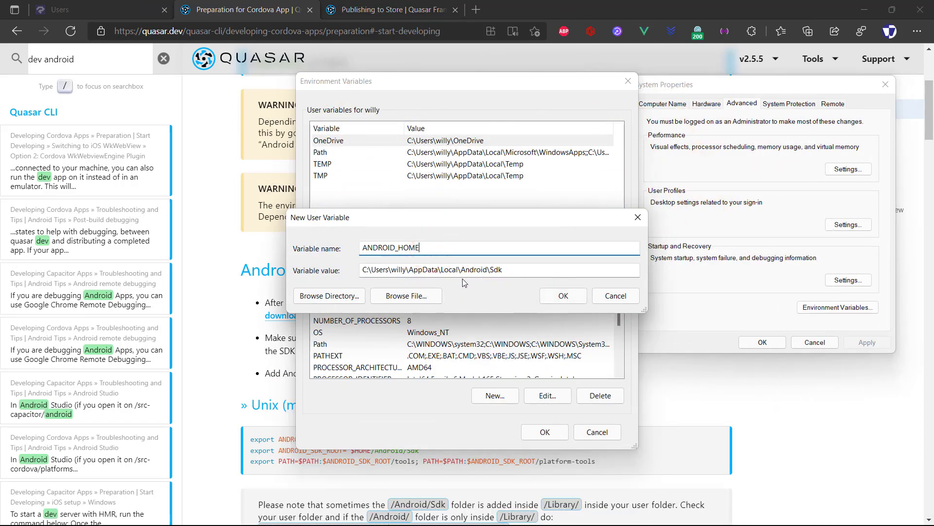
Put the SDK path on the clipboard again from the ANDROID_HOME value, keep it in place, and save the variable.
{"action": "left_click", "coordinate": [473, 269]}
{"action": "key", "text": "ctrl+a"}
{"action": "key", "text": "ctrl+x"}
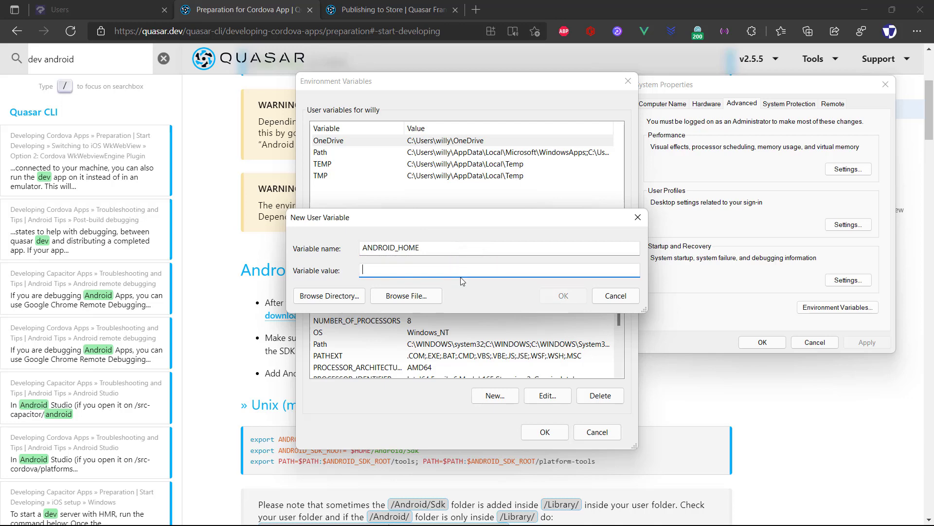
{"action": "key", "text": "ctrl+v"}
{"action": "left_click", "coordinate": [553, 297]}
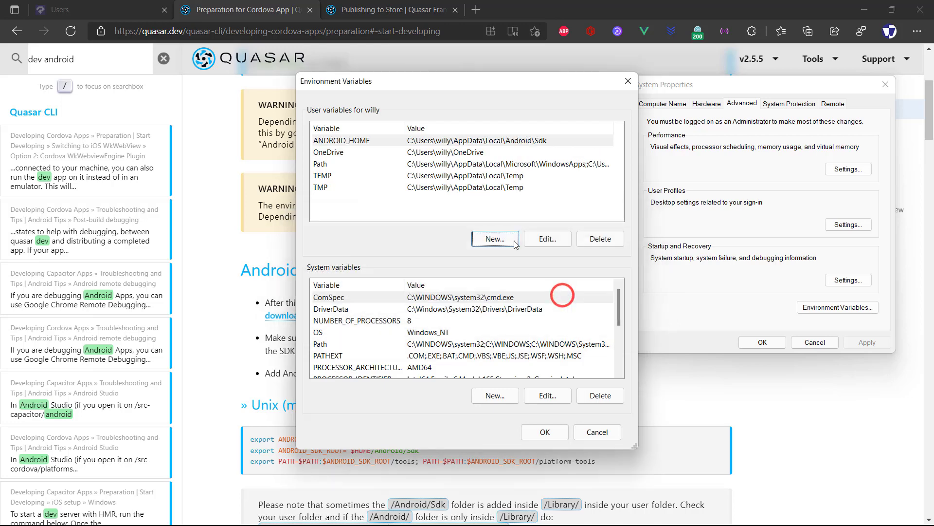
Add a user variable ANDROID_SDK_ROOT with the same Android Sdk folder path as its value, and save the environment variables.
{"action": "left_click", "coordinate": [495, 238]}
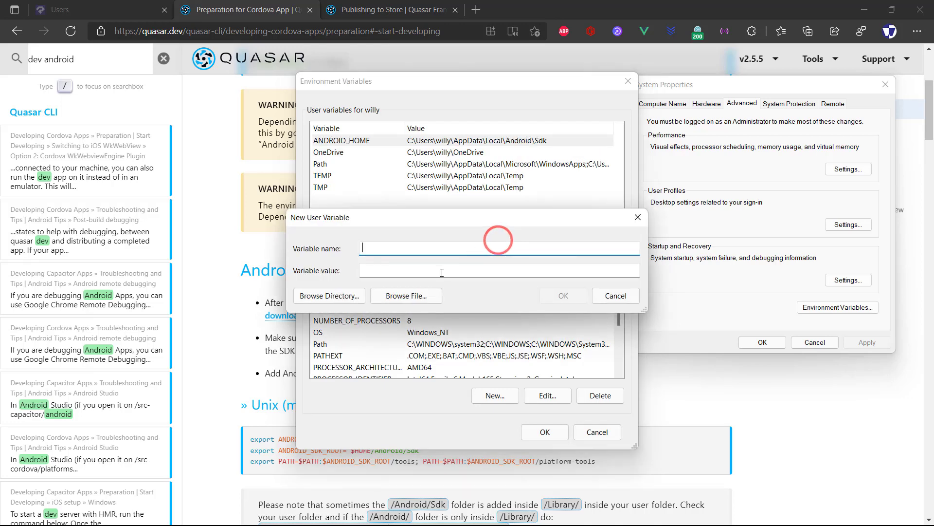
{"action": "left_click", "coordinate": [439, 270]}
{"action": "key", "text": "ctrl+v"}
{"action": "left_click", "coordinate": [448, 248]}
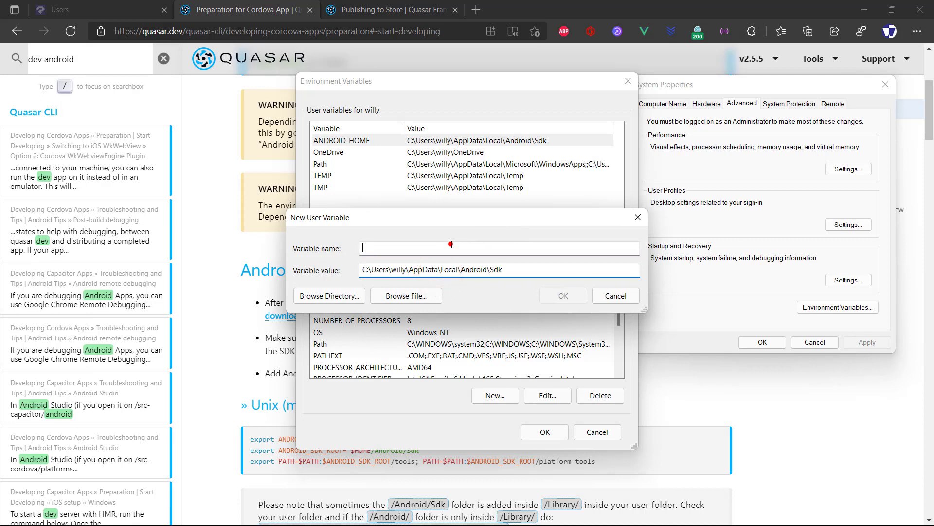
{"action": "left_click", "coordinate": [246, 207]}
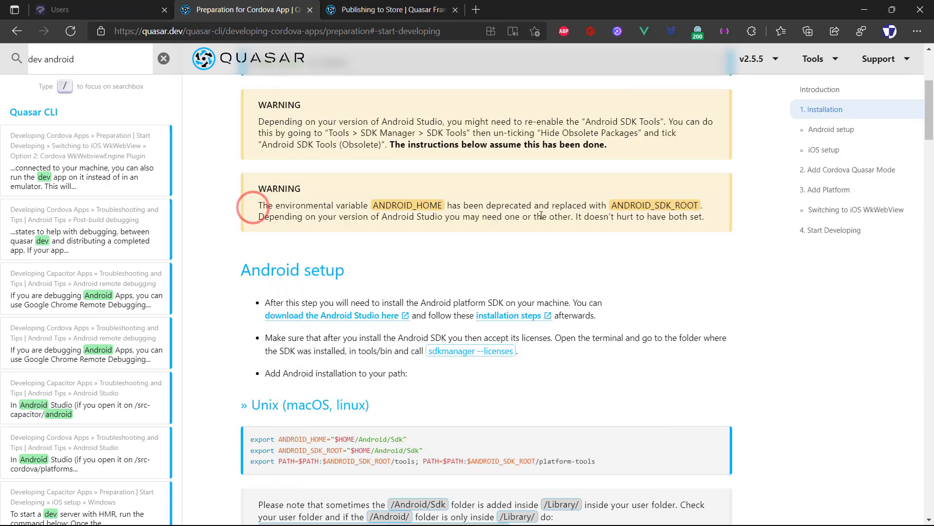
{"action": "double_click", "coordinate": [631, 207]}
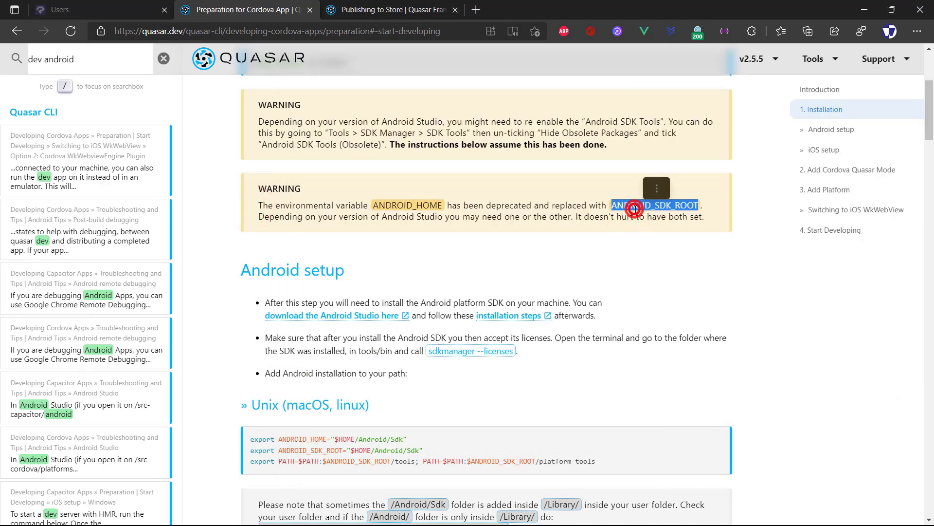
{"action": "key", "text": "ctrl+c"}
{"action": "key", "text": "alt+Tab"}
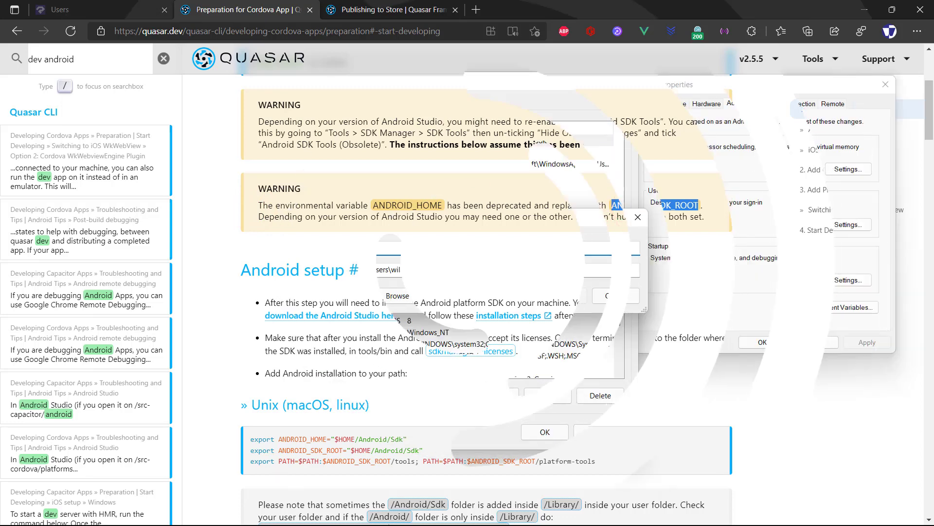
{"action": "key", "text": "ctrl+v"}
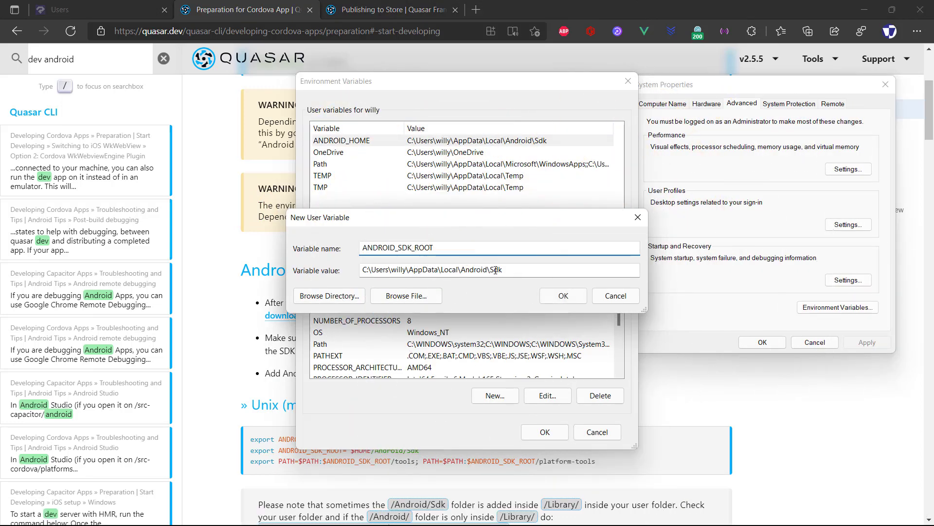
{"action": "left_click", "coordinate": [564, 296]}
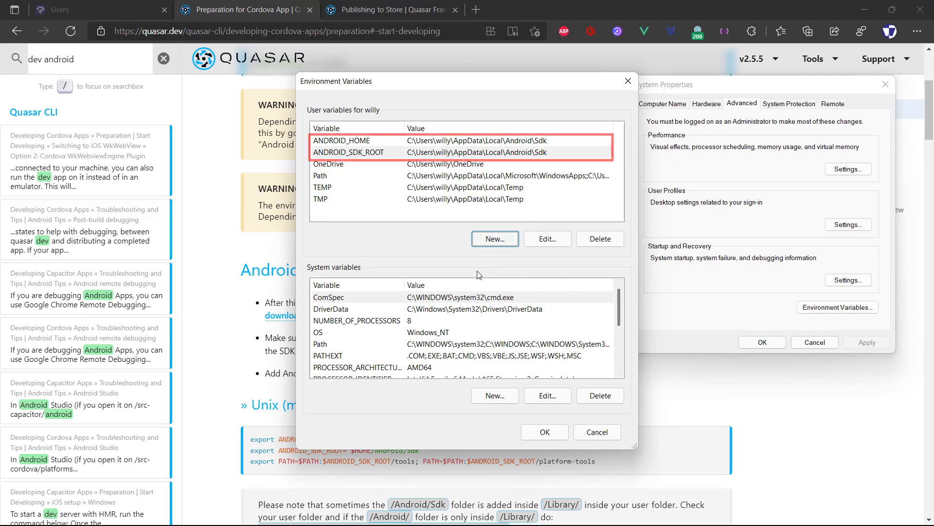
{"action": "left_click", "coordinate": [541, 432]}
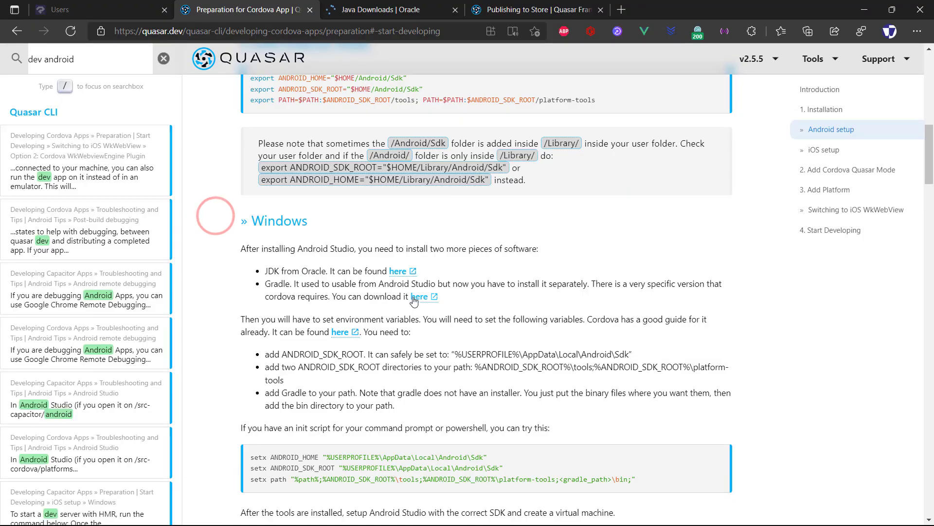
Download gradle-4.10.3-all.zip through the Gradle link in the Windows section of the Quasar docs.
{"action": "right_click", "coordinate": [419, 296]}
{"action": "left_click", "coordinate": [463, 221]}
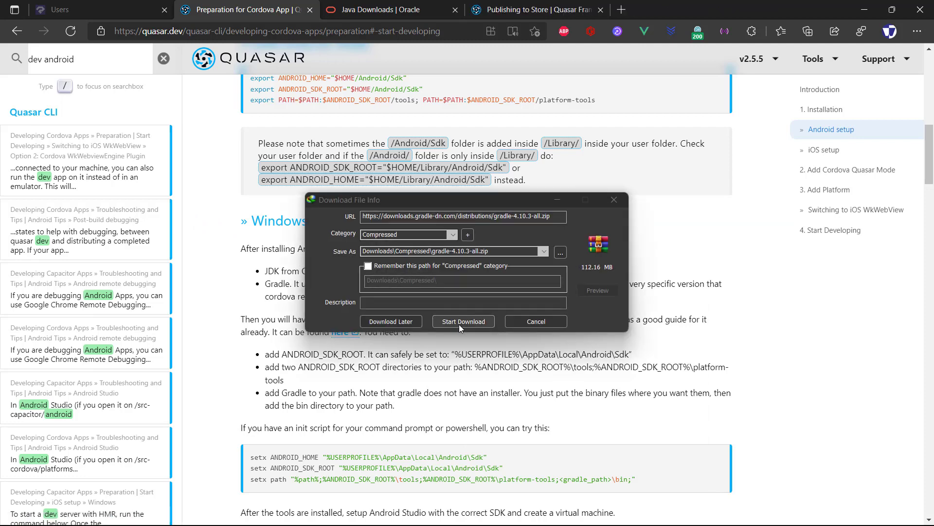
{"action": "left_click", "coordinate": [462, 322]}
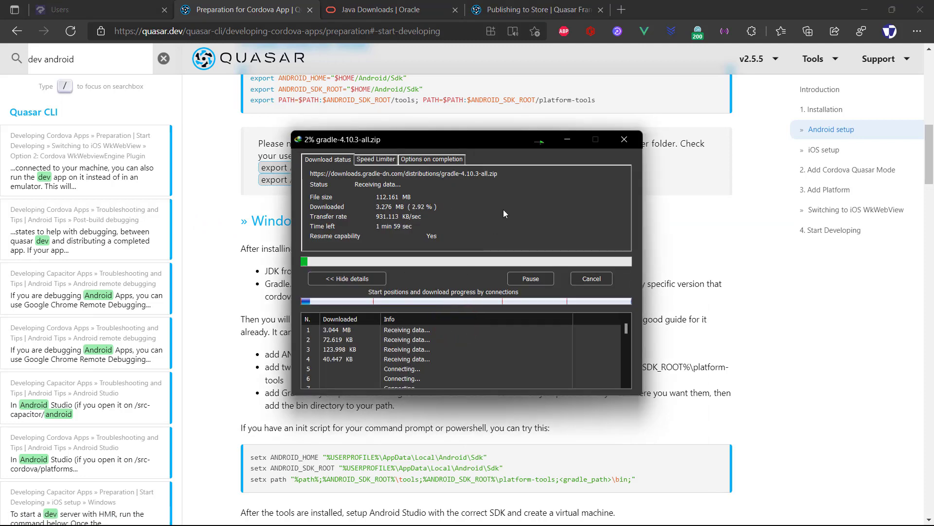
{"action": "left_click", "coordinate": [539, 141]}
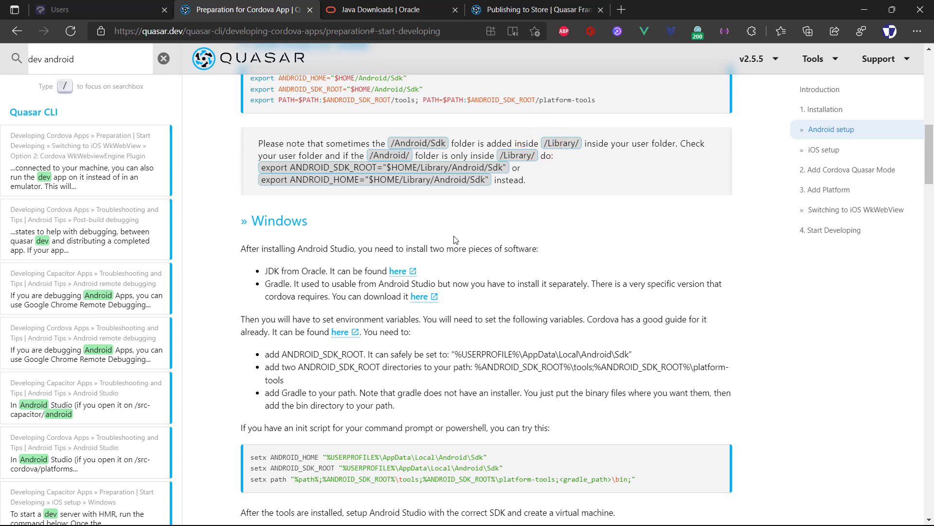
Show the Windows installers of Java SE Development Kit 8u321 on the Oracle downloads page, highlighting the x64 and x86 entries.
{"action": "left_click", "coordinate": [411, 9]}
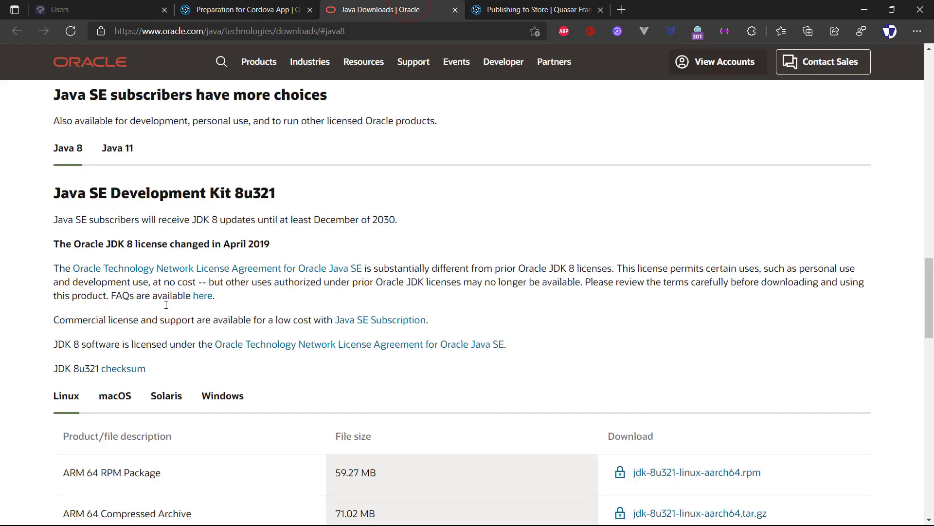
{"action": "scroll", "coordinate": [194, 317], "scroll_direction": "down", "scroll_amount": 5}
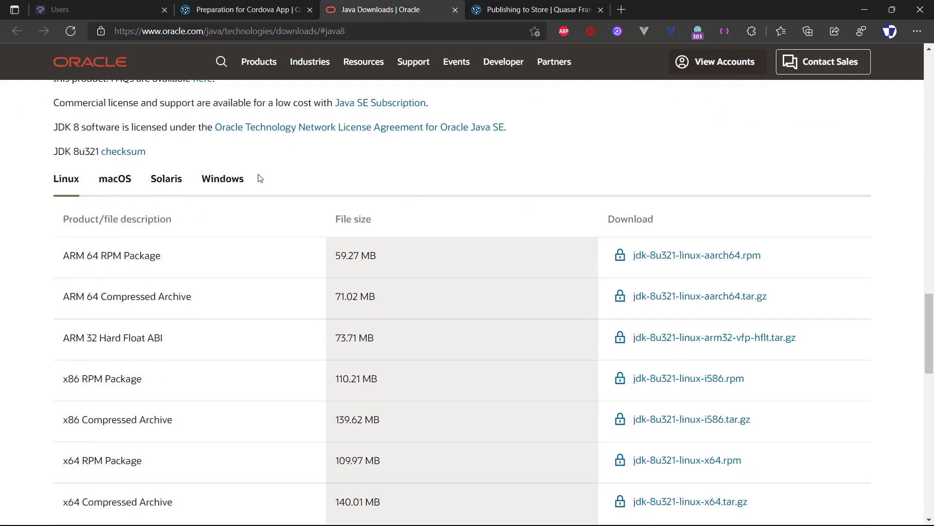
{"action": "scroll", "coordinate": [273, 234], "scroll_direction": "up", "scroll_amount": 3}
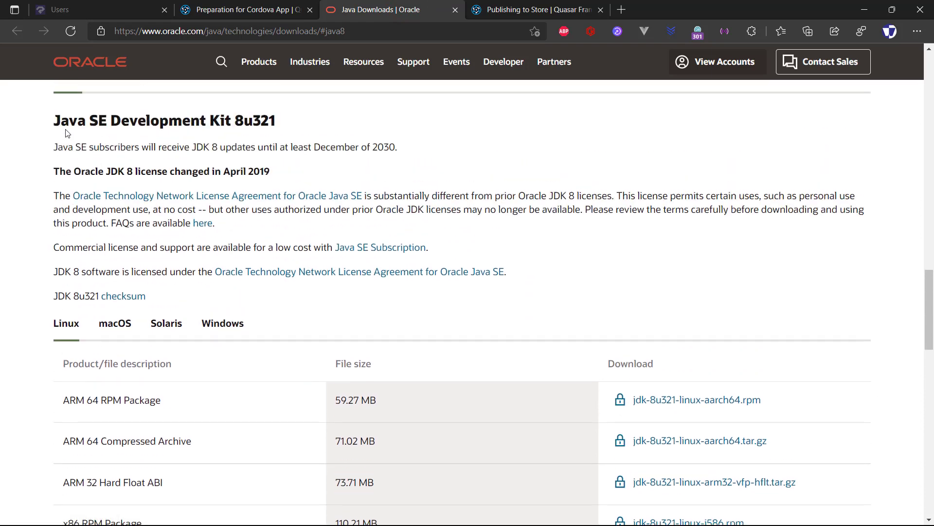
{"action": "left_click_drag", "start_coordinate": [52, 120], "coordinate": [280, 122]}
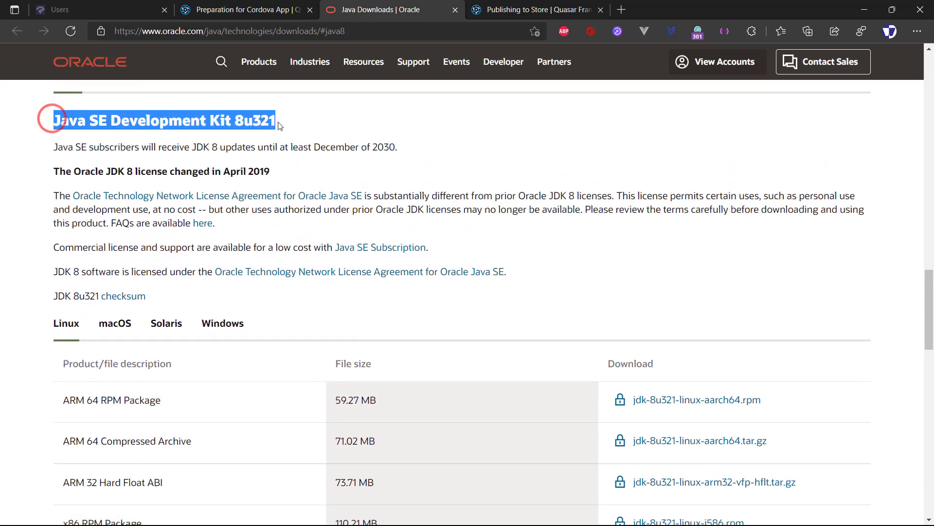
{"action": "left_click", "coordinate": [220, 326]}
{"action": "scroll", "coordinate": [90, 312], "scroll_direction": "down", "scroll_amount": 3}
{"action": "left_click_drag", "start_coordinate": [56, 300], "coordinate": [140, 300]}
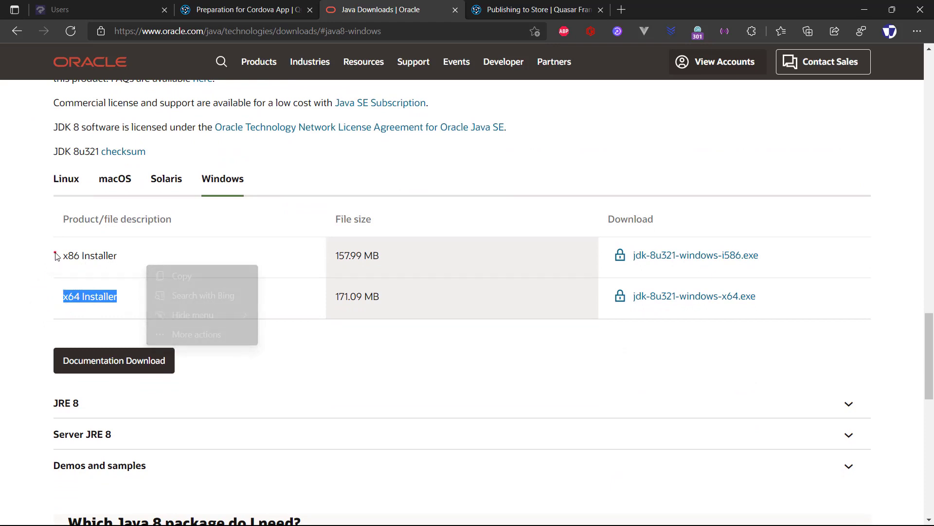
{"action": "left_click_drag", "start_coordinate": [56, 256], "coordinate": [131, 255]}
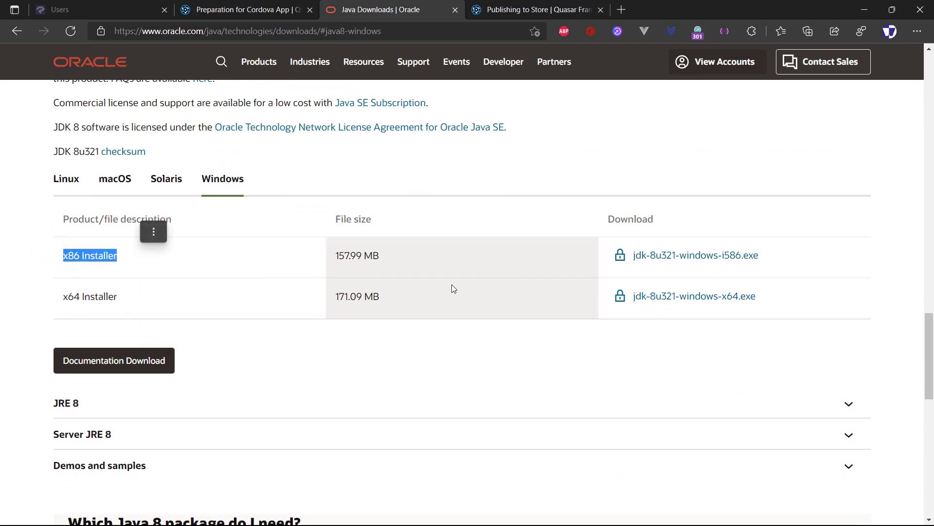
Request the jdk-8u321-windows-x64.exe download and accept the Oracle license agreement.
{"action": "left_click", "coordinate": [706, 296]}
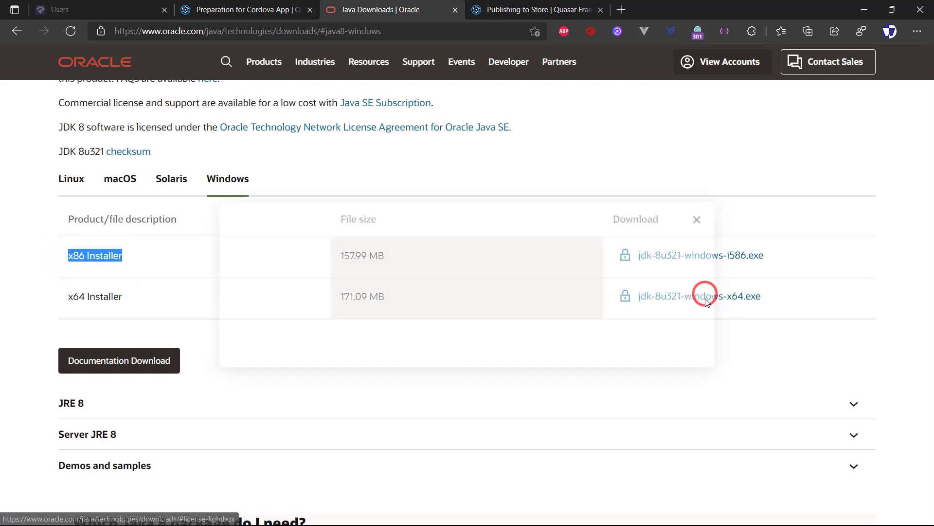
{"action": "left_click", "coordinate": [229, 262]}
{"action": "left_click", "coordinate": [450, 326]}
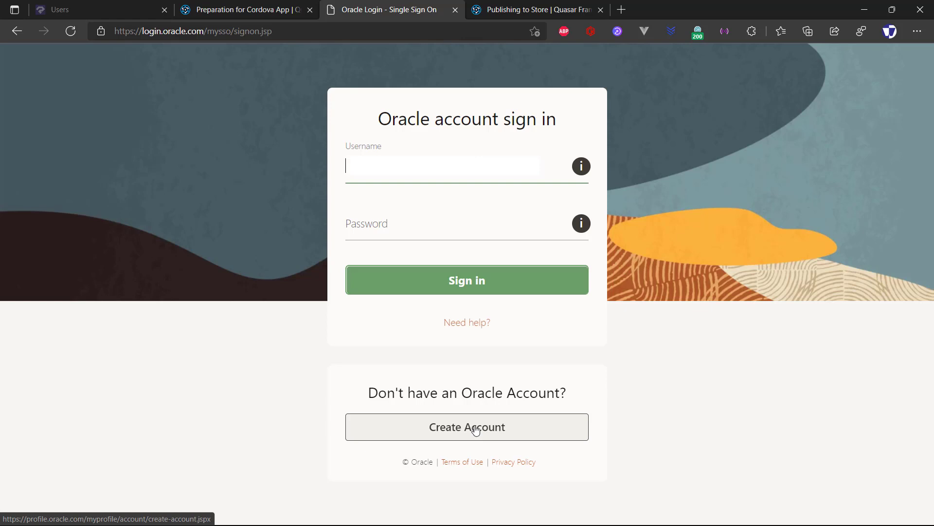
Sign in with the Oracle account username and password, start the JDK installer download, and close the Oracle page.
{"action": "left_click", "coordinate": [376, 167]}
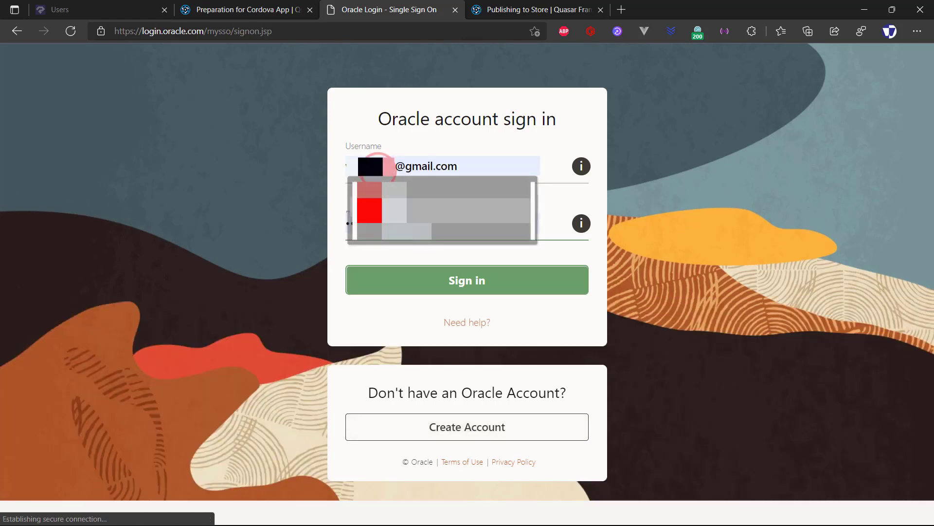
{"action": "left_click", "coordinate": [375, 205]}
{"action": "left_click", "coordinate": [467, 280]}
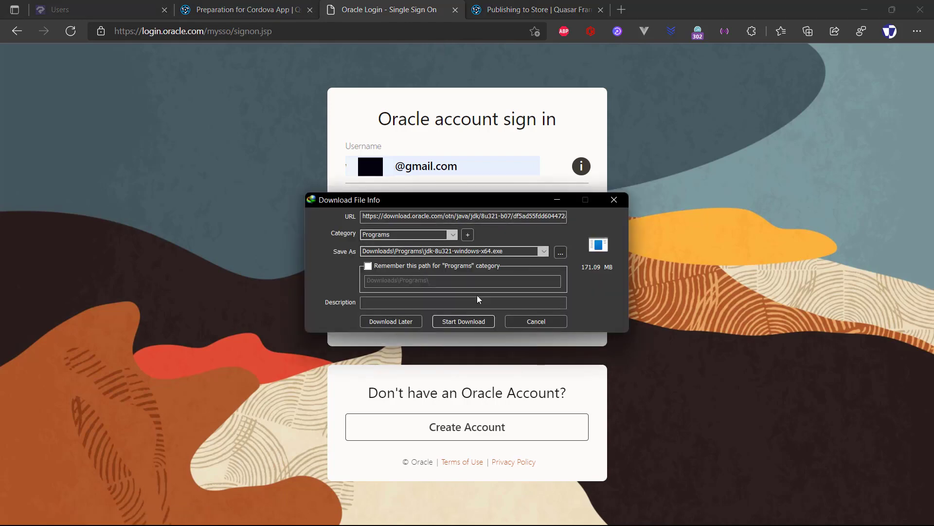
{"action": "left_click", "coordinate": [463, 322]}
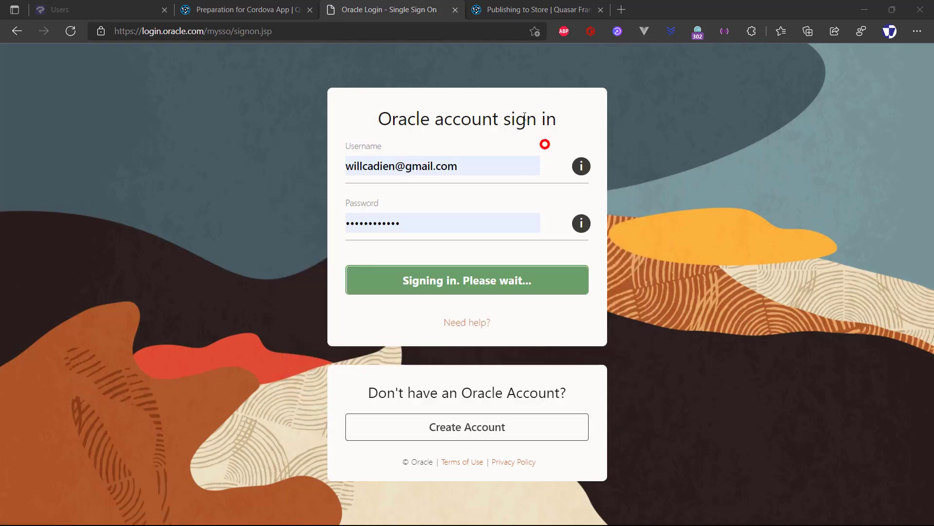
{"action": "left_click", "coordinate": [455, 10]}
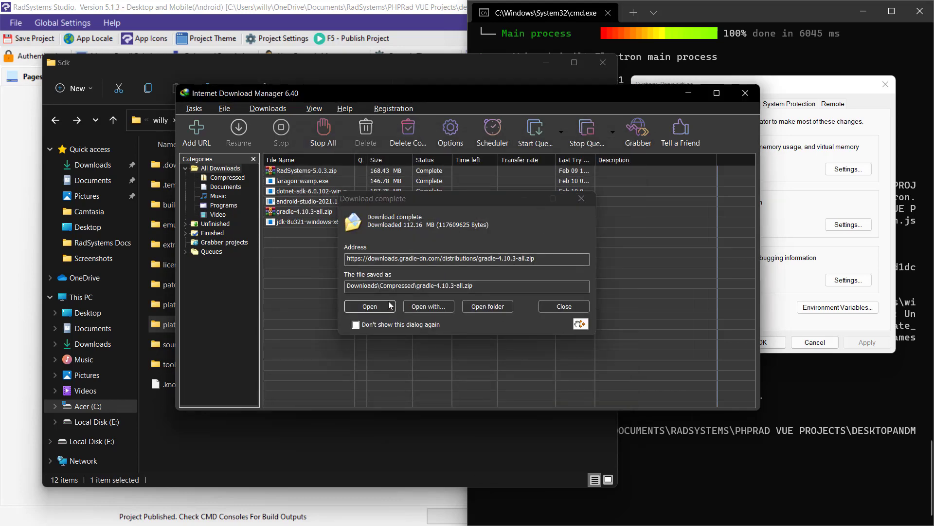
Extract the gradle-4.10.3 folder from the downloaded gradle-4.10.3-all.zip to the root of drive C and close the archive.
{"action": "left_click", "coordinate": [389, 305]}
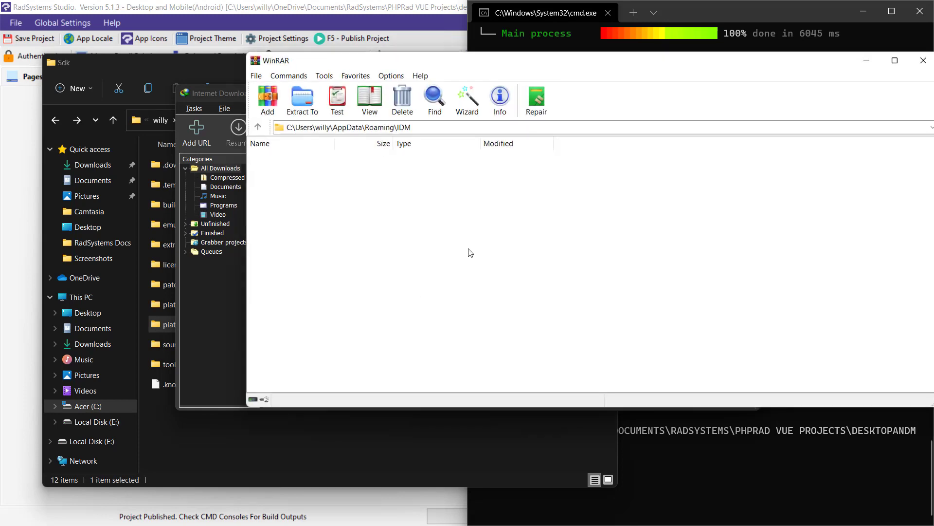
{"action": "double_click", "coordinate": [292, 167]}
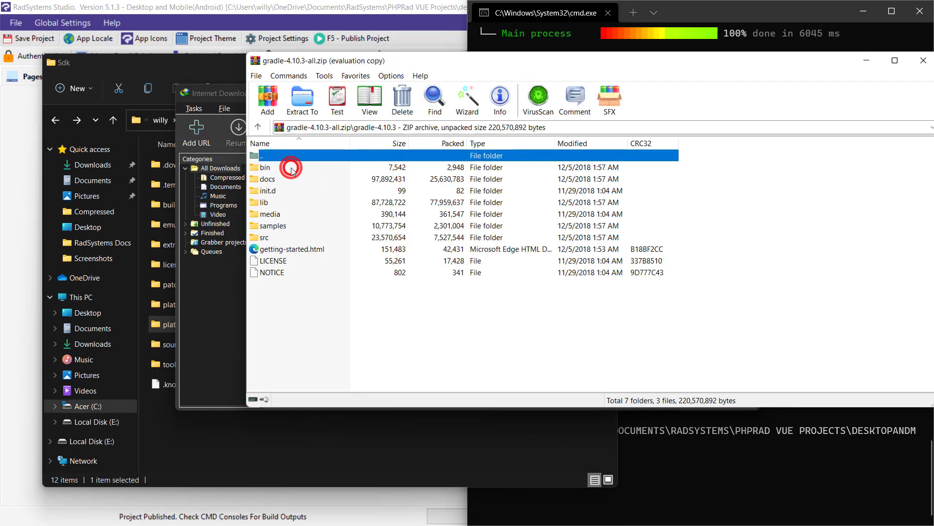
{"action": "double_click", "coordinate": [272, 156]}
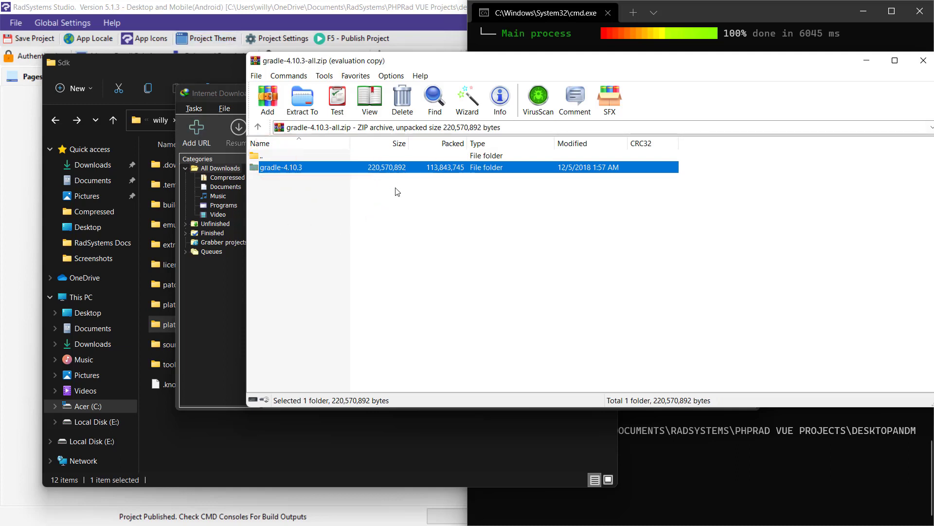
{"action": "left_click", "coordinate": [186, 72]}
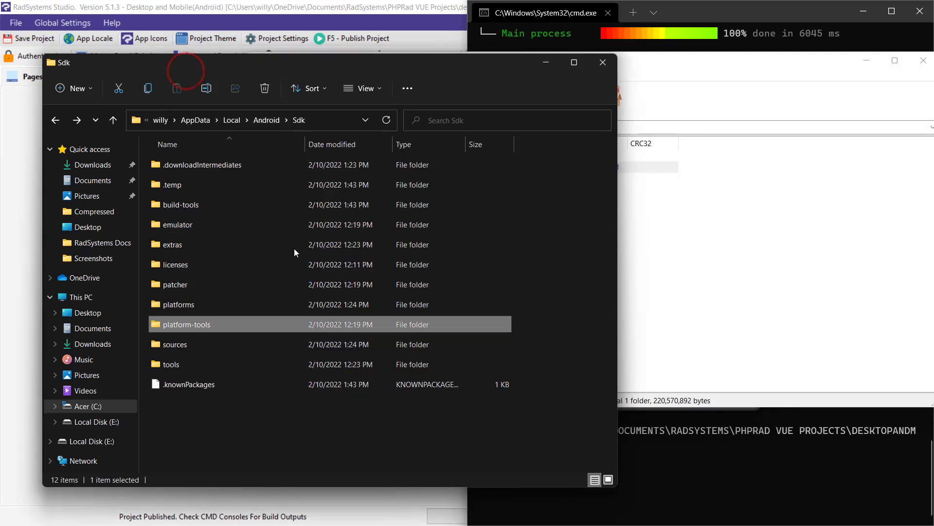
{"action": "left_click", "coordinate": [79, 408]}
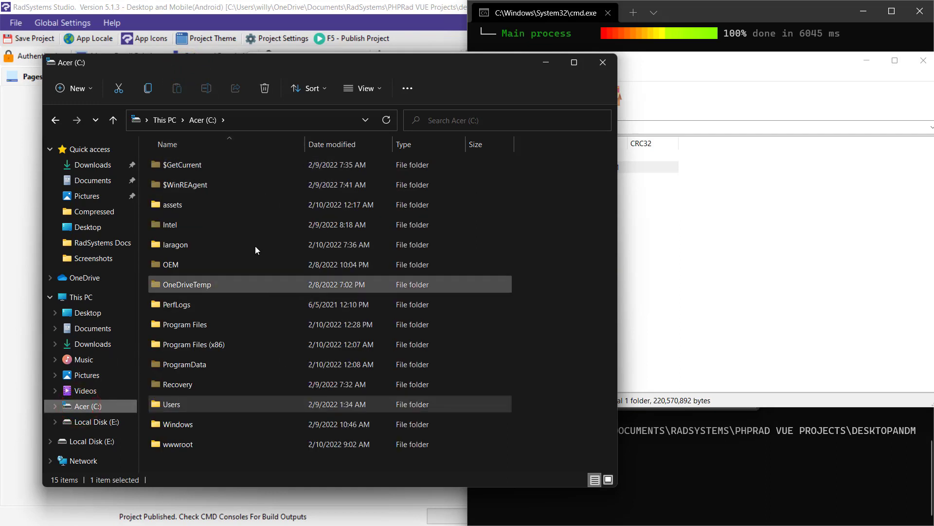
{"action": "left_click", "coordinate": [835, 201]}
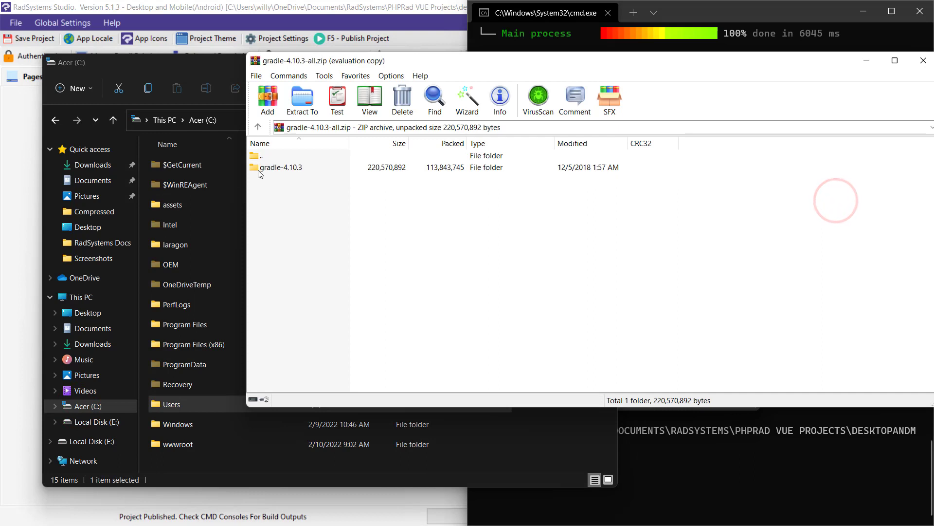
{"action": "left_click_drag", "start_coordinate": [256, 167], "coordinate": [168, 459]}
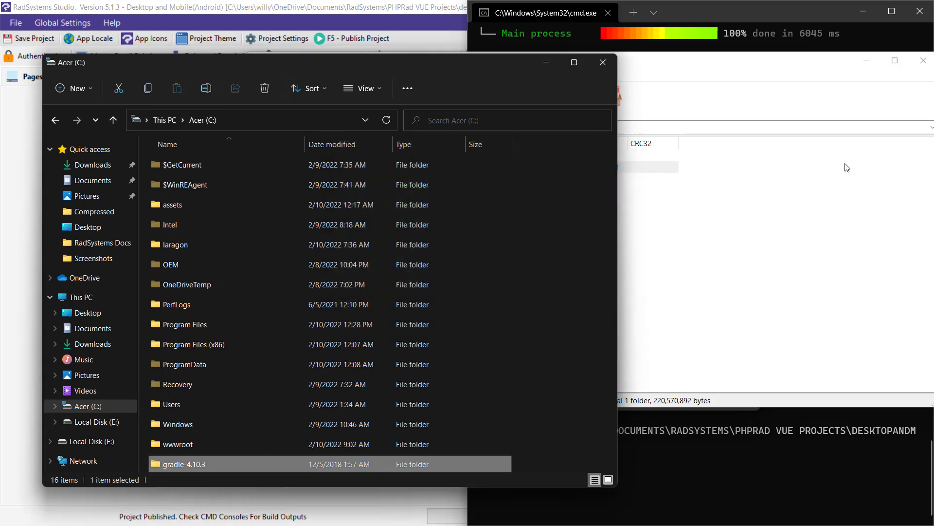
{"action": "left_click", "coordinate": [846, 165]}
{"action": "left_click", "coordinate": [923, 61]}
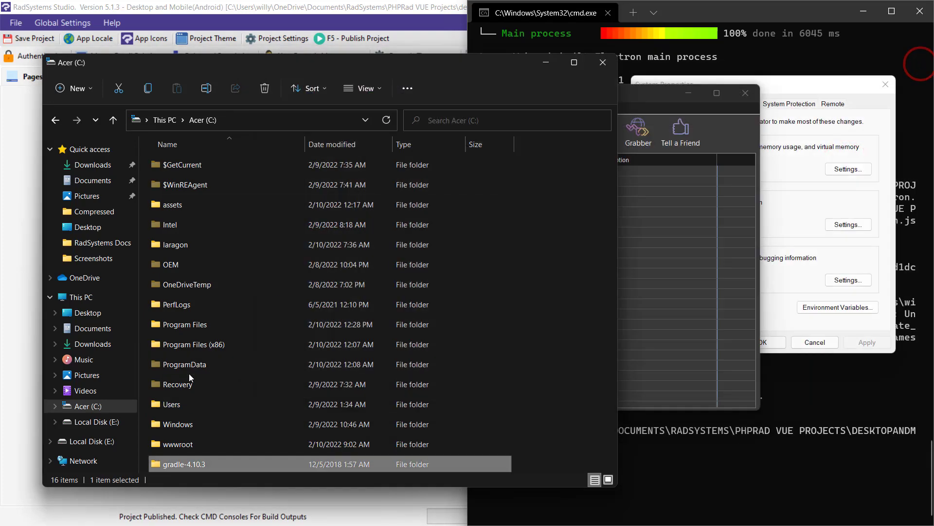
Open the bin folder inside C:\gradle-4.10.3 and copy its full path.
{"action": "left_click", "coordinate": [171, 229]}
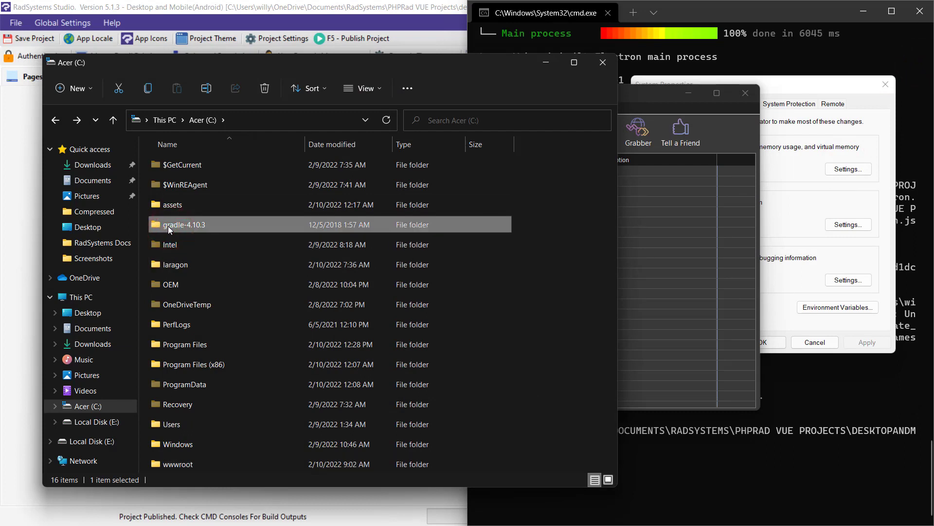
{"action": "double_click", "coordinate": [234, 229]}
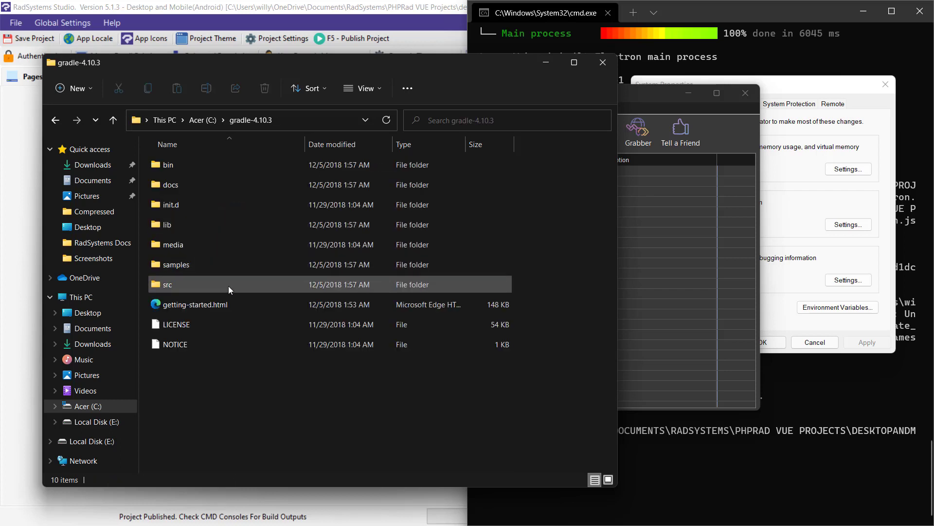
{"action": "double_click", "coordinate": [193, 164]}
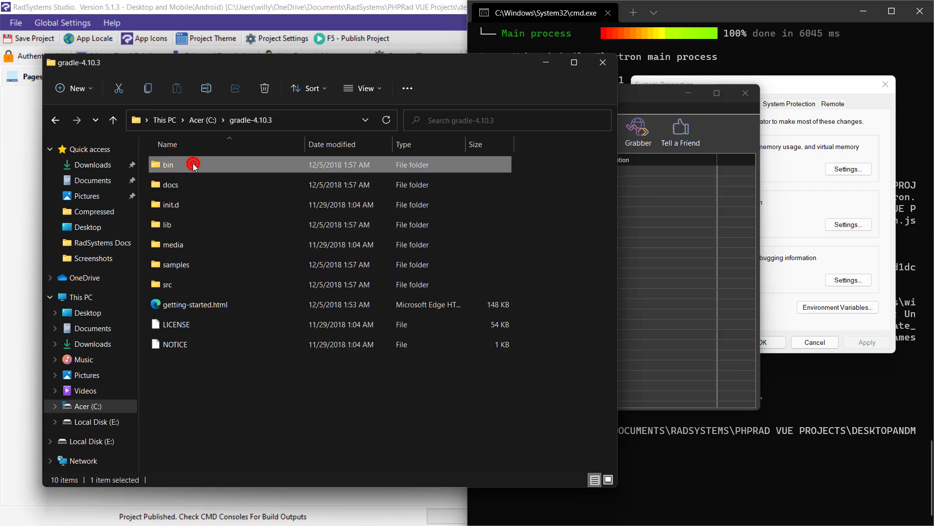
{"action": "left_click", "coordinate": [146, 124]}
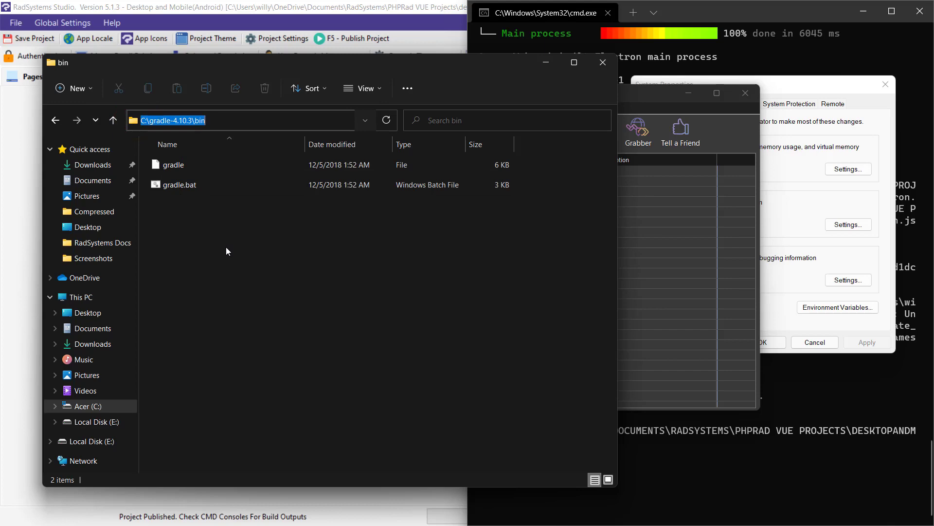
Add C:\gradle-4.10.3\bin as a new entry in the system Path variable and save the environment variables.
{"action": "left_click", "coordinate": [778, 263]}
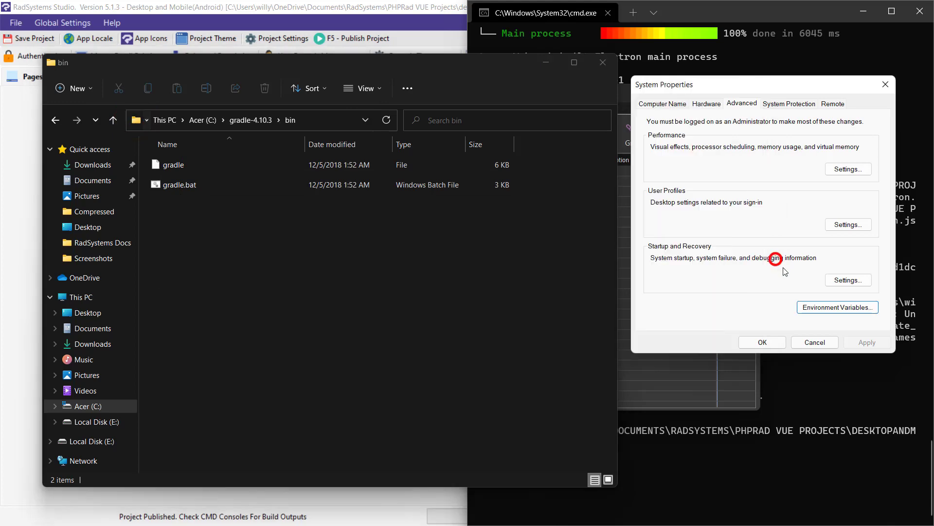
{"action": "left_click", "coordinate": [845, 309]}
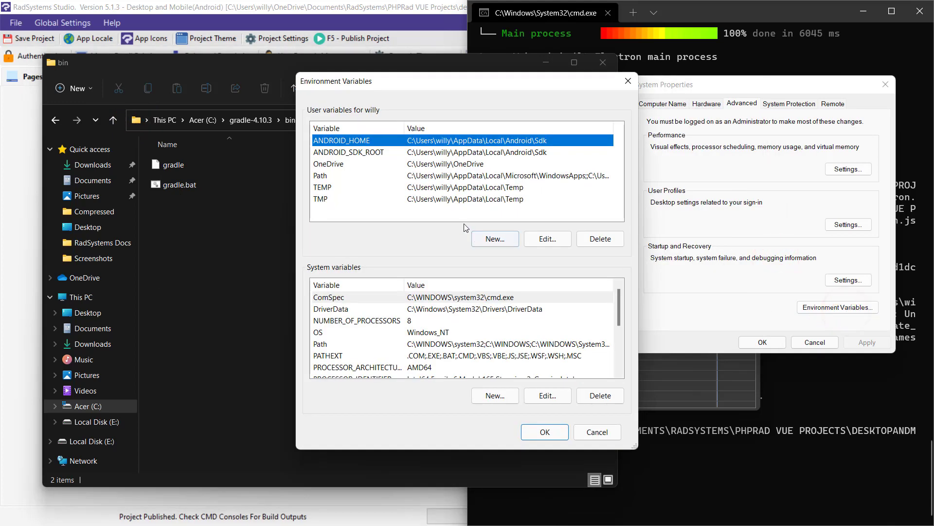
{"action": "left_click", "coordinate": [320, 343]}
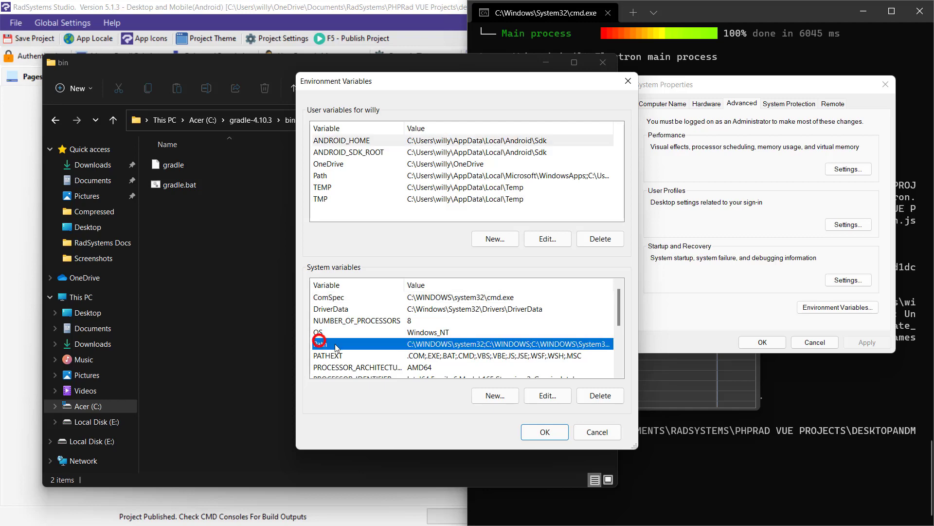
{"action": "left_click", "coordinate": [538, 396]}
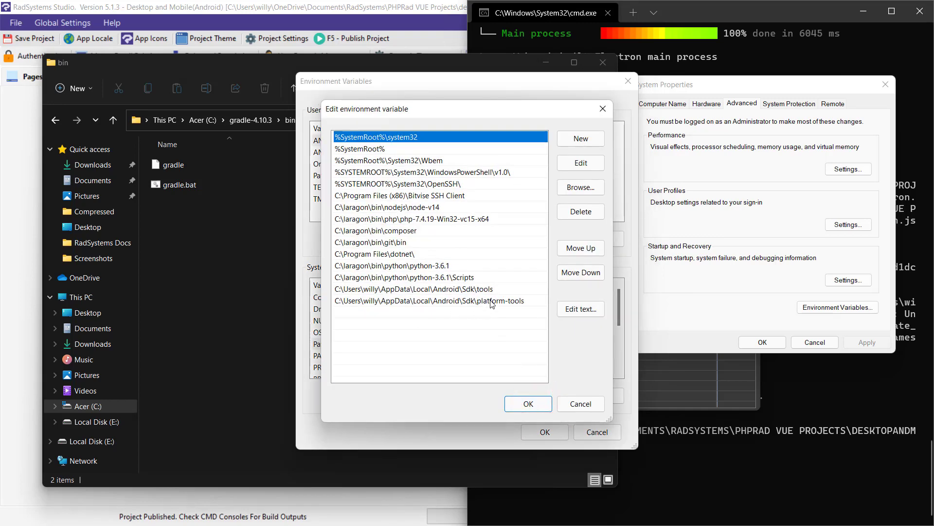
{"action": "left_click", "coordinate": [581, 138]}
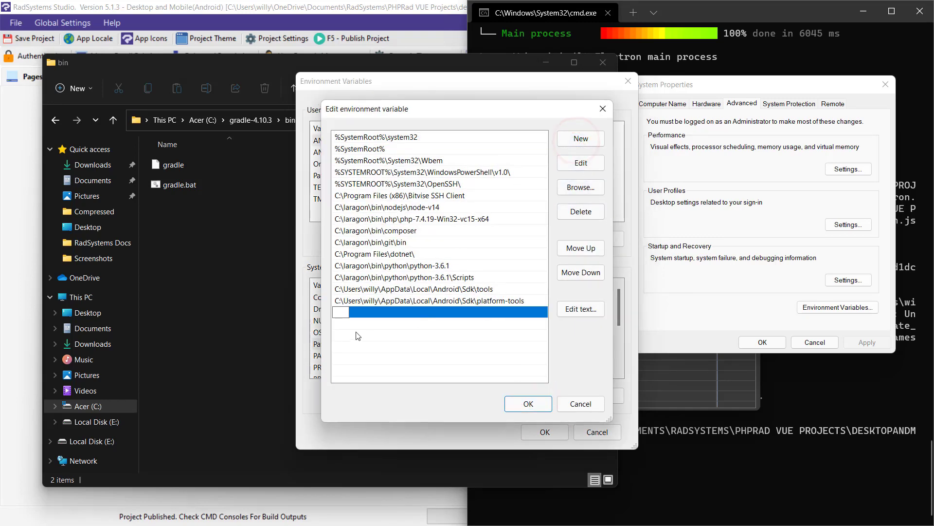
{"action": "type", "text": "C:\\gradle-4.10.3\\bin"}
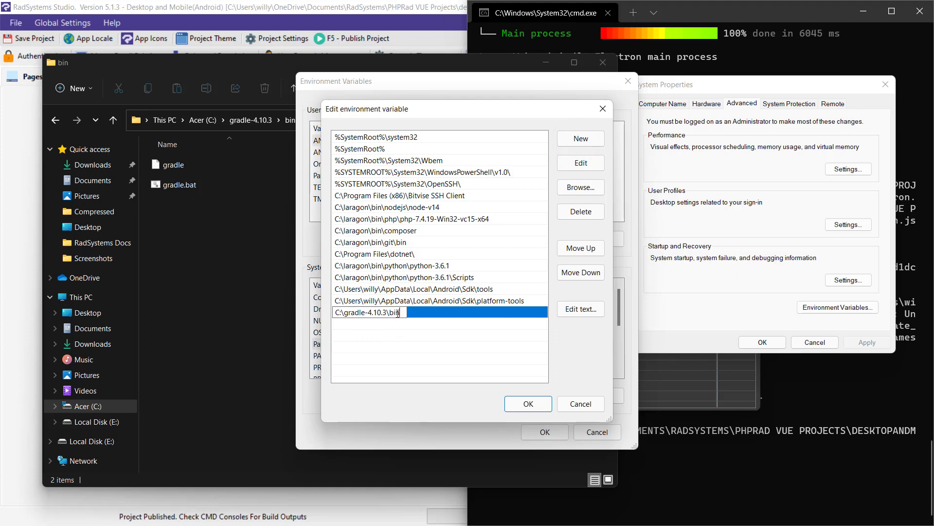
{"action": "left_click", "coordinate": [431, 325]}
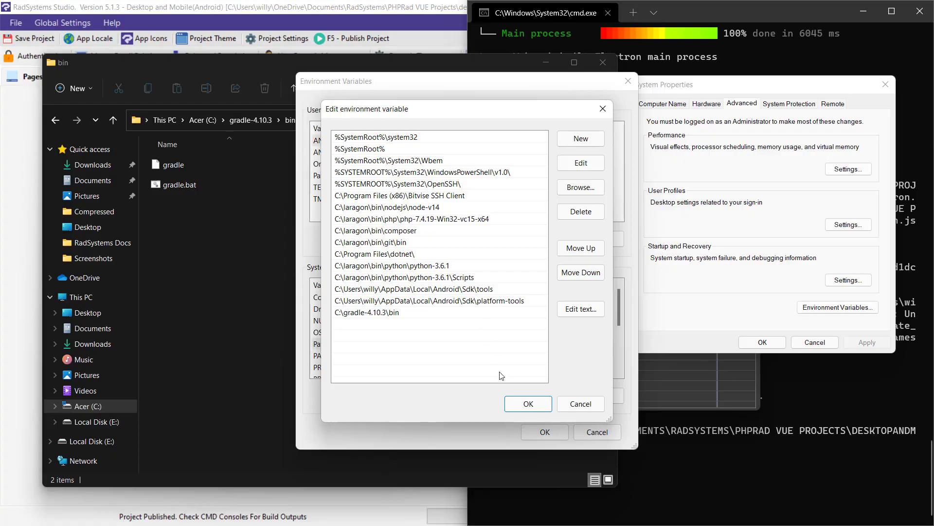
{"action": "left_click", "coordinate": [523, 404]}
{"action": "left_click", "coordinate": [544, 433]}
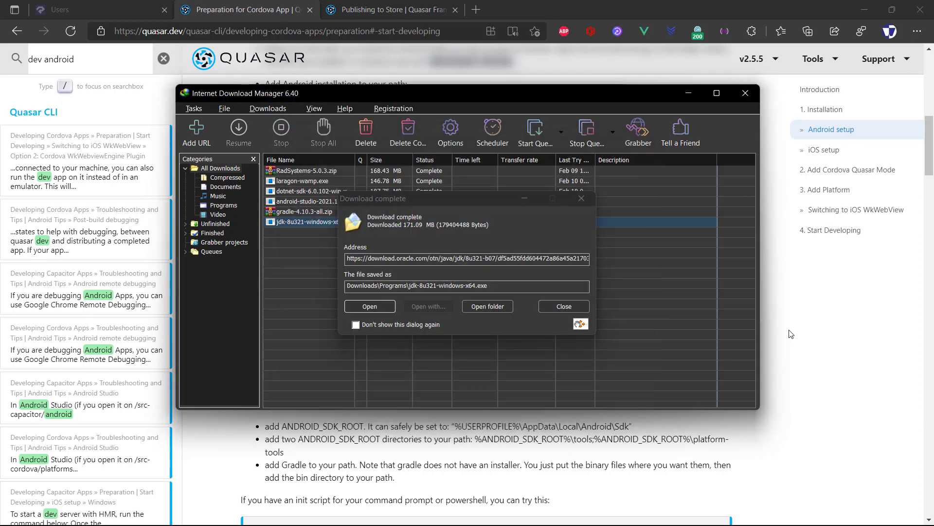
Install Java SE Development Kit 8 Update 321 (64-bit) from the downloaded installer with the default features and destination folders.
{"action": "left_click", "coordinate": [368, 307]}
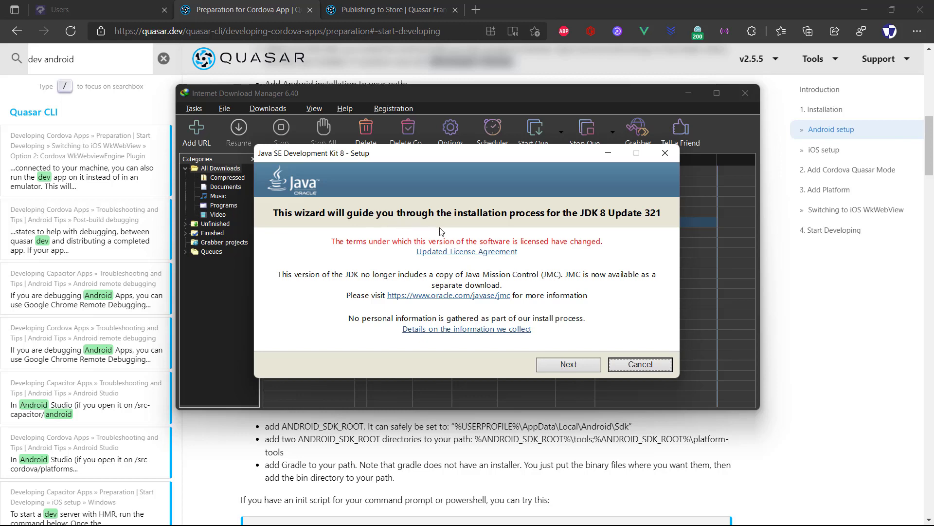
{"action": "left_click", "coordinate": [583, 365]}
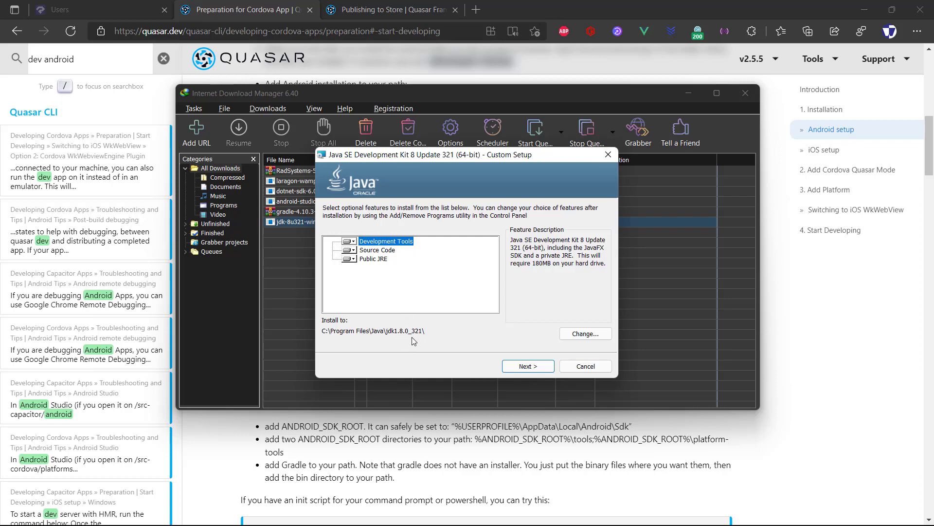
{"action": "left_click", "coordinate": [527, 366]}
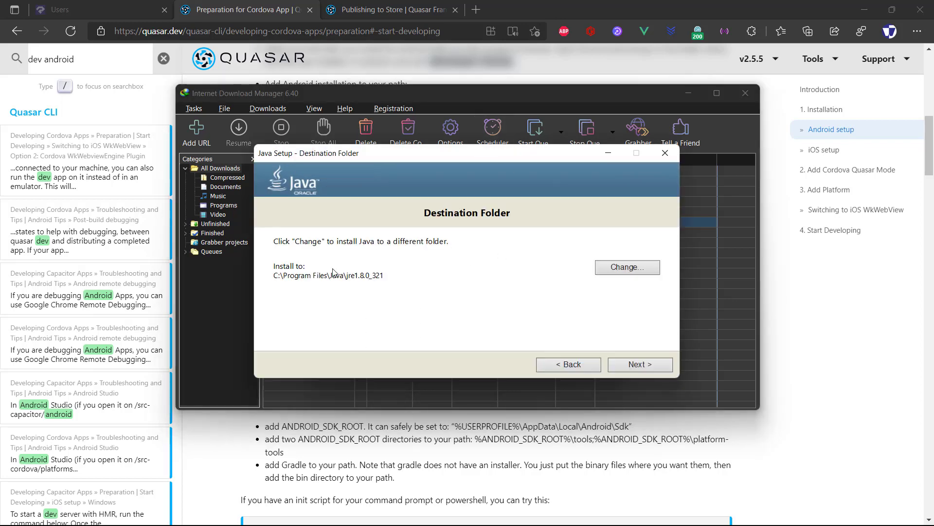
{"action": "left_click", "coordinate": [275, 281]}
{"action": "left_click", "coordinate": [636, 365]}
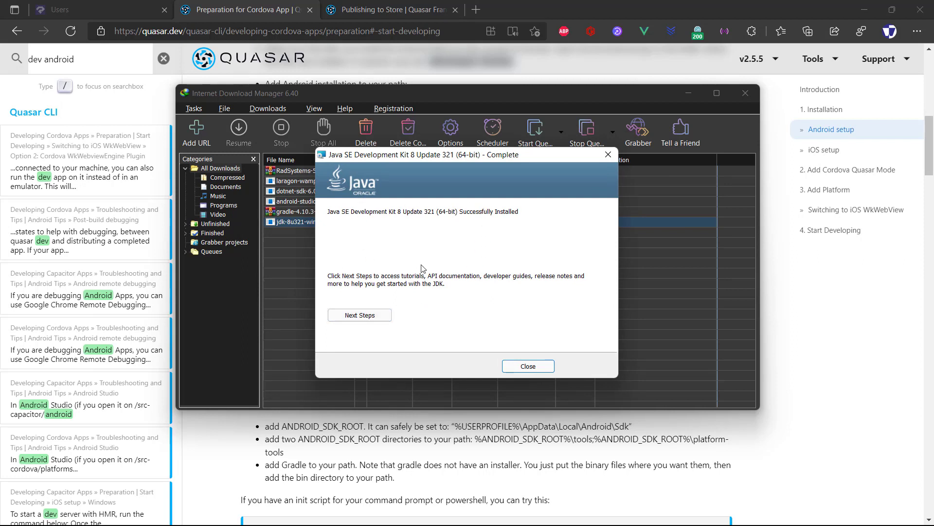
{"action": "left_click", "coordinate": [523, 362]}
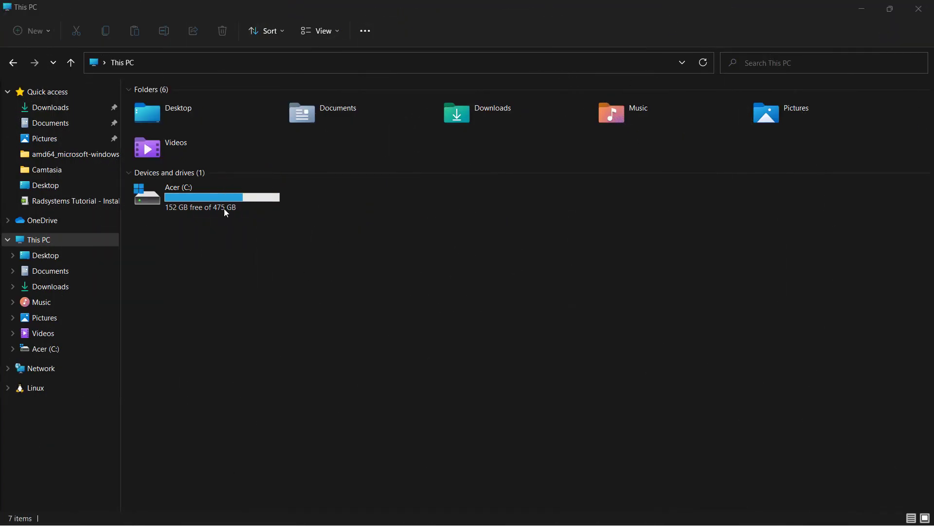
Open the jdk1.8.0_321 folder in C:\Program Files\Java and copy its full path.
{"action": "double_click", "coordinate": [233, 192]}
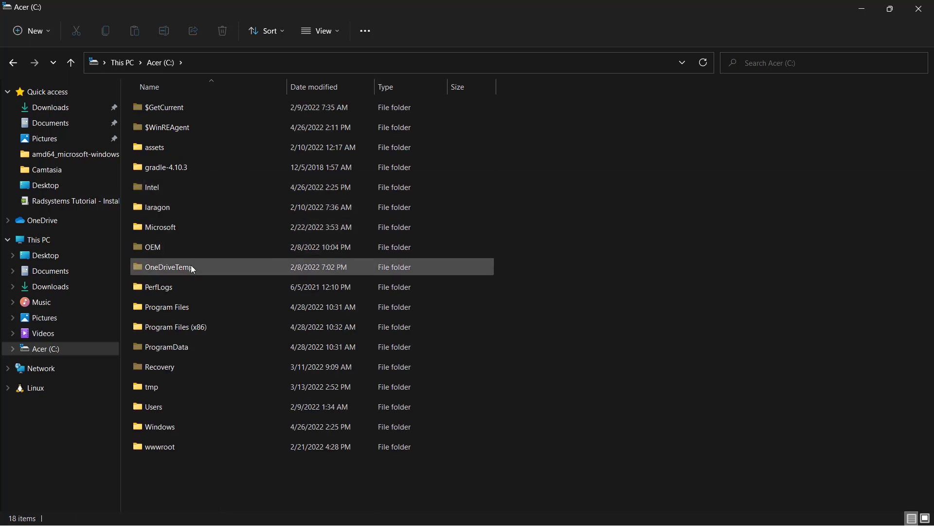
{"action": "double_click", "coordinate": [200, 303]}
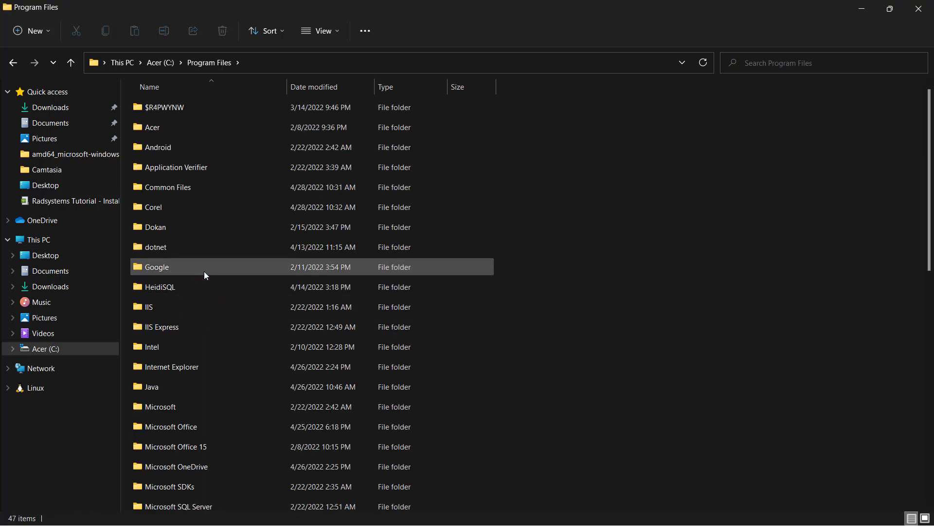
{"action": "double_click", "coordinate": [186, 383]}
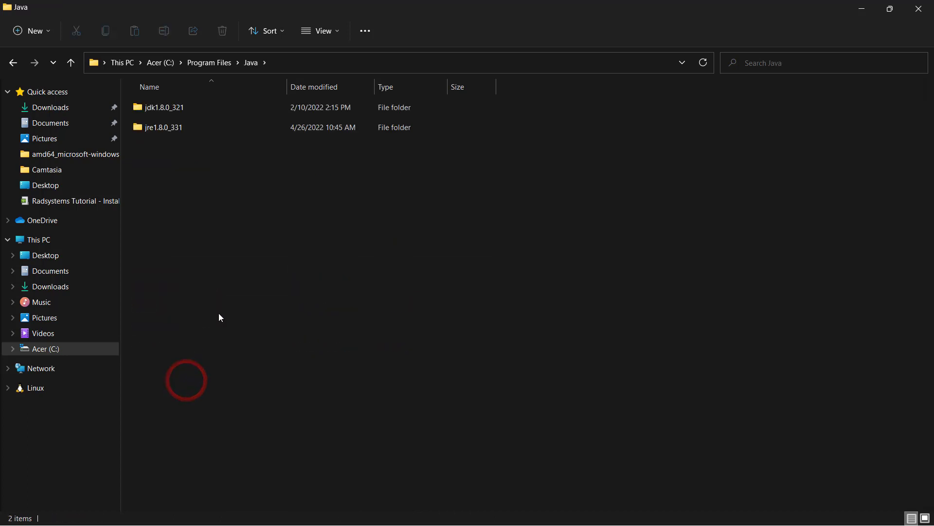
{"action": "left_click", "coordinate": [206, 110]}
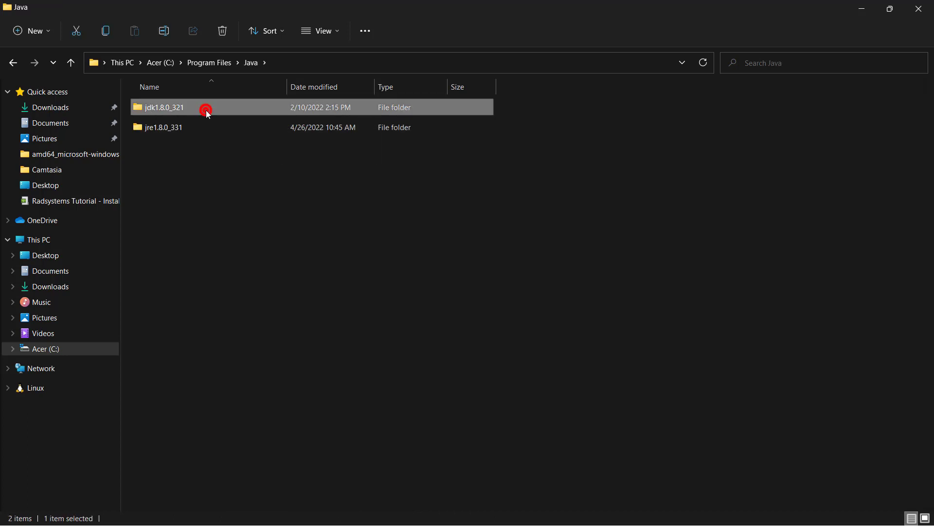
{"action": "double_click", "coordinate": [206, 110]}
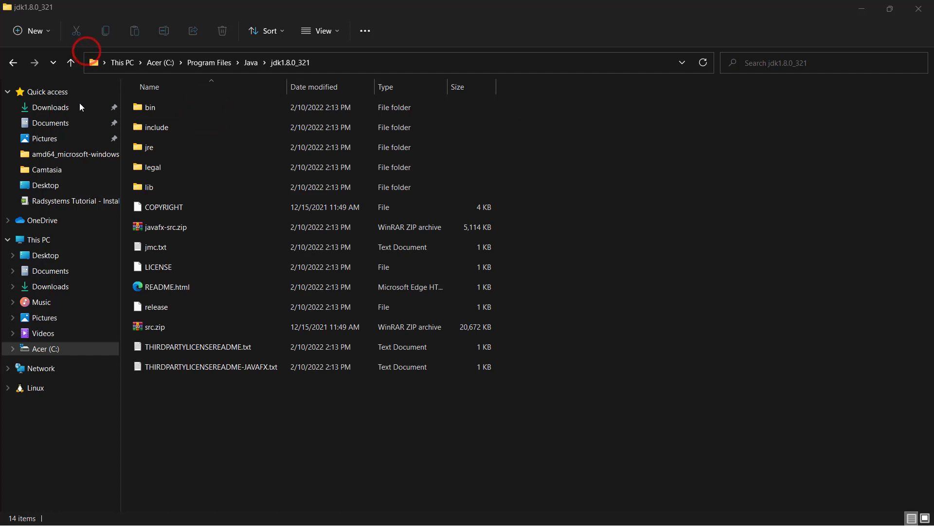
{"action": "left_click", "coordinate": [94, 64]}
{"action": "key", "text": "ctrl+c"}
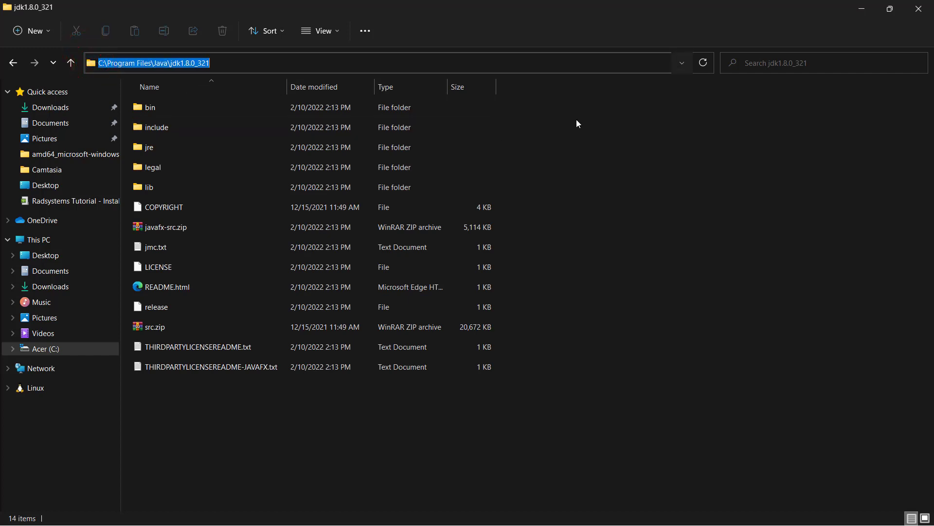
Create a user environment variable named JAVA_HOME with the value C:\Program Files\Java\jdk1.8.0_321.
{"action": "left_click", "coordinate": [889, 10]}
{"action": "left_click_drag", "start_coordinate": [775, 90], "coordinate": [574, 101]}
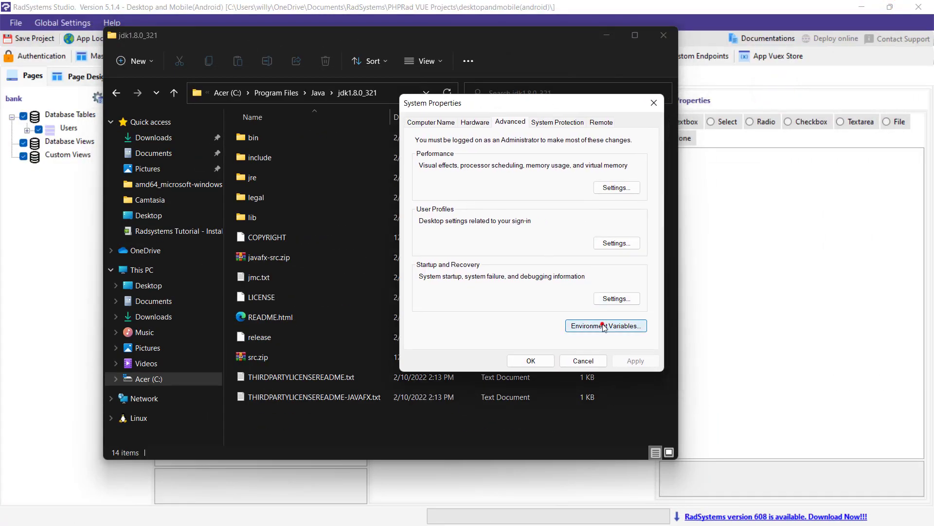
{"action": "left_click", "coordinate": [602, 323]}
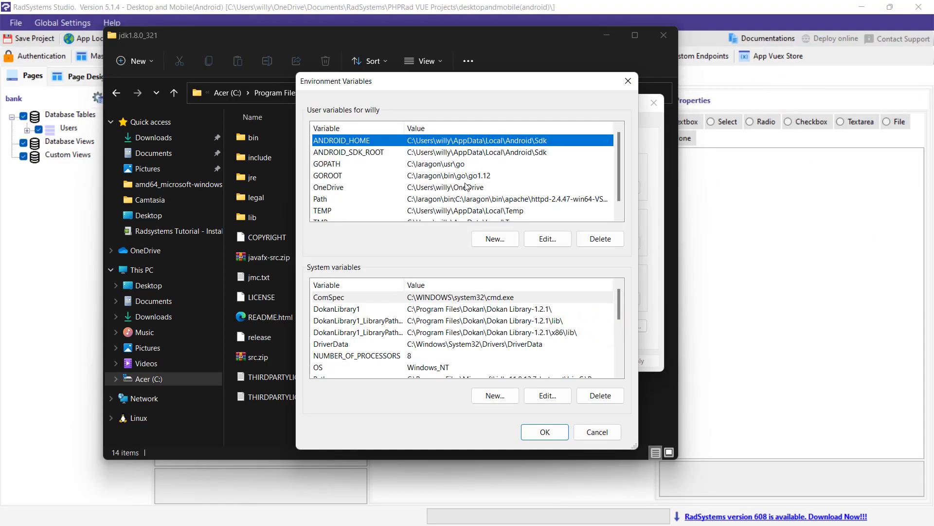
{"action": "left_click", "coordinate": [492, 238]}
{"action": "left_click", "coordinate": [370, 247]}
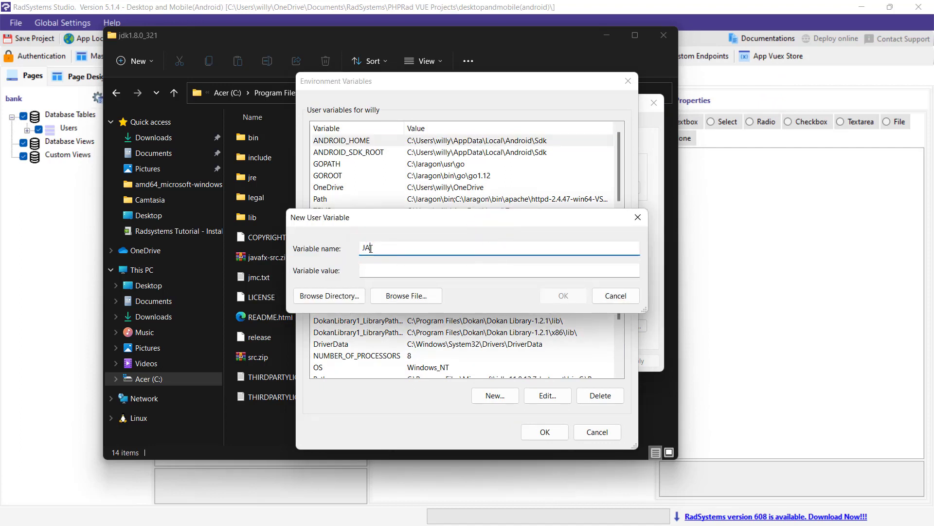
{"action": "type", "text": "JAVA_HOME"}
{"action": "left_click", "coordinate": [420, 276]}
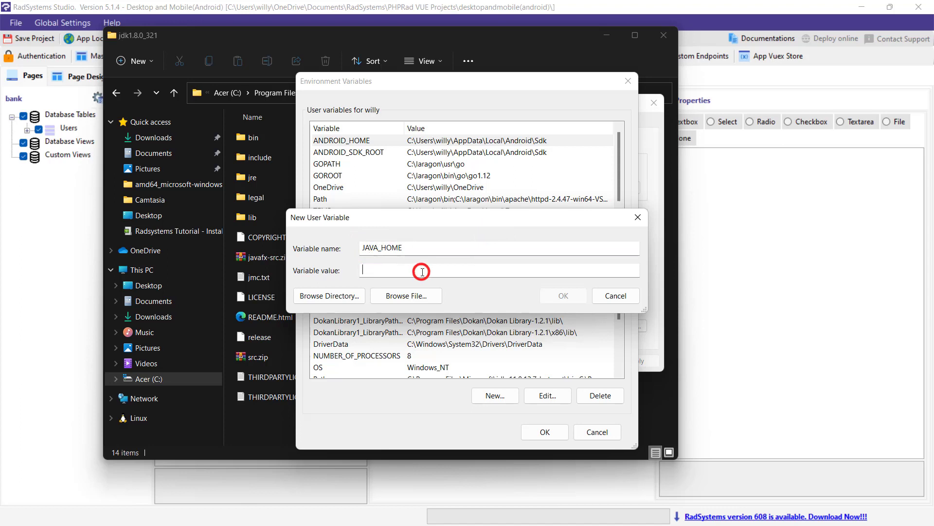
{"action": "key", "text": "ctrl+v"}
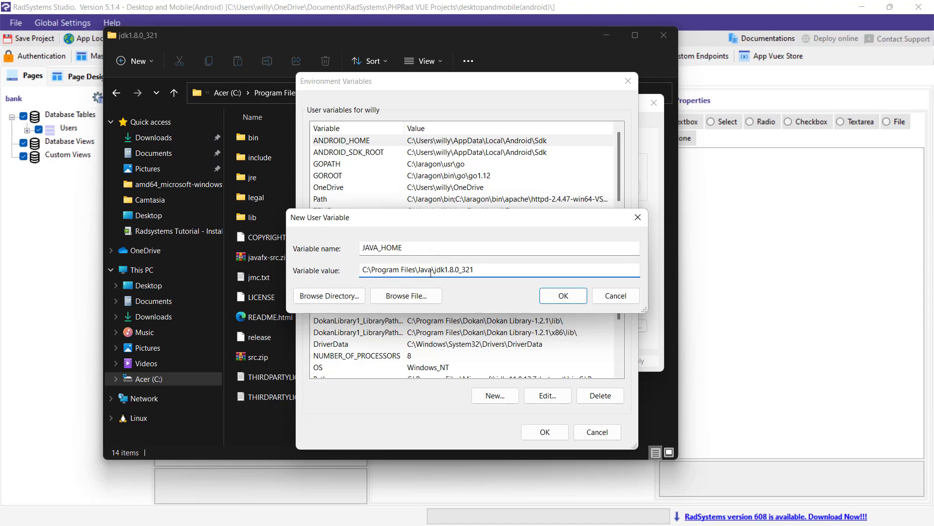
{"action": "left_click", "coordinate": [433, 269]}
{"action": "left_click", "coordinate": [475, 269]}
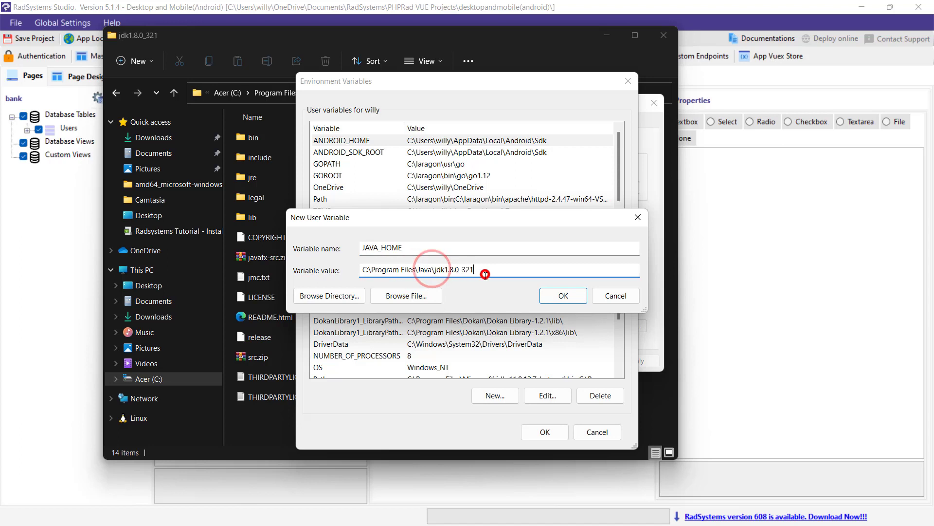
{"action": "left_click", "coordinate": [558, 299]}
Add C:\Program Files\Java\jdk1.8.0_321\bin as a new entry in the user Path variable.
{"action": "left_click", "coordinate": [452, 187]}
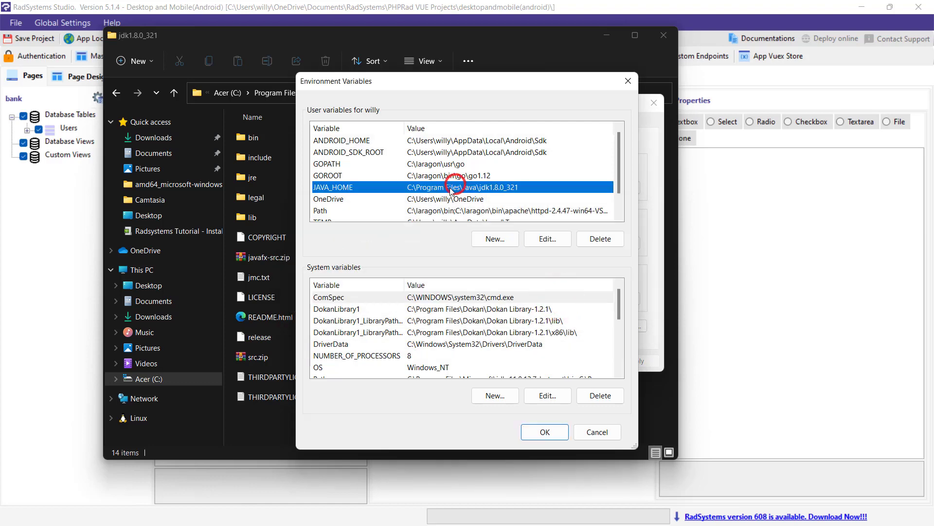
{"action": "left_click", "coordinate": [319, 211]}
{"action": "left_click", "coordinate": [542, 238]}
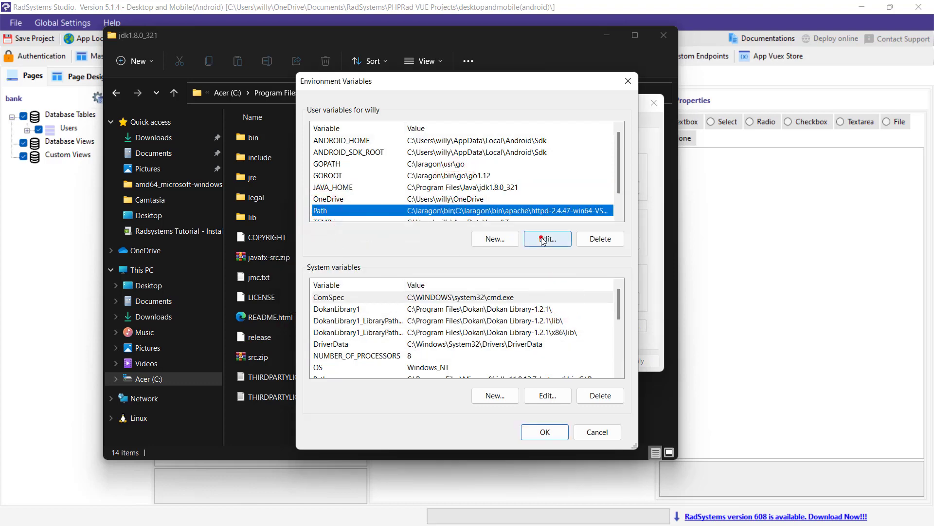
{"action": "scroll", "coordinate": [545, 238], "scroll_direction": "down", "scroll_amount": 3}
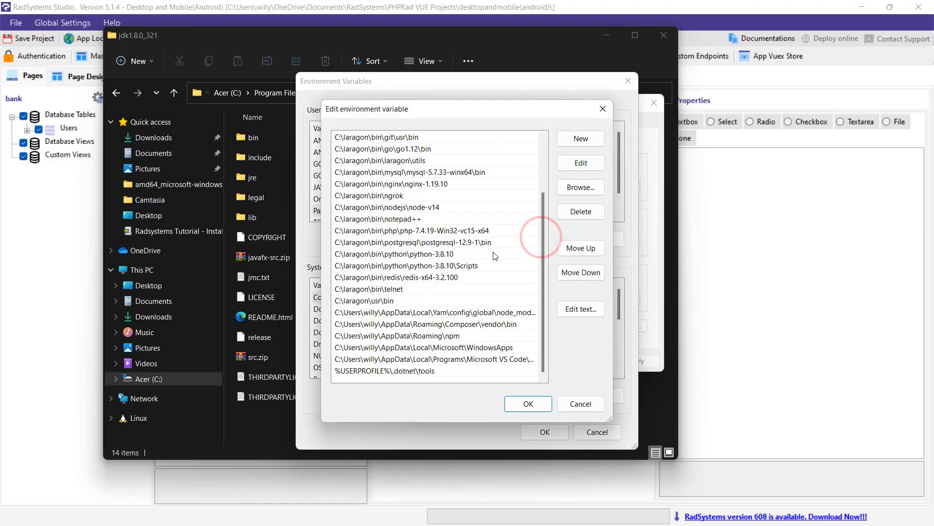
{"action": "left_click", "coordinate": [581, 139]}
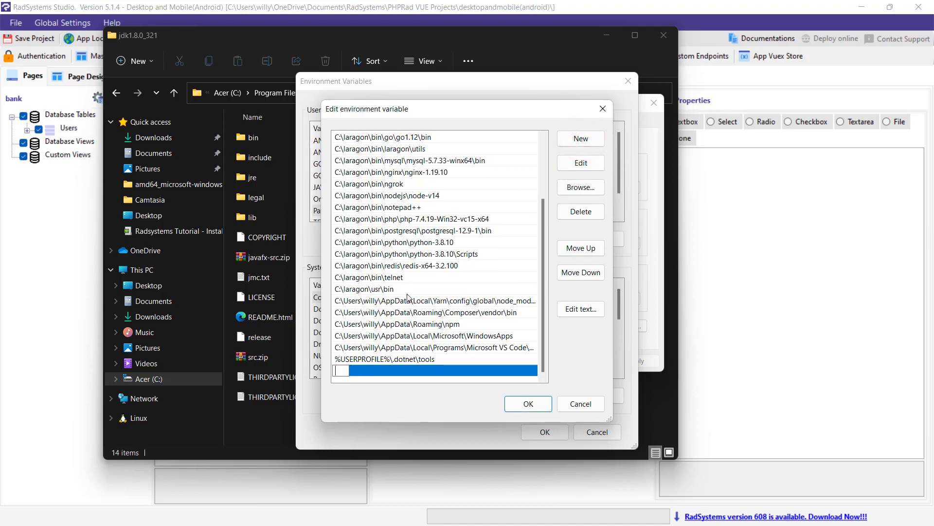
{"action": "type", "text": "C:\\Program Files\\Java\\jdk1.8.0_321"}
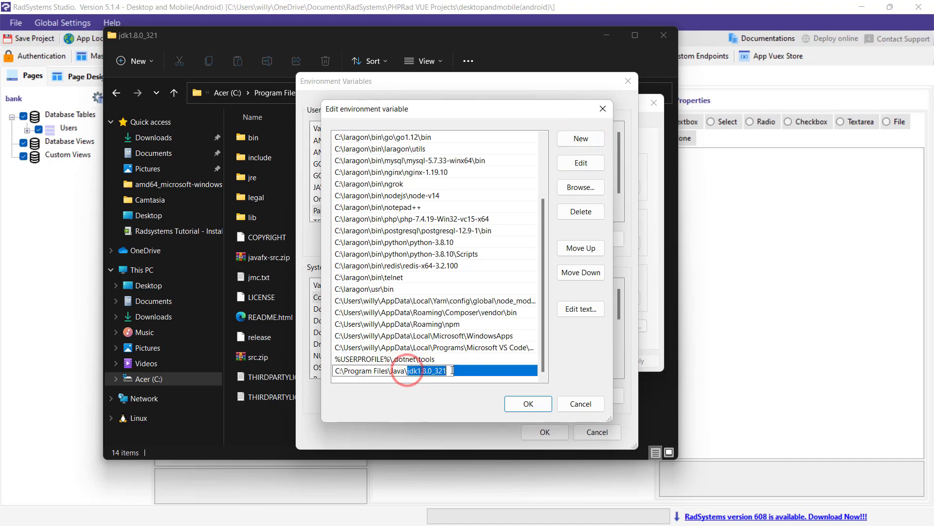
{"action": "left_click", "coordinate": [450, 370]}
{"action": "type", "text": "\\"}
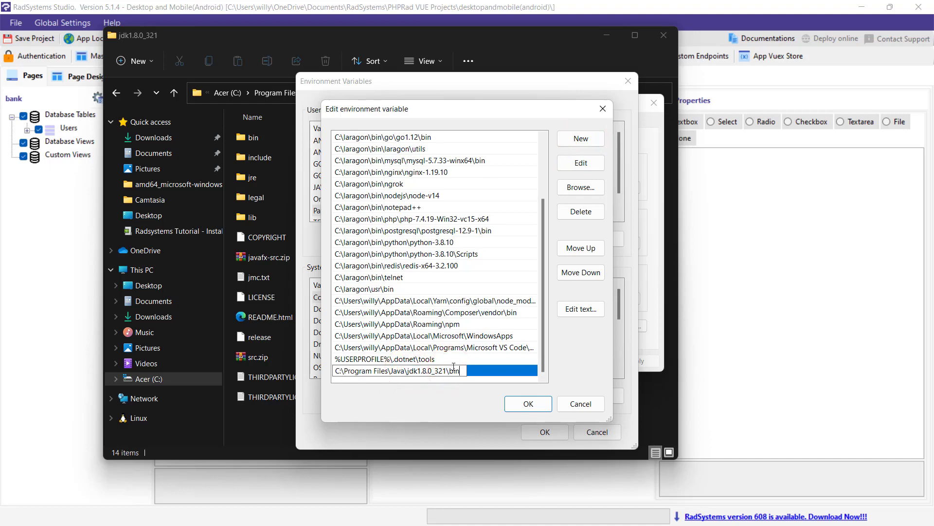
{"action": "type", "text": "bin"}
Check the JDK's bin folder, then open the jre1.8.0_331 folder in the Java directory and copy its full path.
{"action": "left_click", "coordinate": [275, 215]}
{"action": "double_click", "coordinate": [258, 138]}
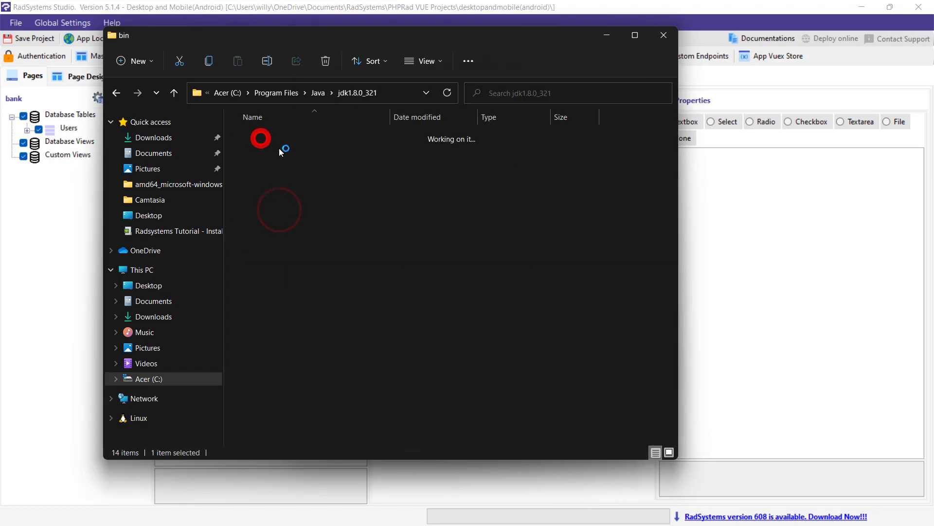
{"action": "left_click_drag", "start_coordinate": [453, 38], "coordinate": [536, 74]}
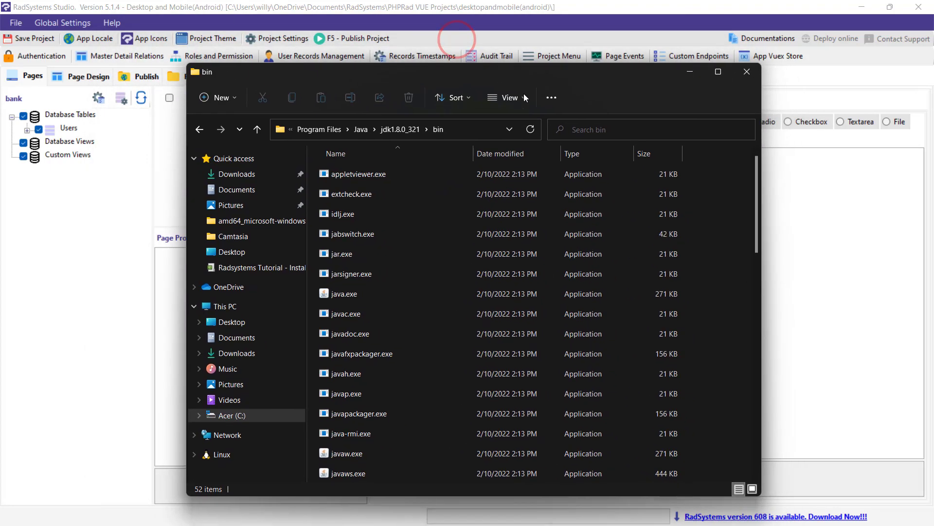
{"action": "left_click", "coordinate": [361, 129]}
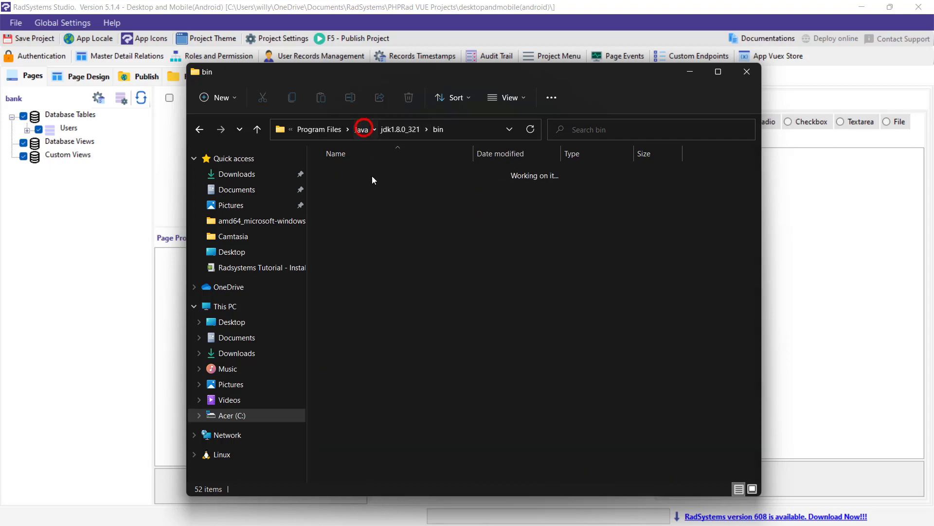
{"action": "double_click", "coordinate": [386, 193]}
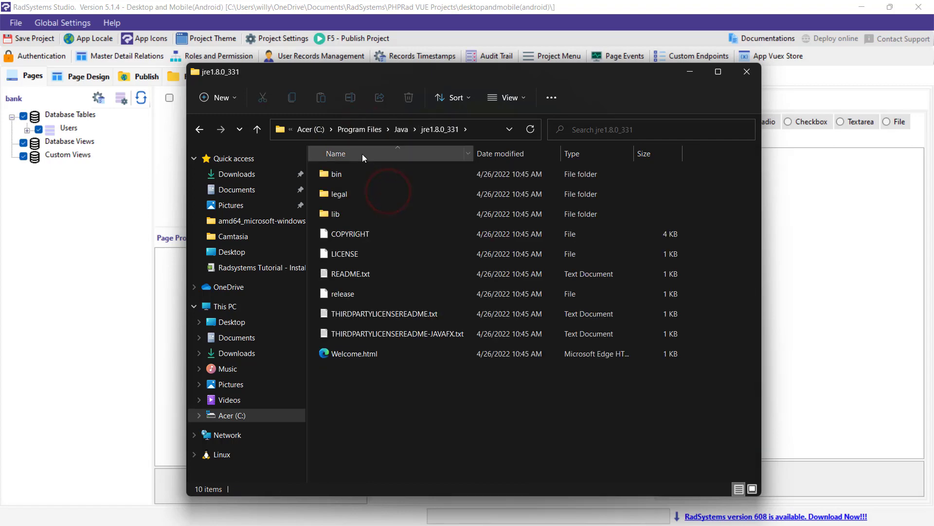
{"action": "left_click", "coordinate": [280, 129]}
{"action": "key", "text": "ctrl+c"}
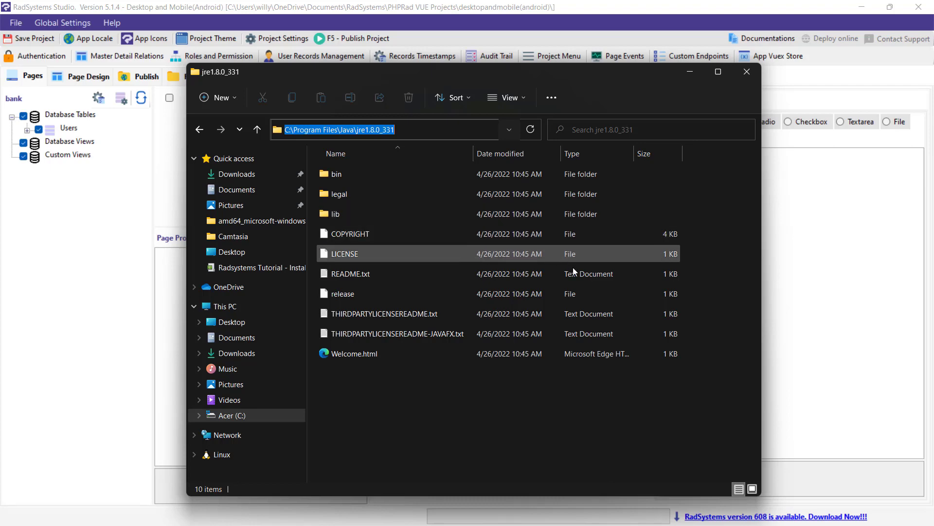
Add C:\Program Files\Java\jre1.8.0_331 as another new entry in the user Path variable.
{"action": "left_click_drag", "start_coordinate": [644, 77], "coordinate": [486, 72]}
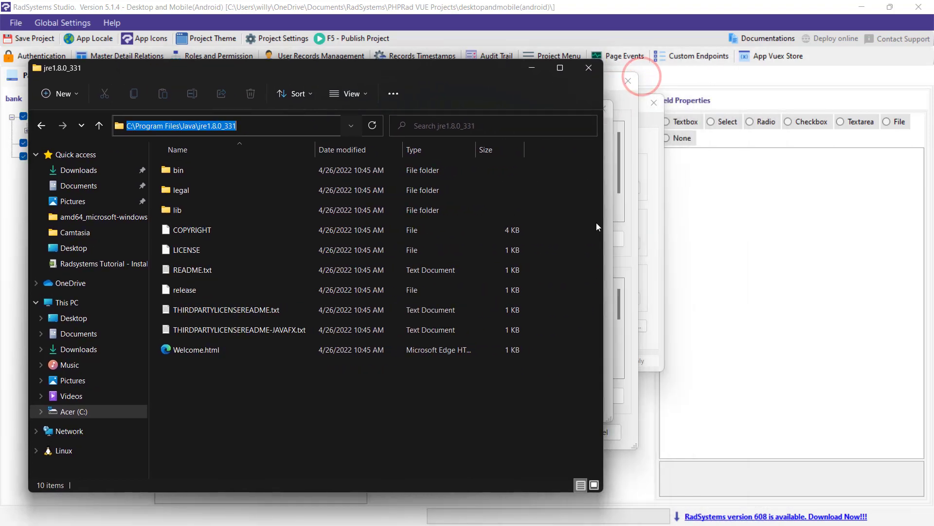
{"action": "left_click", "coordinate": [609, 248]}
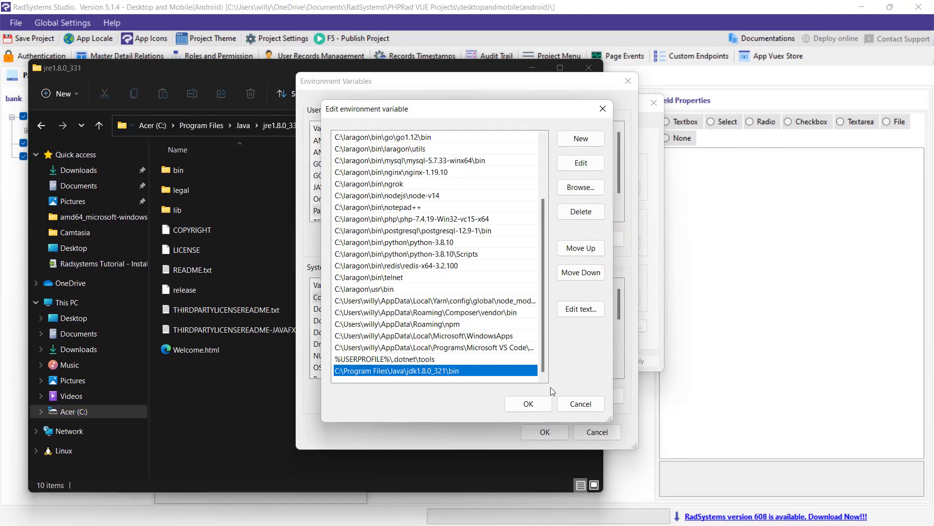
{"action": "left_click", "coordinate": [580, 138]}
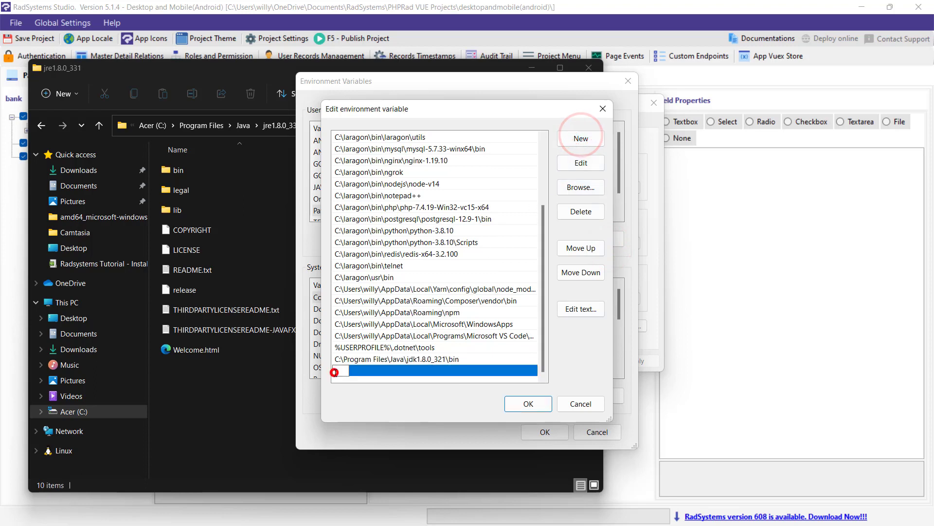
{"action": "left_click", "coordinate": [336, 371]}
{"action": "key", "text": "ctrl+v"}
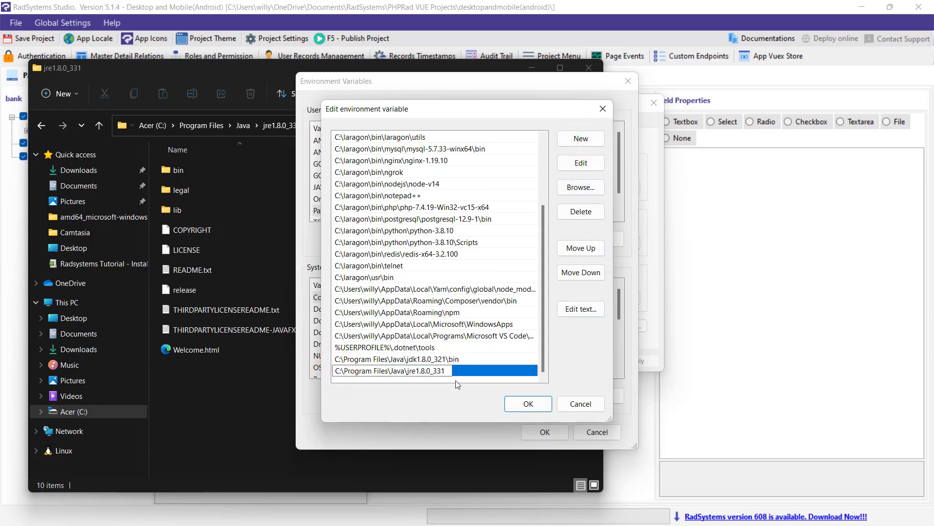
{"action": "left_click", "coordinate": [488, 371]}
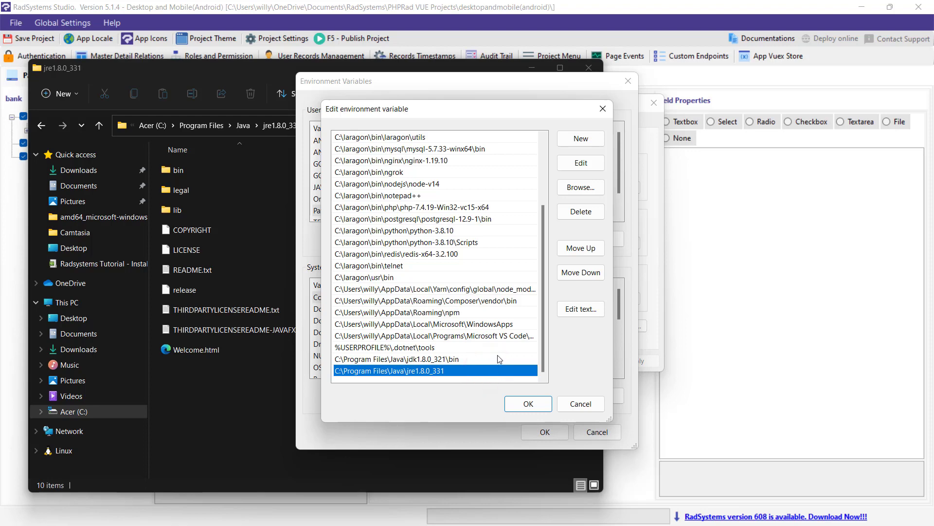
Save the environment variables and close System Properties and the jre1.8.0_331 folder window.
{"action": "left_click", "coordinate": [528, 404]}
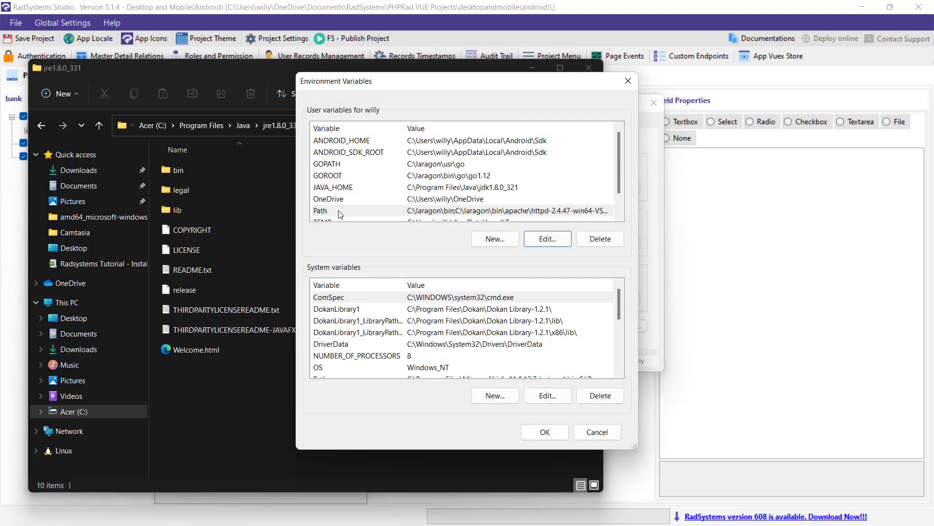
{"action": "left_click", "coordinate": [523, 426]}
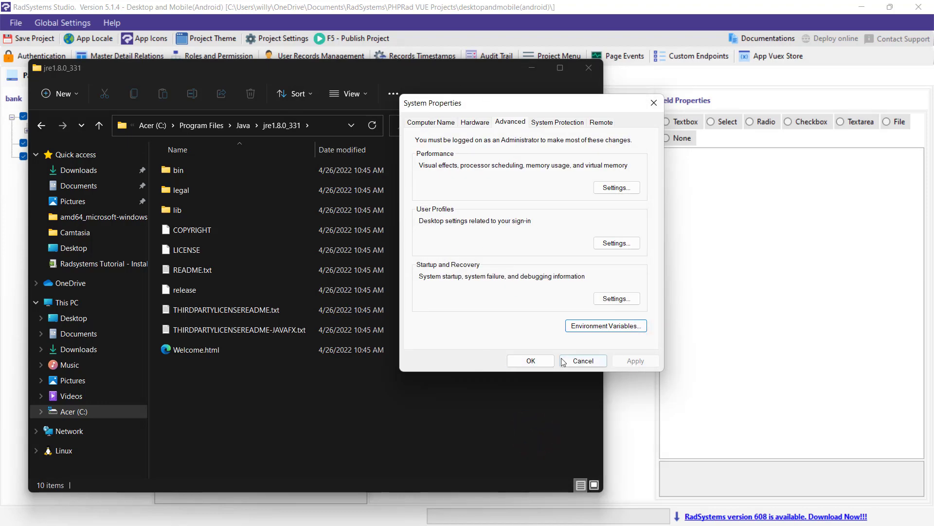
{"action": "left_click", "coordinate": [543, 361]}
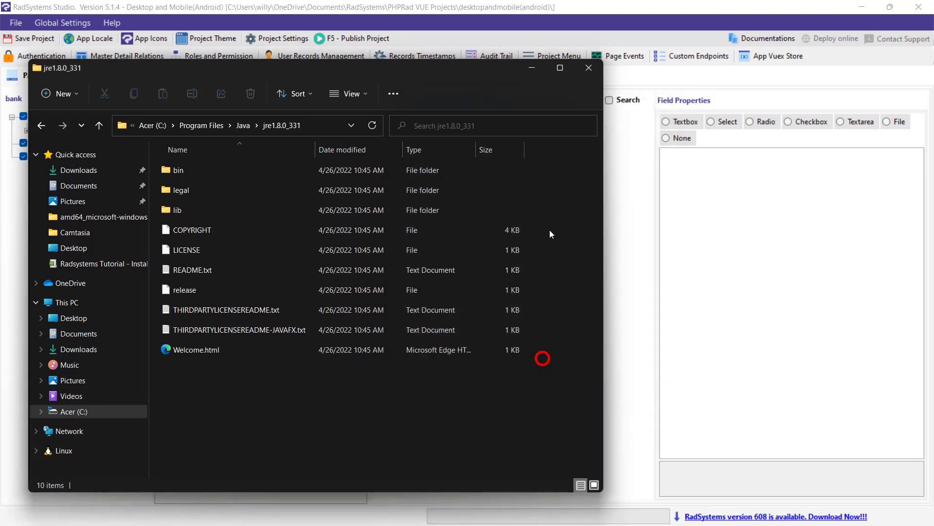
{"action": "left_click", "coordinate": [588, 71]}
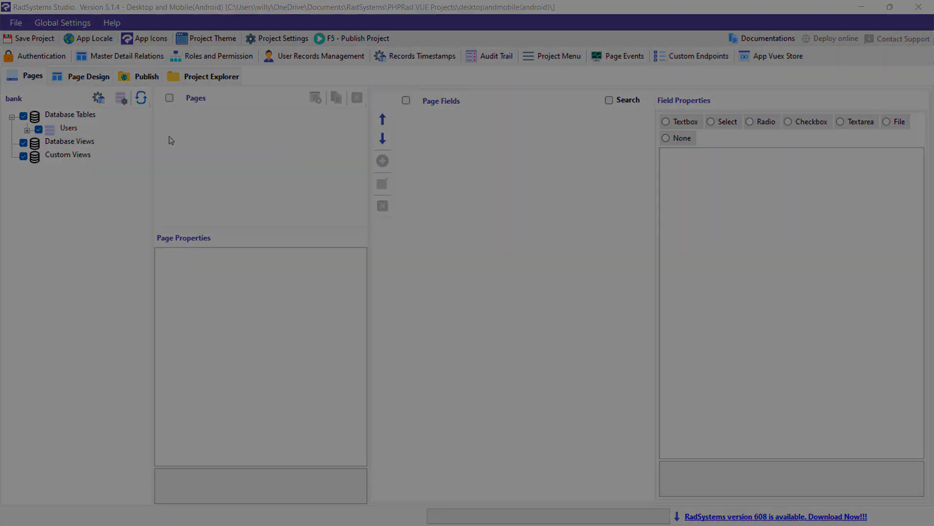
Publish the project in RadSystems Studio as an SPA with the PHP-Laravel API and minimize both build consoles.
{"action": "left_click", "coordinate": [146, 76]}
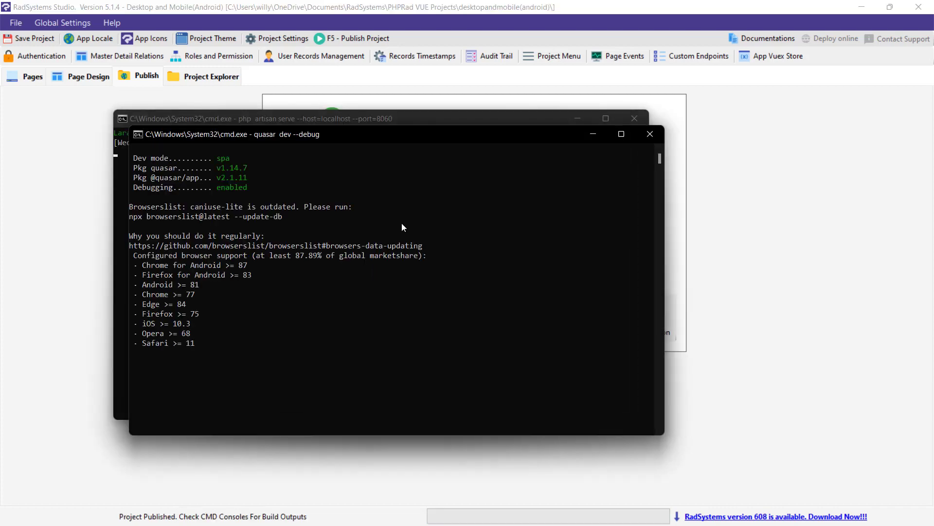
{"action": "left_click", "coordinate": [577, 118]}
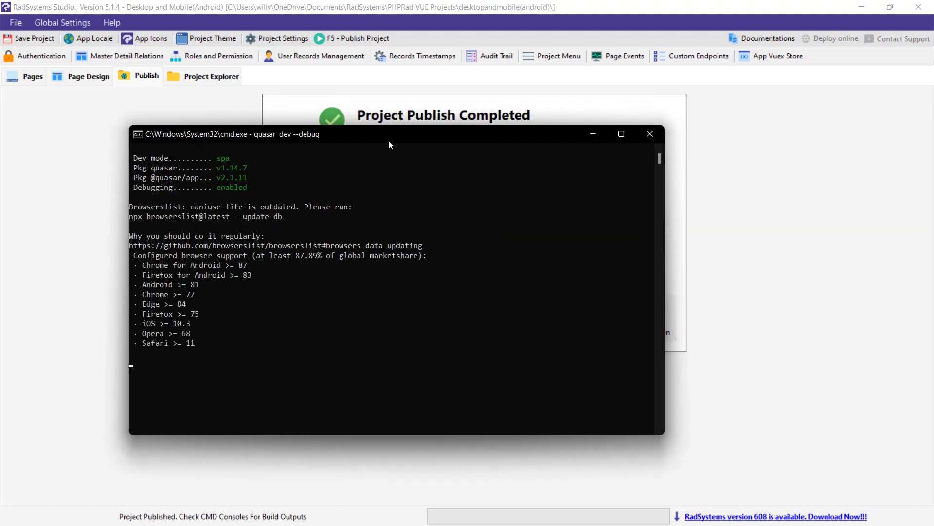
{"action": "left_click_drag", "start_coordinate": [371, 134], "coordinate": [373, 116]}
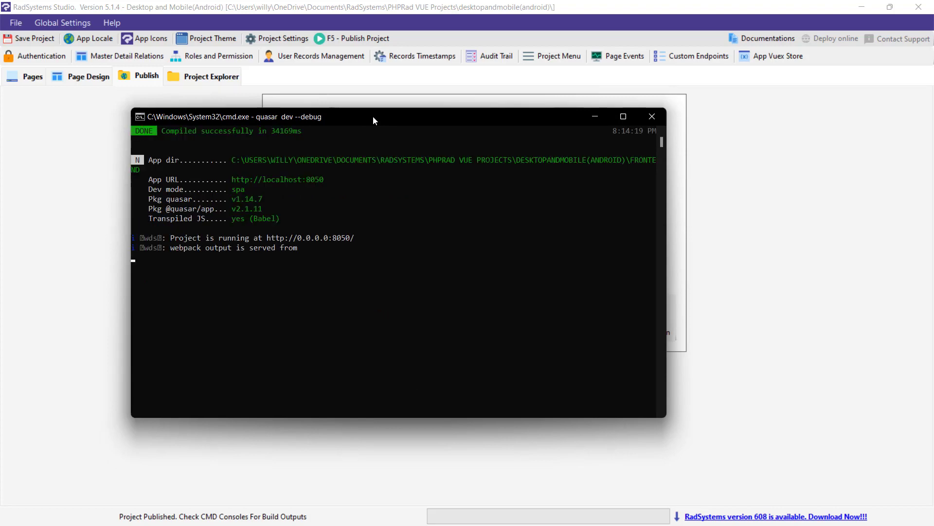
{"action": "left_click", "coordinate": [592, 120]}
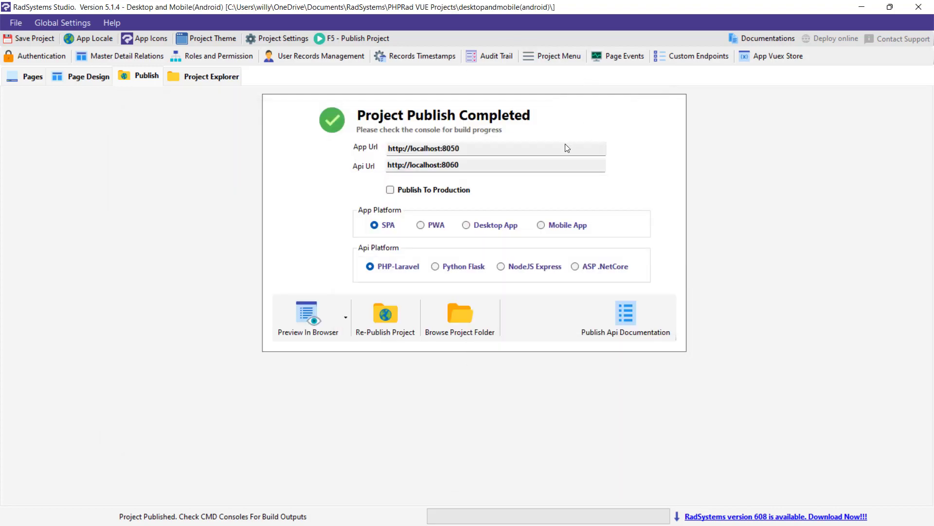
Run the project on the Mobile App platform for Android and choose 192.168.8.116 as Quasar's external IP.
{"action": "left_click", "coordinate": [543, 225]}
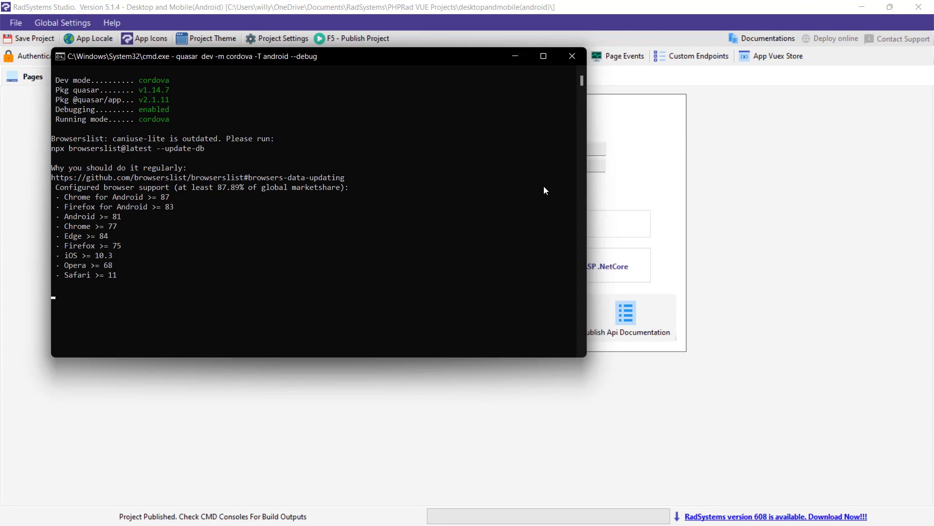
{"action": "key", "text": "Return"}
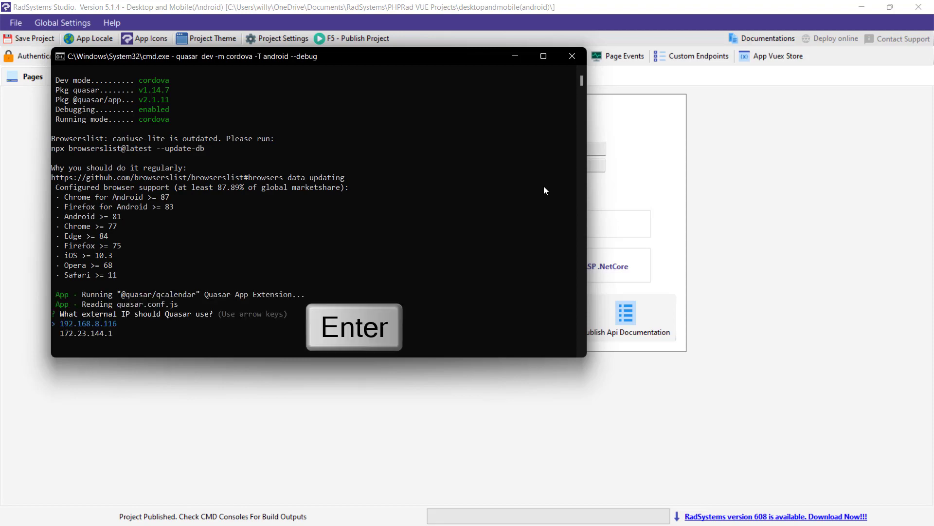